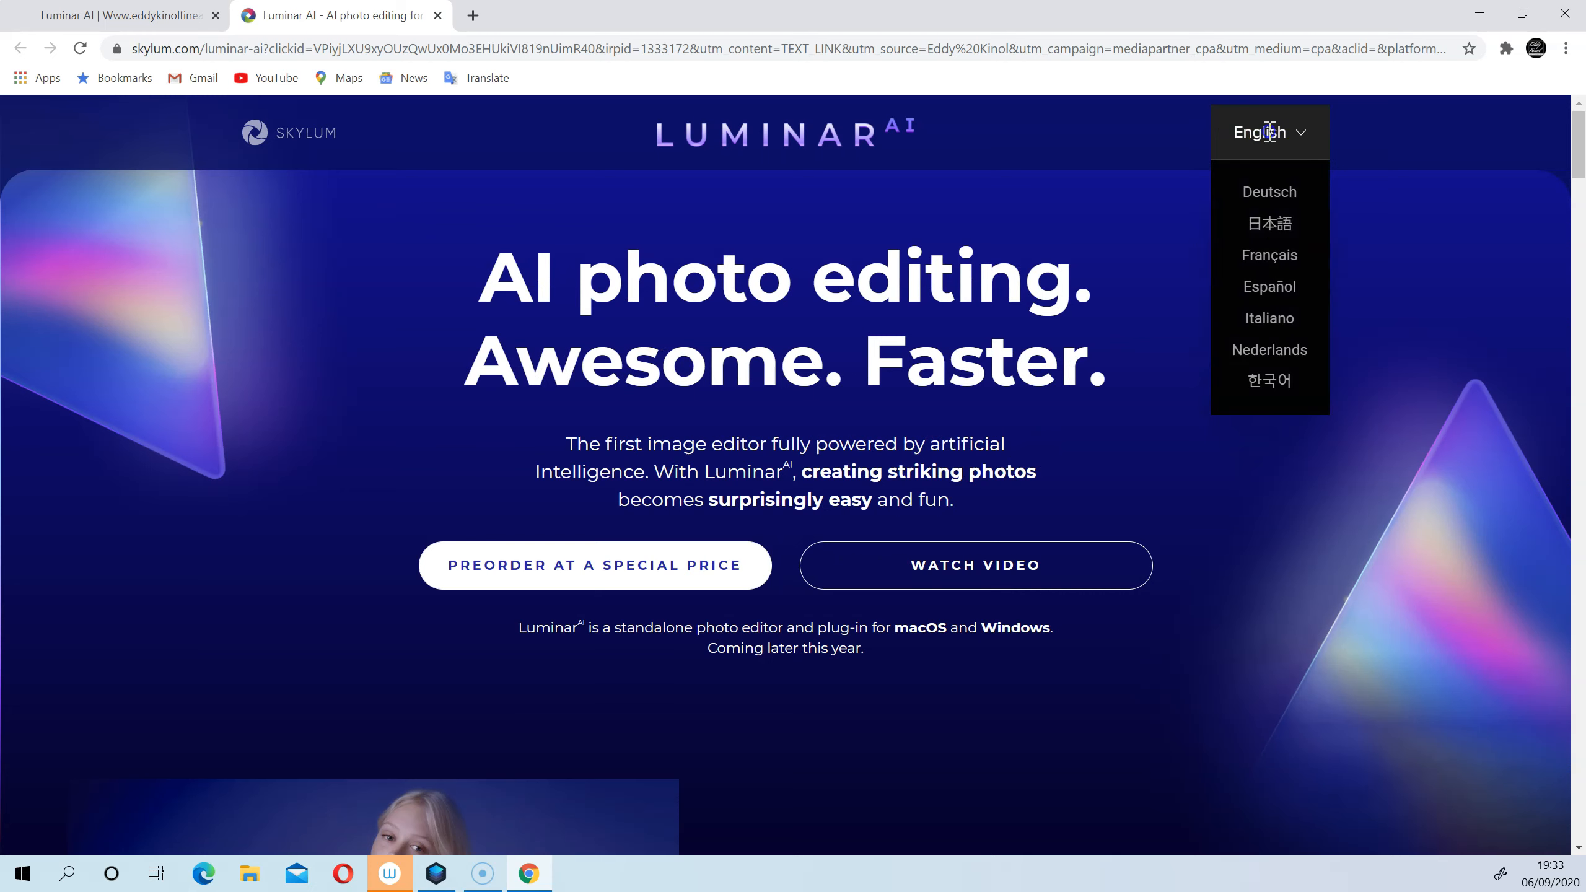
Step: Switch the Luminar AI product page's language to Français
left_click(1279, 256)
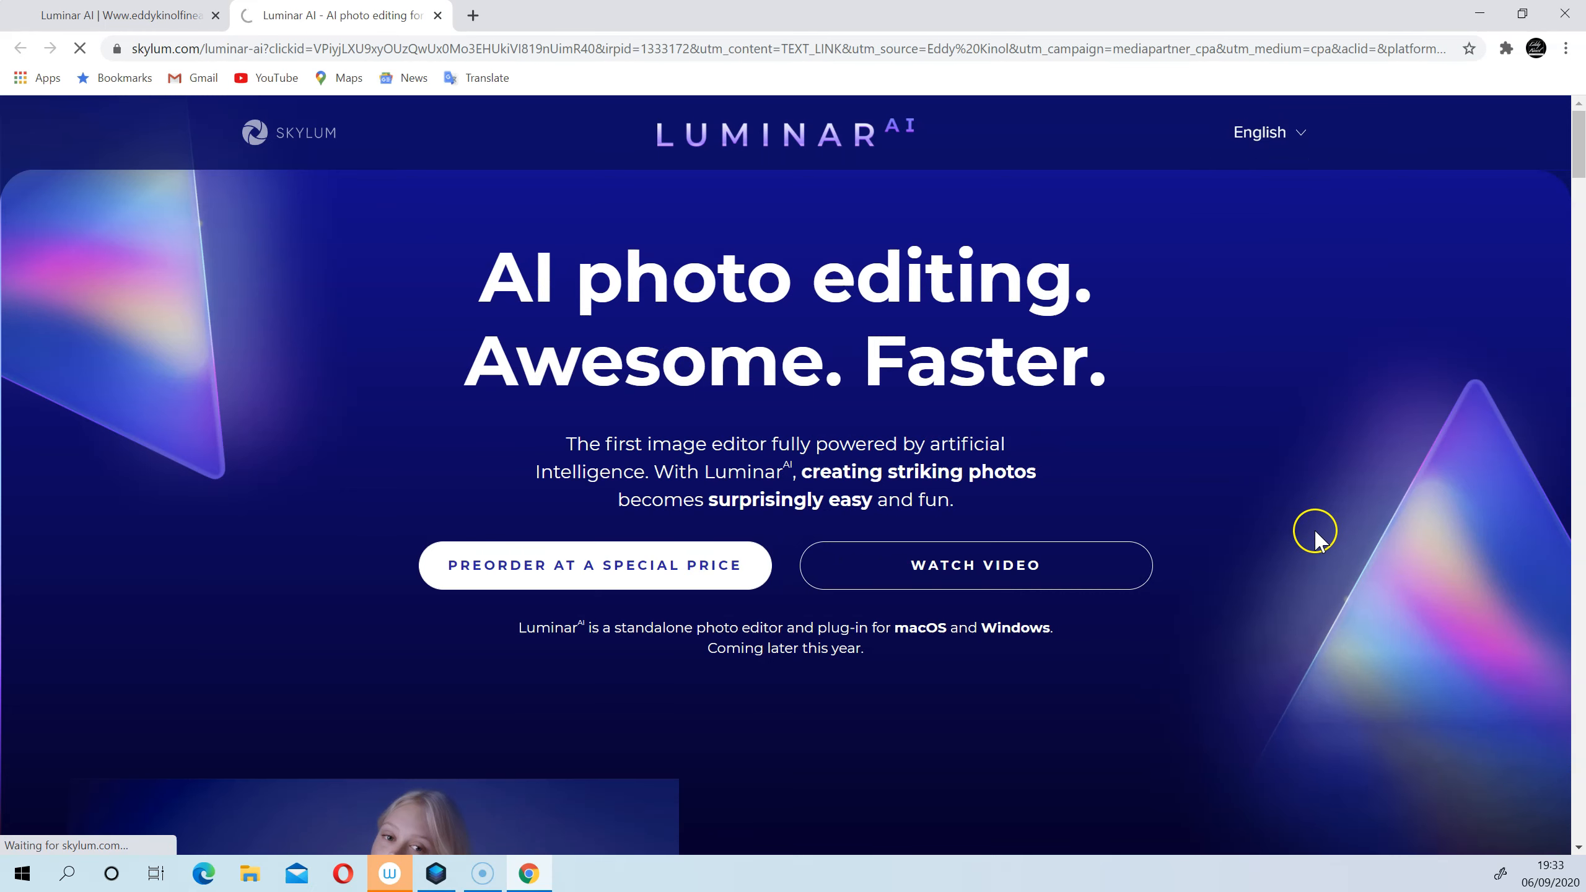
mouse_move(1300, 138)
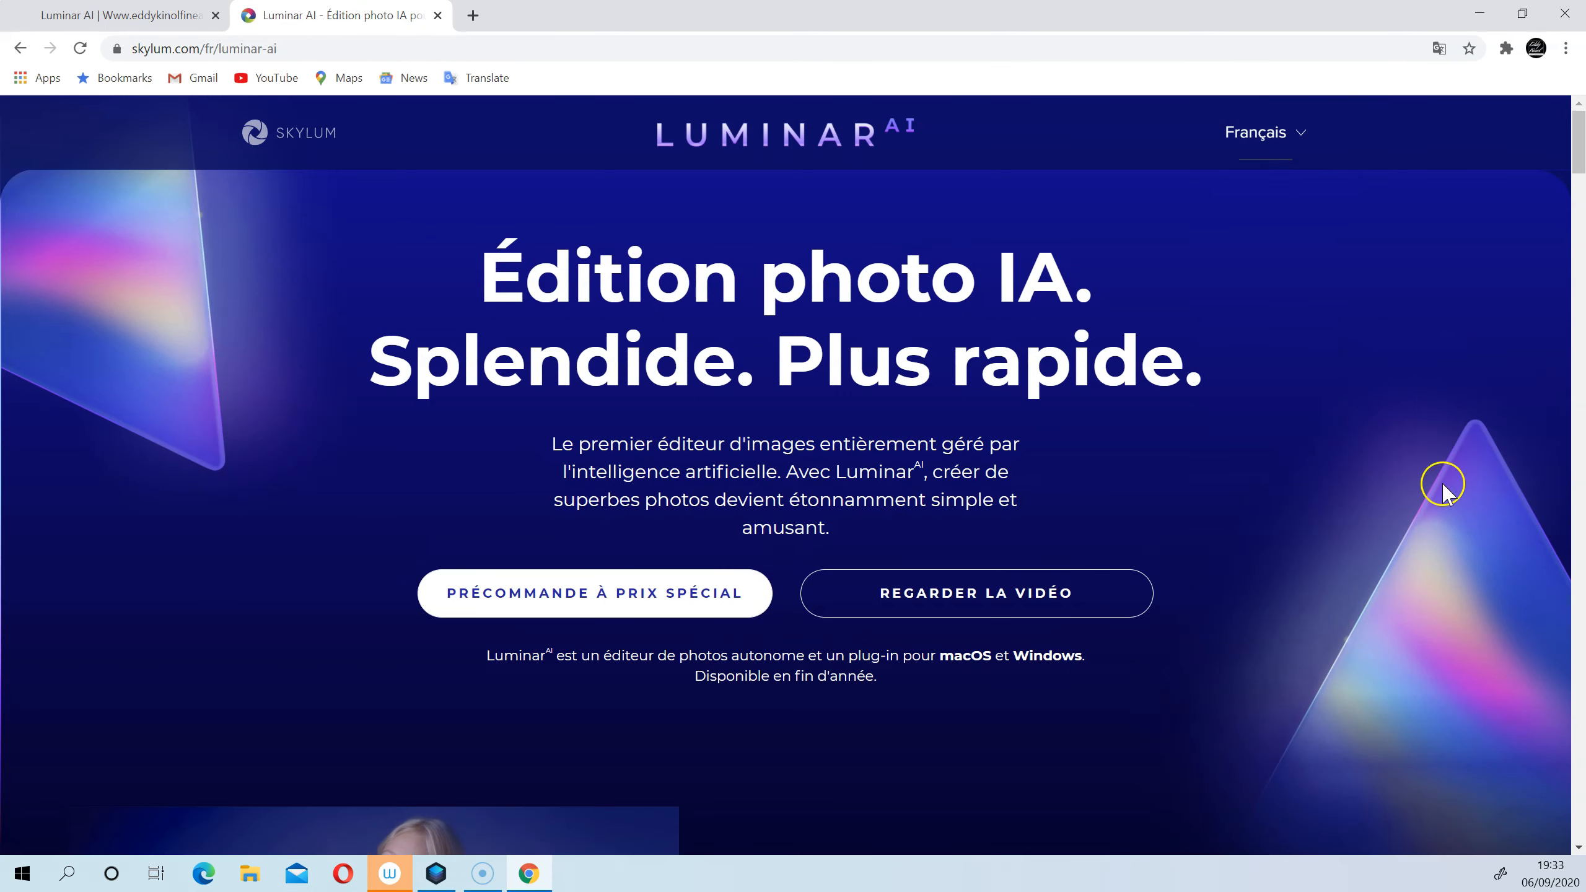
Step: Compare the before and after versions of the studio portrait and lavender field samples under "Votre histoire est importante"
scroll(1349, 494, "down", 5)
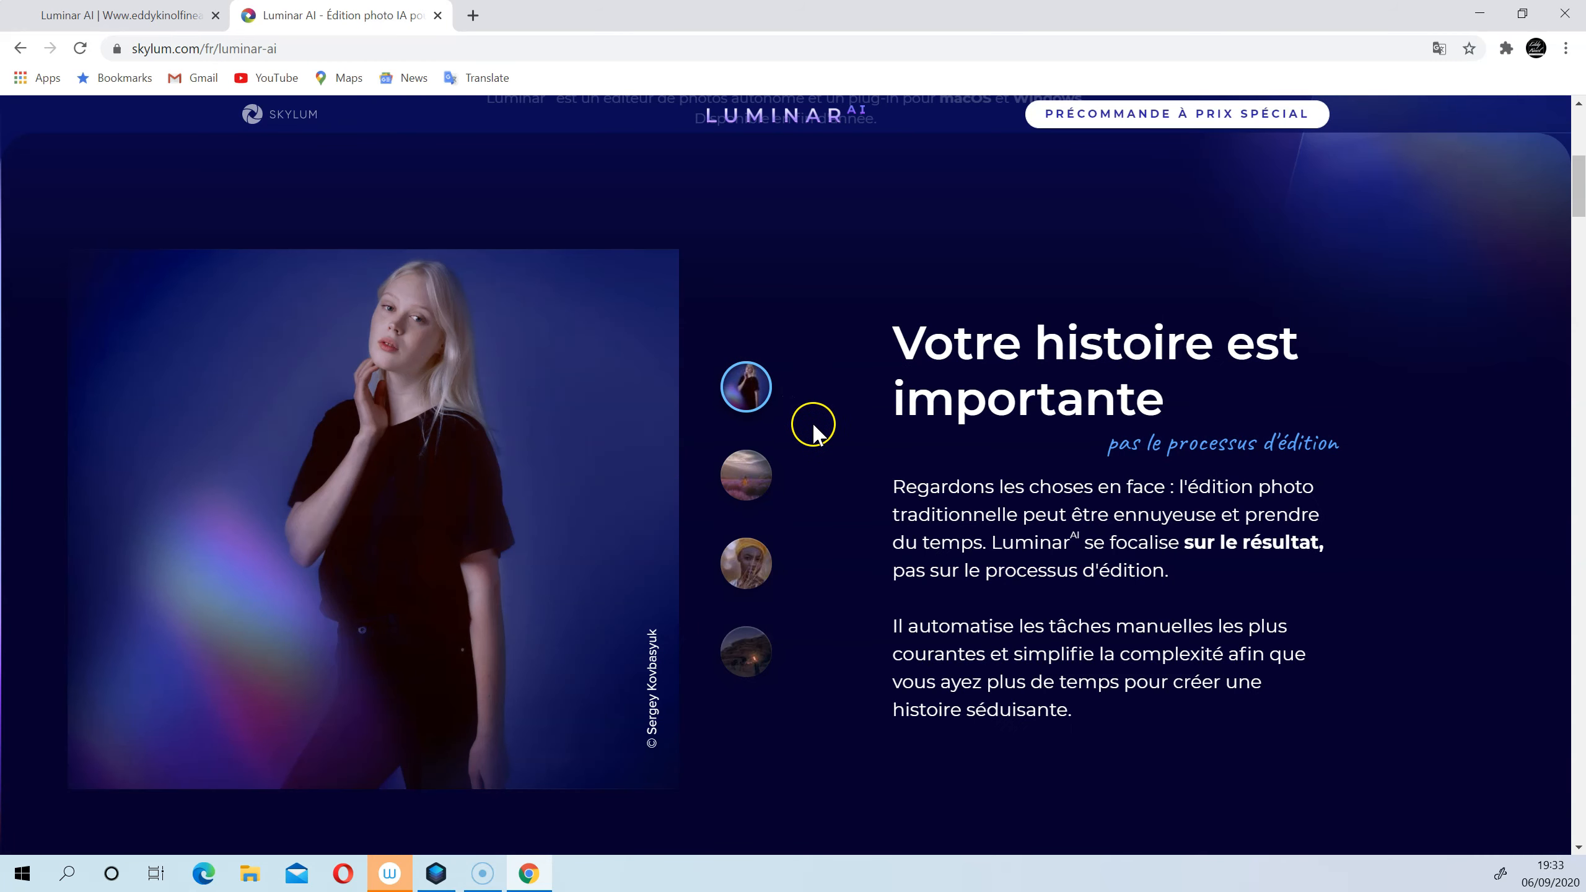
left_click(522, 414)
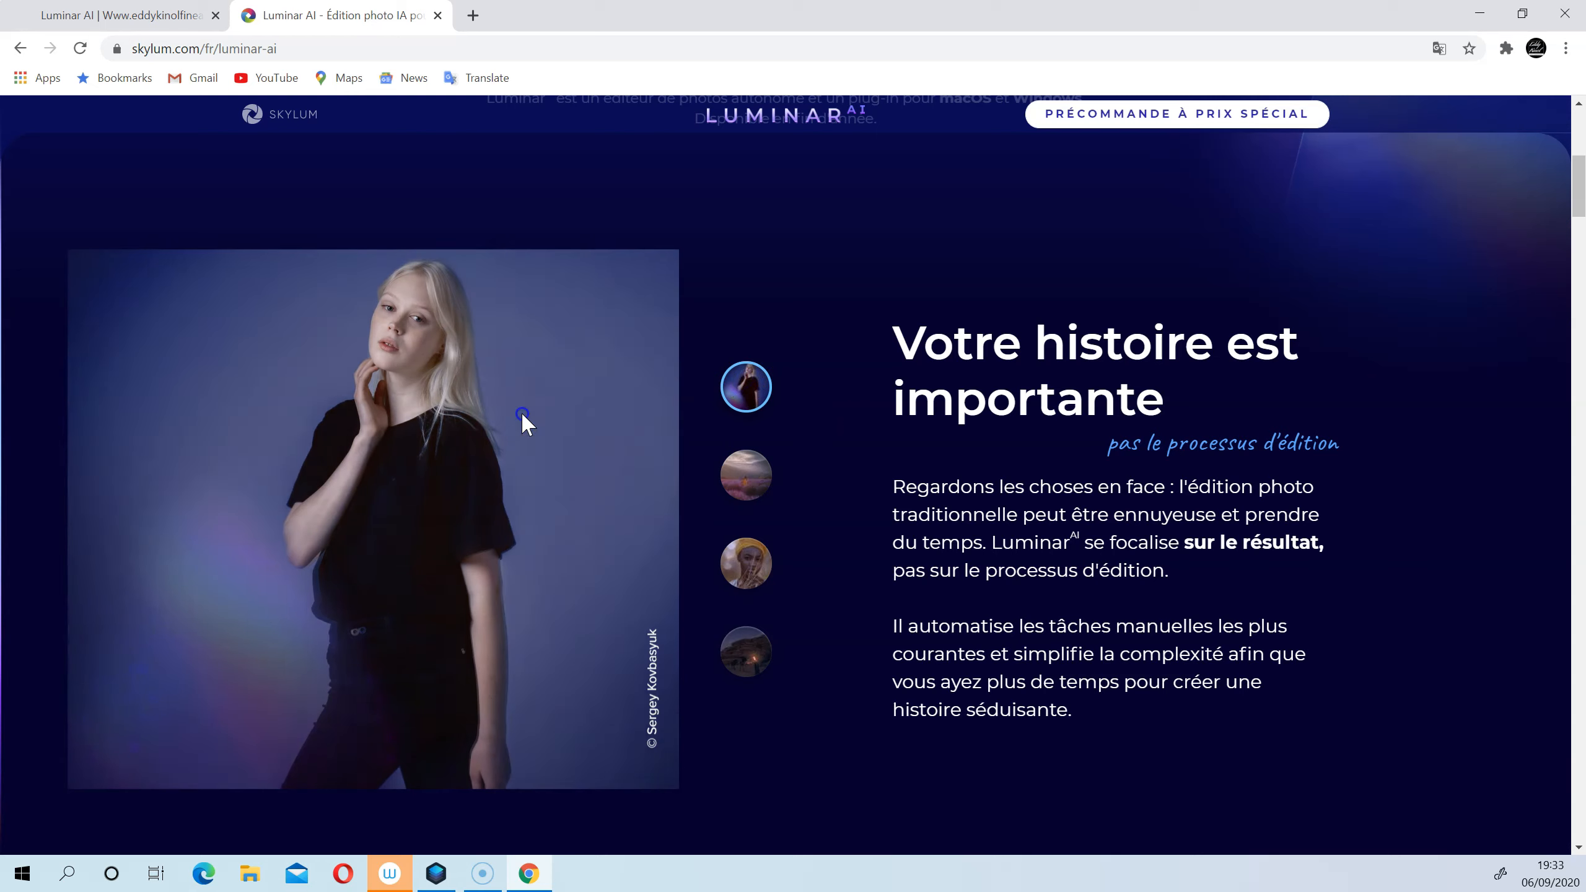
left_click(752, 388)
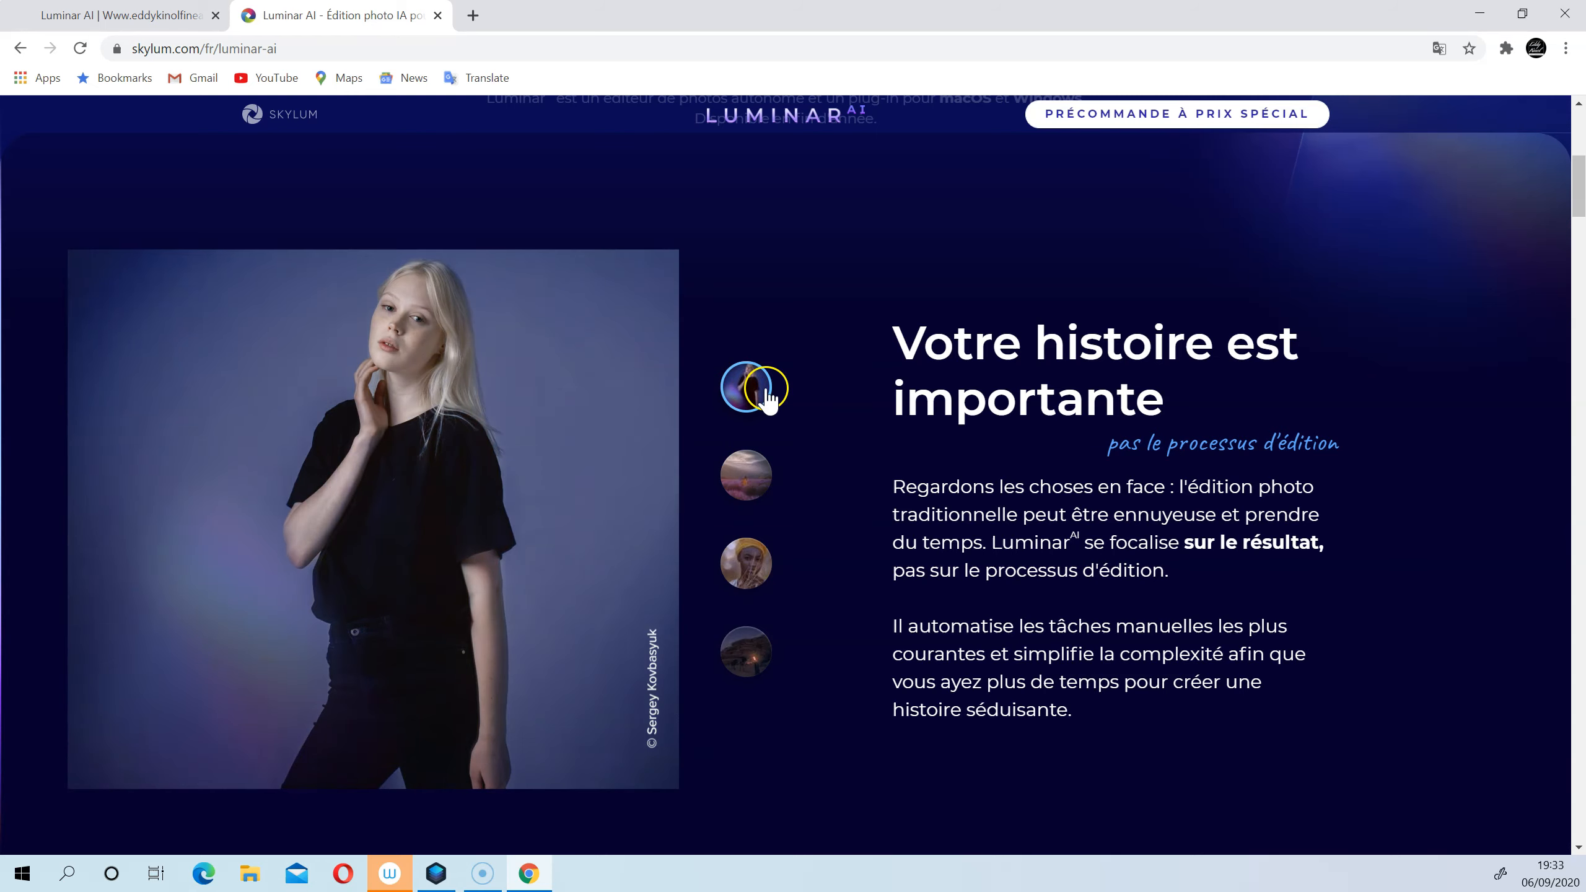
left_click(602, 393)
left_click(751, 393)
left_click(748, 473)
left_click(523, 493)
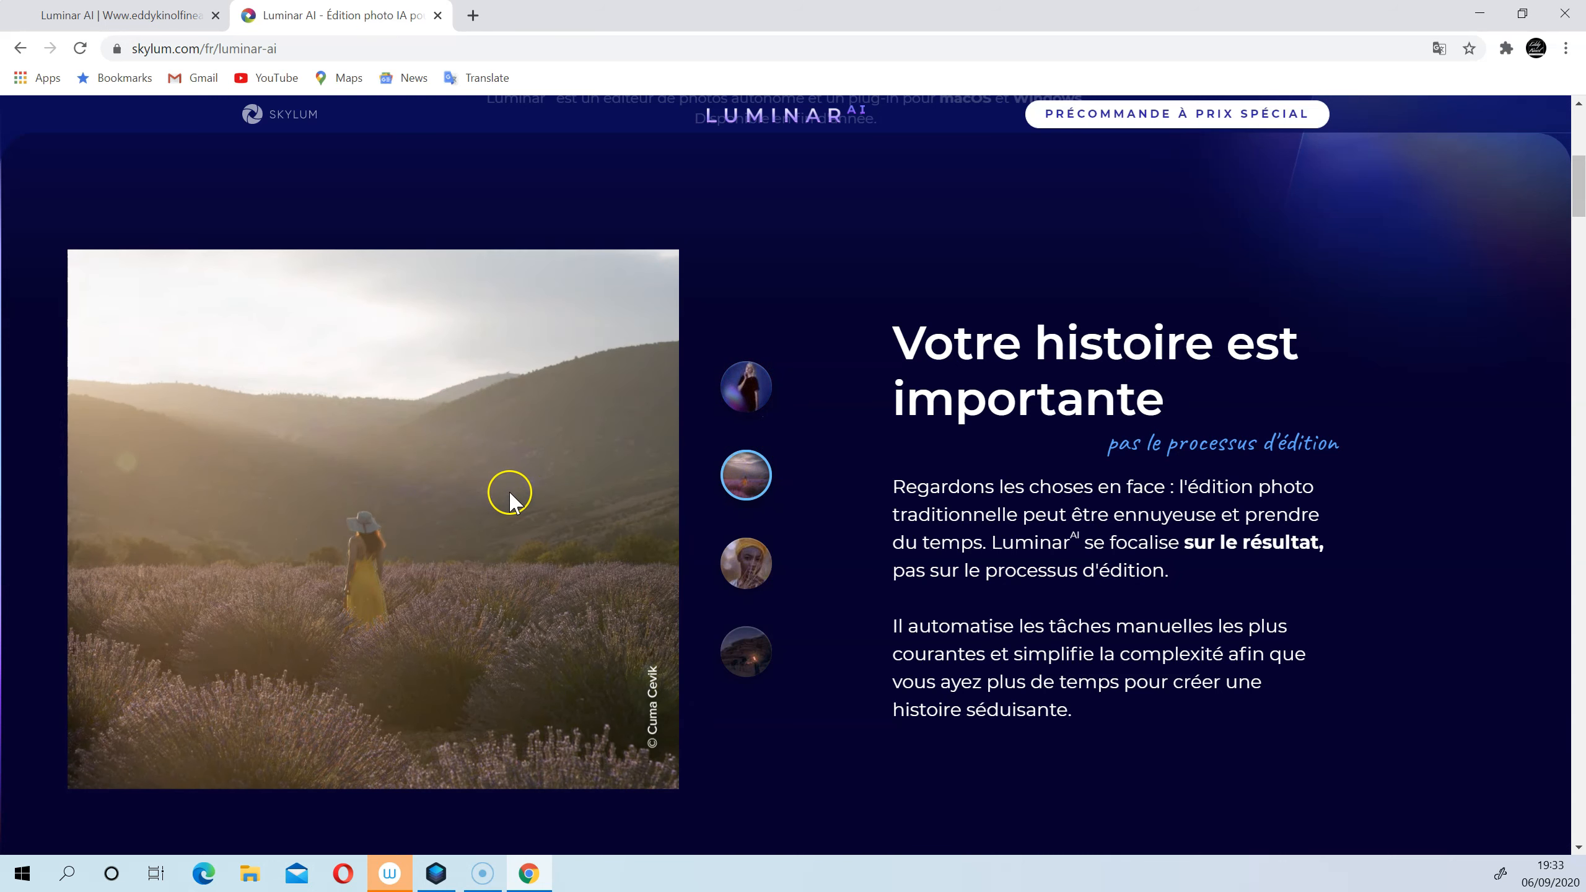
left_click(759, 474)
Step: View the before and after versions of the yellow headwrap portrait and the desert night scene samples
left_click(755, 572)
left_click(423, 537)
left_click(837, 531)
left_click(752, 650)
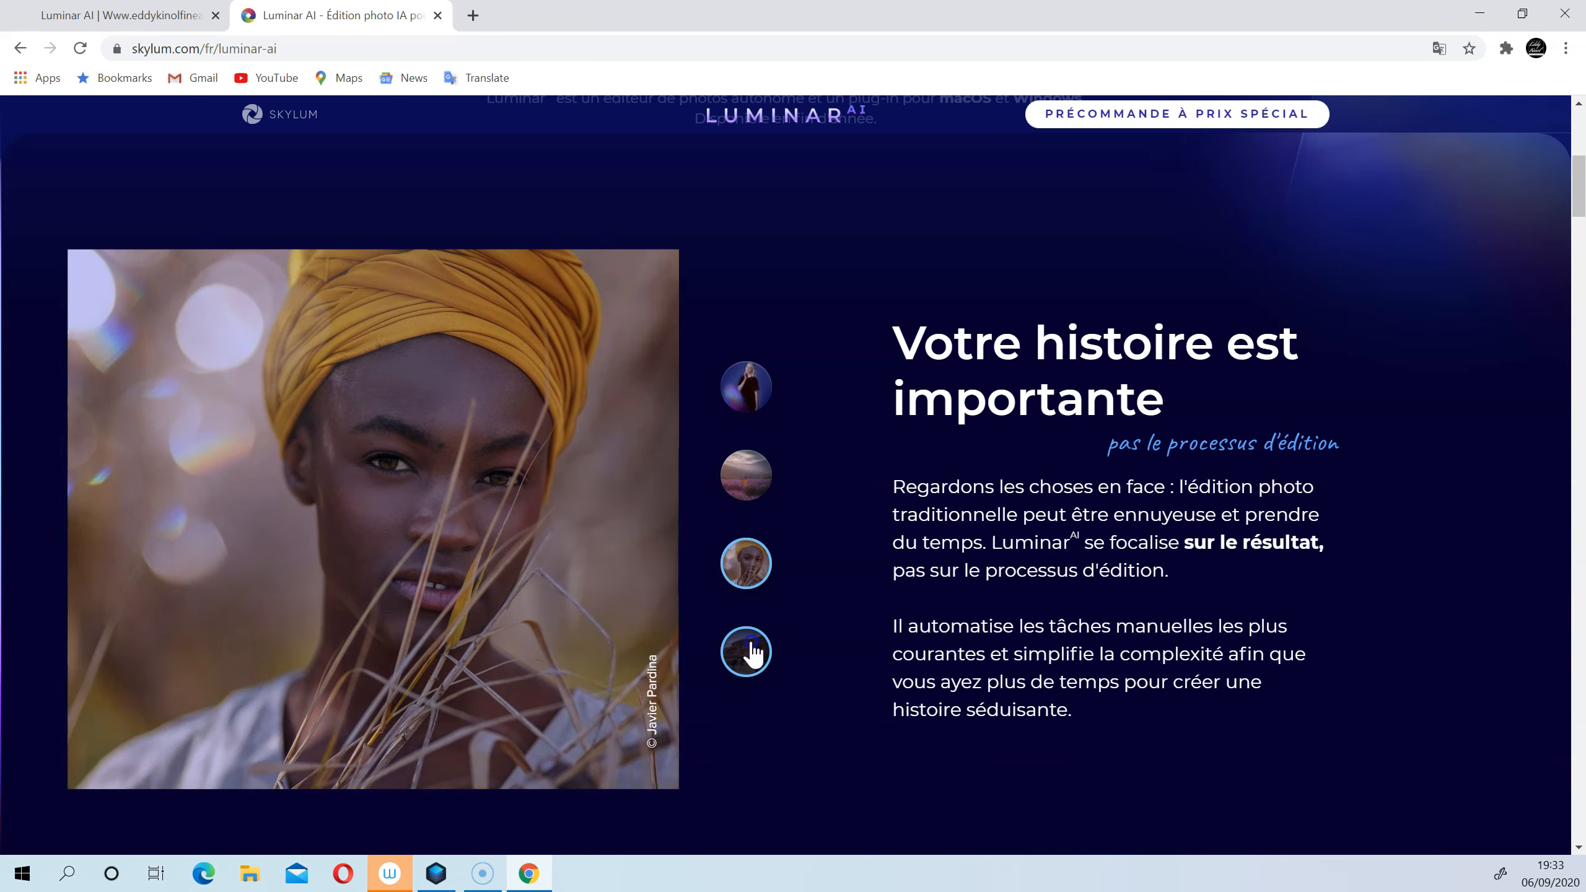
left_click(450, 626)
left_click(555, 623)
left_click(752, 650)
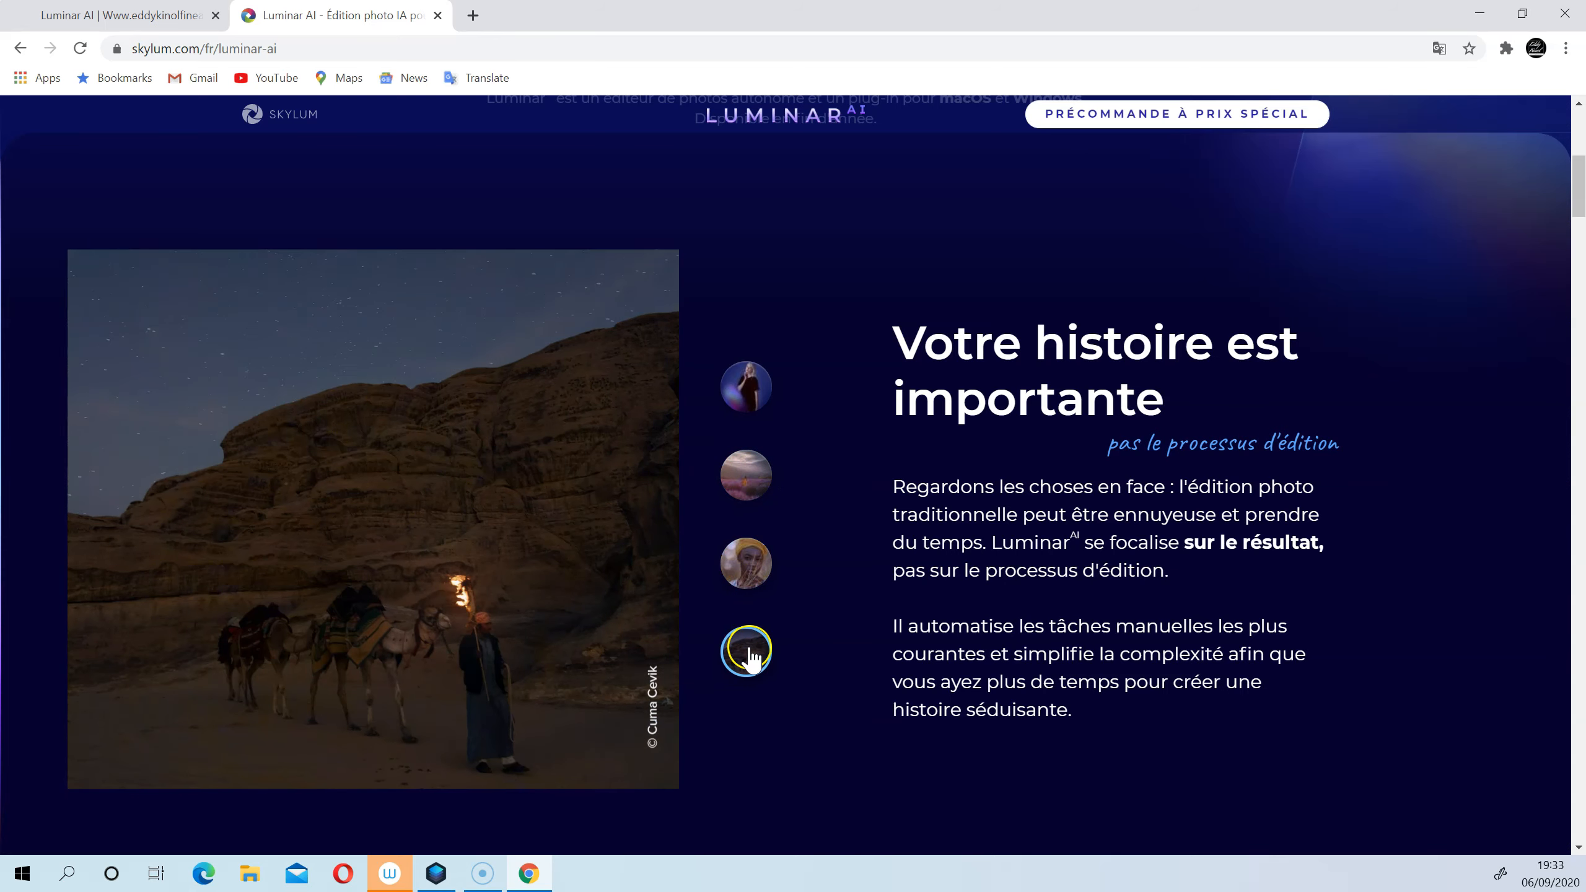
Step: Examine the page's section on tools for people and portraits, including Corps, Iris, Visage, Peau, Accentuer and Bokeh
scroll(824, 567, "down", 15)
scroll(815, 566, "up", 6)
scroll(814, 558, "up", 4)
scroll(814, 559, "down", 4)
scroll(814, 558, "down", 5)
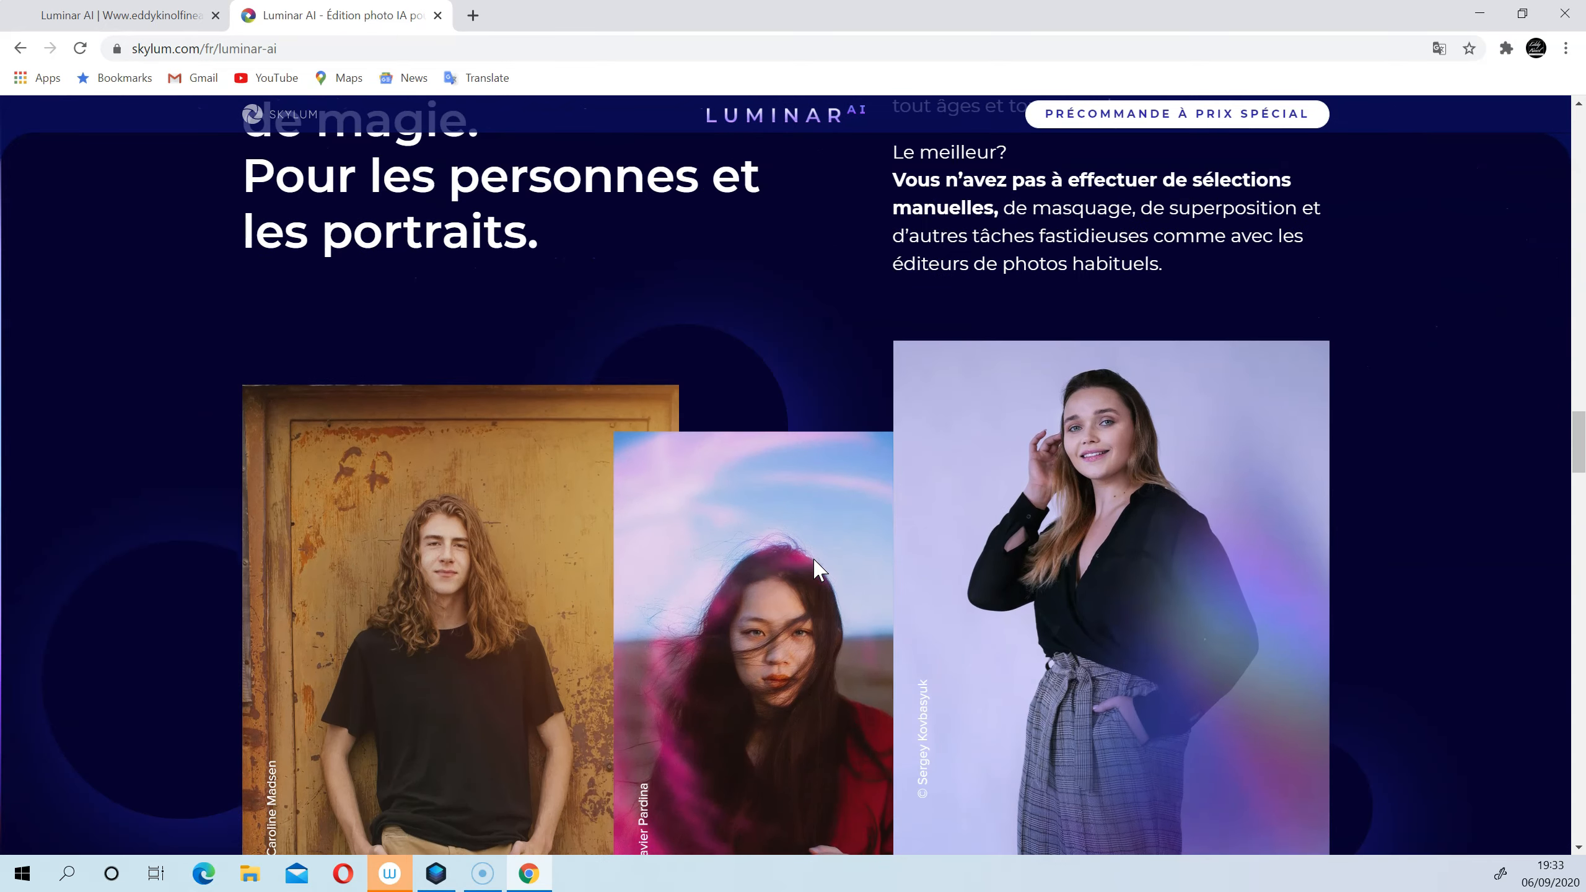
scroll(814, 566, "down", 10)
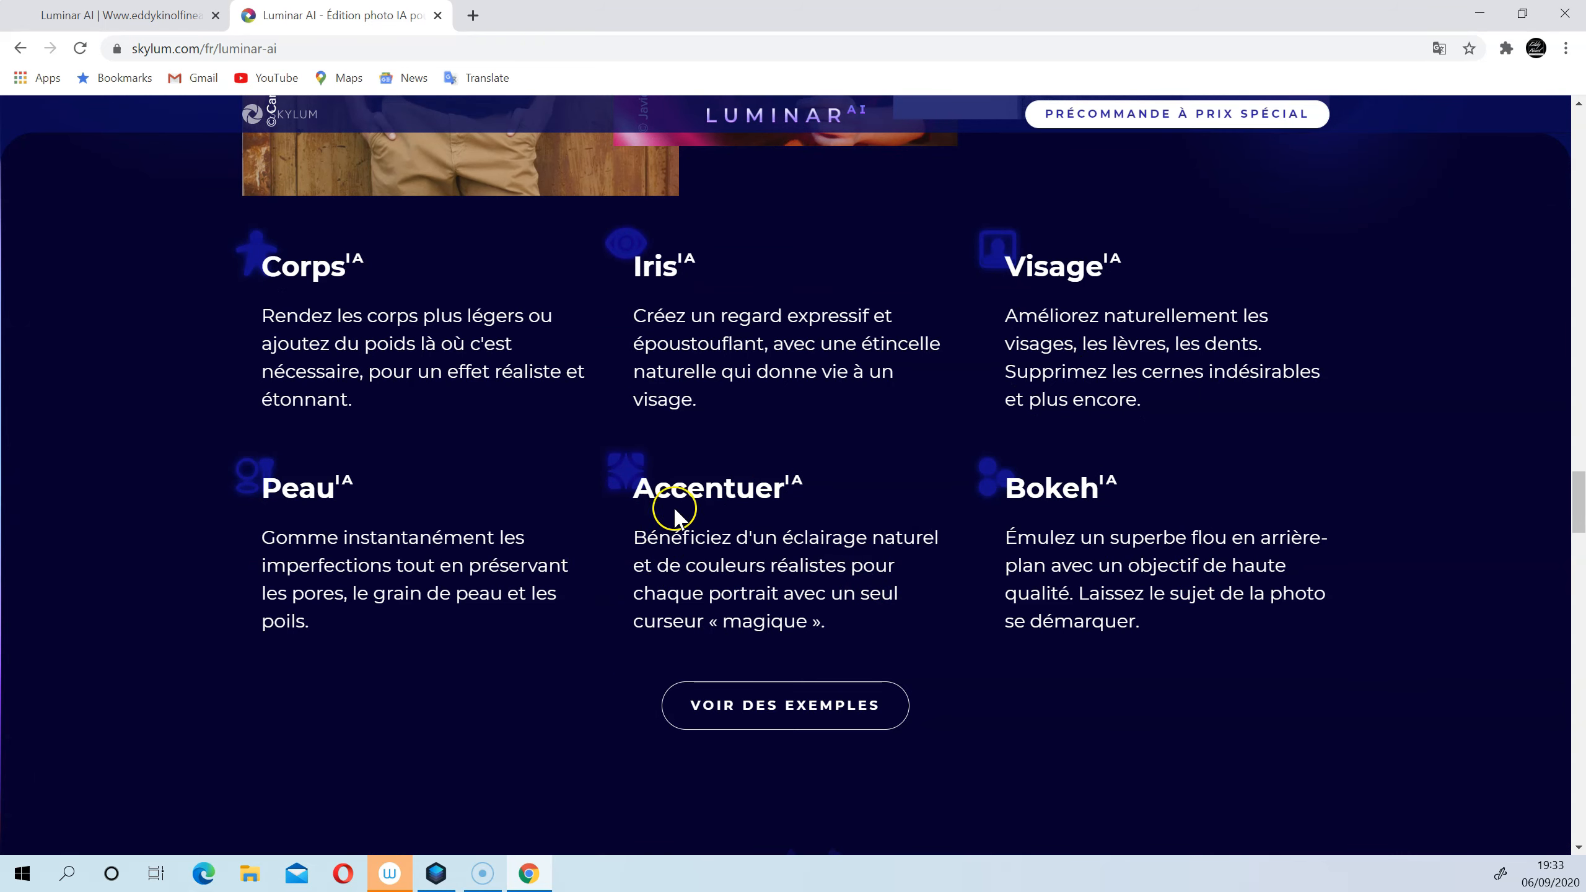
scroll(856, 520, "down", 4)
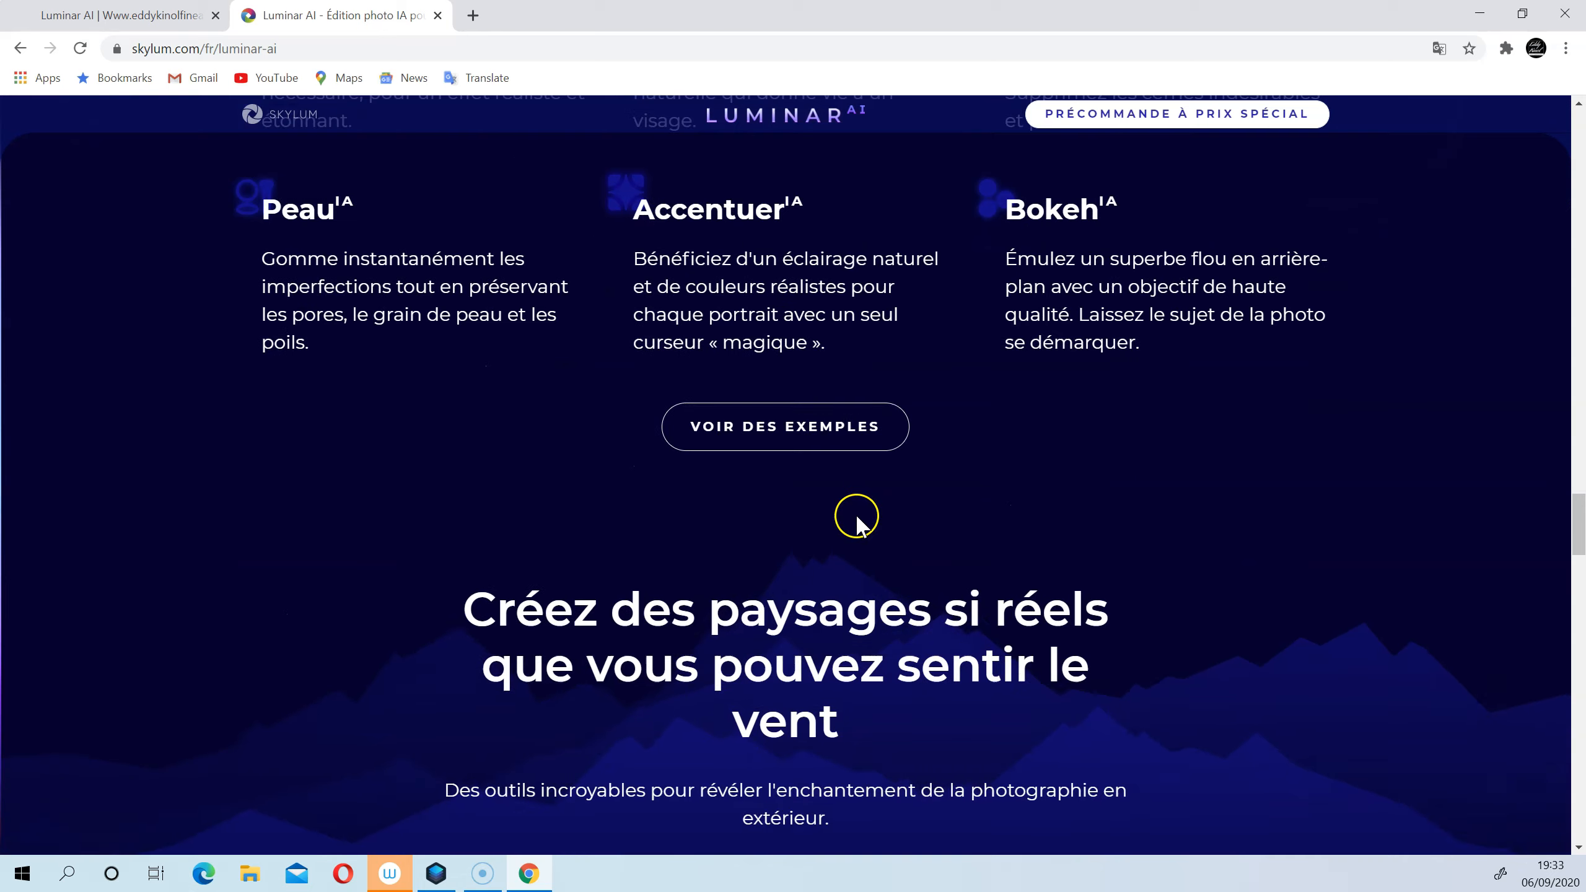
Step: Open the portrait examples gallery, compare its before and after photos one by one, and close it
left_click(808, 437)
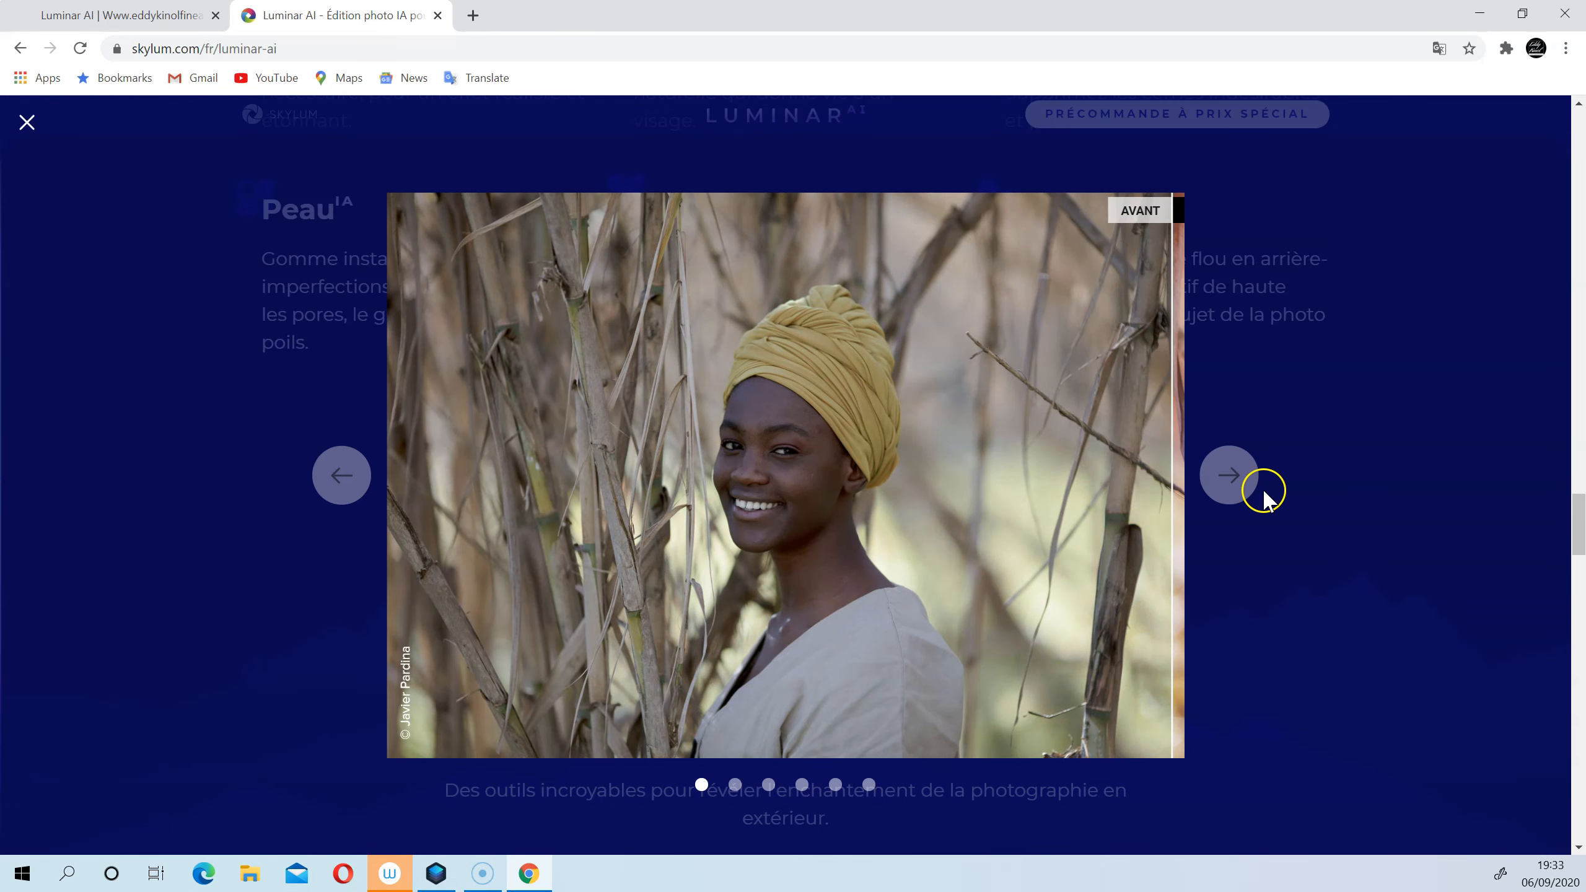
left_click(1223, 482)
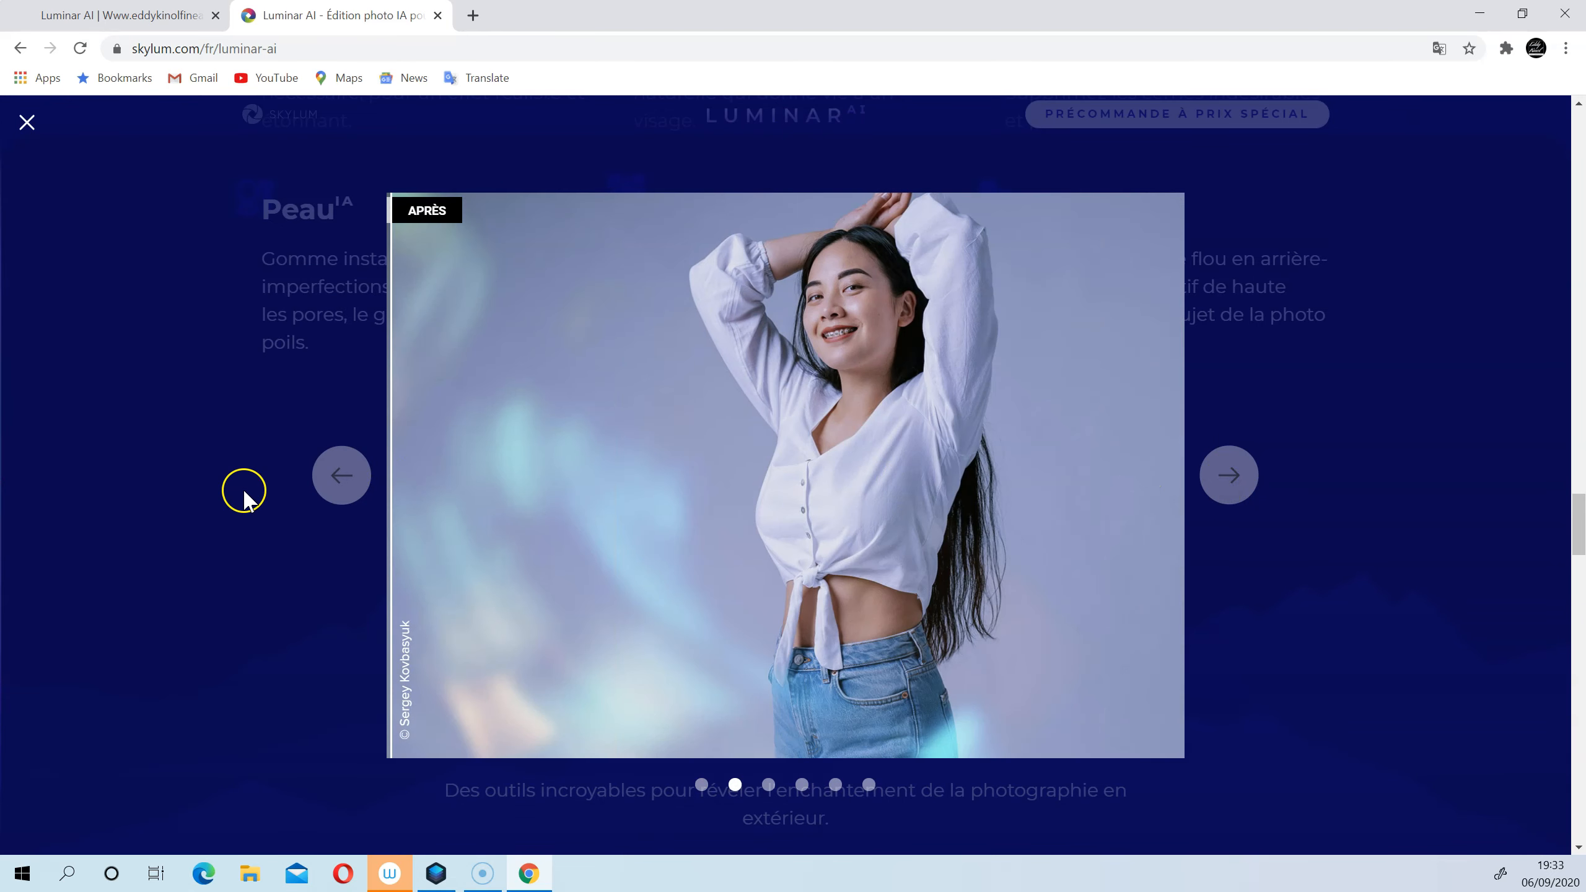
left_click(1228, 476)
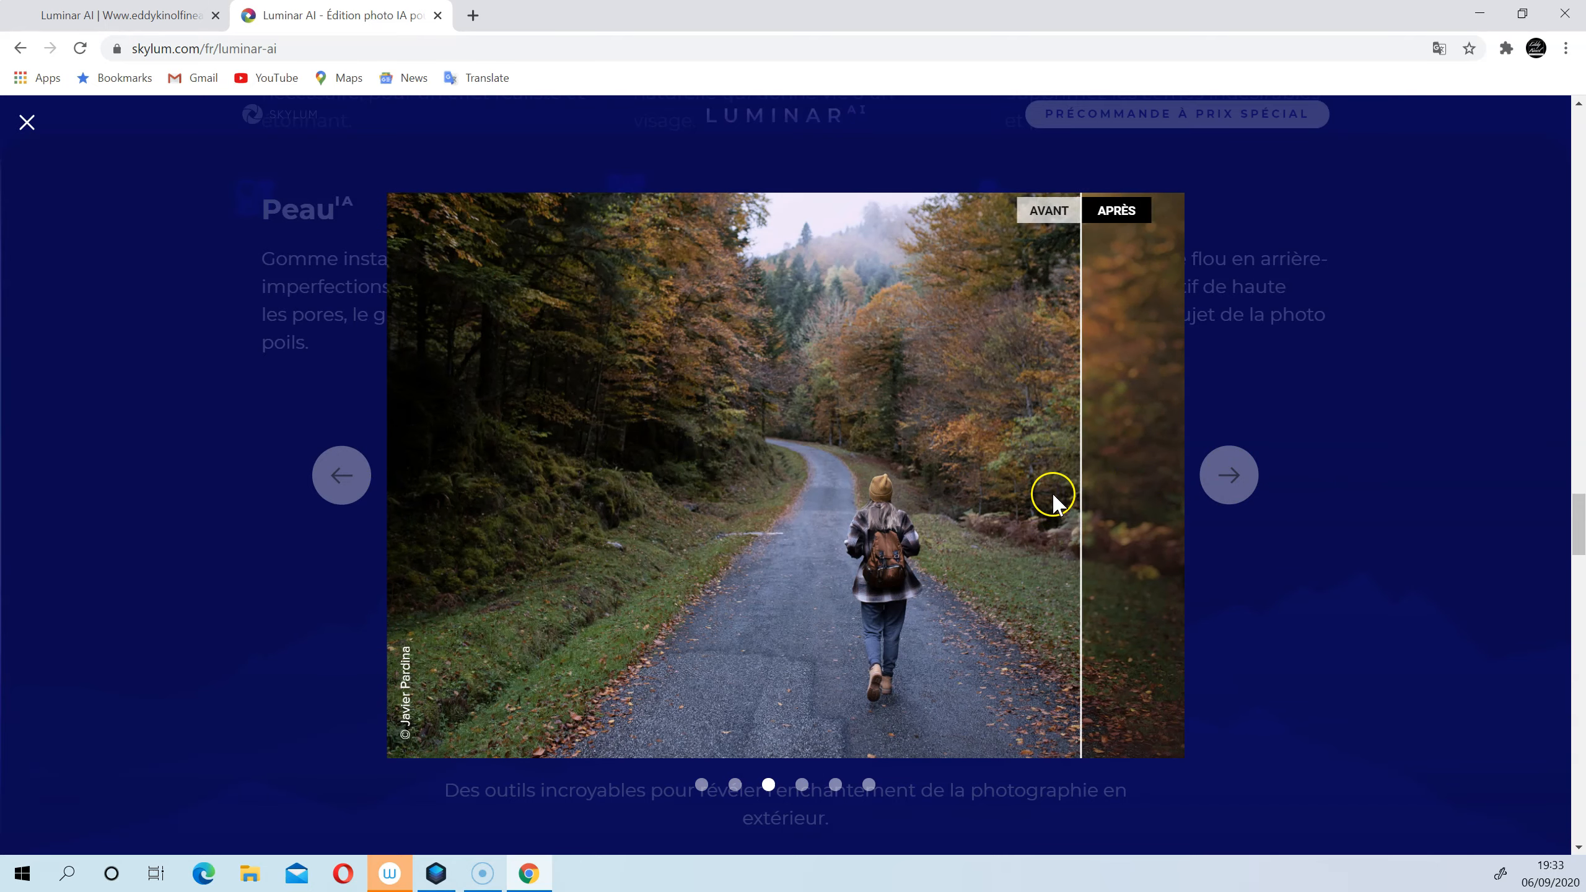
left_click(1226, 480)
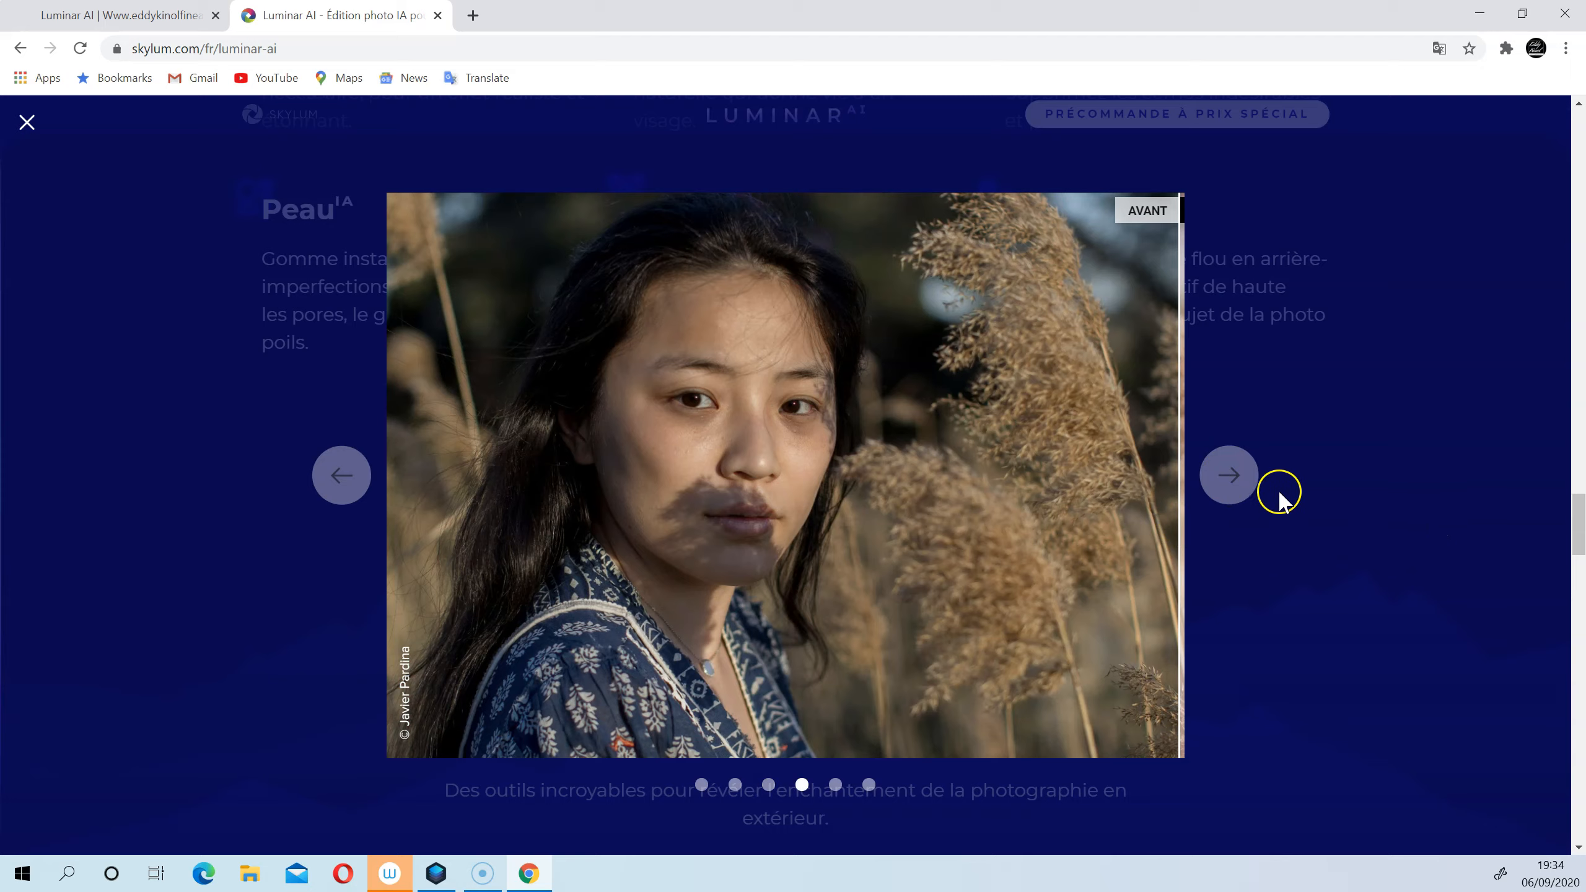
left_click(1224, 477)
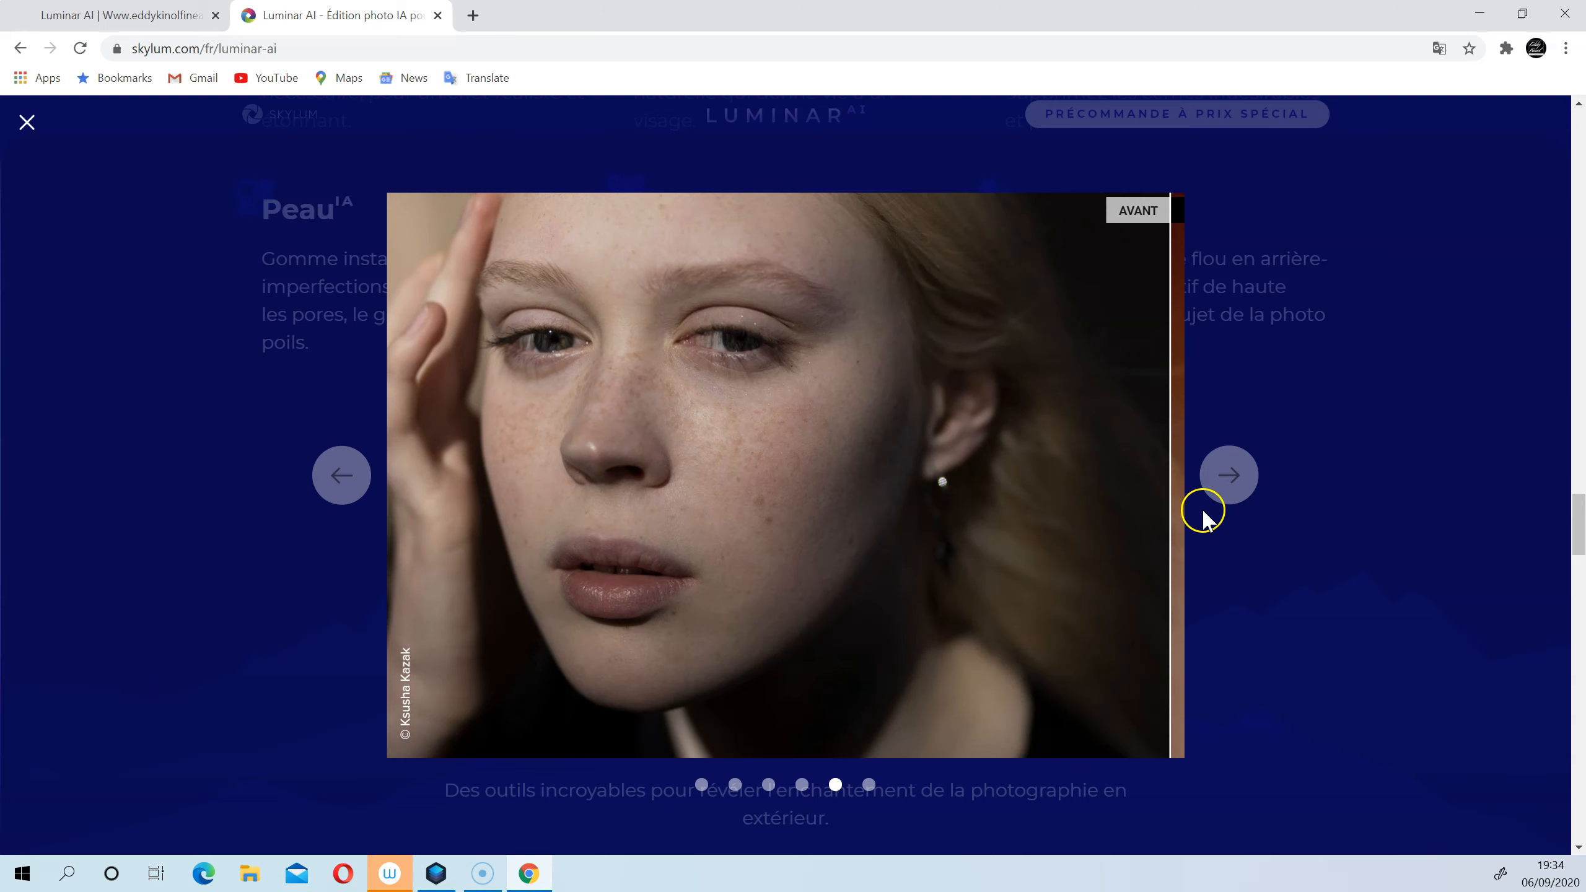
left_click(1231, 465)
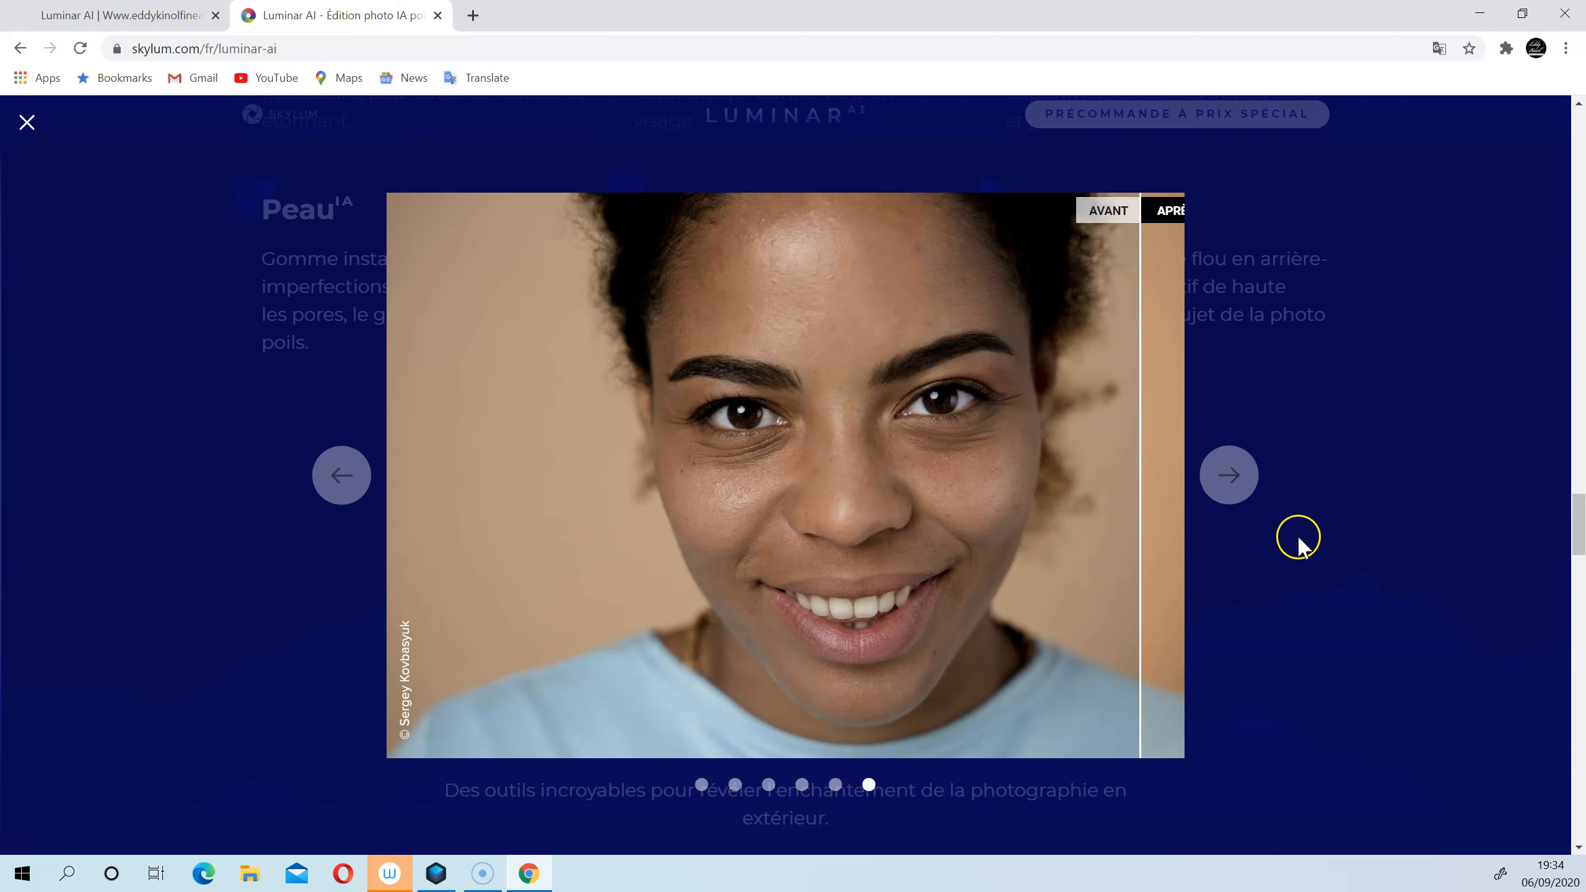
left_click(1227, 472)
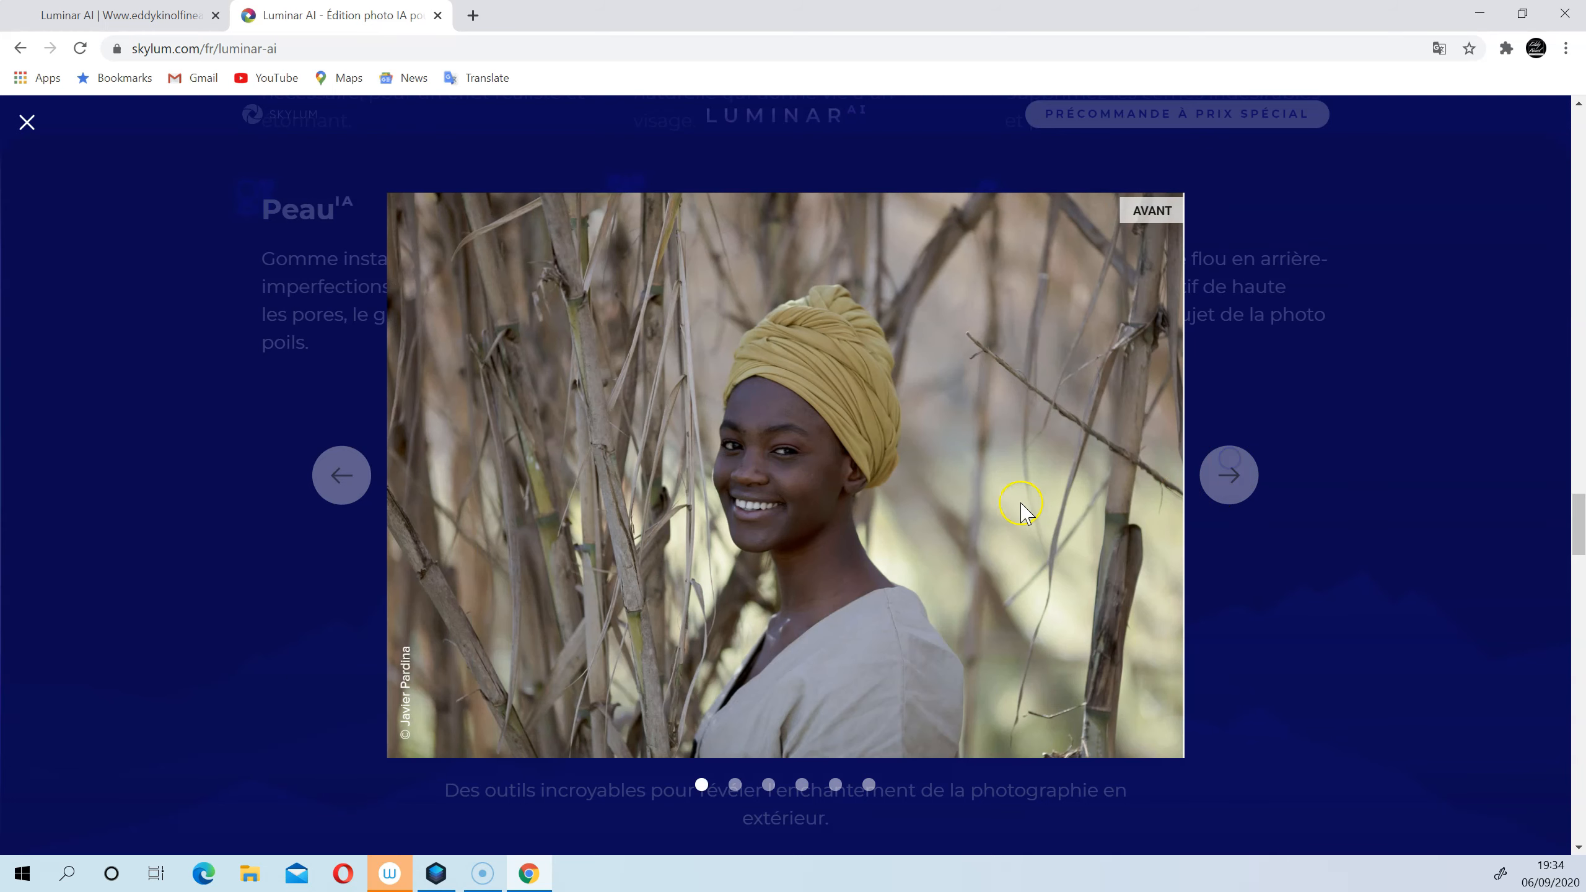
left_click(1245, 486)
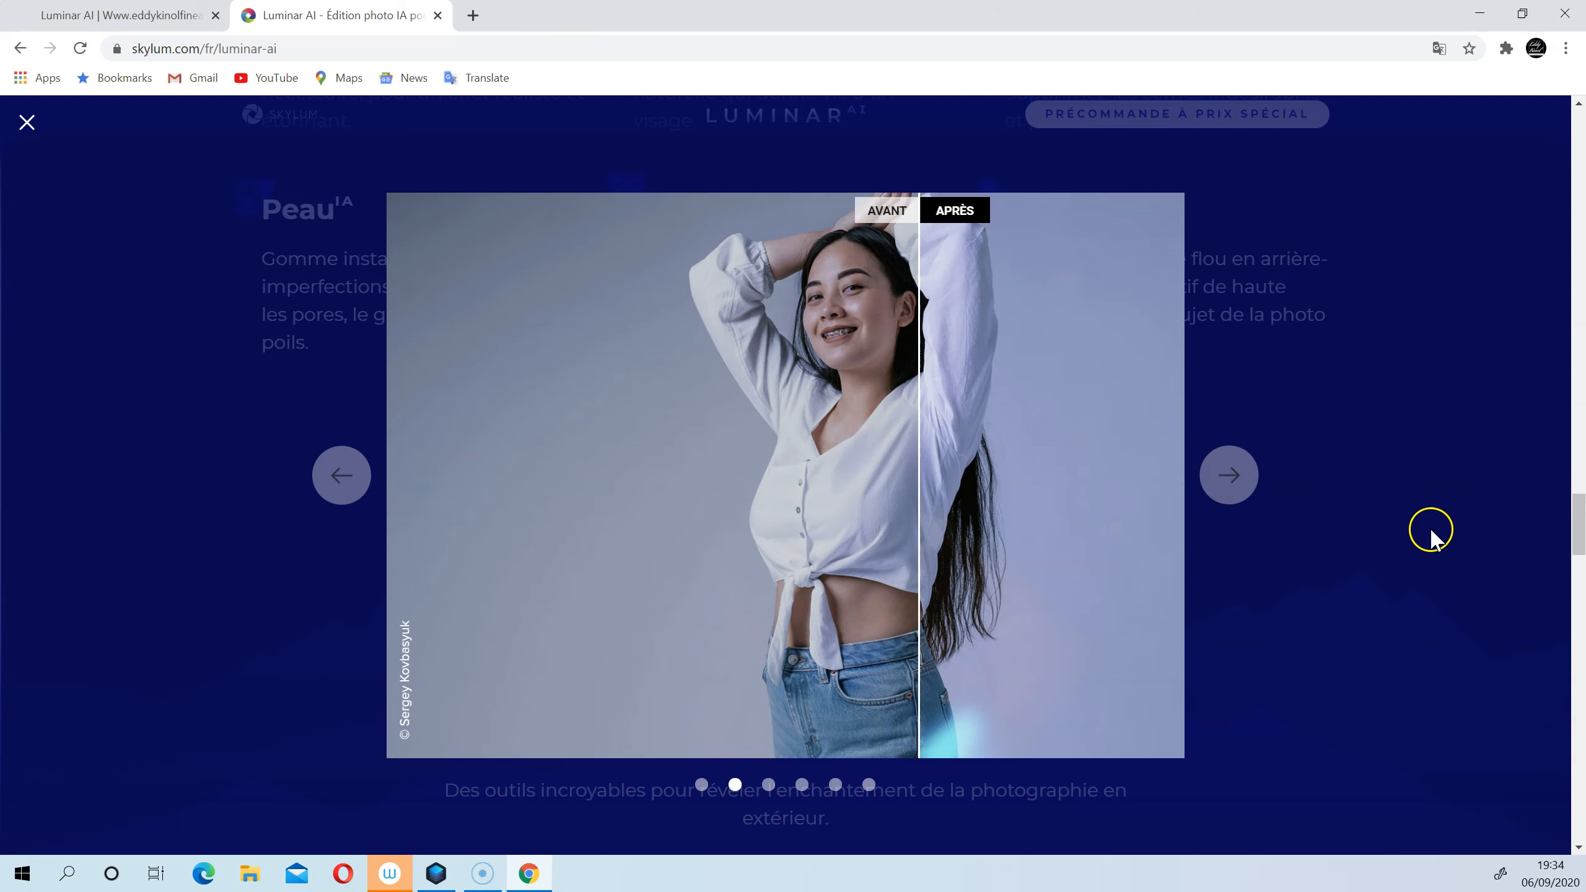
left_click(1431, 537)
Step: Review the landscape tools Structure, Ciel, Harmonie des couleurs, Super-contraste and Ambiance with their sample photos
scroll(1390, 545, "down", 8)
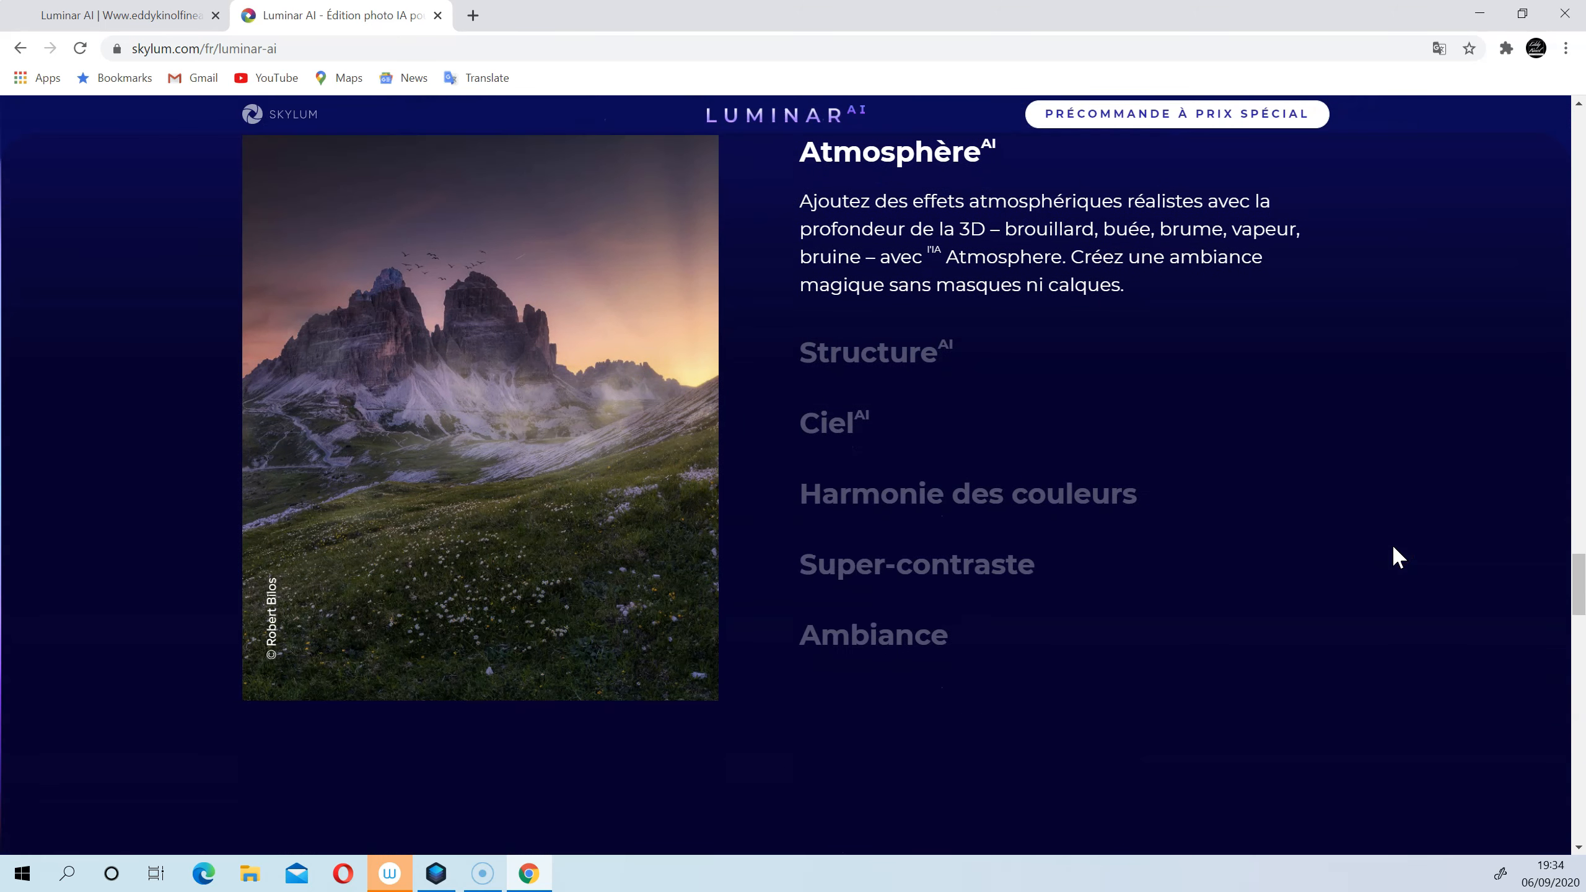
scroll(984, 463, "up", 1)
left_click(940, 451)
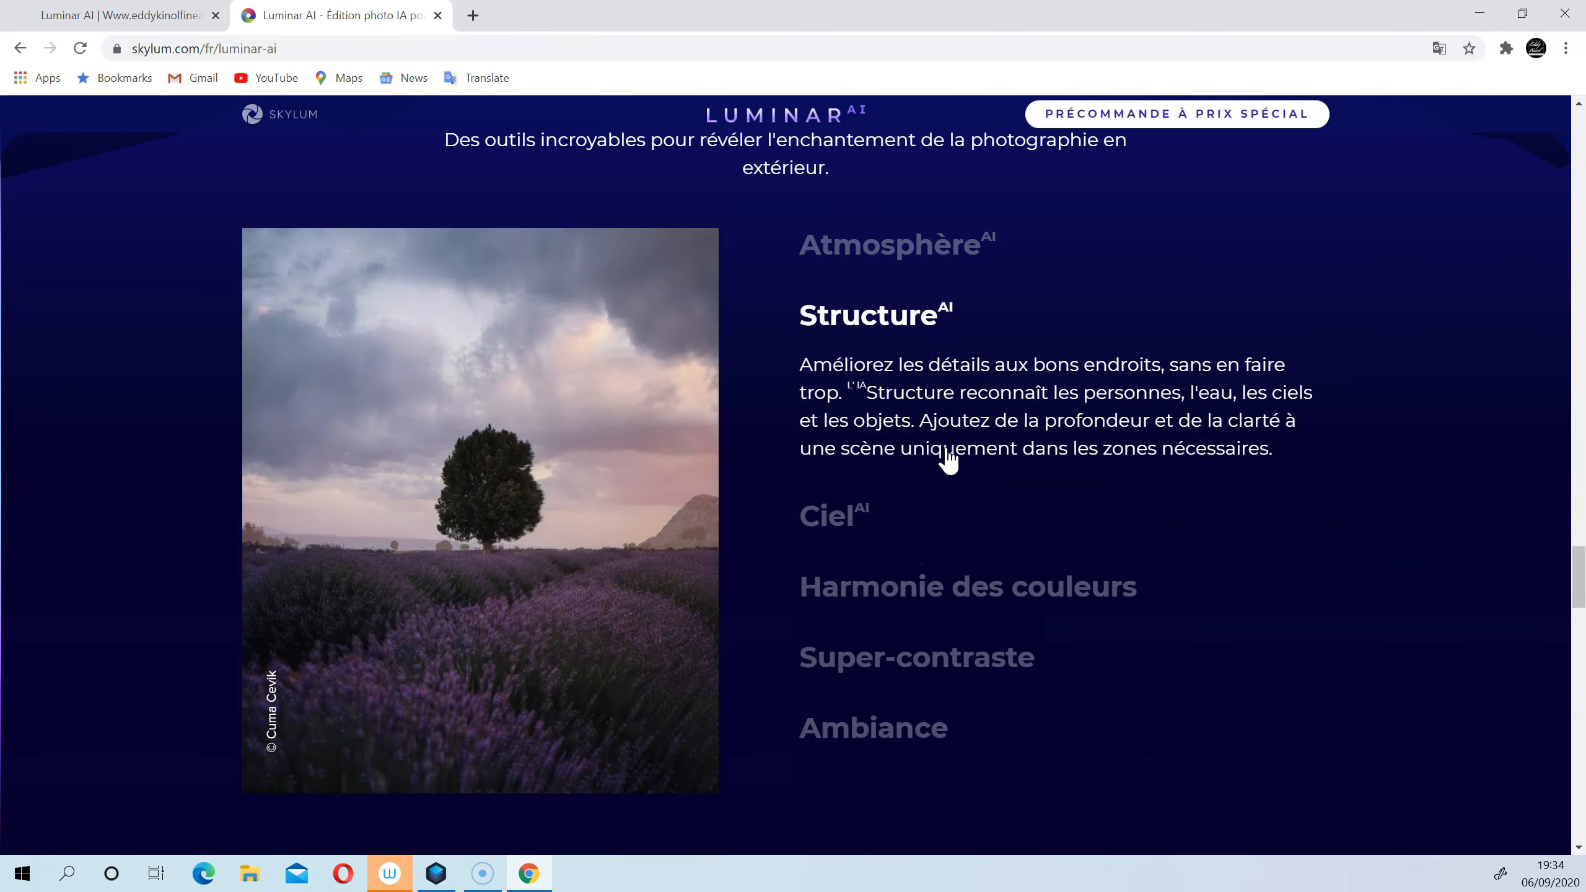
left_click(821, 521)
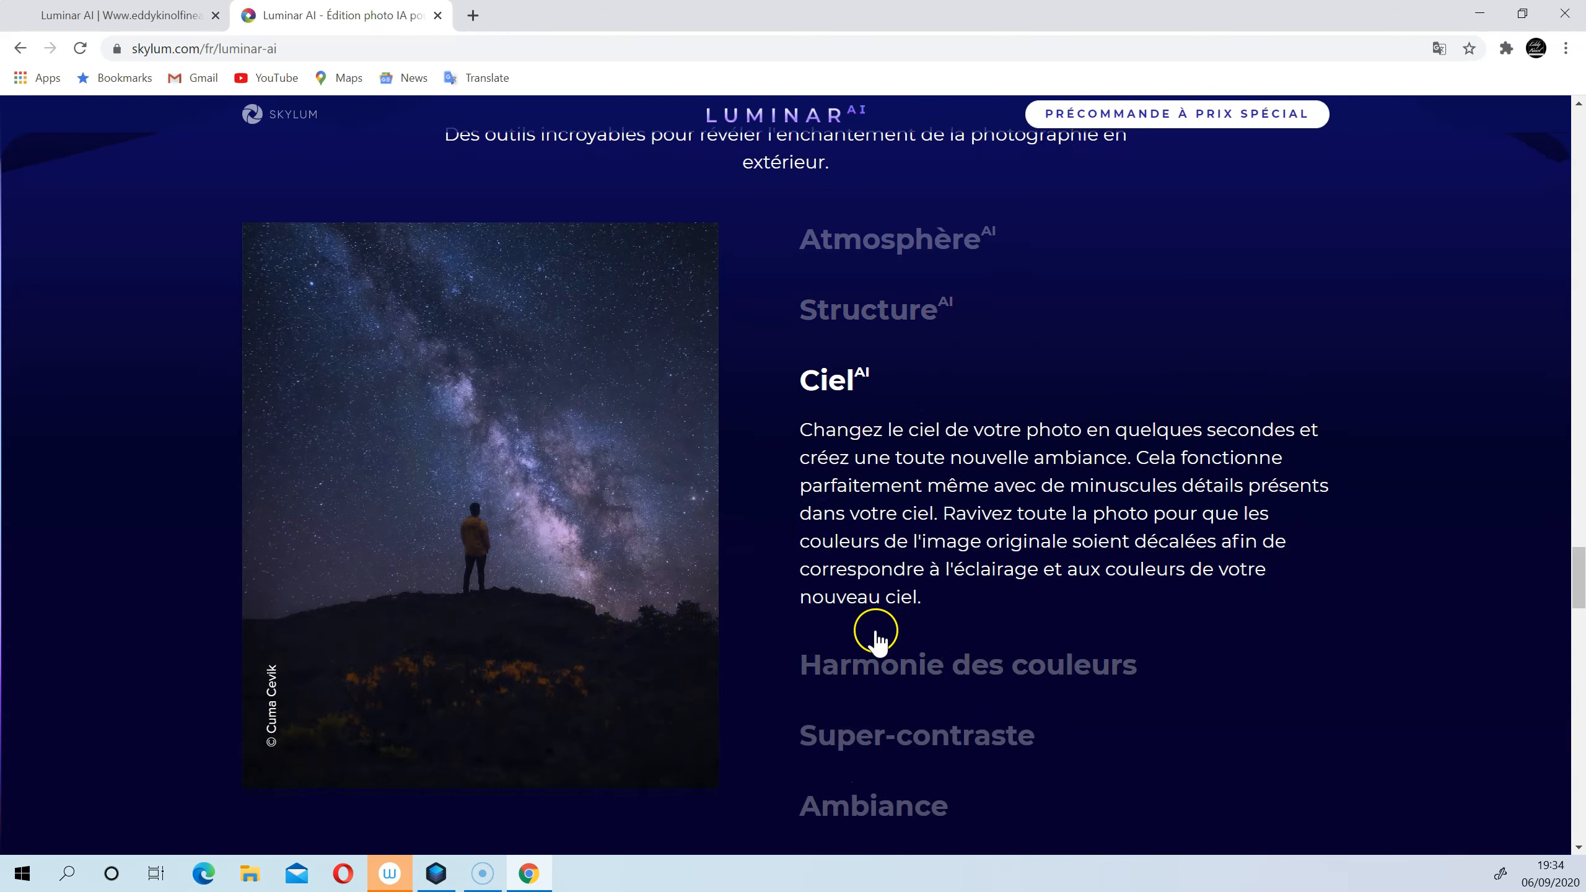
scroll(876, 640, "down", 5)
left_click(898, 308)
scroll(885, 354, "up", 5)
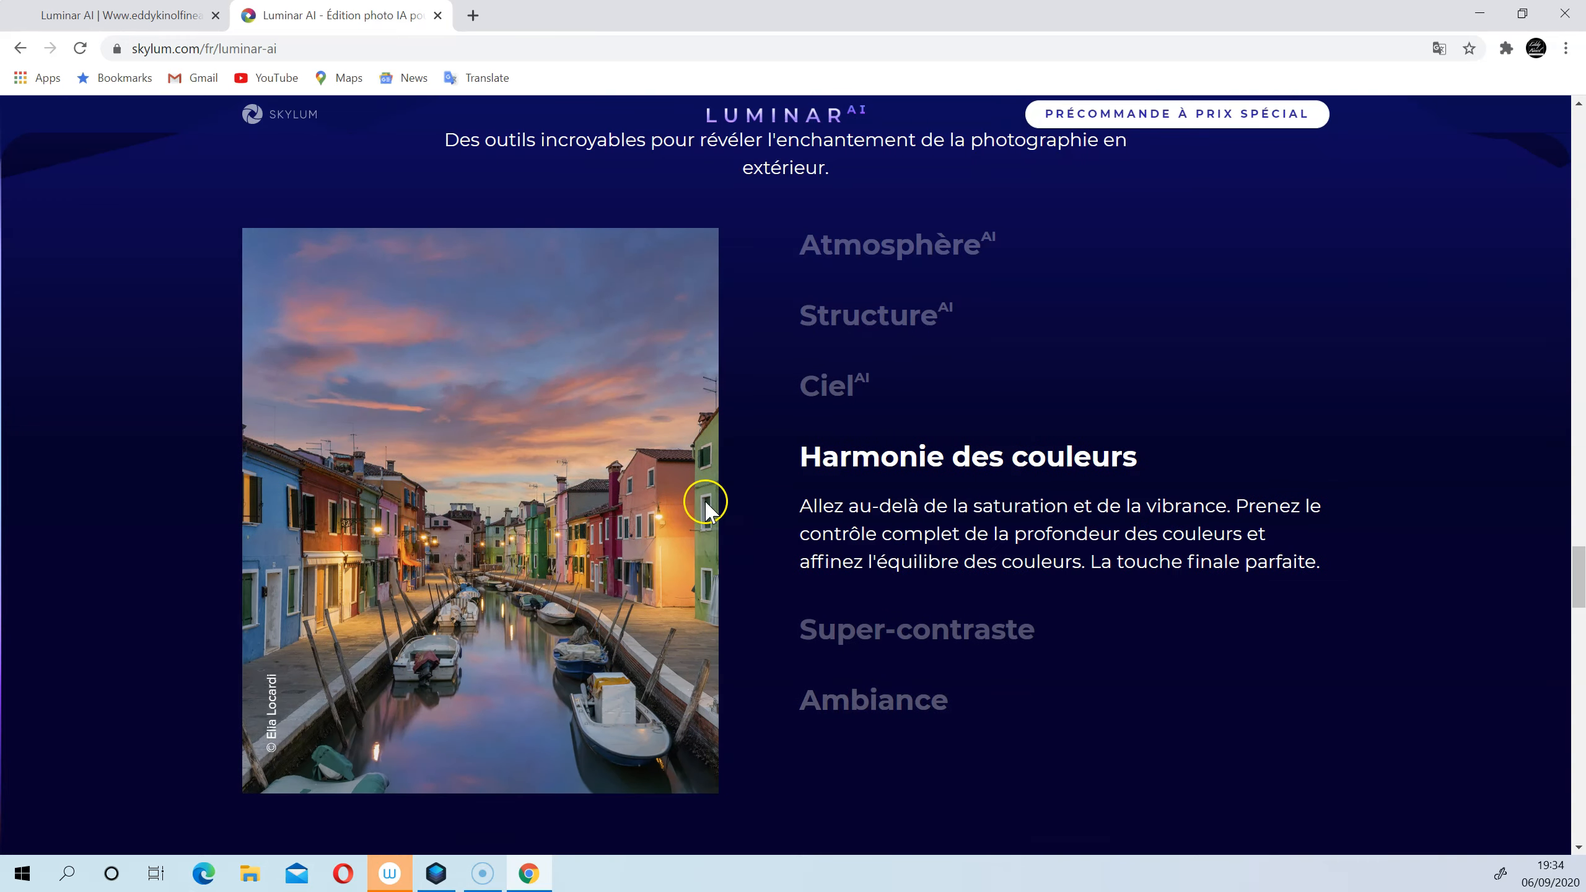
left_click(869, 633)
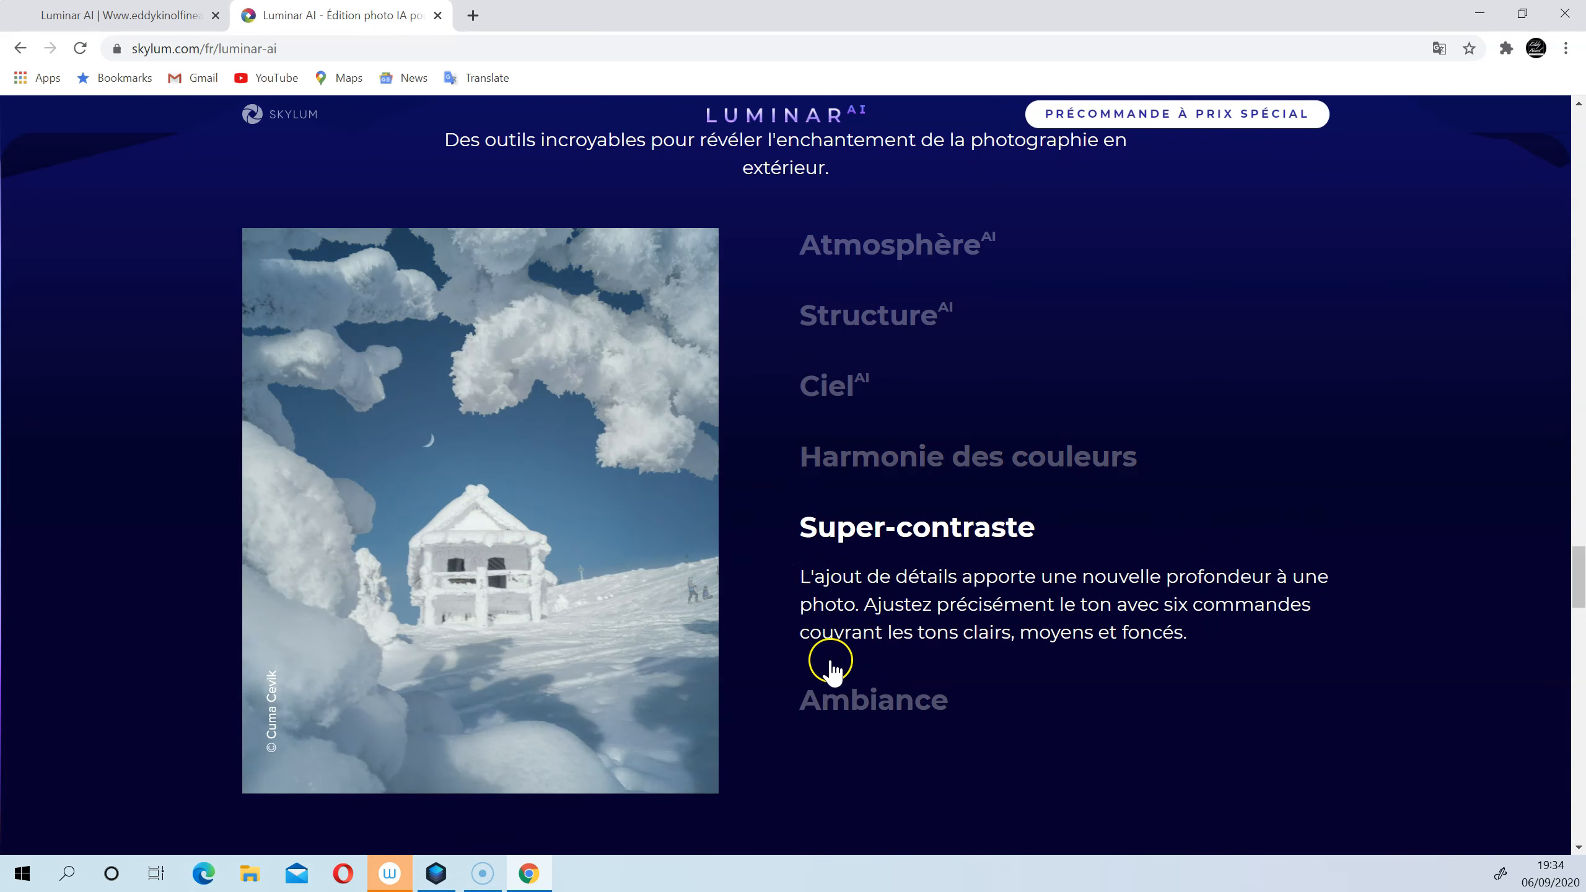
left_click(856, 700)
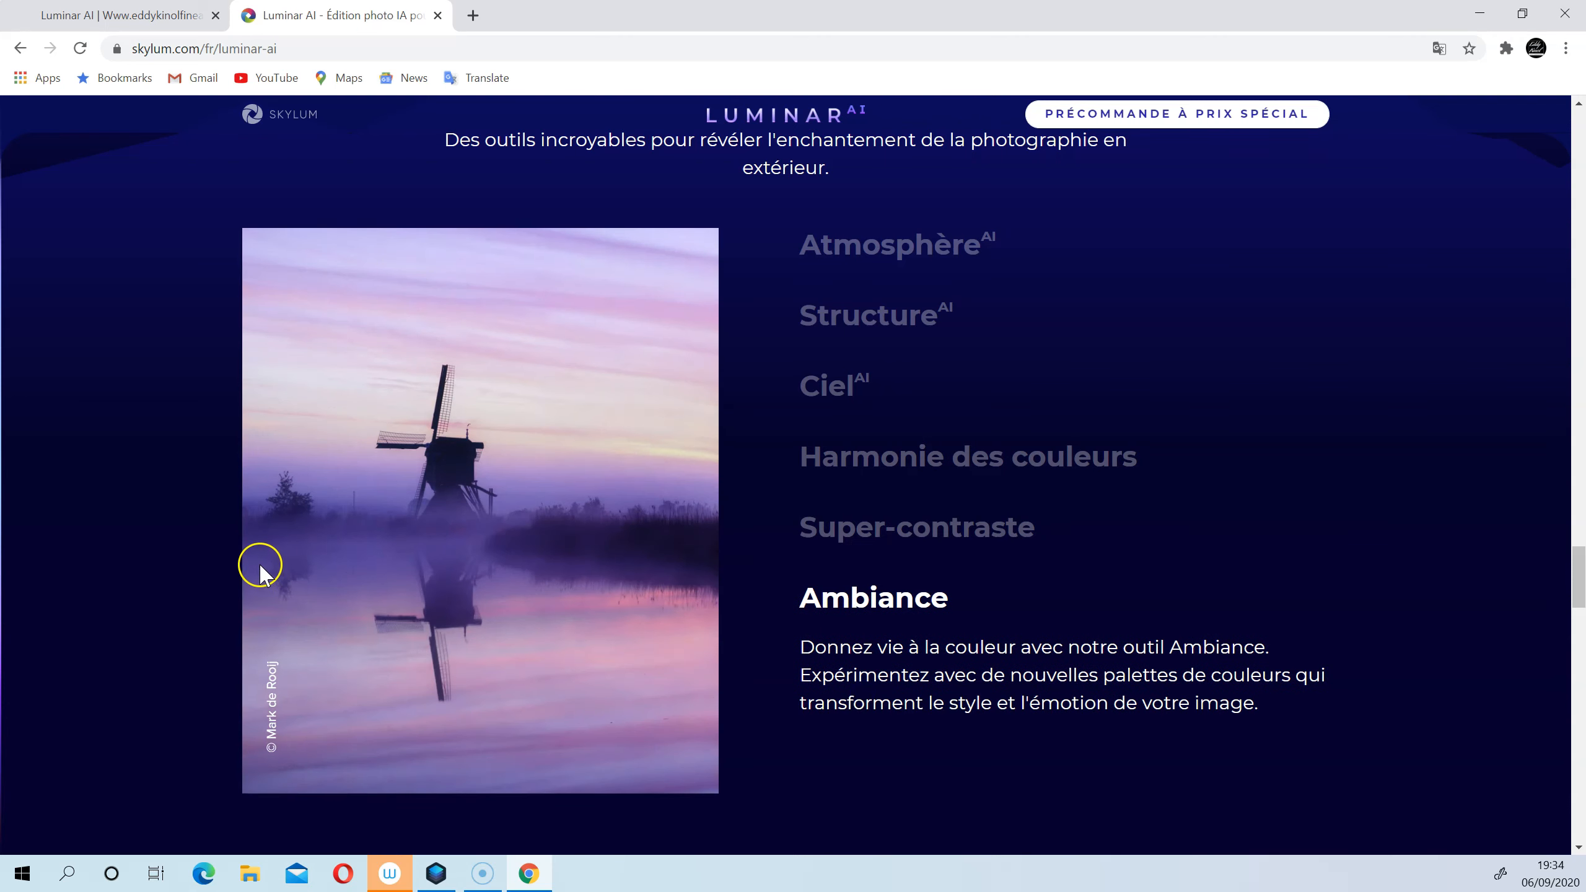
Step: Examine the "Créer une excellente composition" section, and return towards the beginning of the page
scroll(1154, 584, "down", 7)
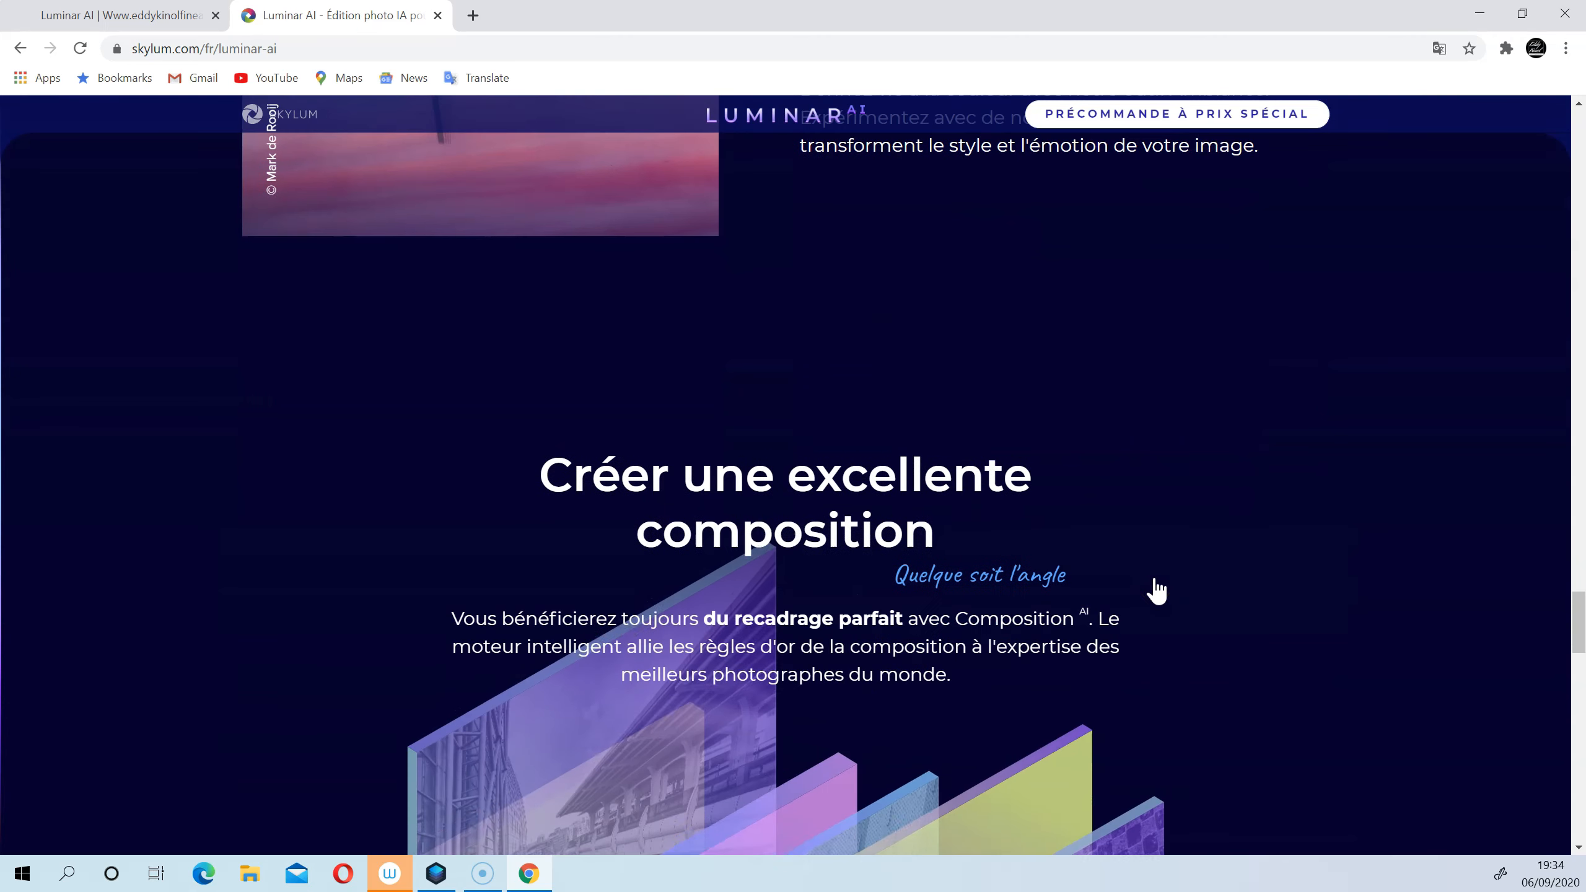
scroll(1153, 577, "down", 5)
scroll(1050, 472, "up", 2)
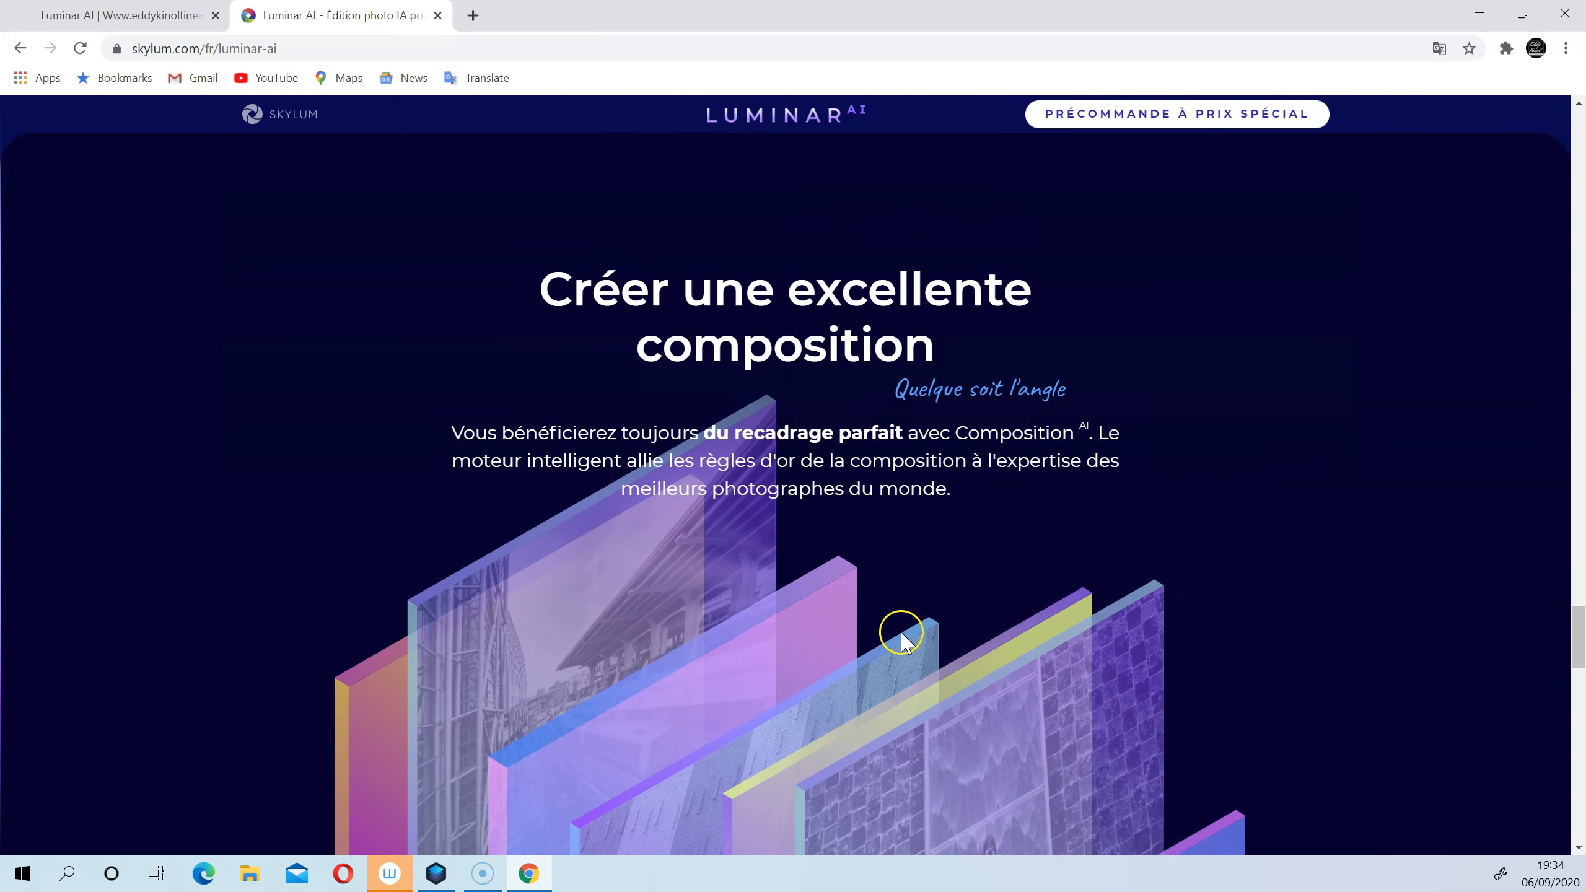
scroll(1223, 637, "down", 2)
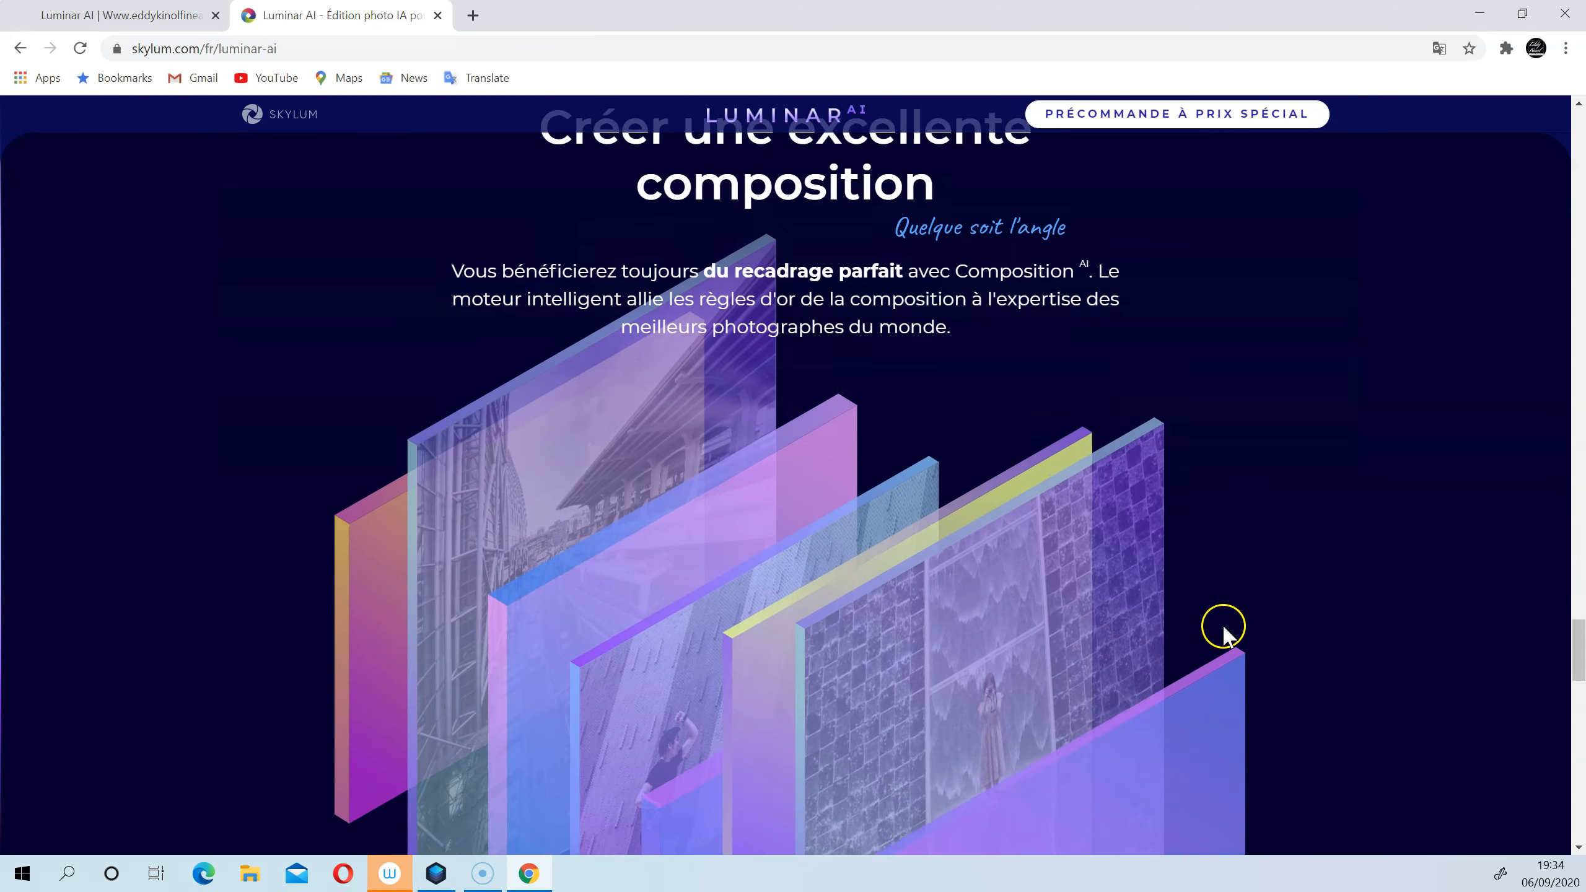
scroll(1382, 562, "down", 4)
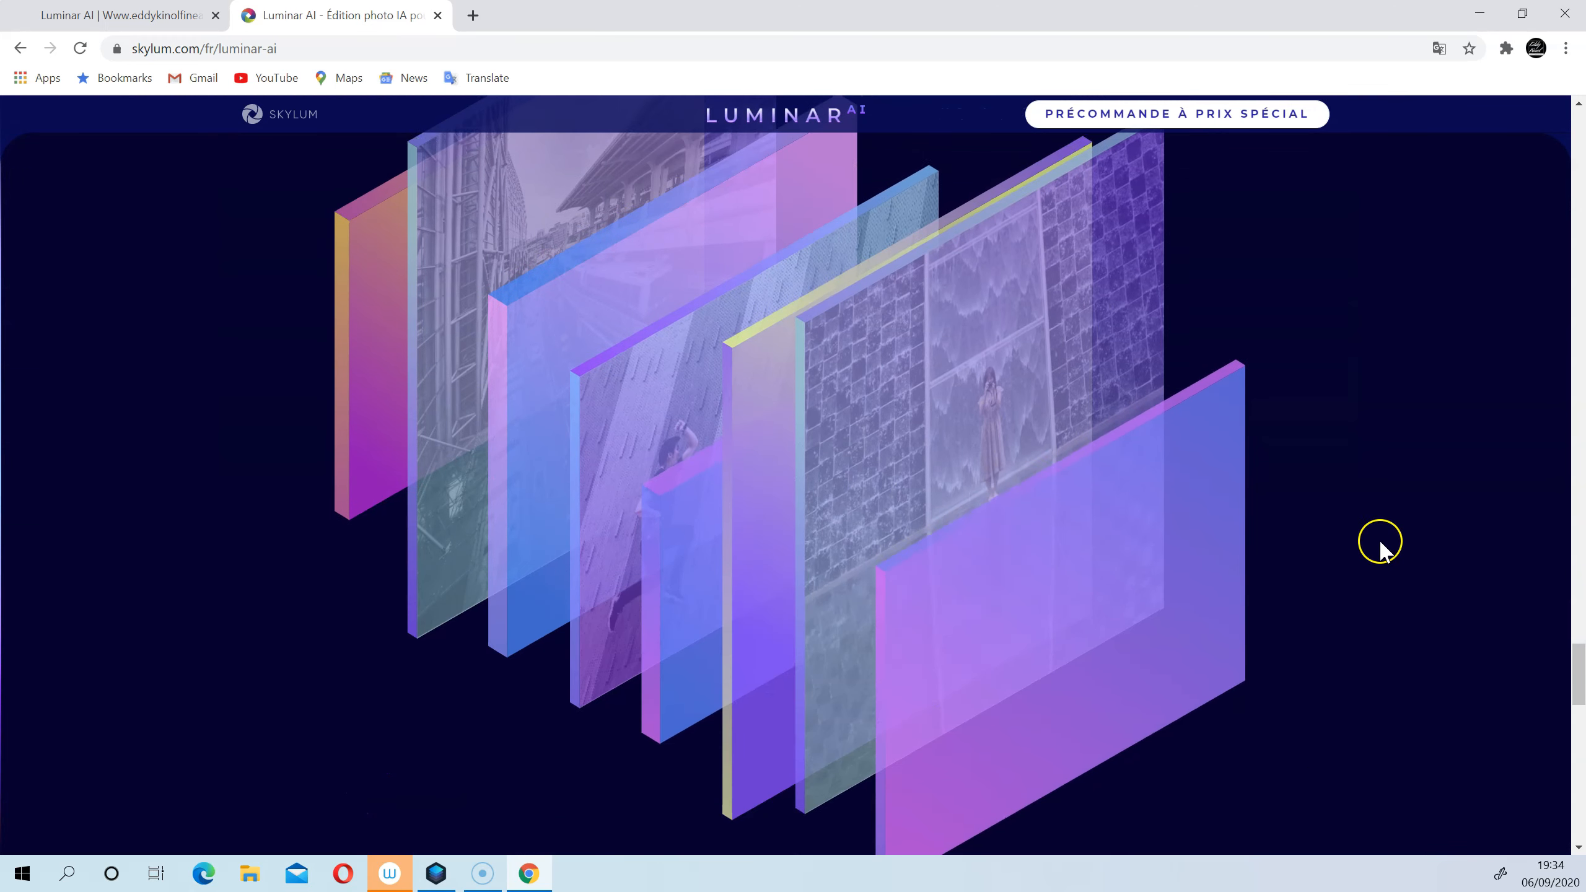
scroll(1118, 549, "up", 3)
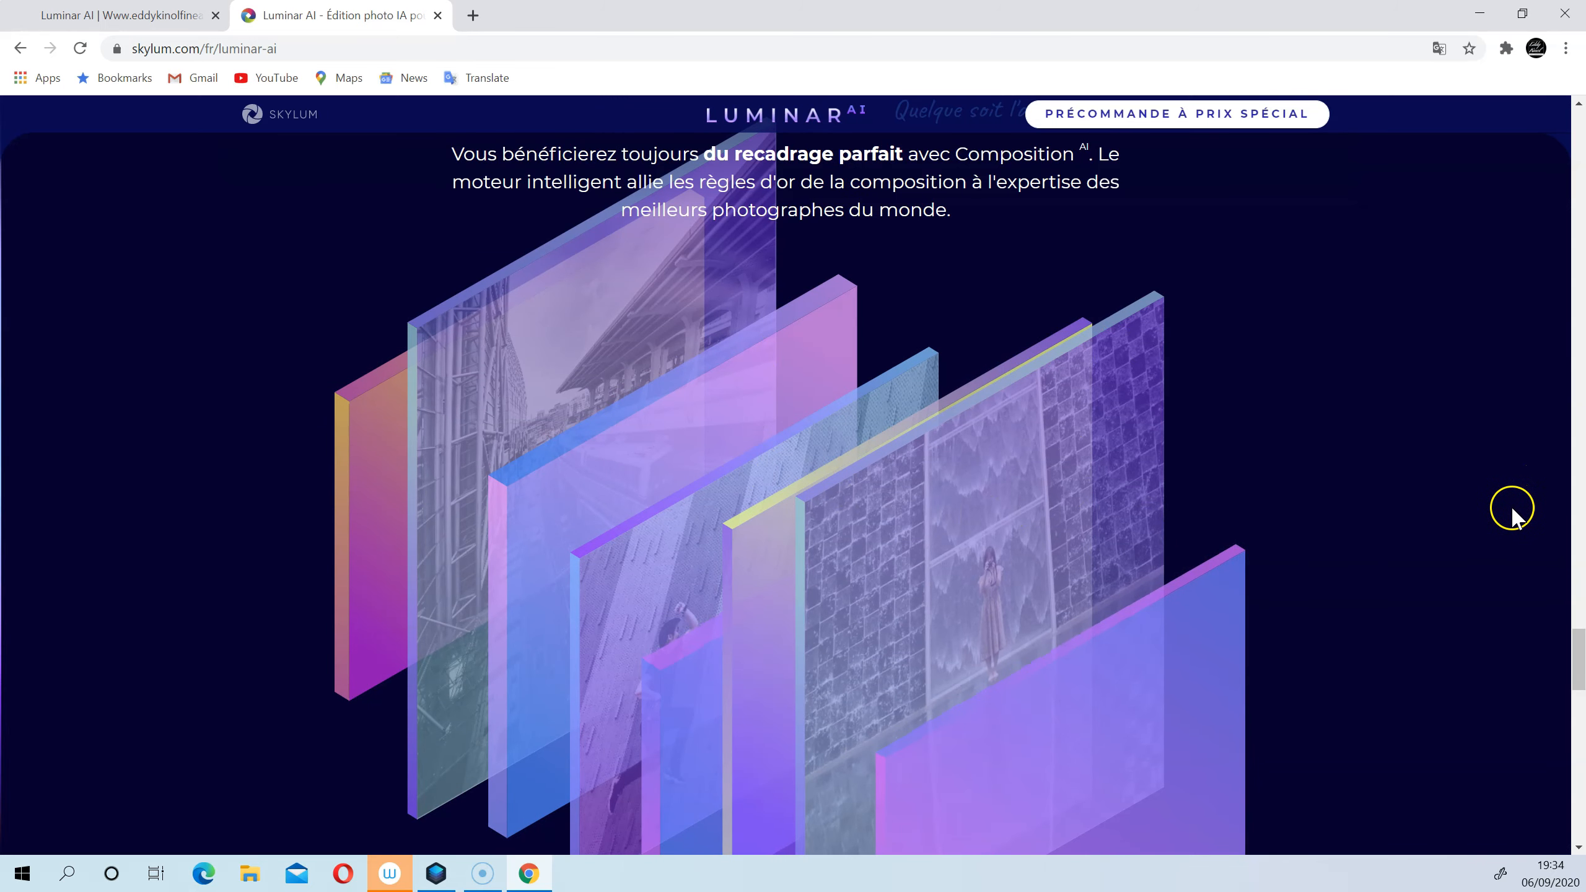
scroll(1501, 509, "up", 1)
scroll(1500, 510, "down", 5)
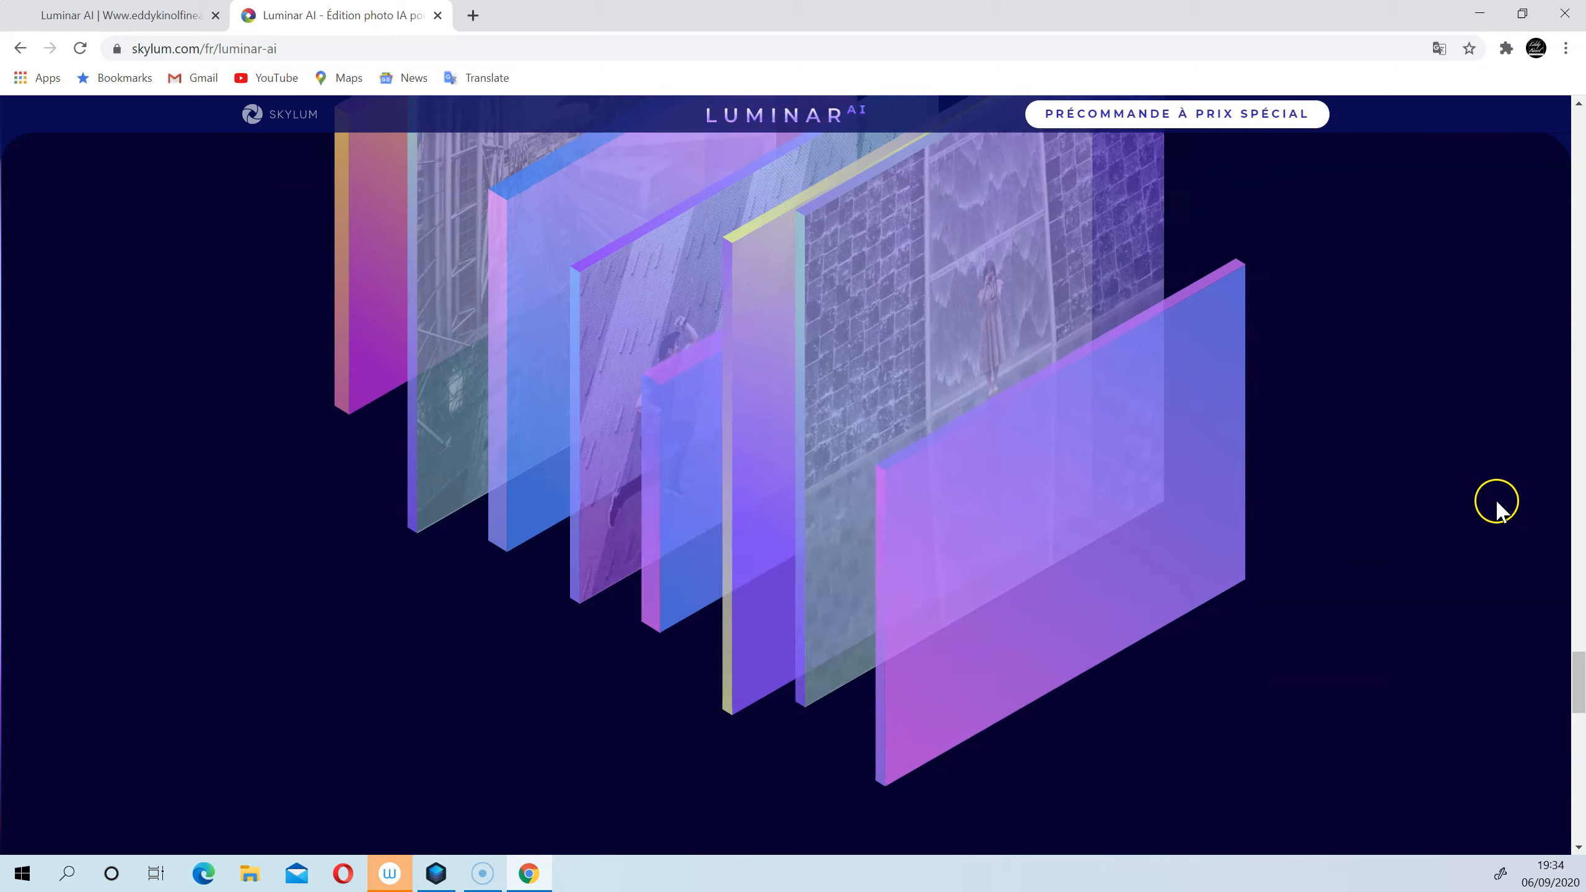
scroll(1498, 510, "up", 20)
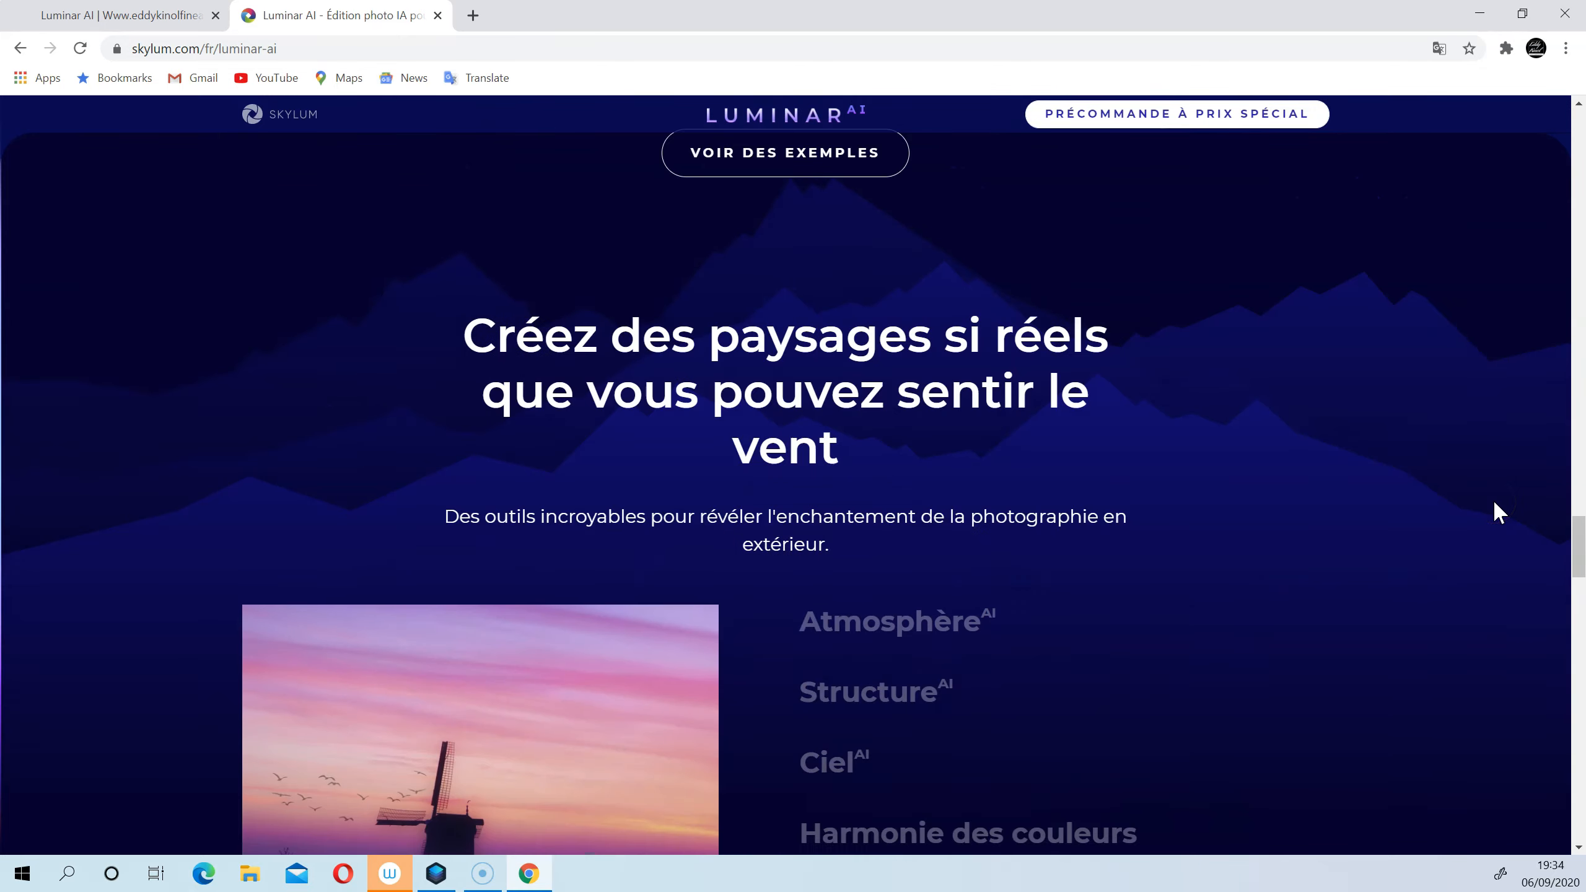
scroll(1499, 511, "up", 15)
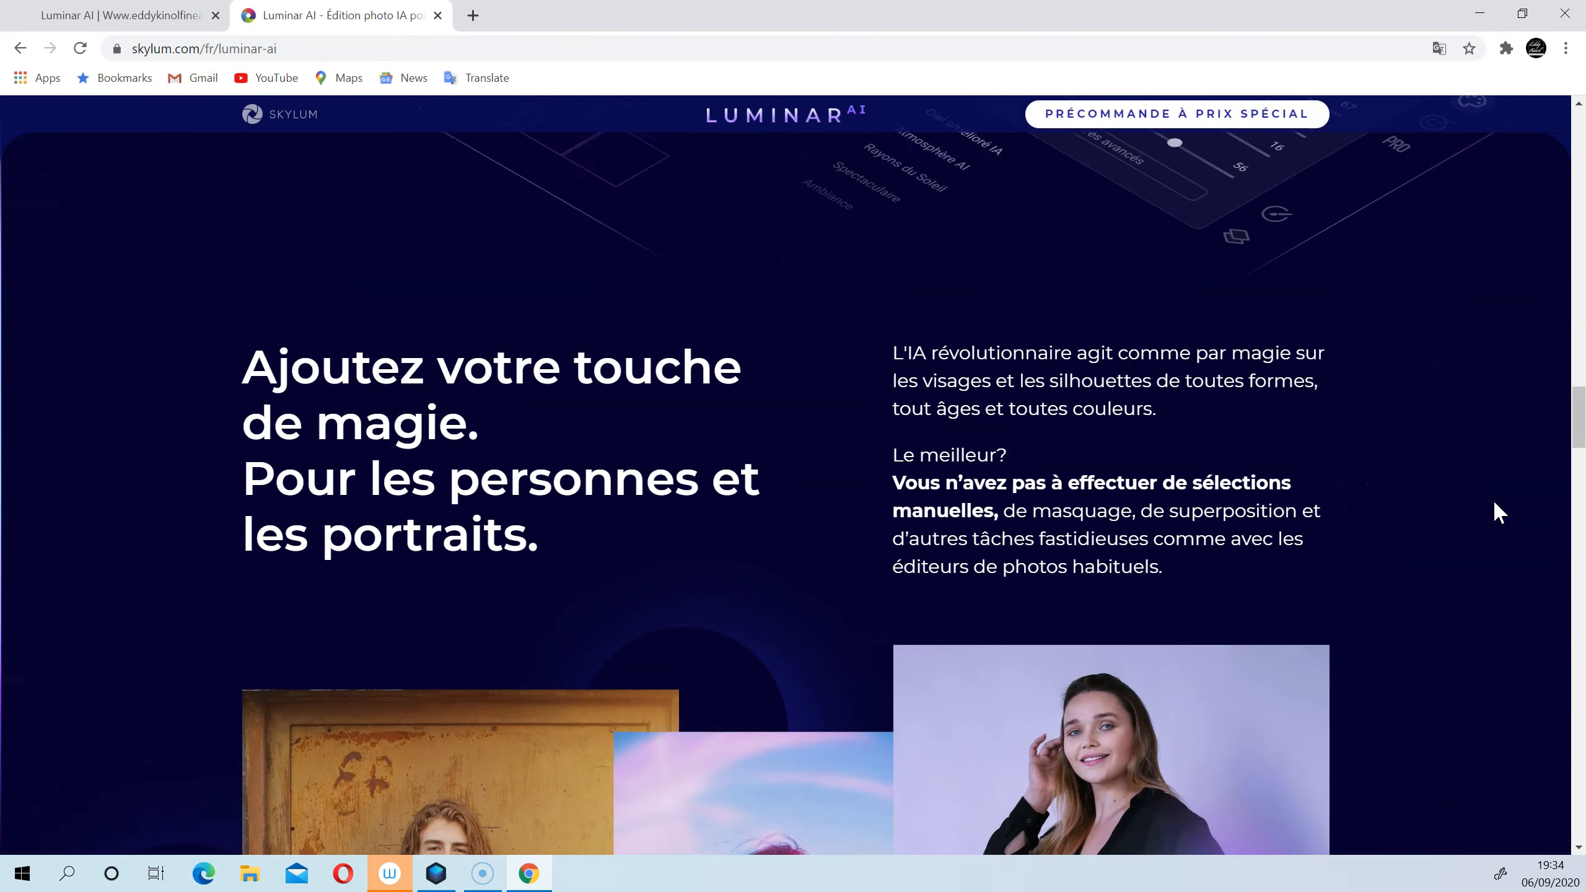
scroll(1498, 511, "up", 8)
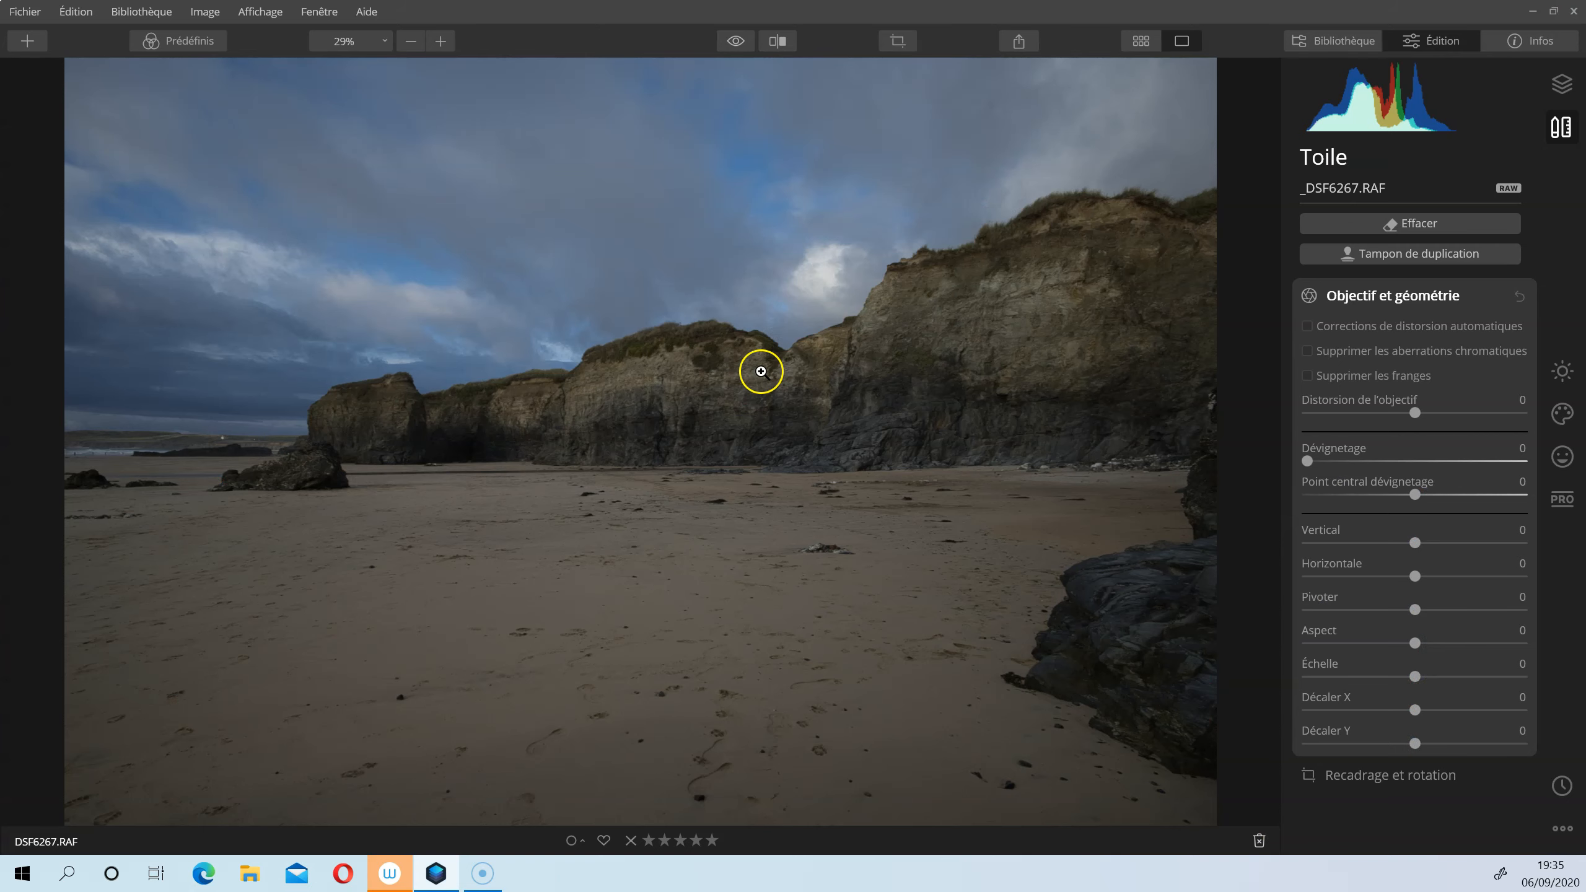
Step: Enable automatic distortion correction, chromatic aberration removal and fringe removal (Supprimer les franges) for the beach photo
left_click(1310, 324)
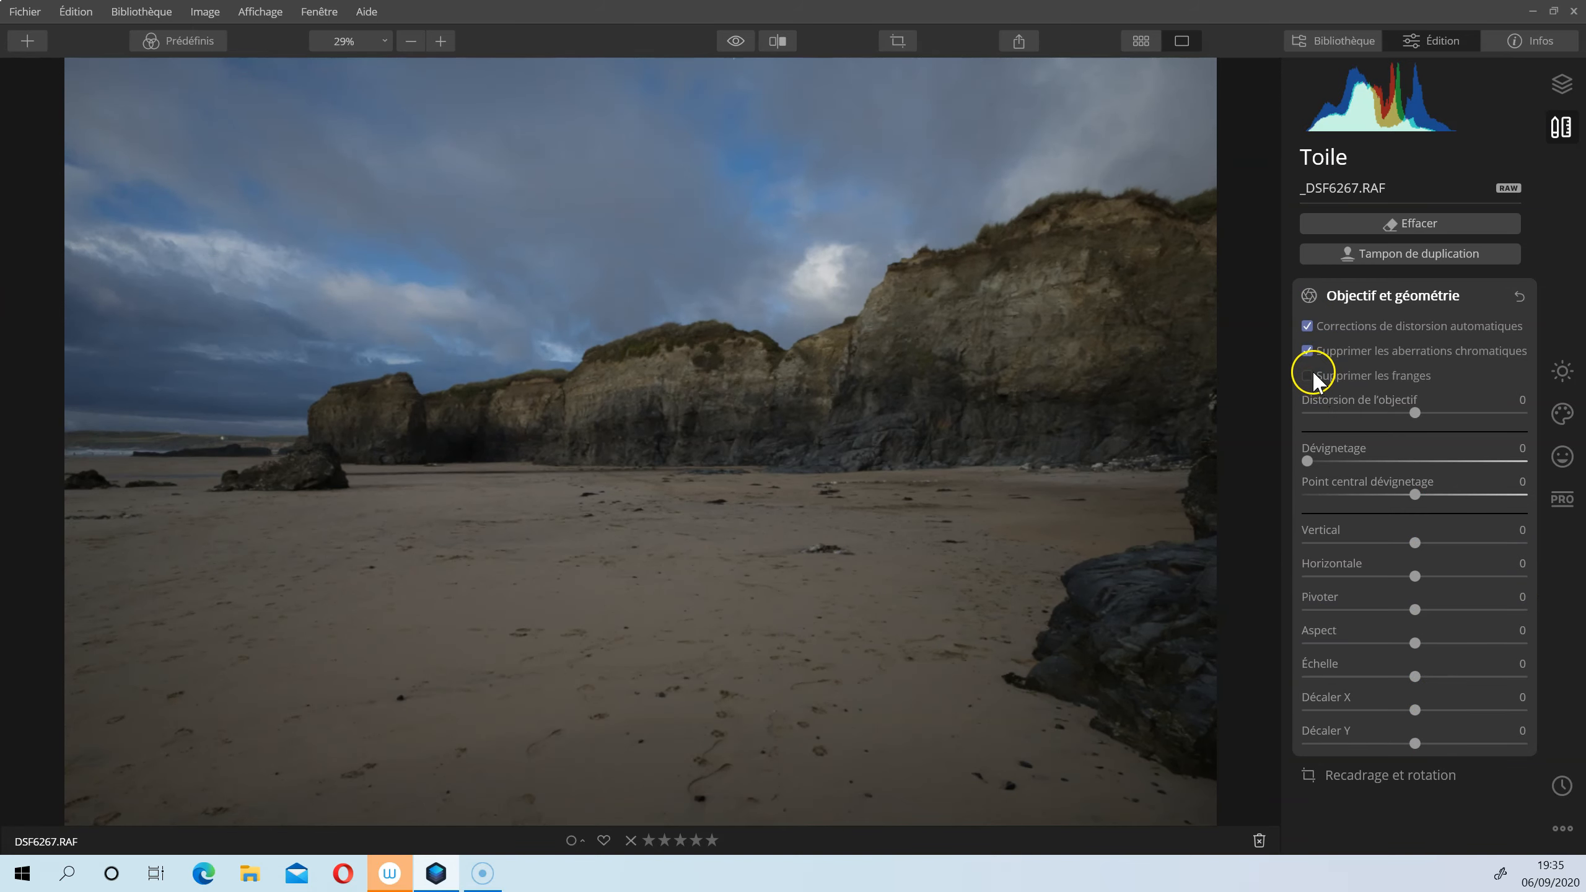
left_click(1307, 375)
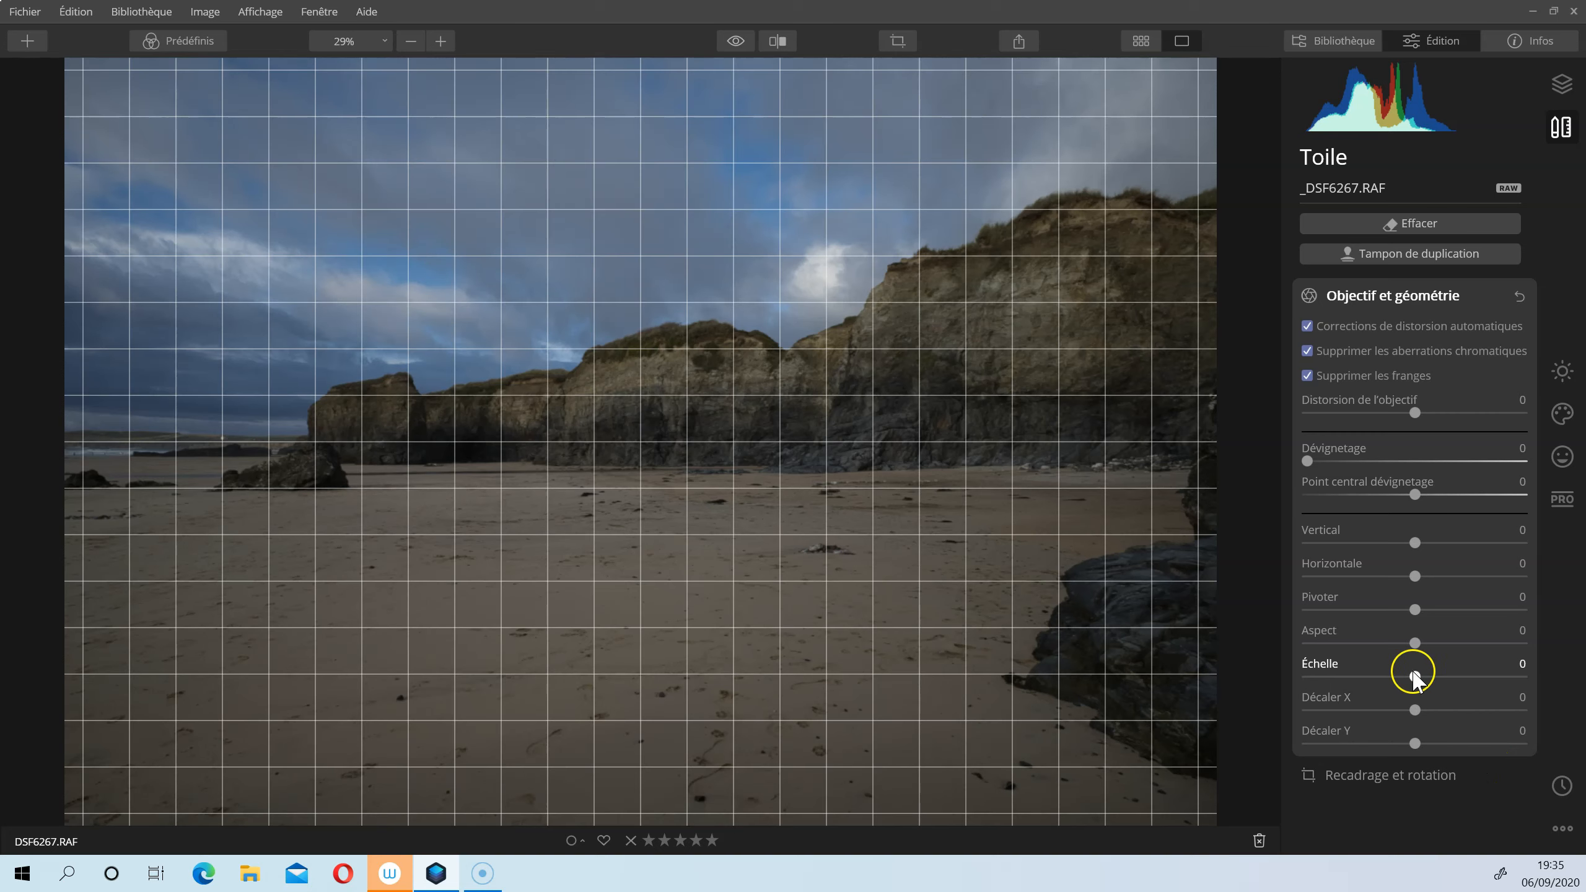
left_click(1561, 126)
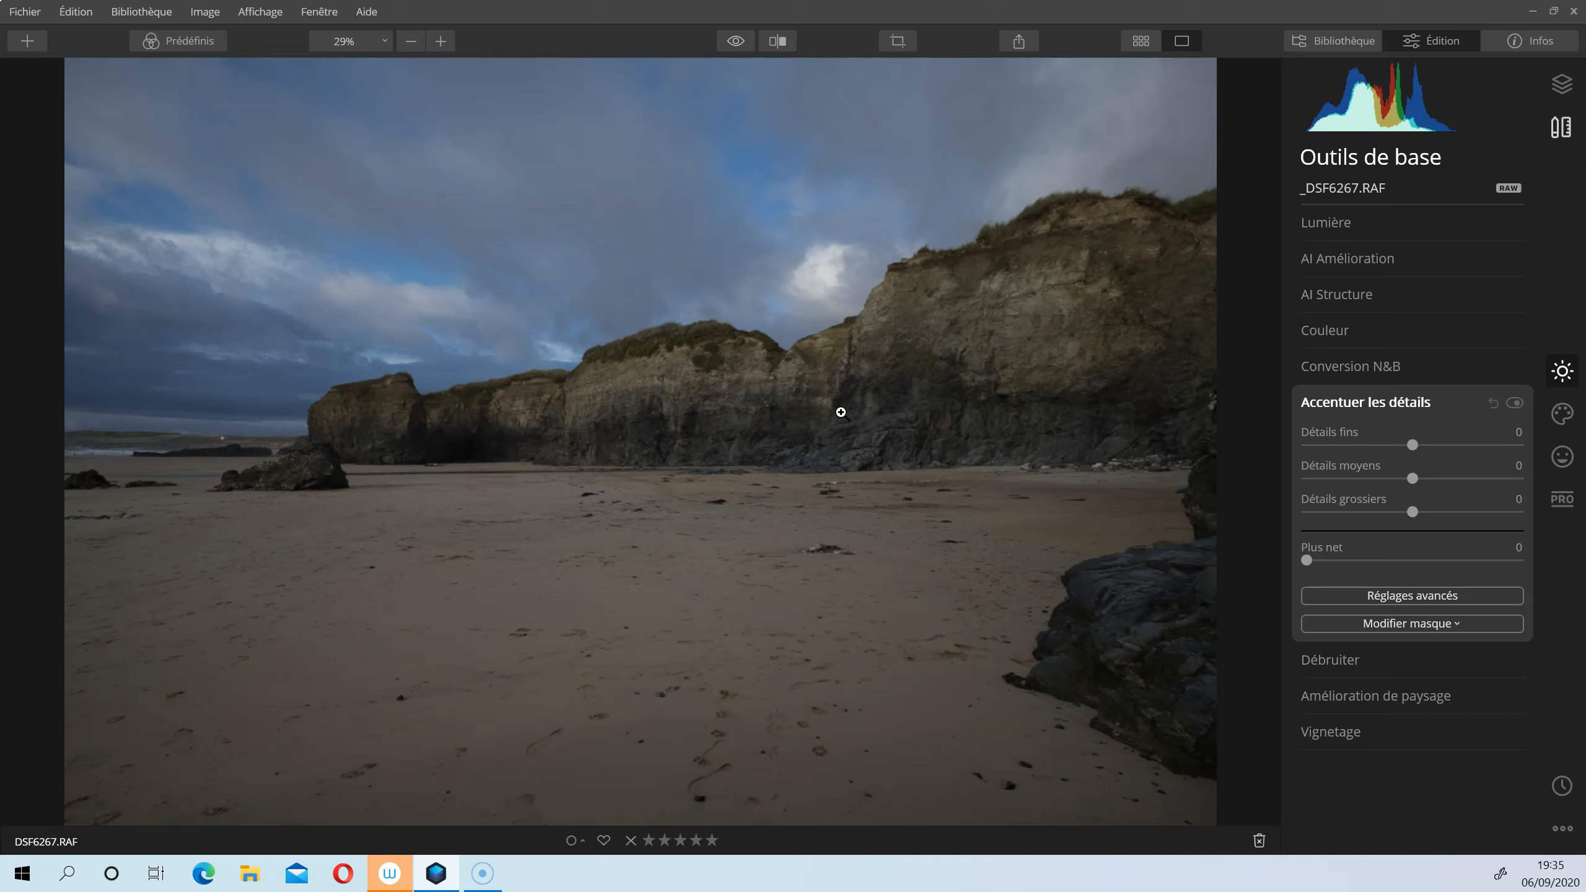
left_click(854, 423)
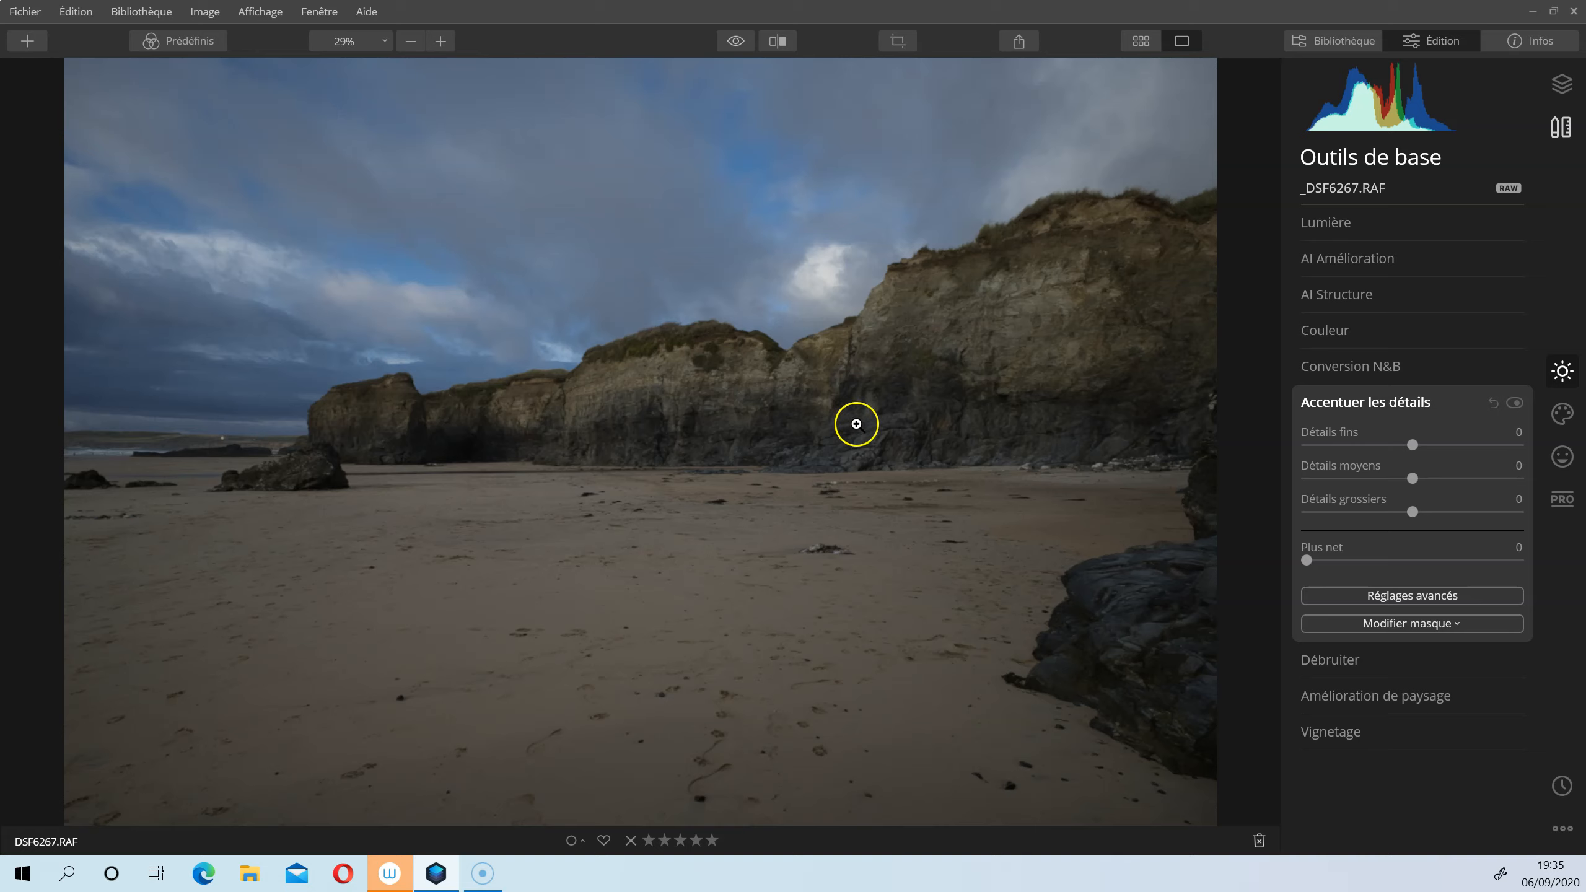
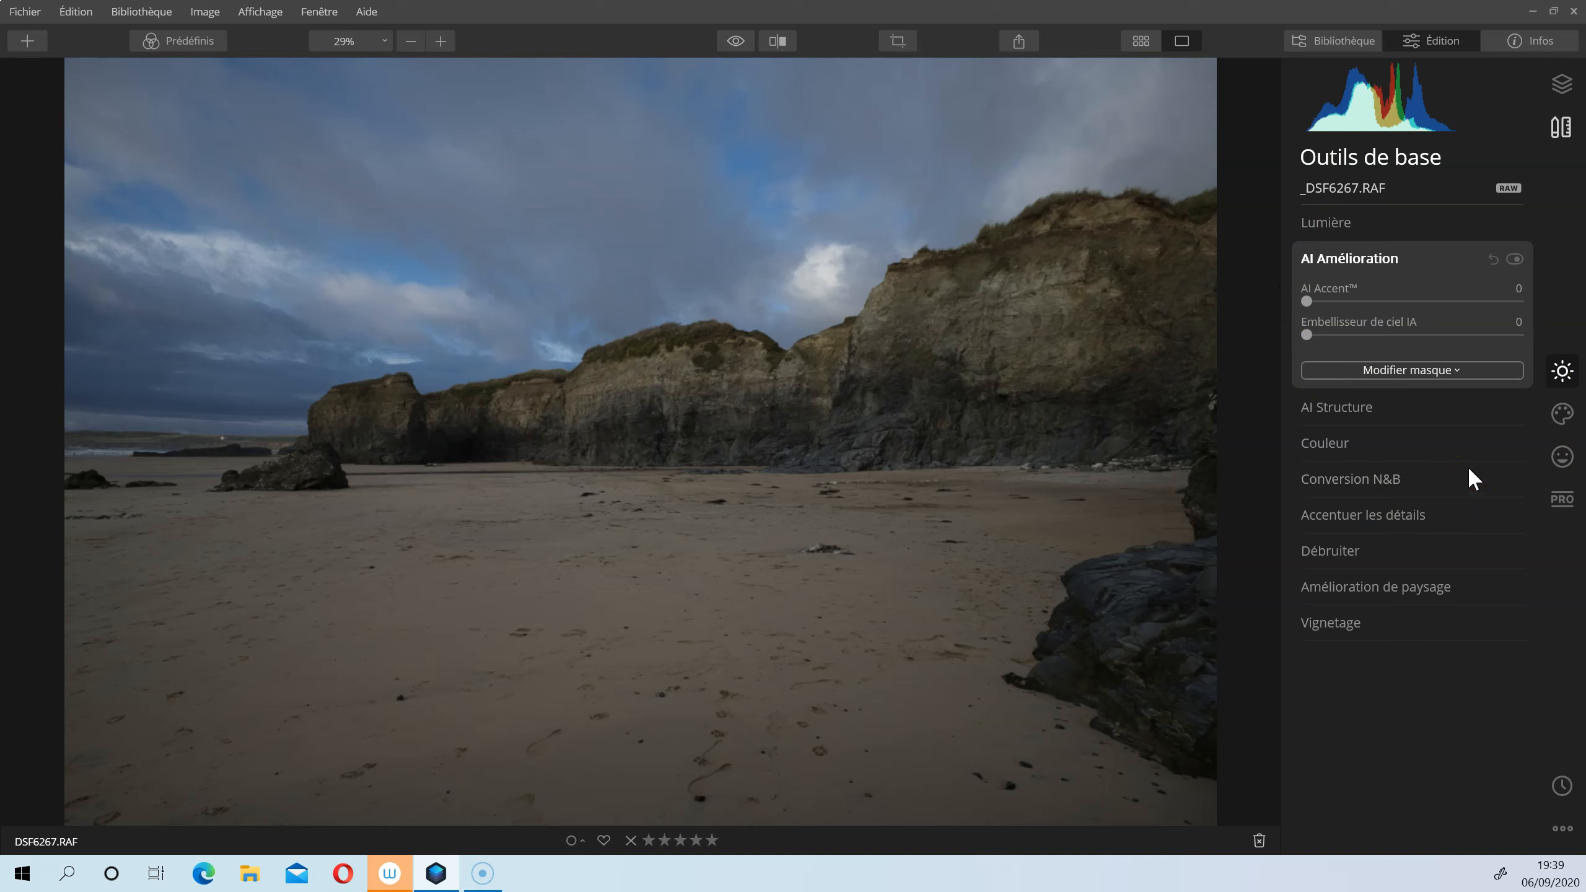
Step: In the AI Amélioration tool, try AI Accent at 63 and 100, and settle on 71
left_click(1343, 213)
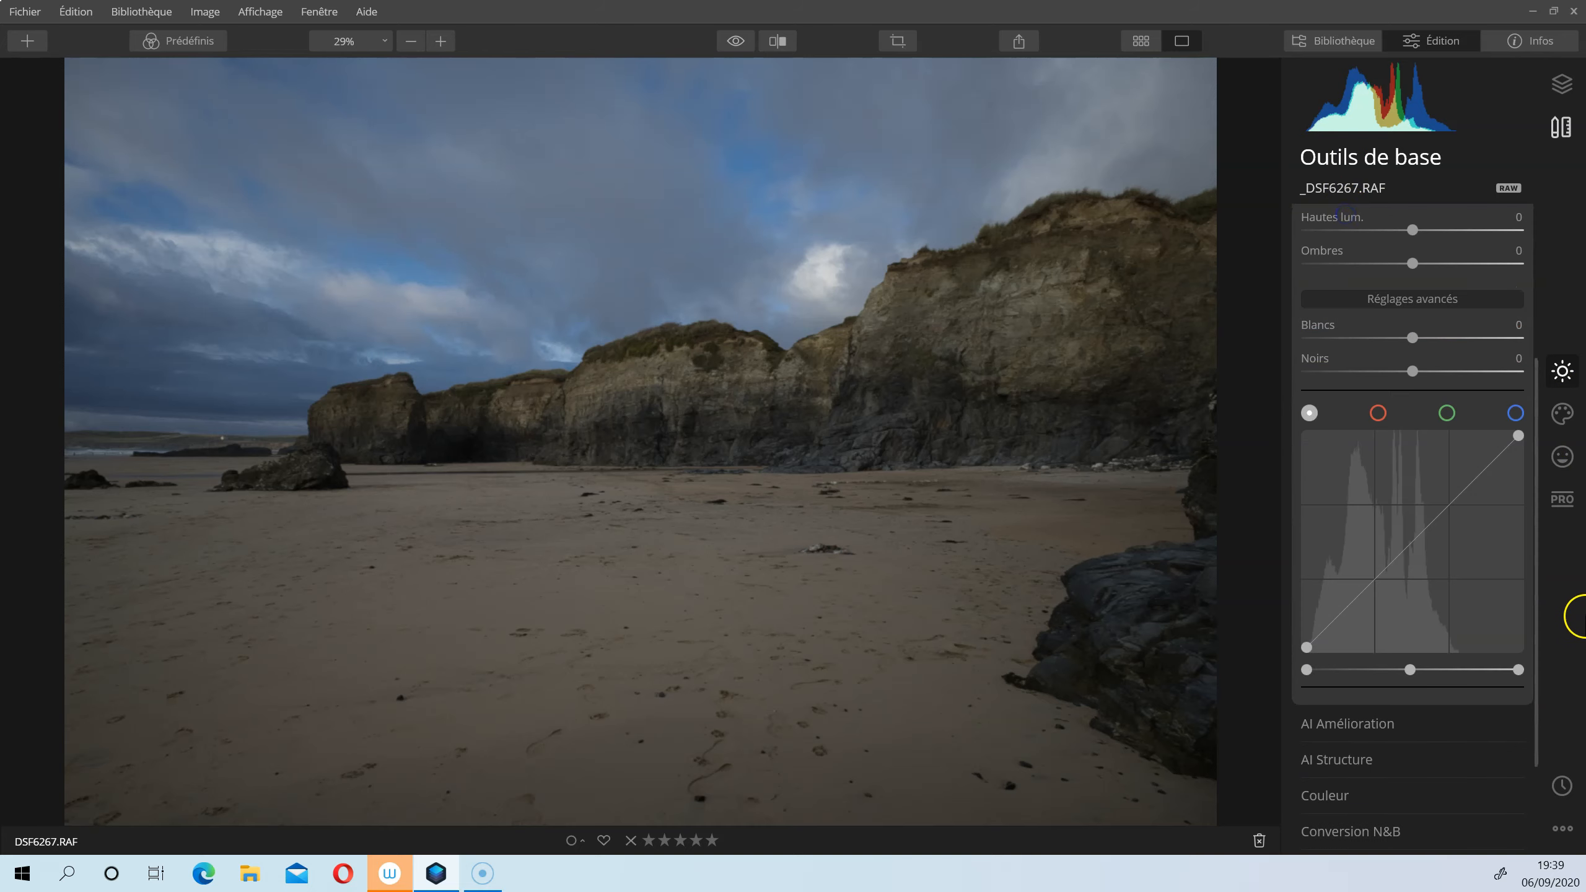
left_click(1396, 722)
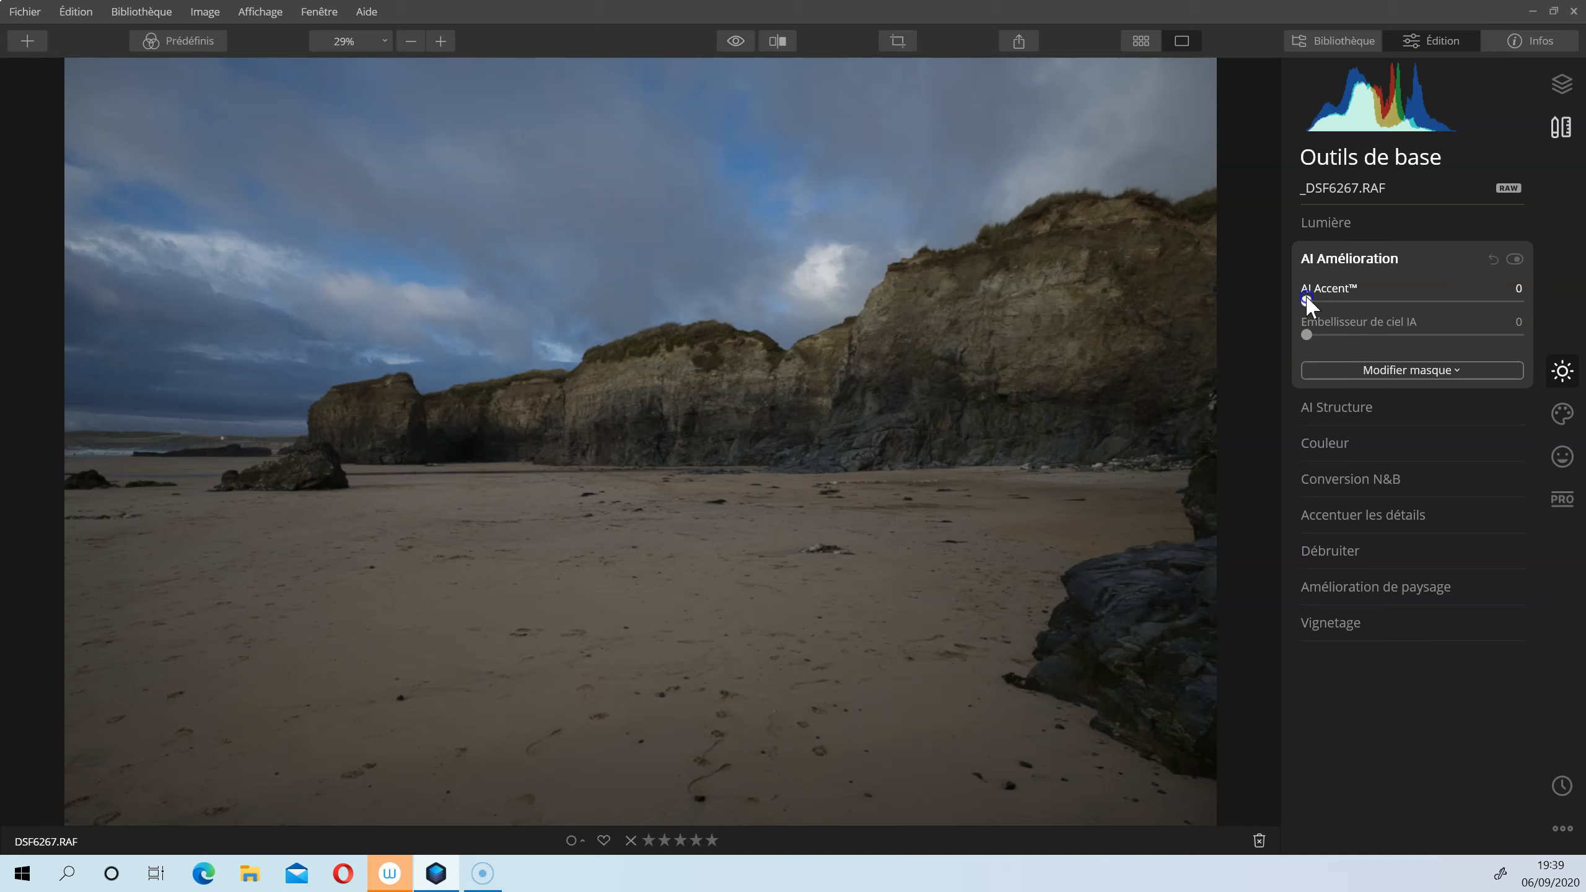
left_click_drag(1403, 297, 1433, 298)
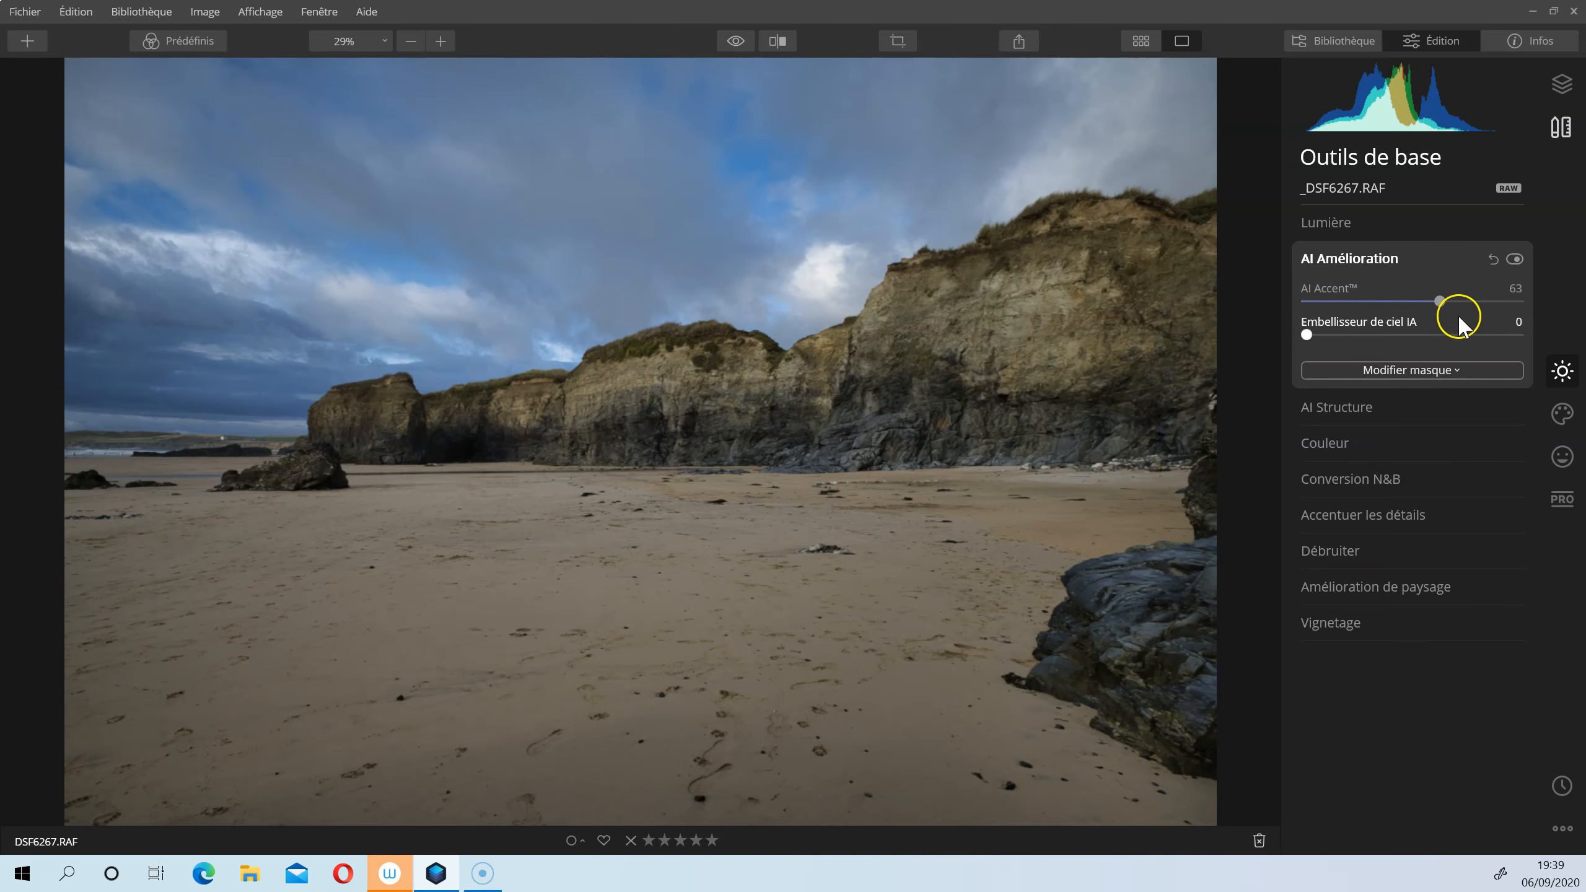
left_click_drag(1438, 302, 1536, 300)
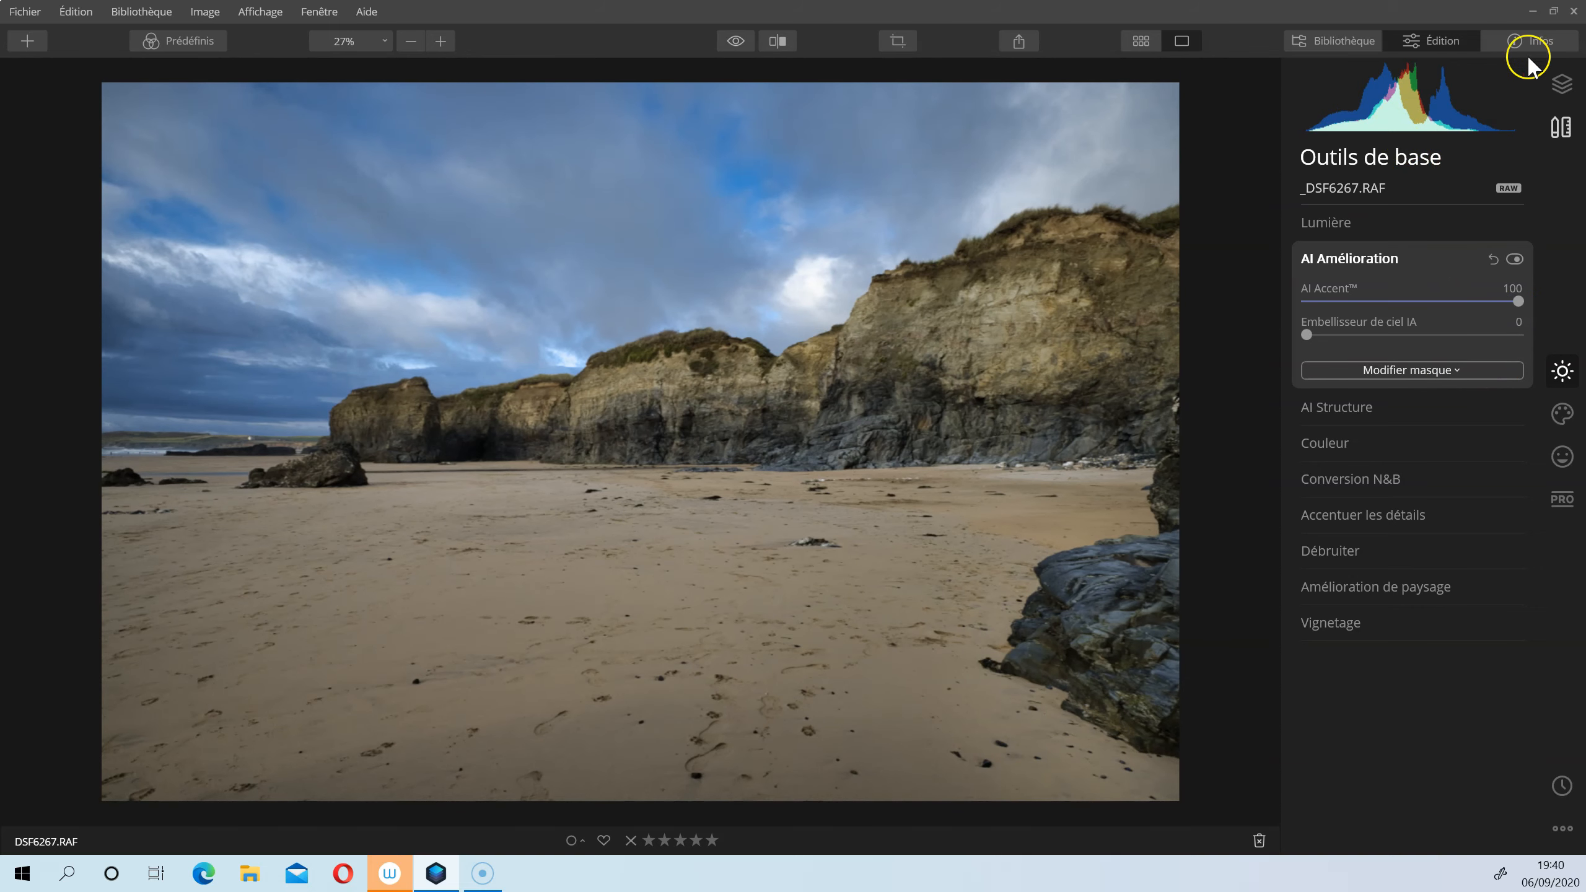
left_click_drag(1518, 301, 1478, 302)
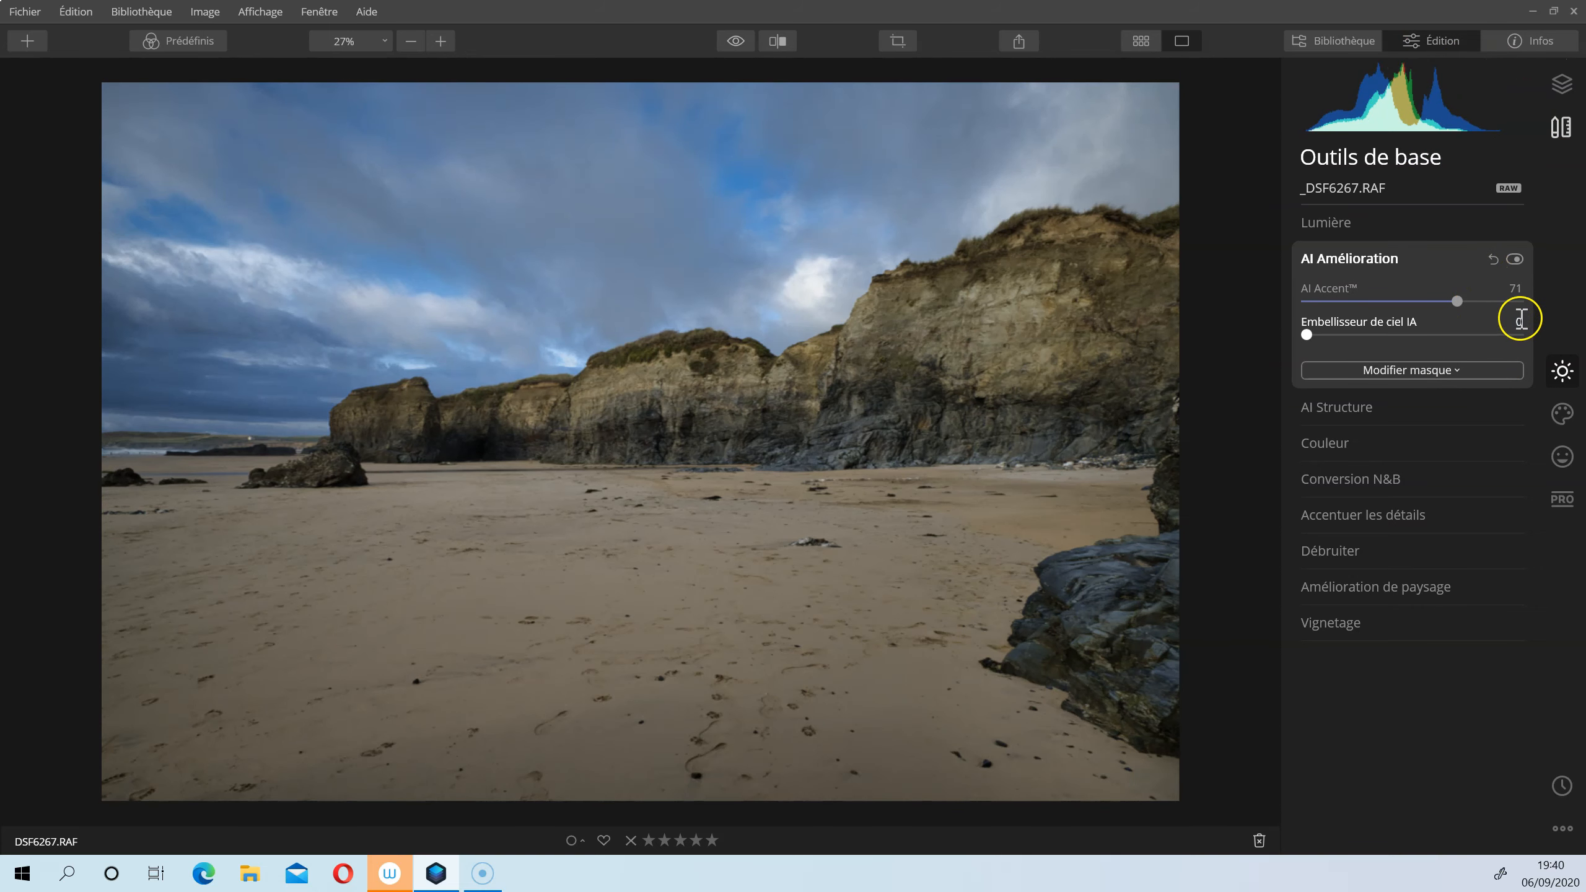
Step: Set Embellisseur de ciel IA to 7 and the AI Structure Quantité to 26
left_click_drag(1308, 335, 1322, 336)
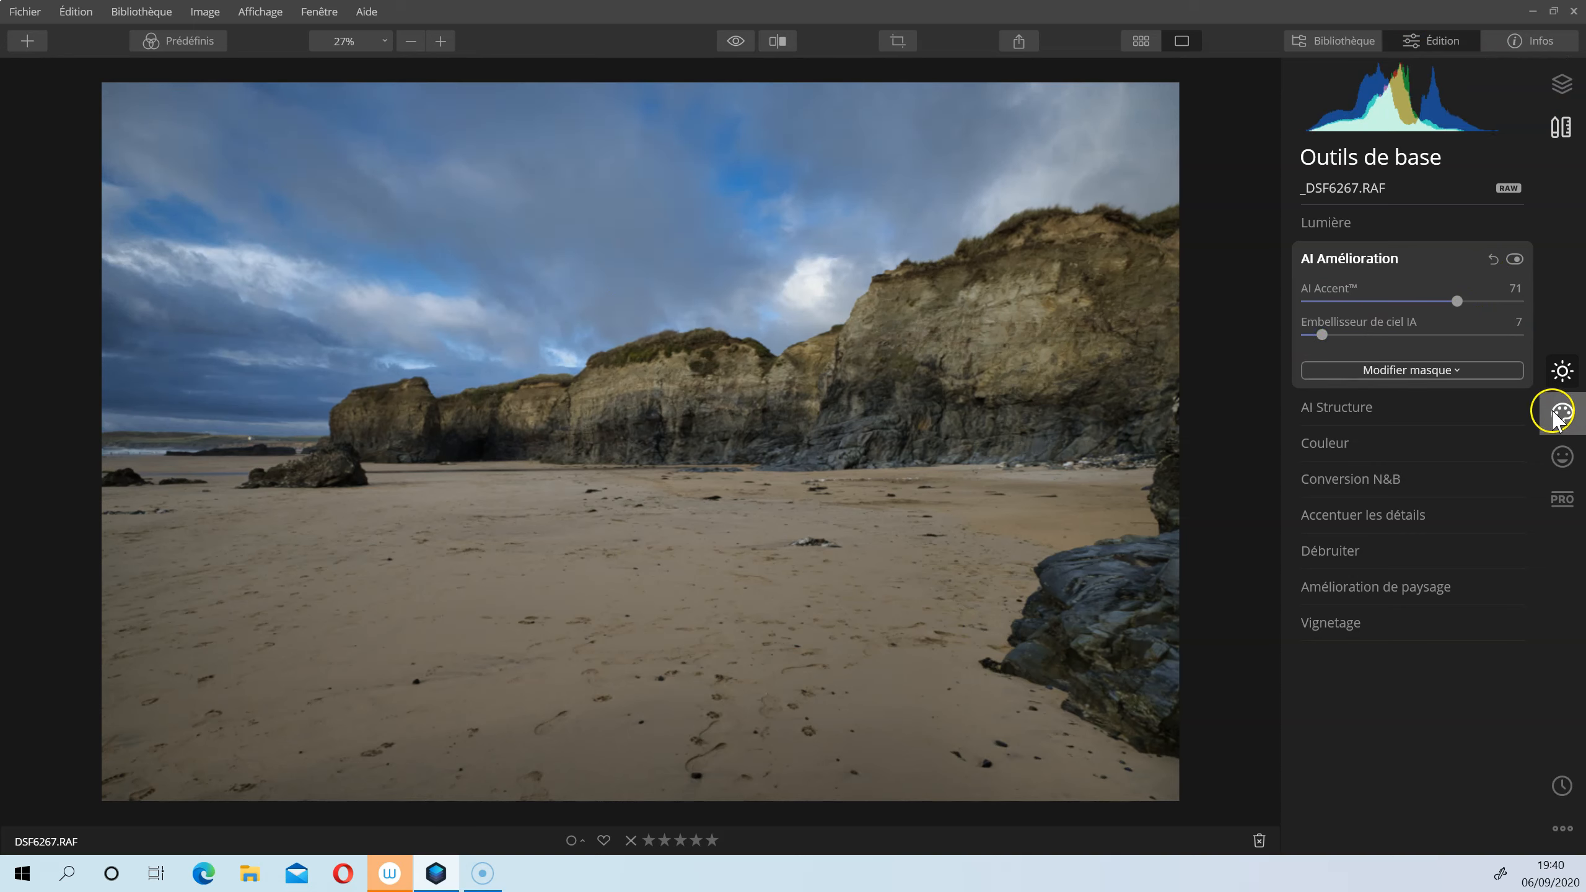
left_click(1349, 407)
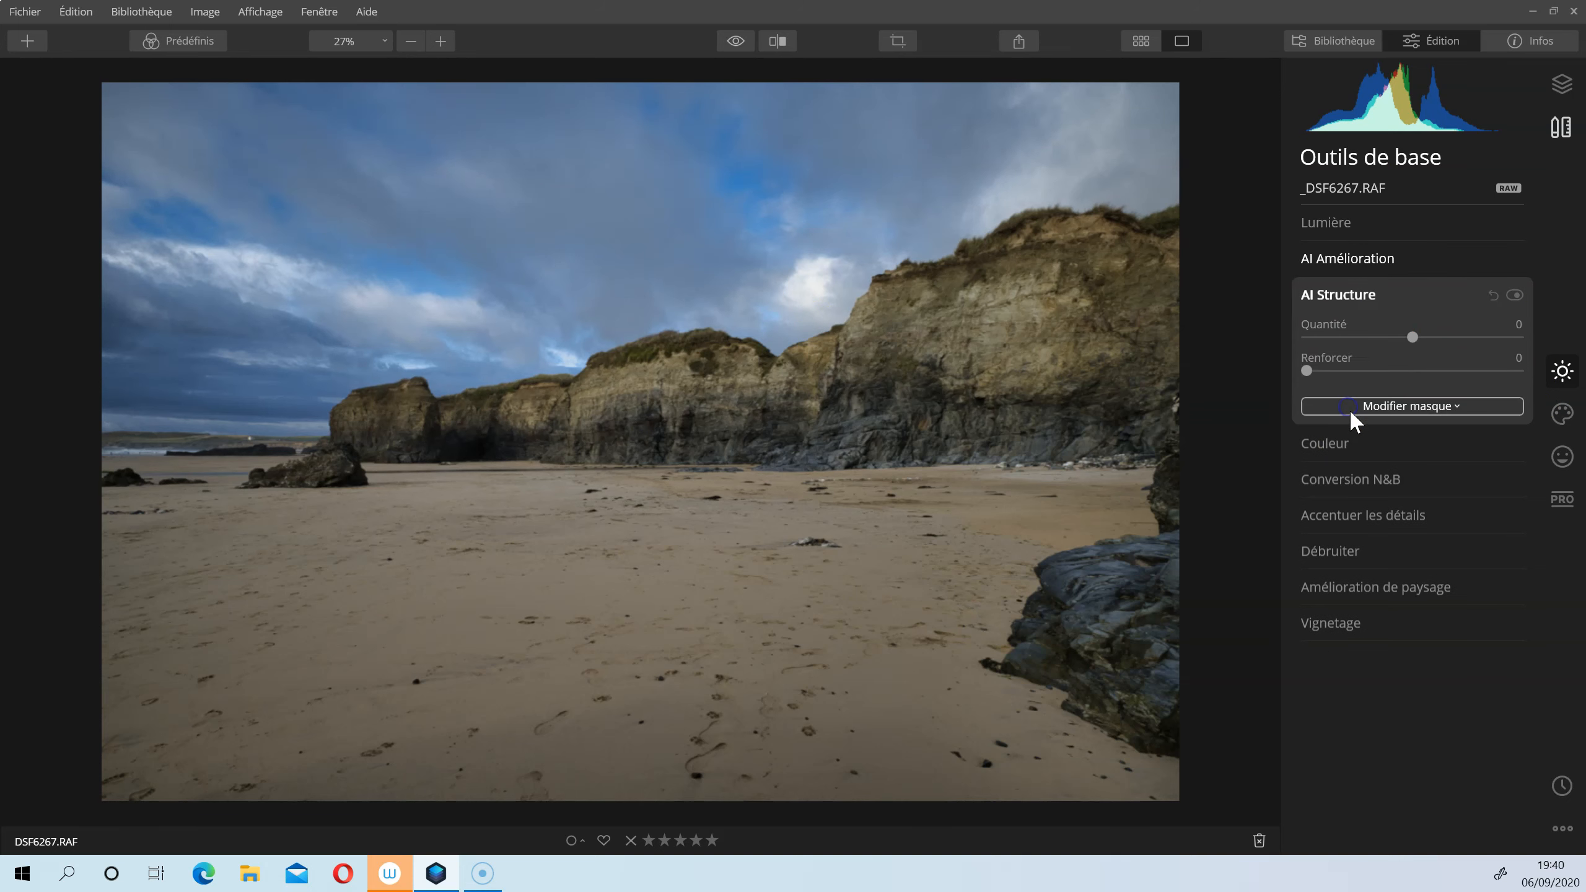
left_click_drag(1412, 337, 1439, 336)
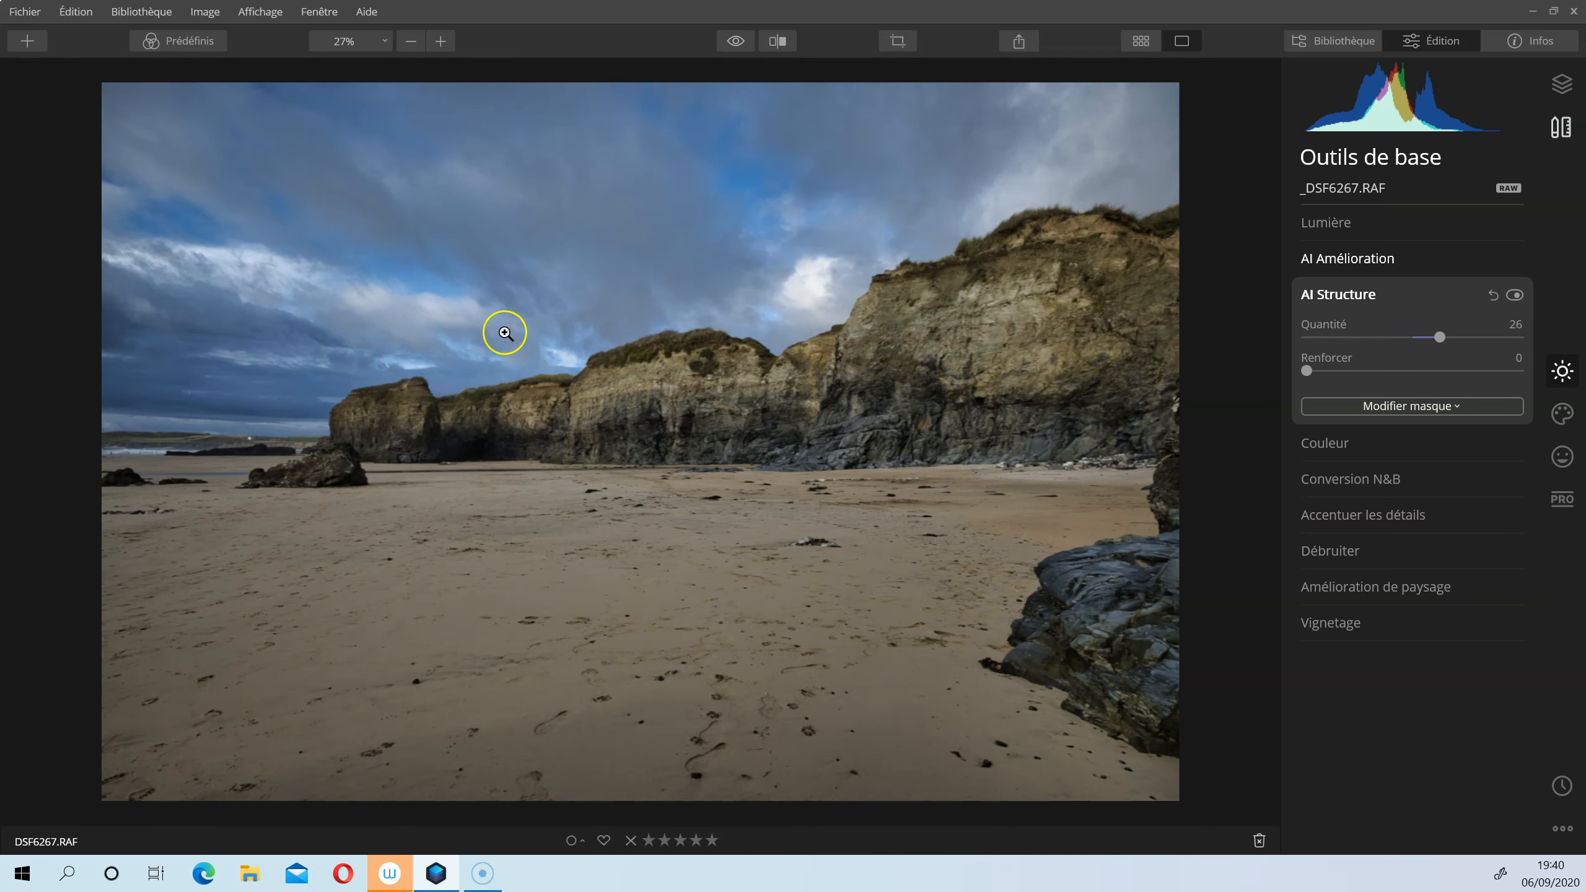
Step: Set the saturation of the blue tones to -45 in the Couleur tool, and compare the photo with its original
left_click(1370, 443)
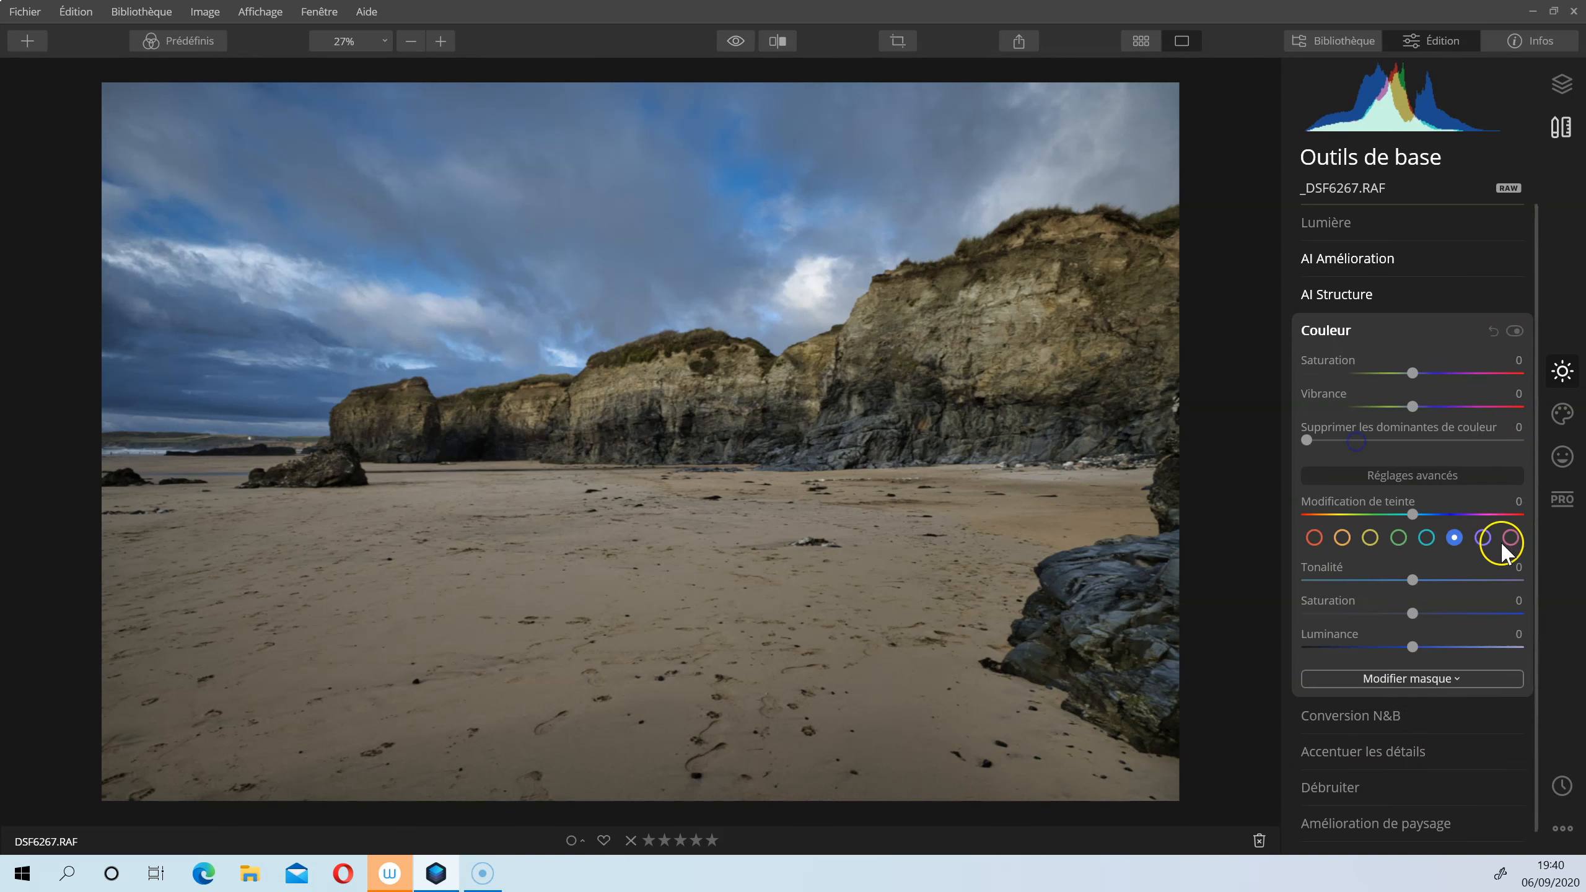
left_click(1453, 538)
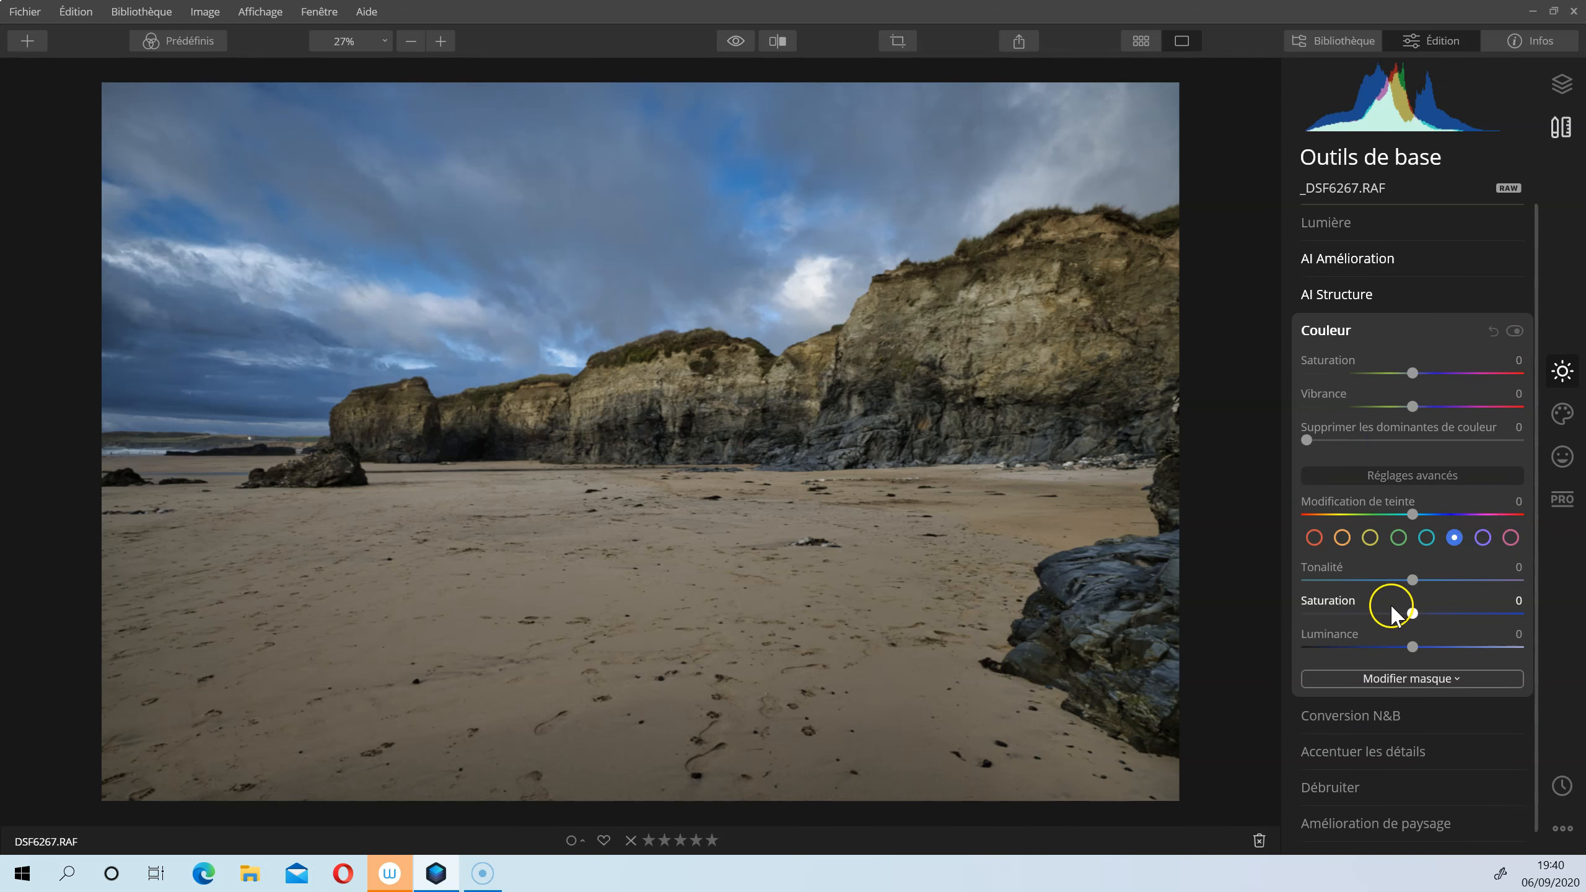
left_click_drag(1367, 606, 1365, 613)
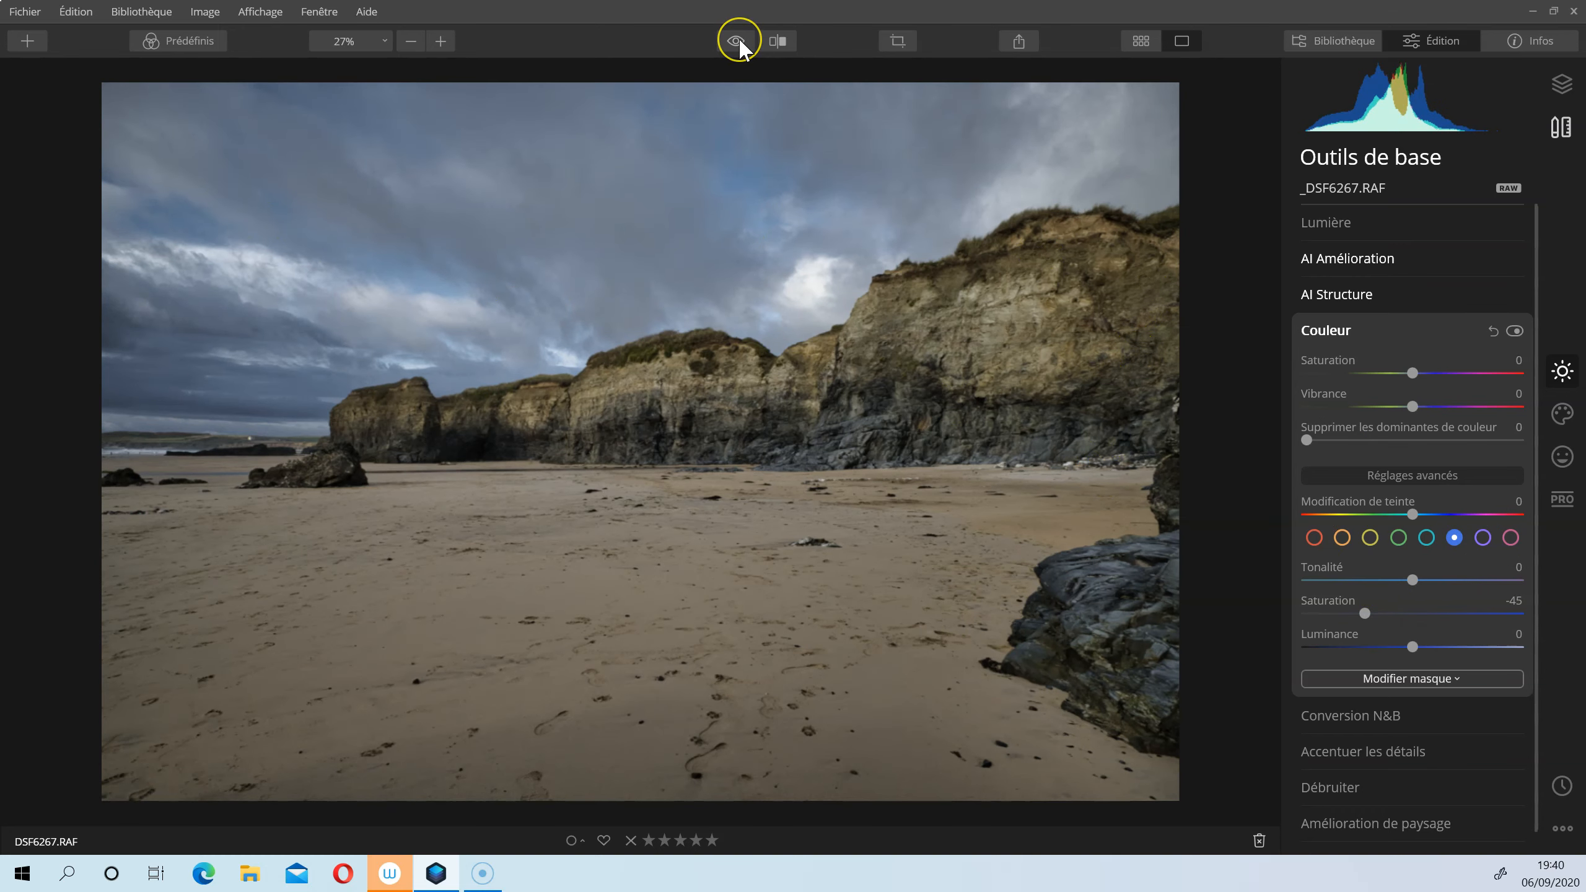
left_click_drag(740, 39, 739, 39)
left_click_drag(1507, 649, 1508, 618)
Step: Try the photo layer's Nombre de réglages at about 56, check the Couleur settings, and restore the layer to 100
left_click(1561, 83)
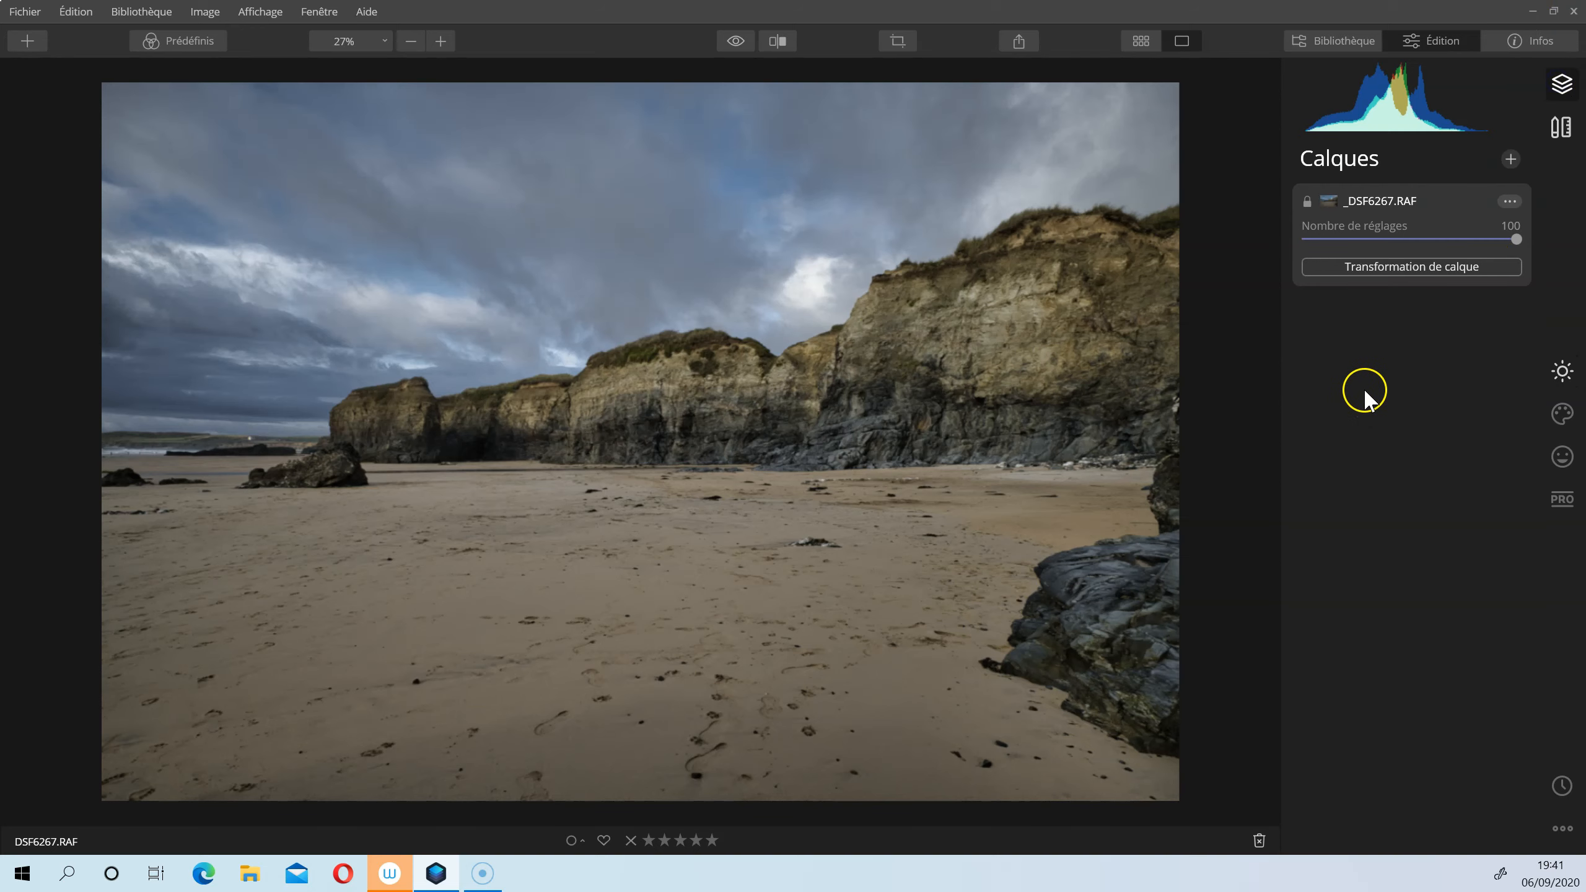
left_click_drag(1513, 239, 1408, 249)
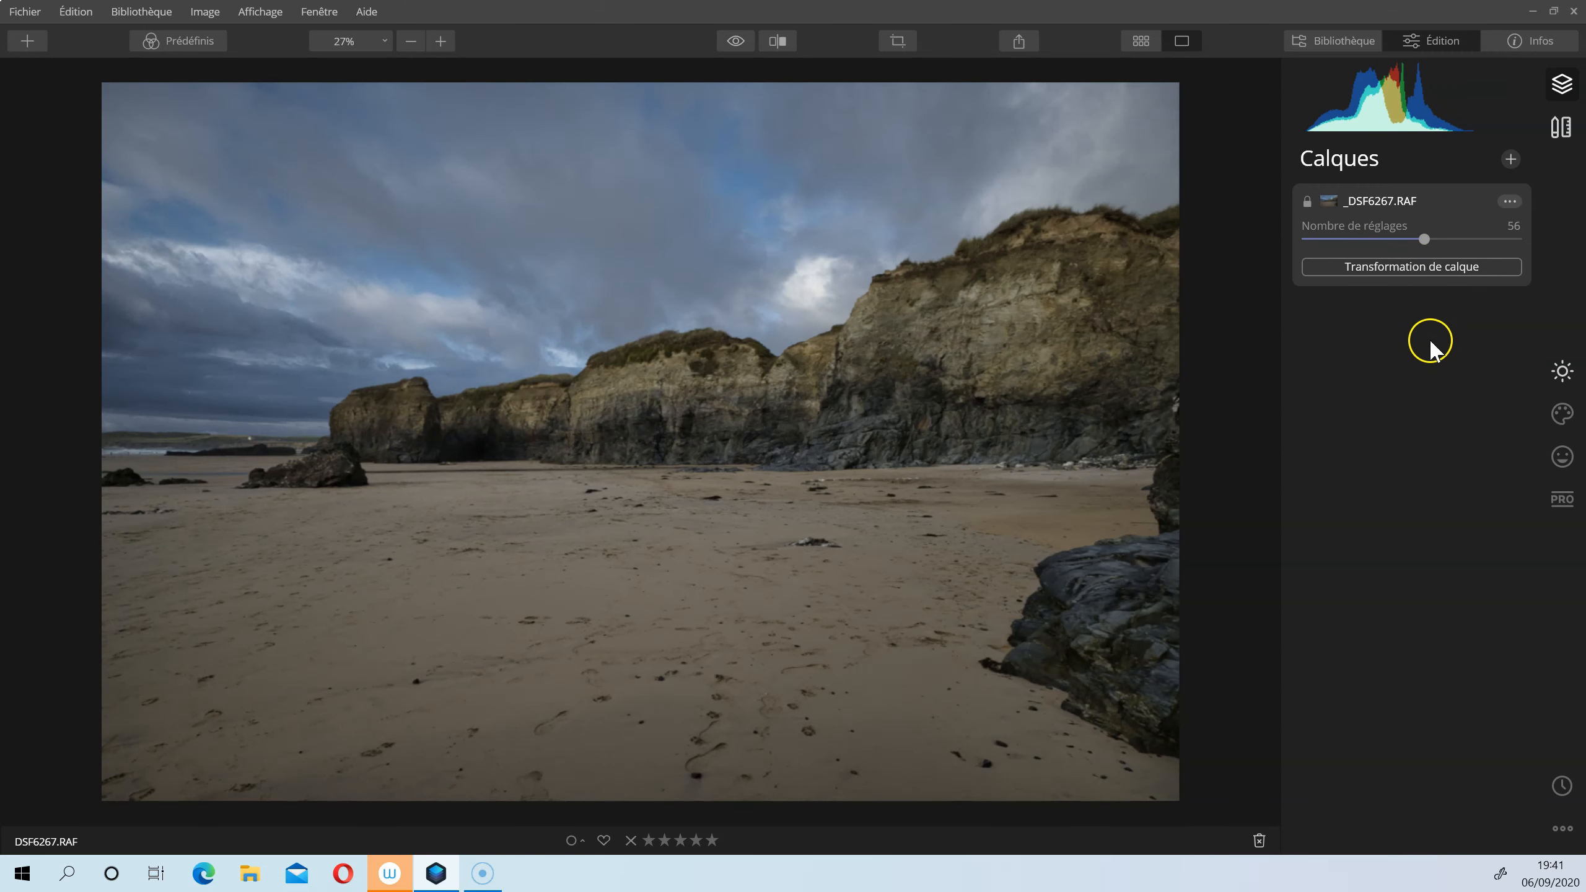
key("ctrl+shift+l")
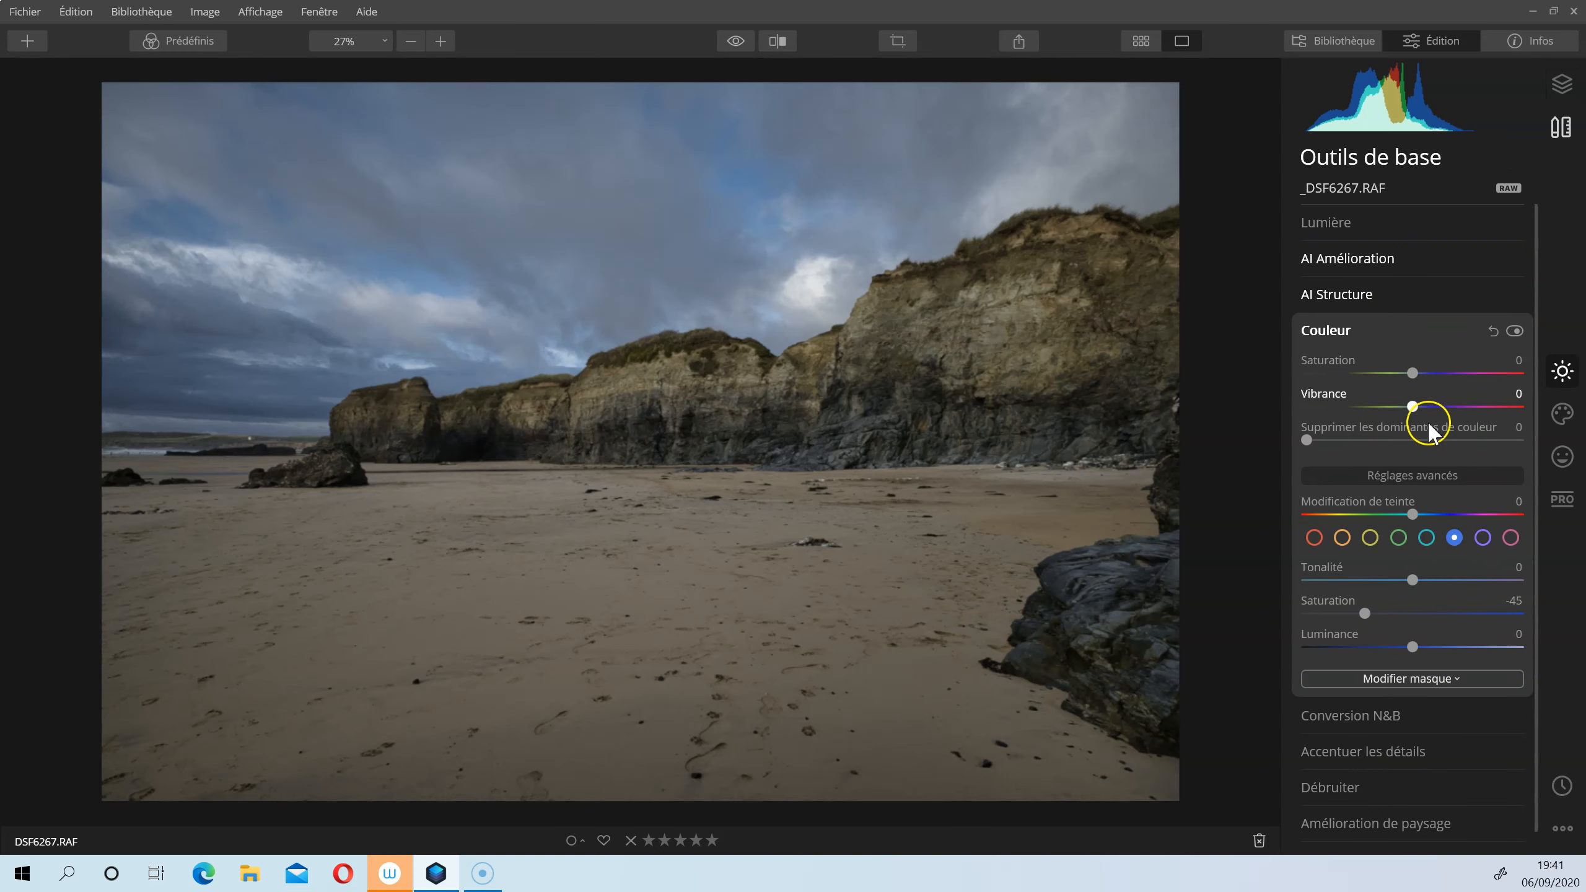
left_click(1560, 88)
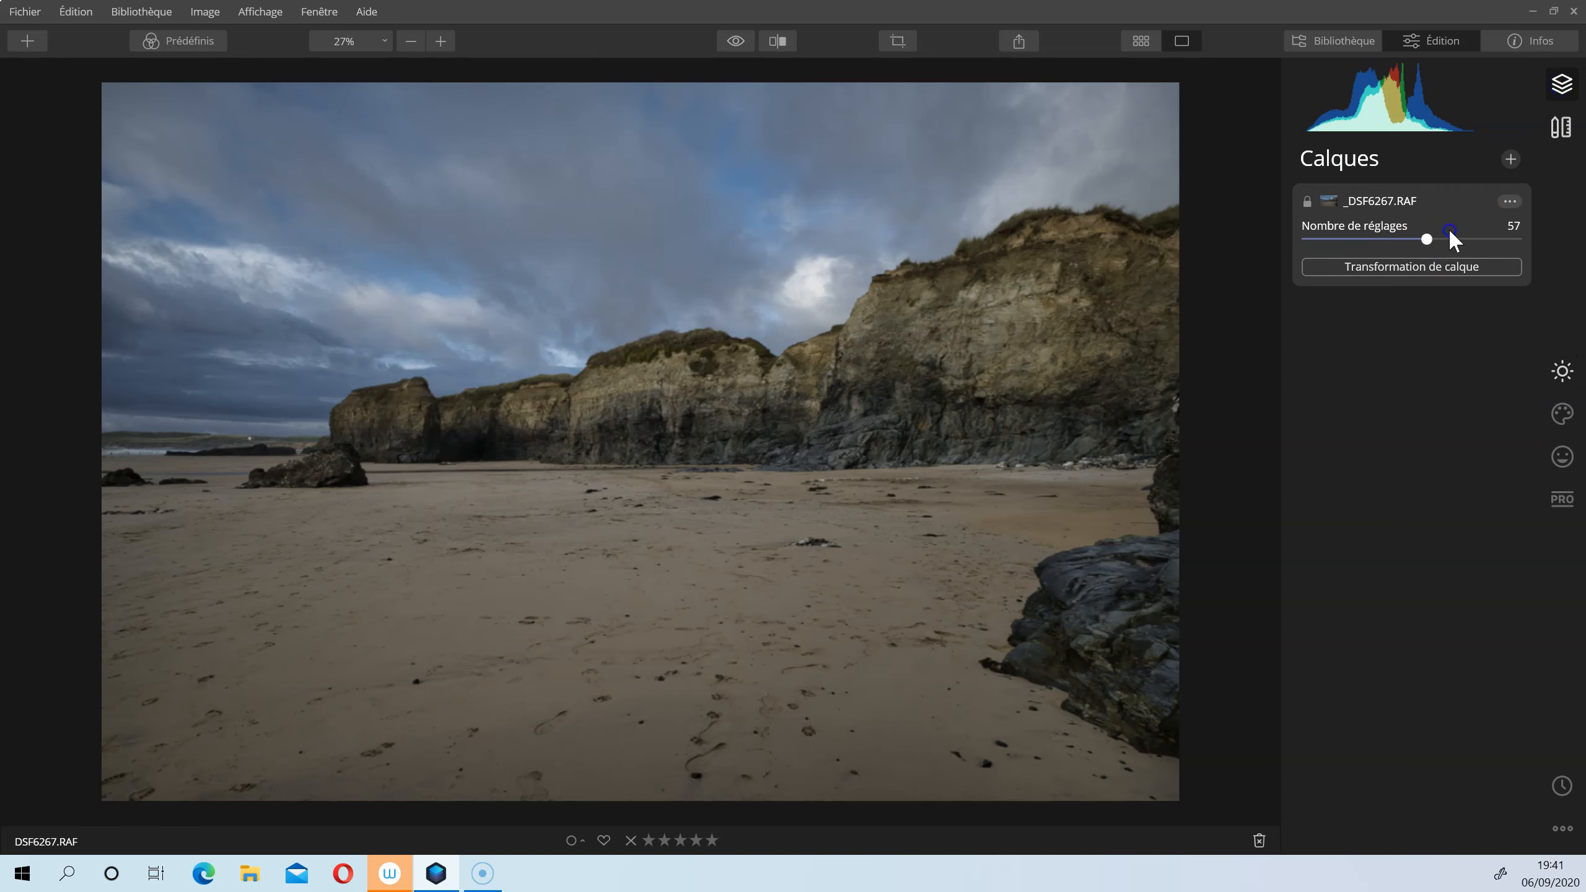
left_click_drag(1425, 239, 1522, 241)
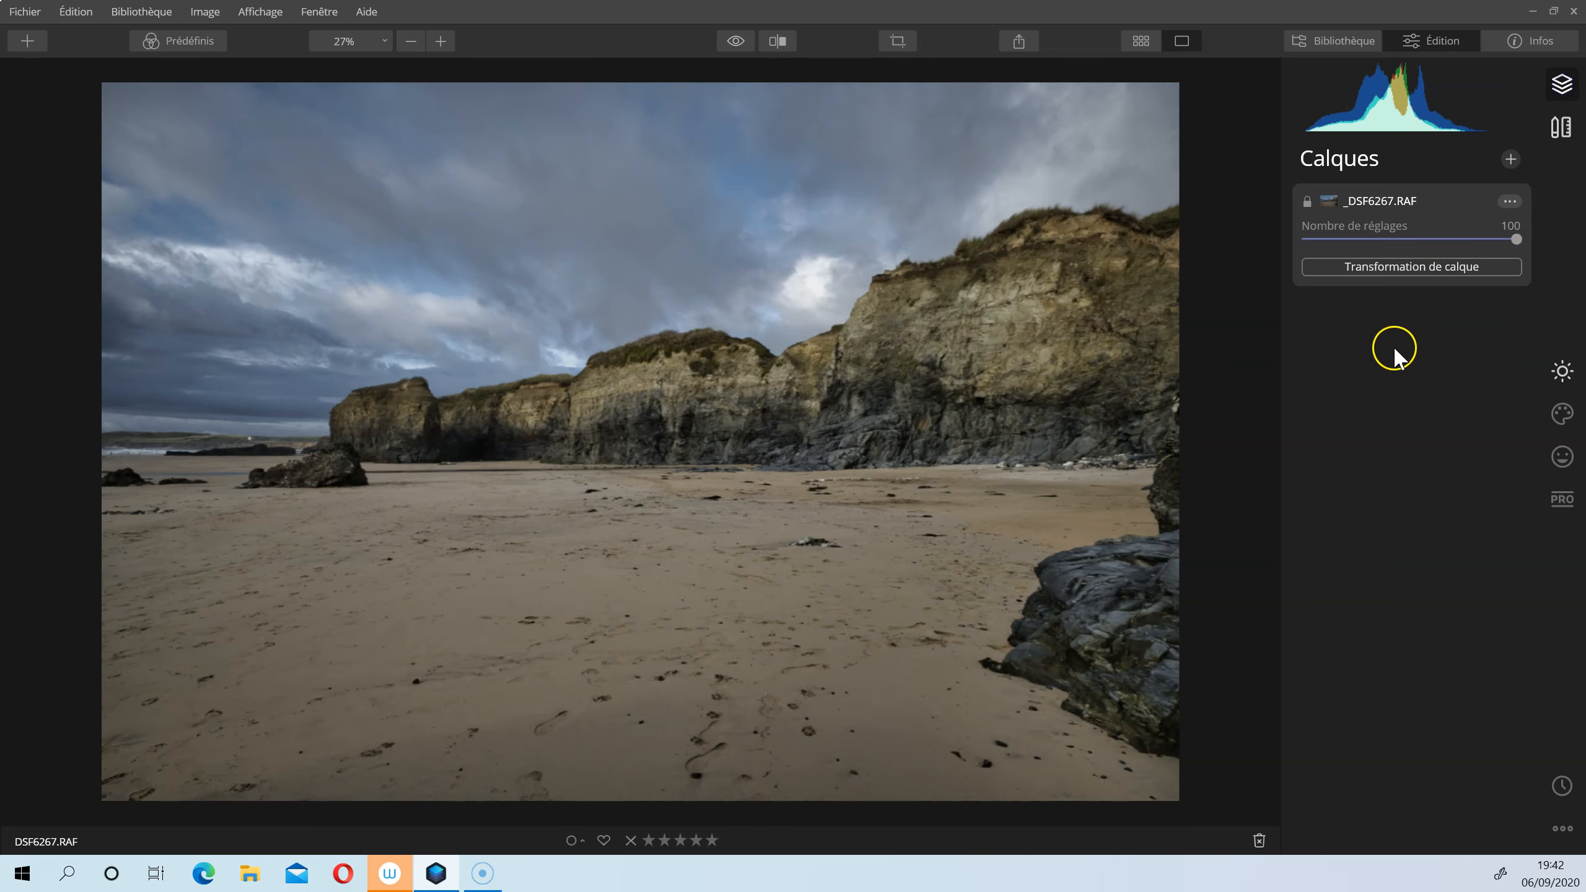
Step: Review the Couleur settings again, try the layer's Nombre de réglages at 42, and return it to 100
left_click(1555, 373)
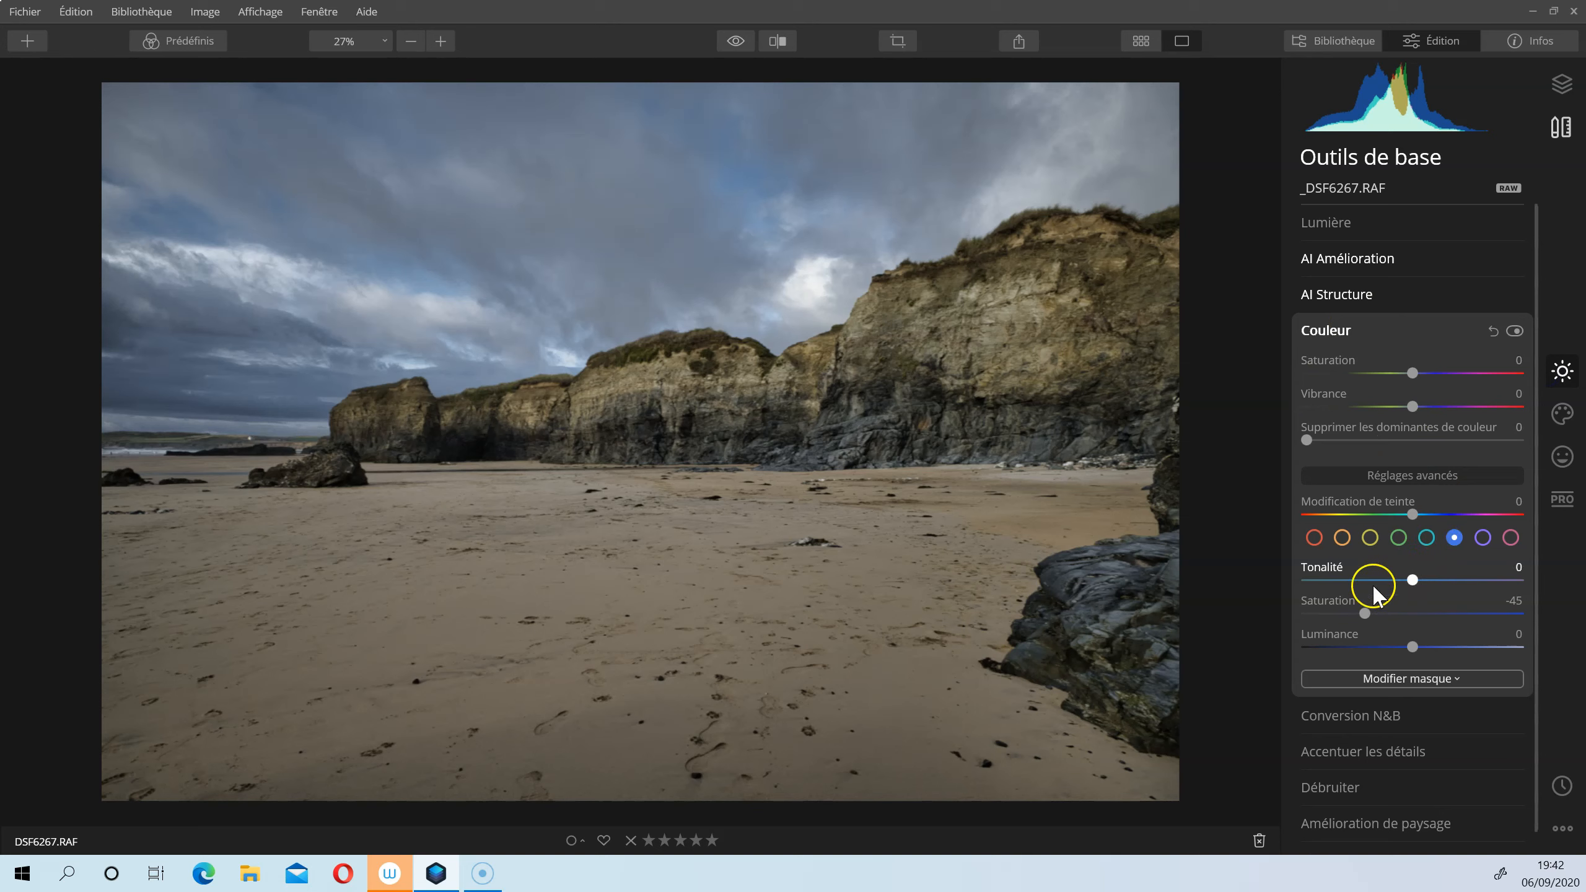
left_click(1559, 85)
left_click_drag(1516, 239, 1395, 240)
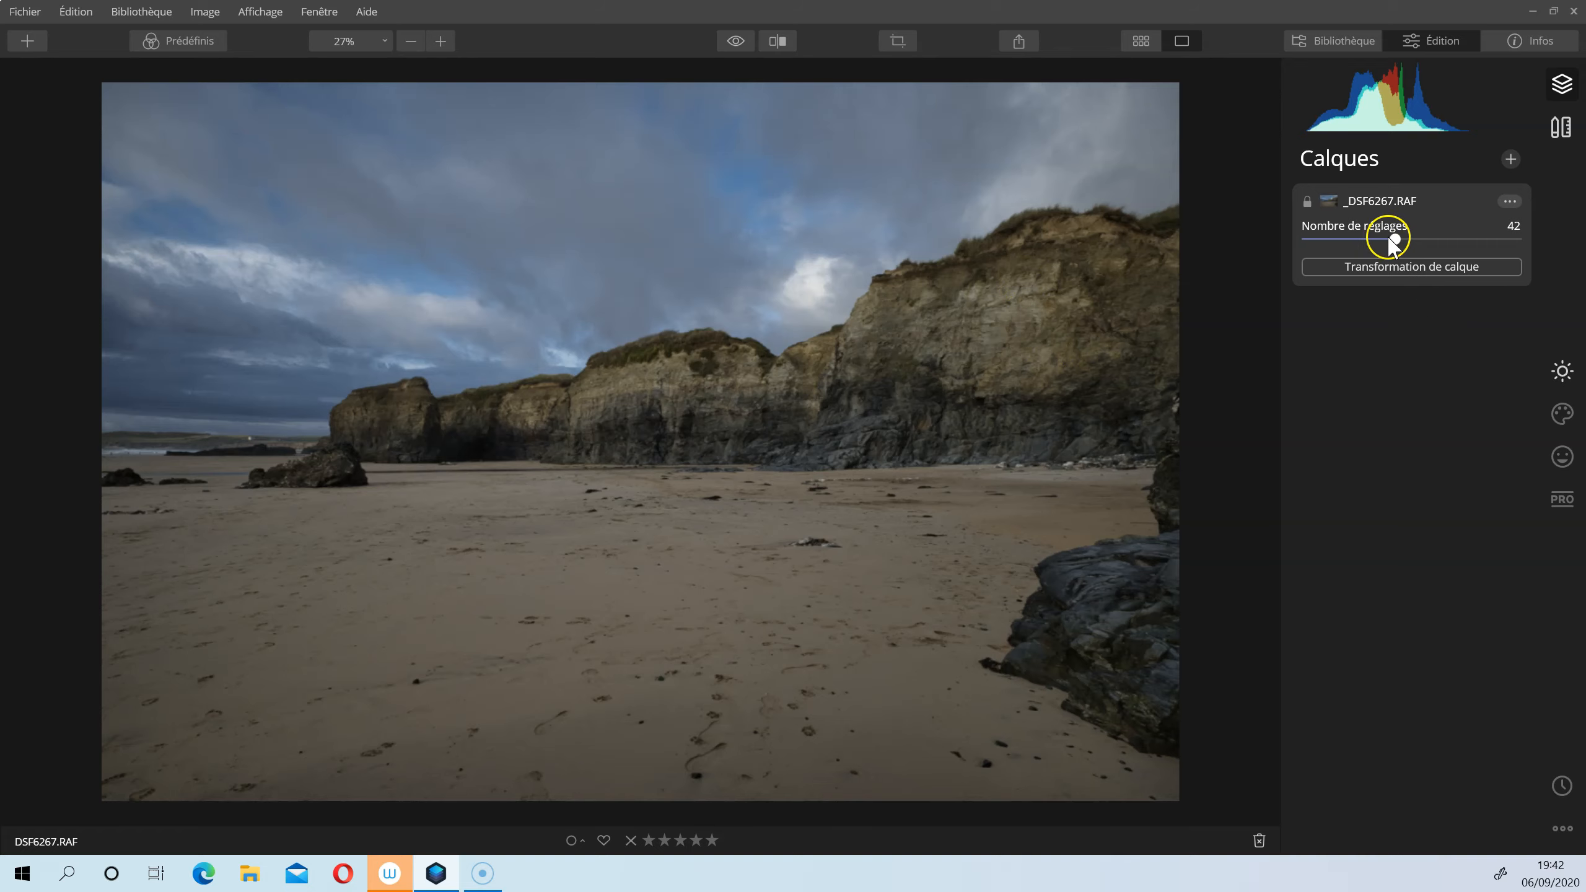
left_click_drag(1396, 240, 1517, 239)
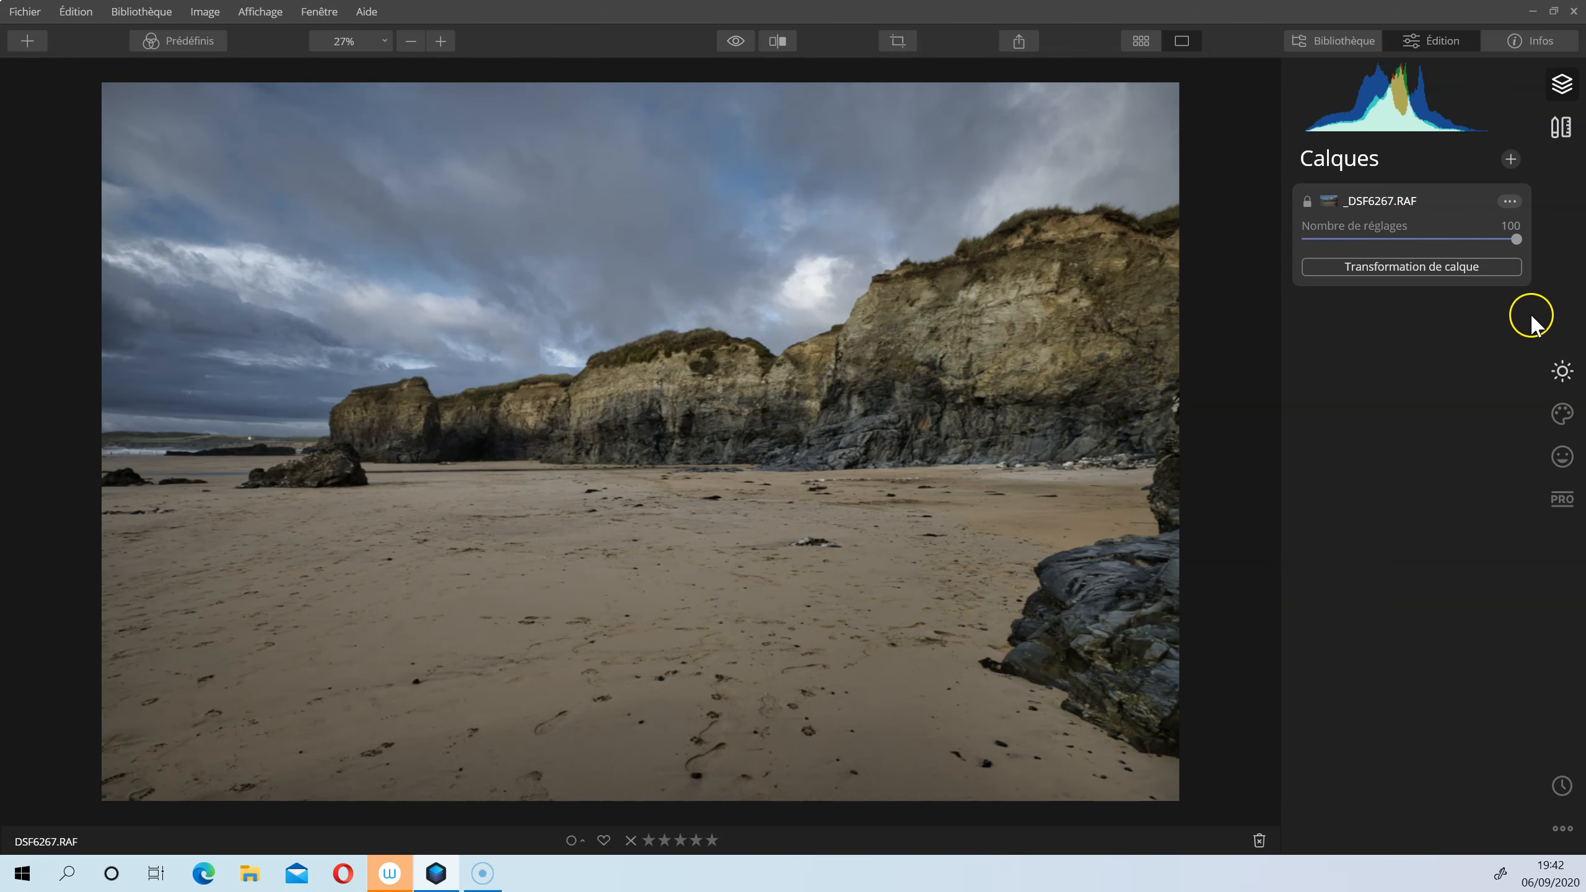
Step: Set the AI Structure Quantité to 63 and brush its mask over the cliffs and the foreground rocks
left_click(1562, 371)
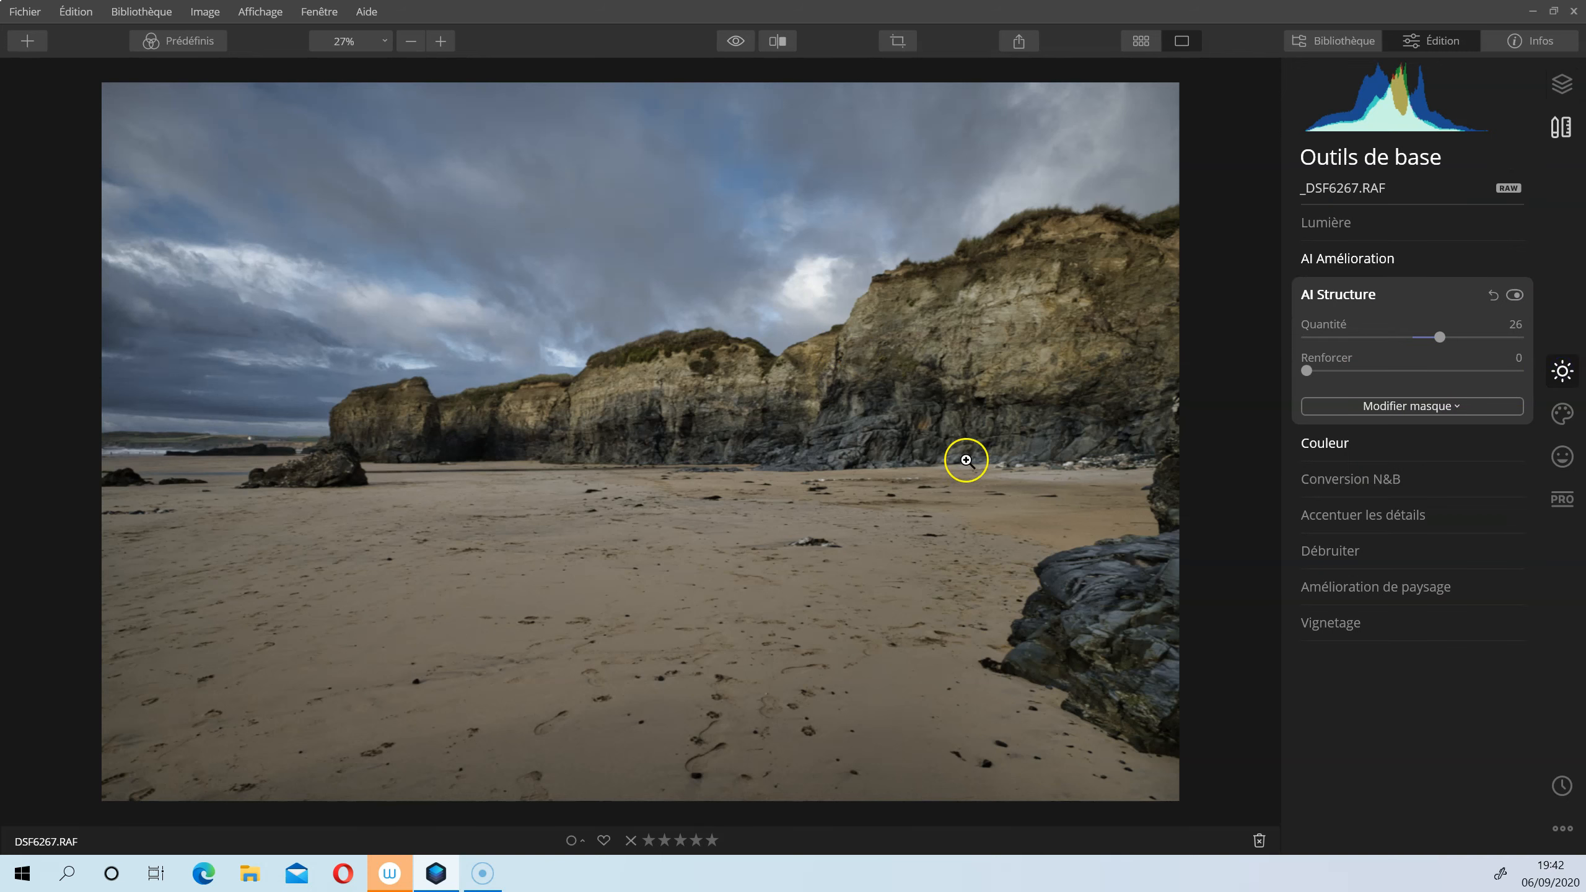
left_click(1440, 406)
left_click(1373, 427)
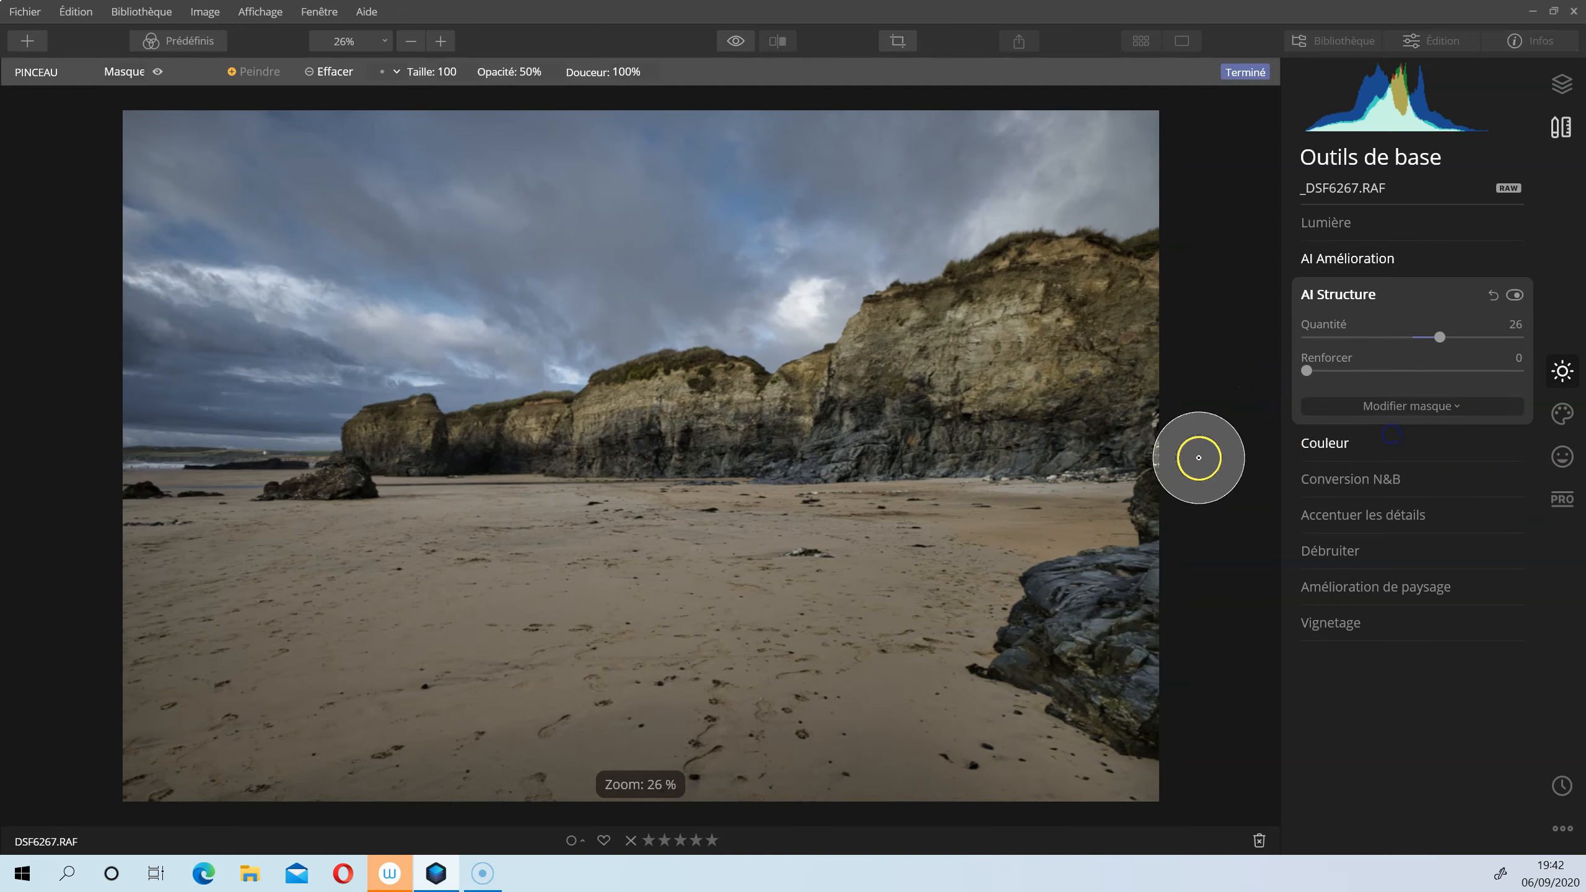
left_click(1478, 334)
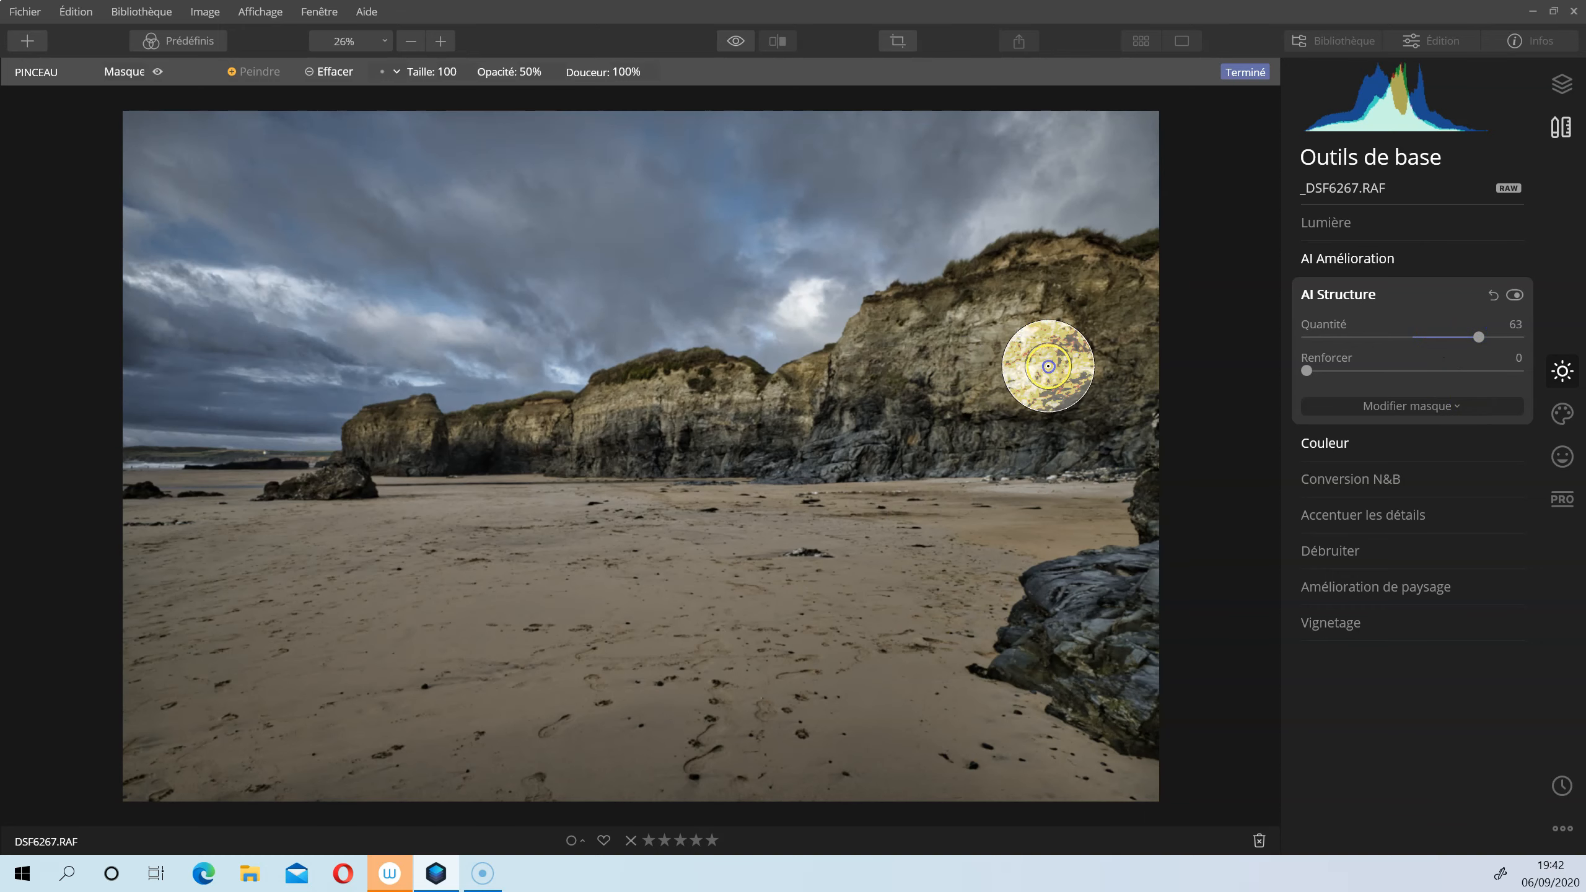
mouse_move(871, 418)
left_mouse_down()
mouse_move(743, 443)
mouse_move(584, 443)
mouse_move(1076, 354)
mouse_move(1020, 412)
mouse_move(963, 333)
mouse_move(1111, 283)
mouse_move(1080, 438)
mouse_move(955, 418)
mouse_move(429, 465)
mouse_move(382, 454)
mouse_move(354, 471)
mouse_move(1055, 619)
mouse_move(1061, 690)
mouse_move(1125, 719)
mouse_move(1118, 524)
mouse_move(1155, 588)
left_mouse_up()
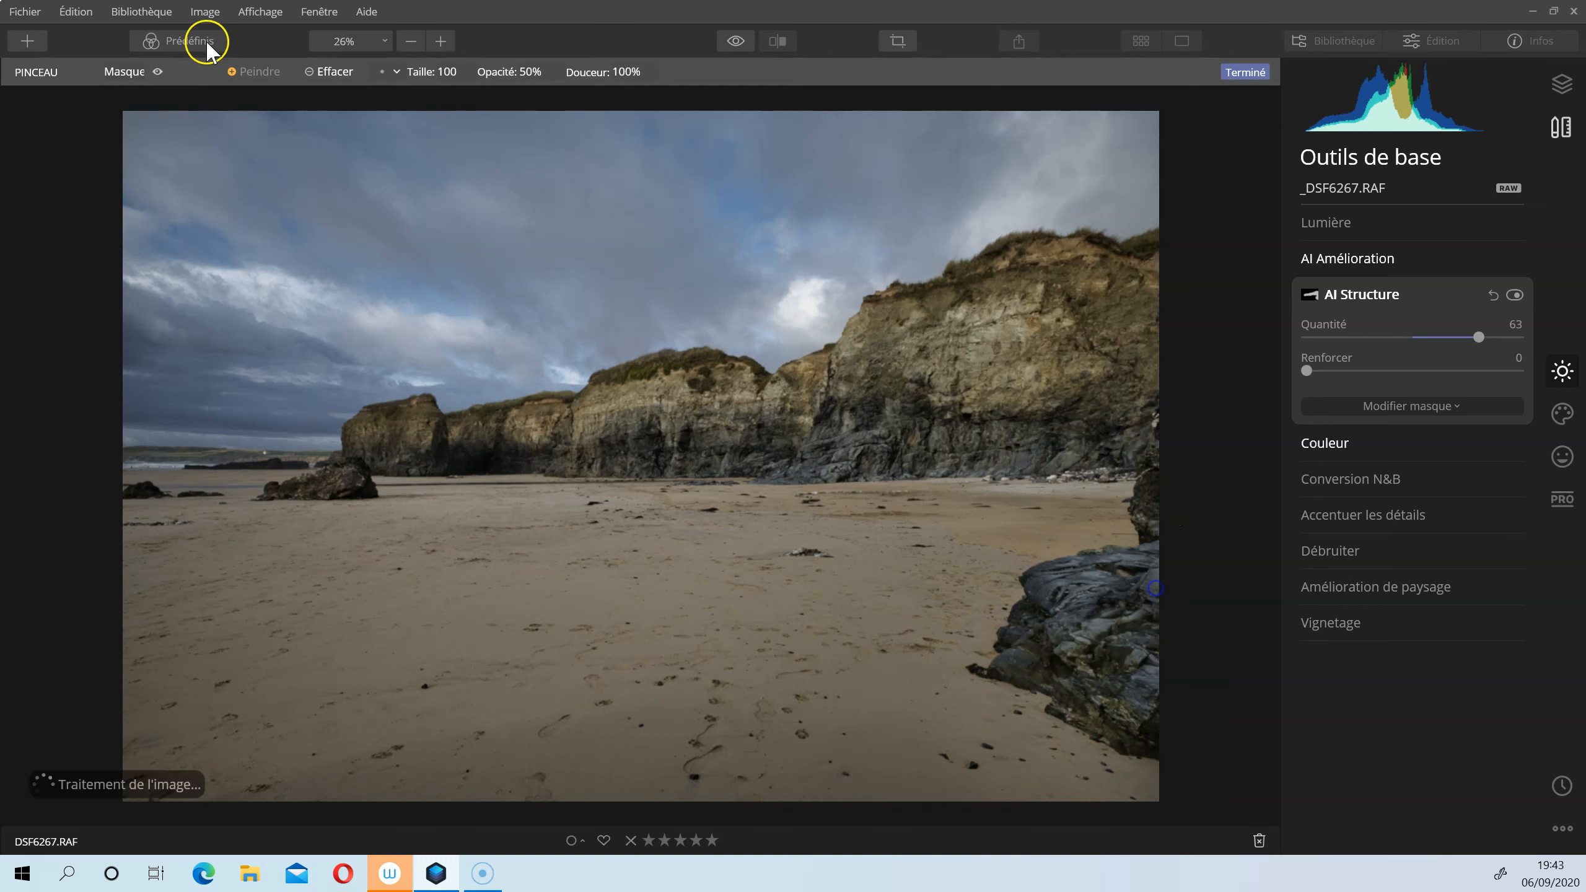
Step: Display the AI Structure mask overlay, set the mask's Progressivité to 100, and hide the overlay again
left_click(131, 70)
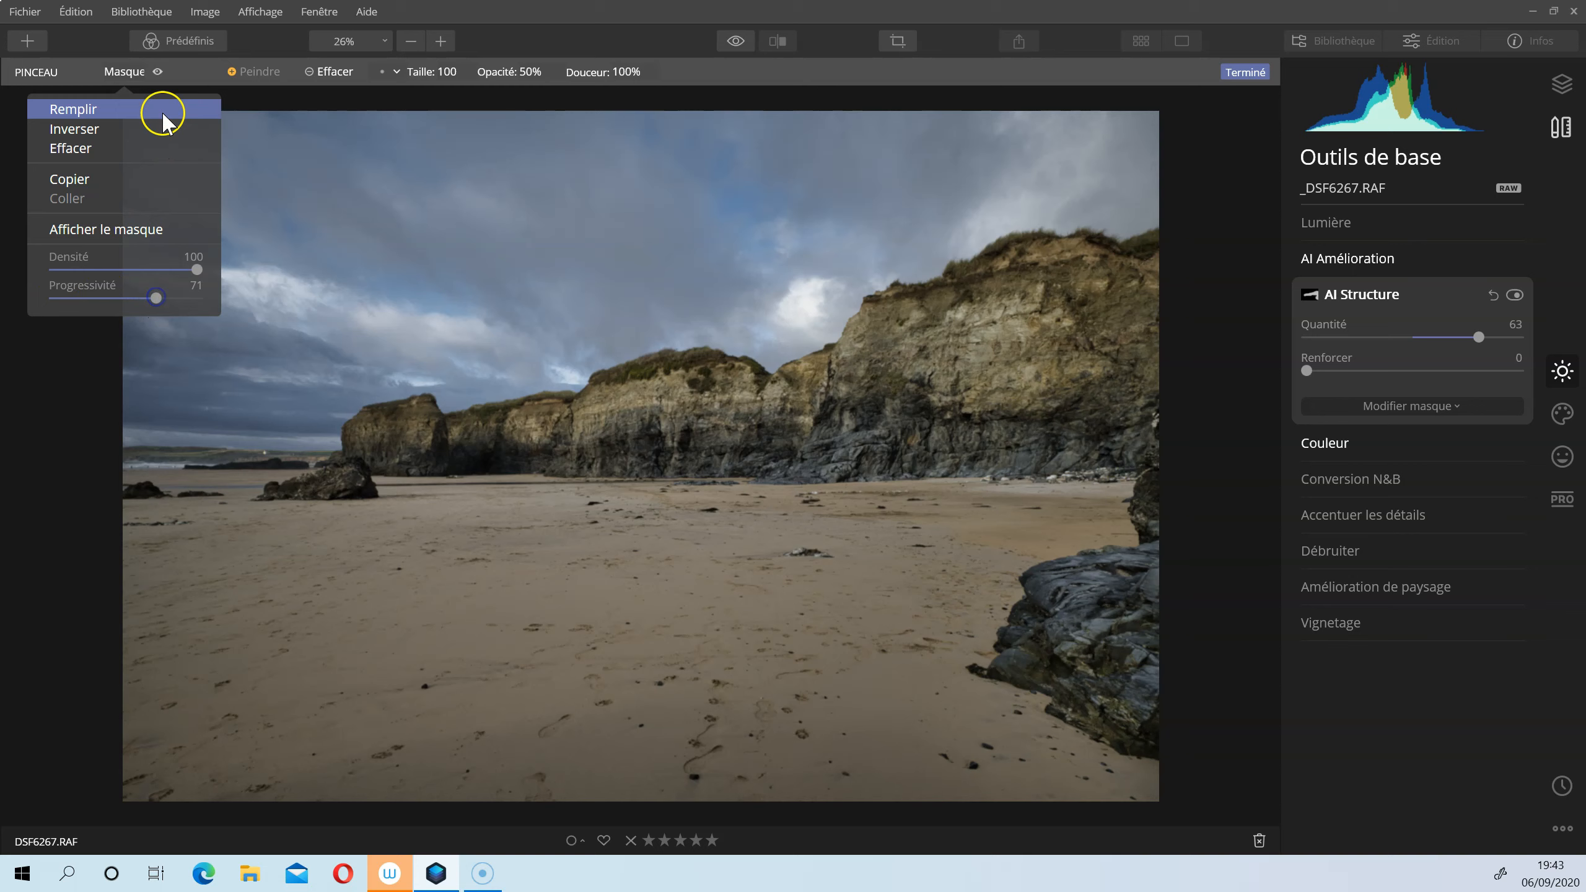
left_click(157, 72)
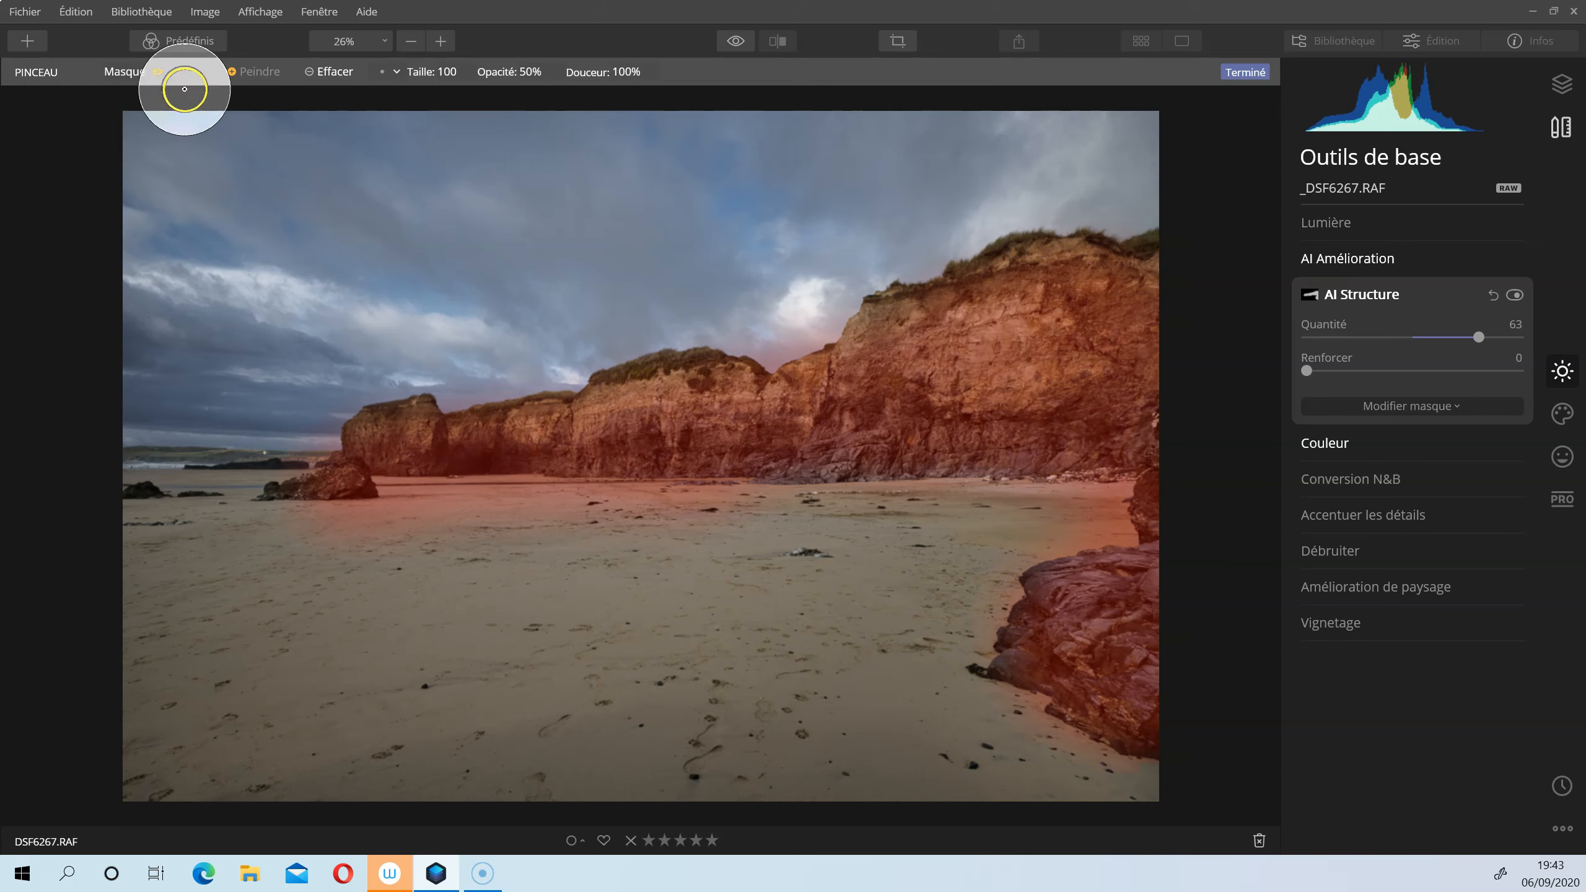
left_click(118, 71)
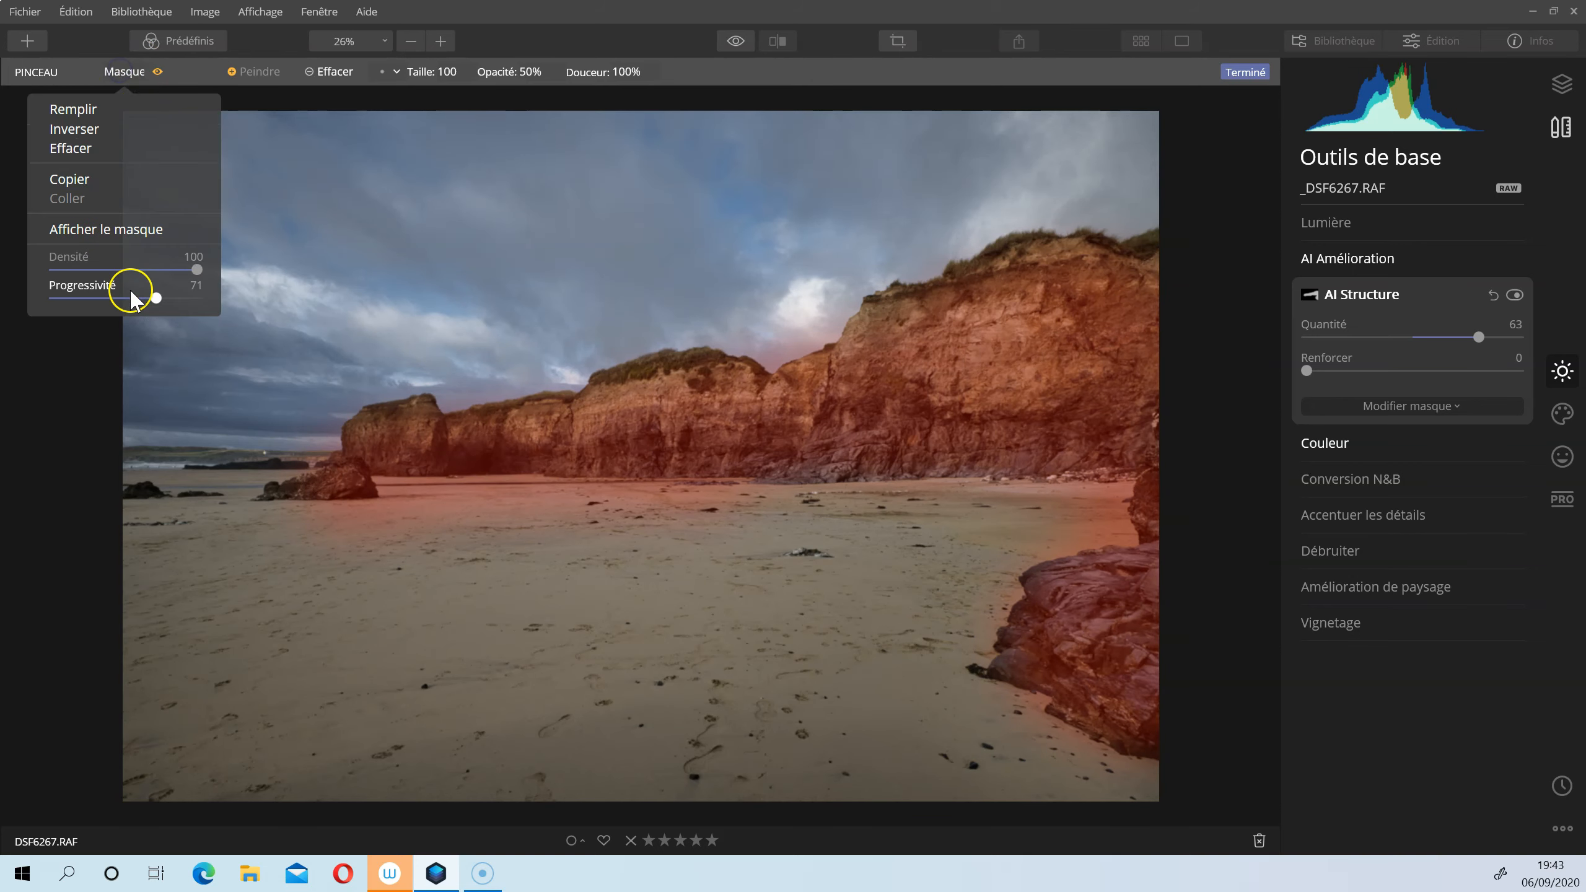
left_click_drag(152, 298, 200, 298)
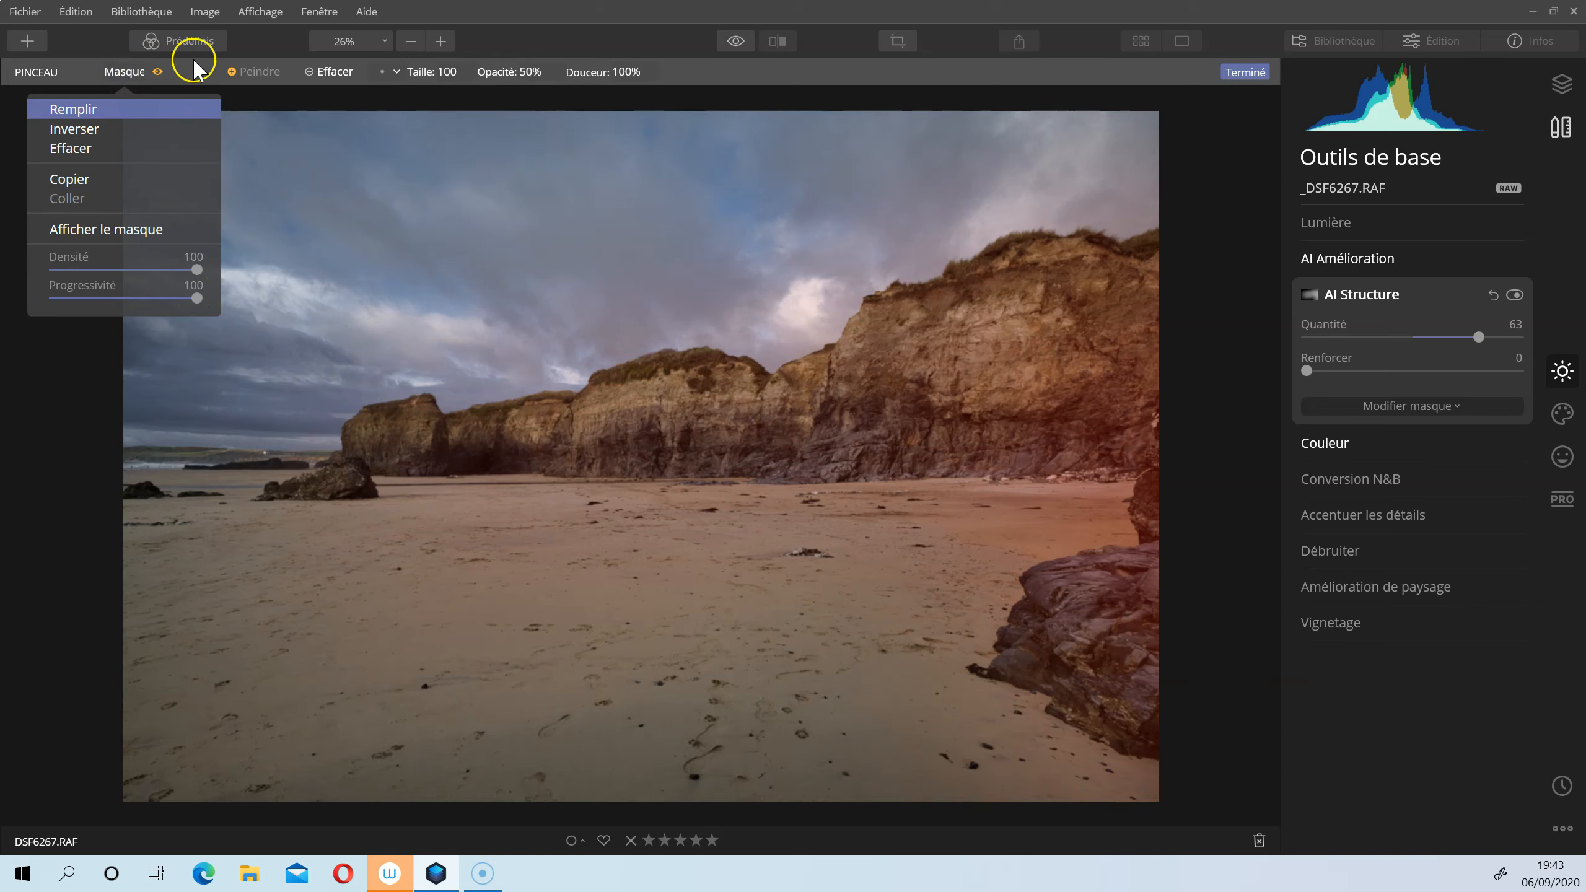
left_click(158, 72)
left_click(158, 72)
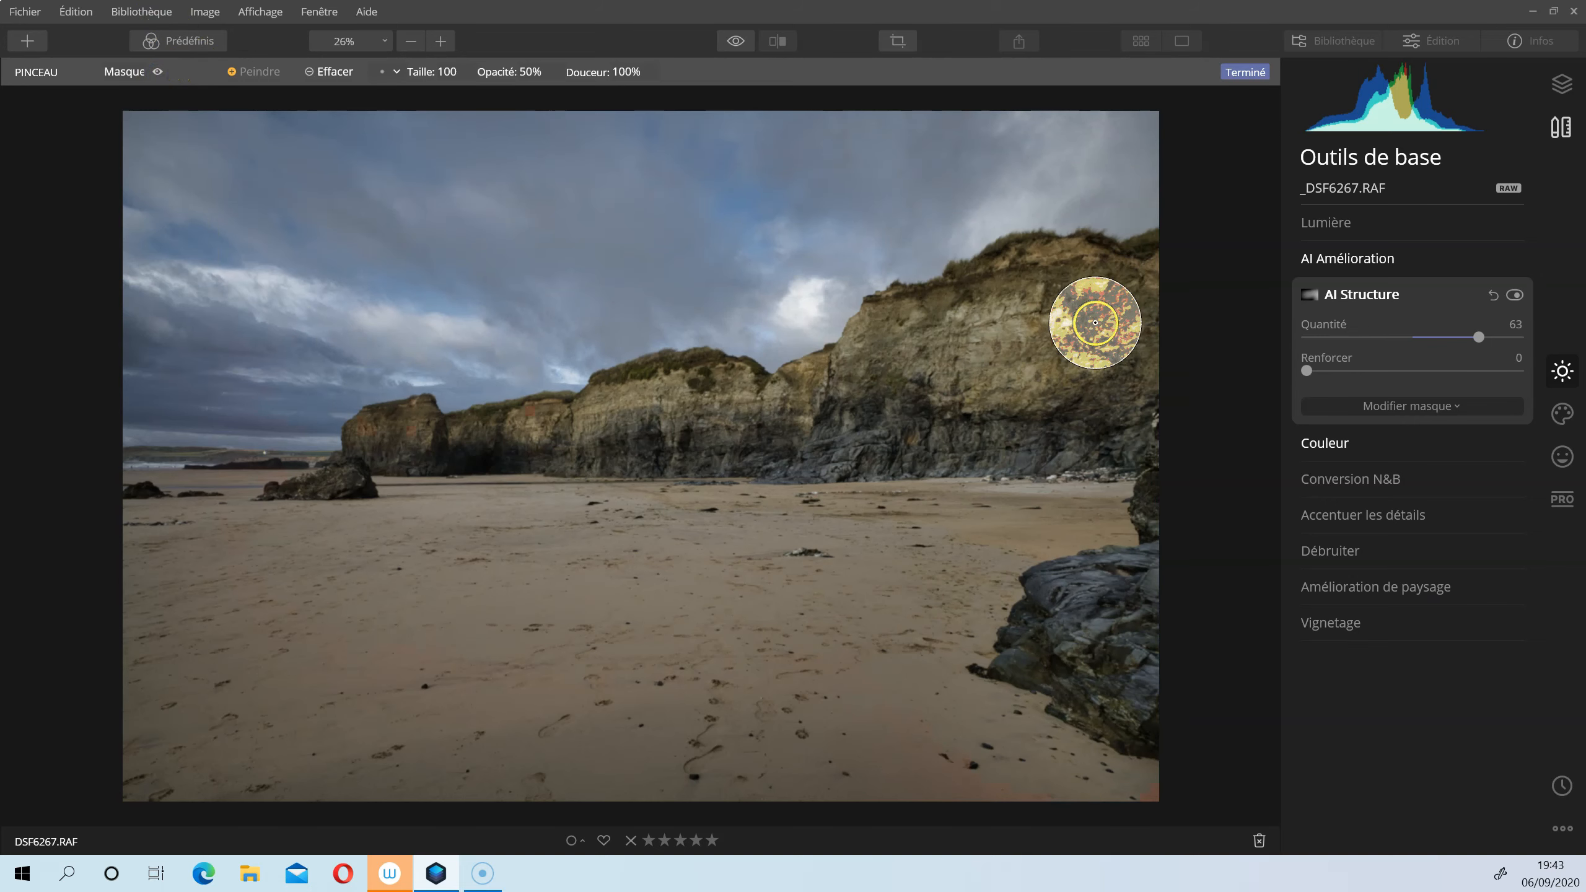
Step: Set the Renforcer amount of the masked AI Structure tool to 26
left_click_drag(1306, 370, 1331, 371)
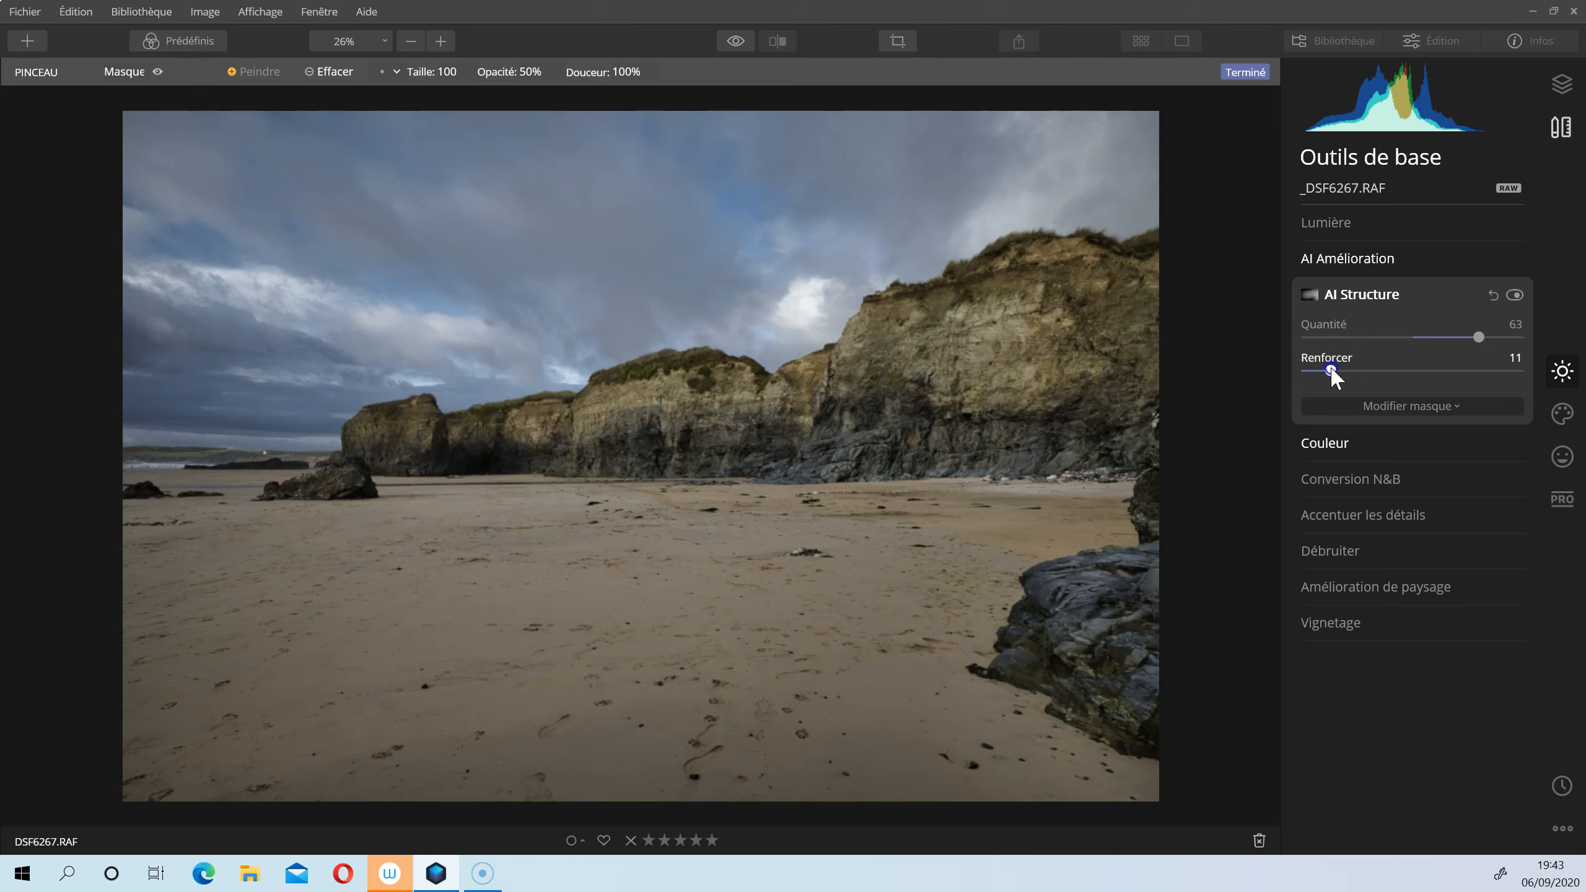
left_click(1373, 373)
left_click(1347, 623)
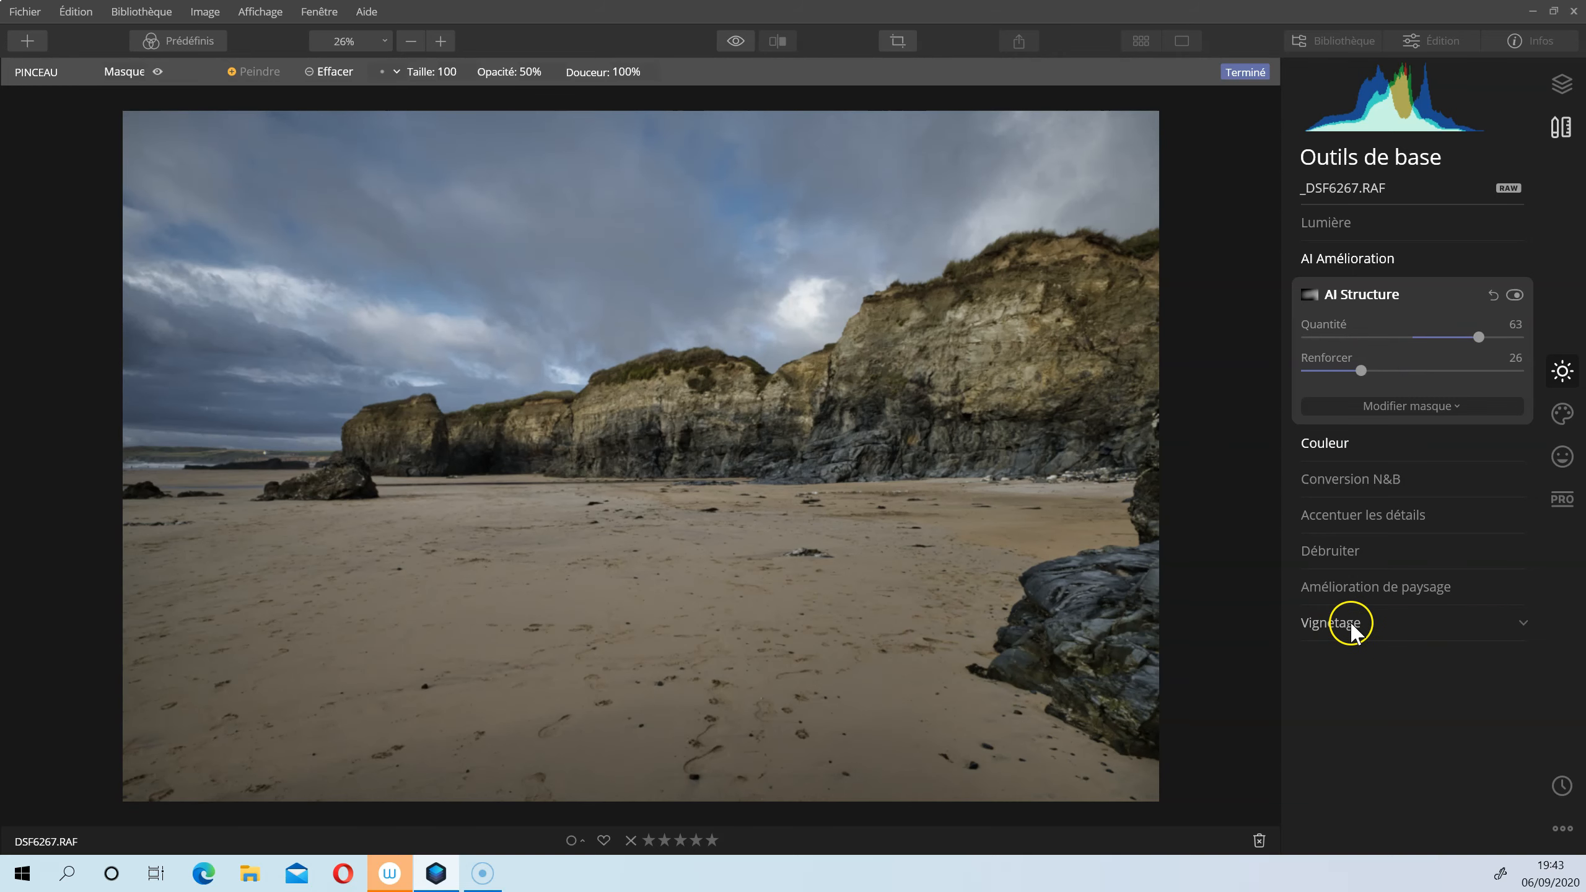
Step: Finish the AI Structure mask editing and set Heure dorée to 16 in Amélioration de paysage
left_click(1376, 478)
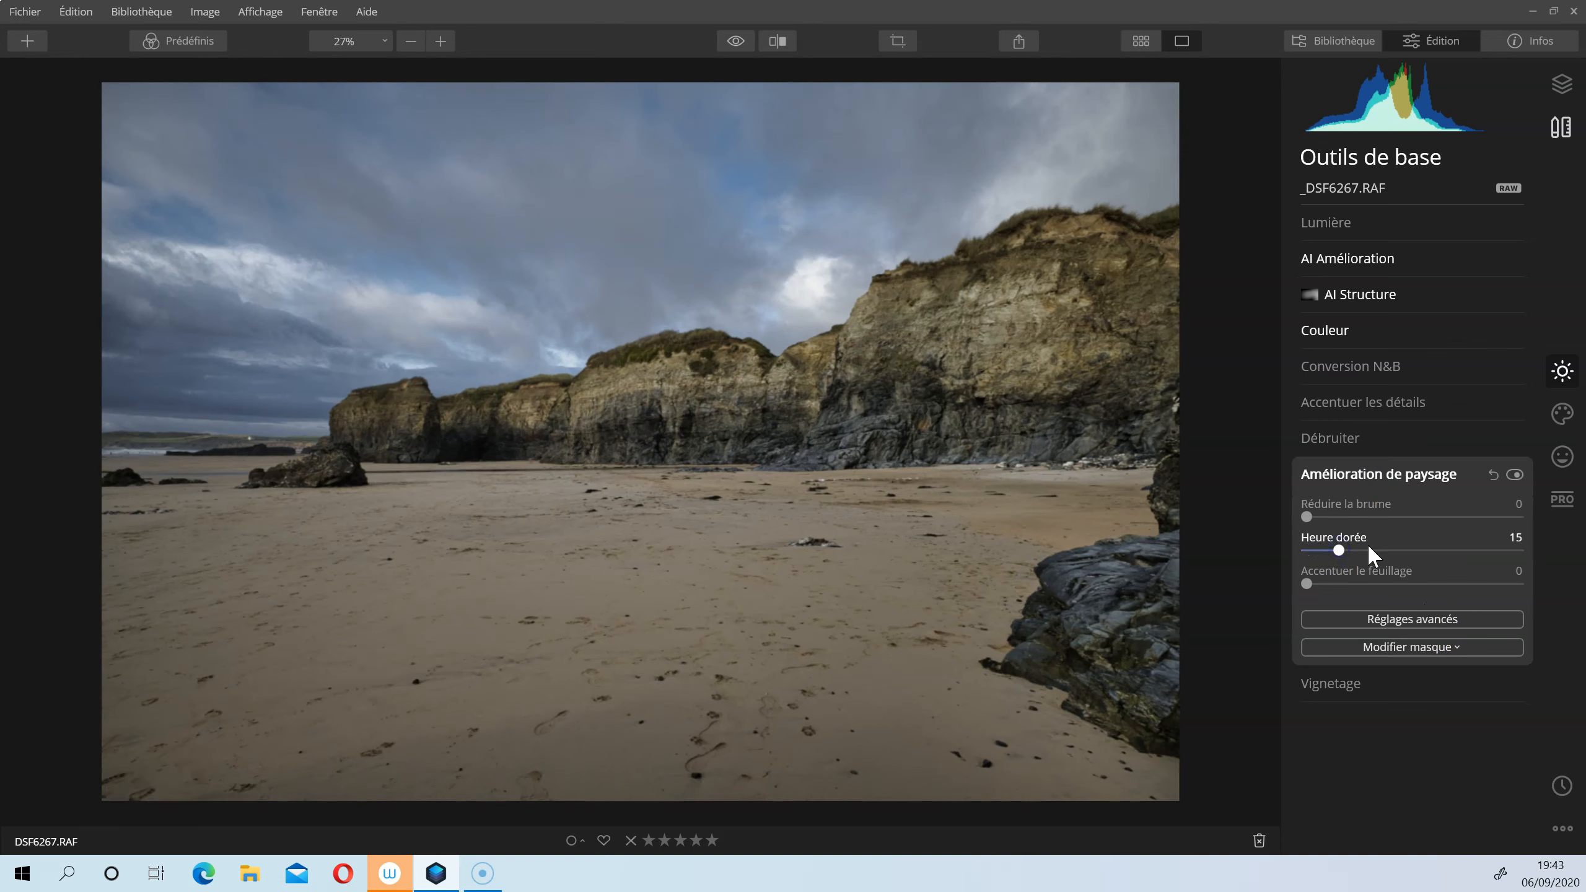
left_click(1338, 551)
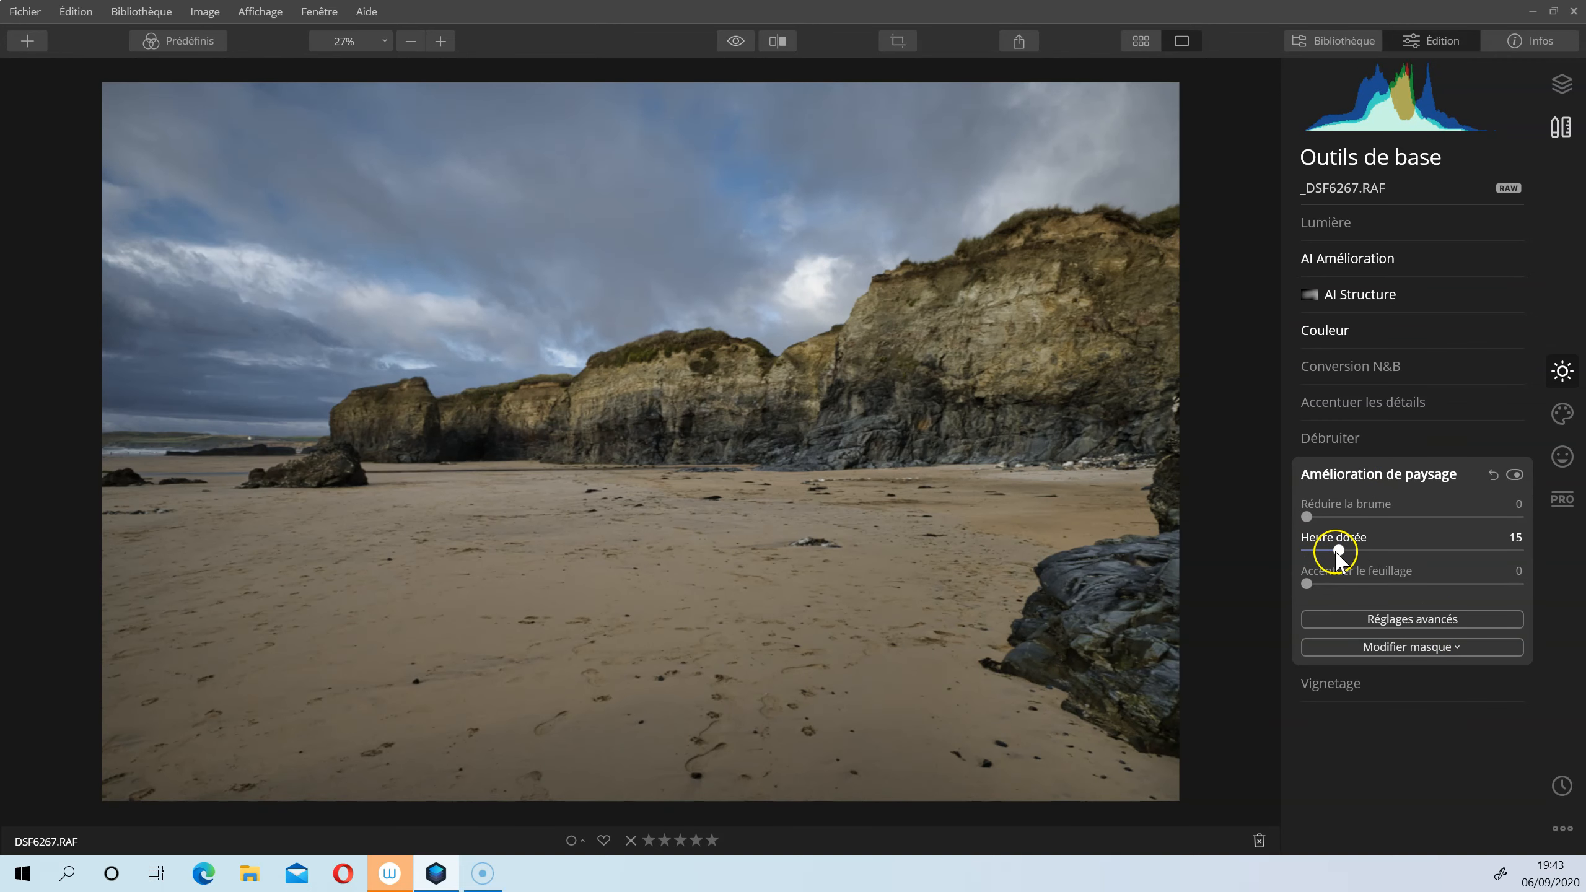
mouse_move(1321, 545)
left_mouse_down()
mouse_move(1290, 543)
mouse_move(1380, 542)
mouse_move(1291, 542)
mouse_move(1338, 548)
left_mouse_up()
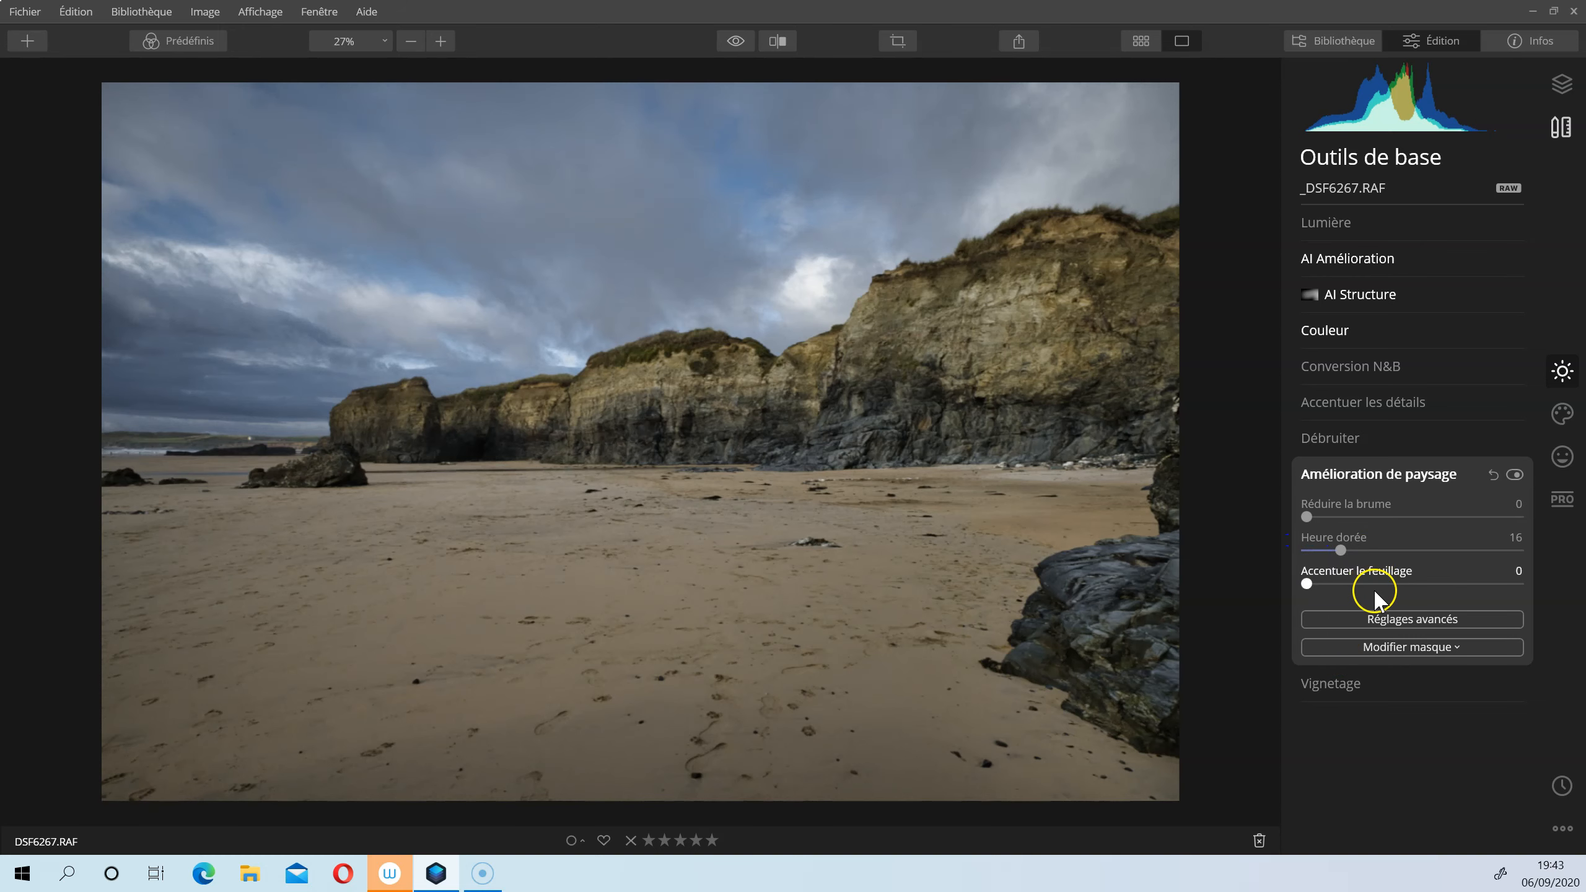
Step: Add a Vignetage with Quantité -60 and Progressivité 100 in Post-recadrage mode, and finish its subject placement
left_click(1335, 677)
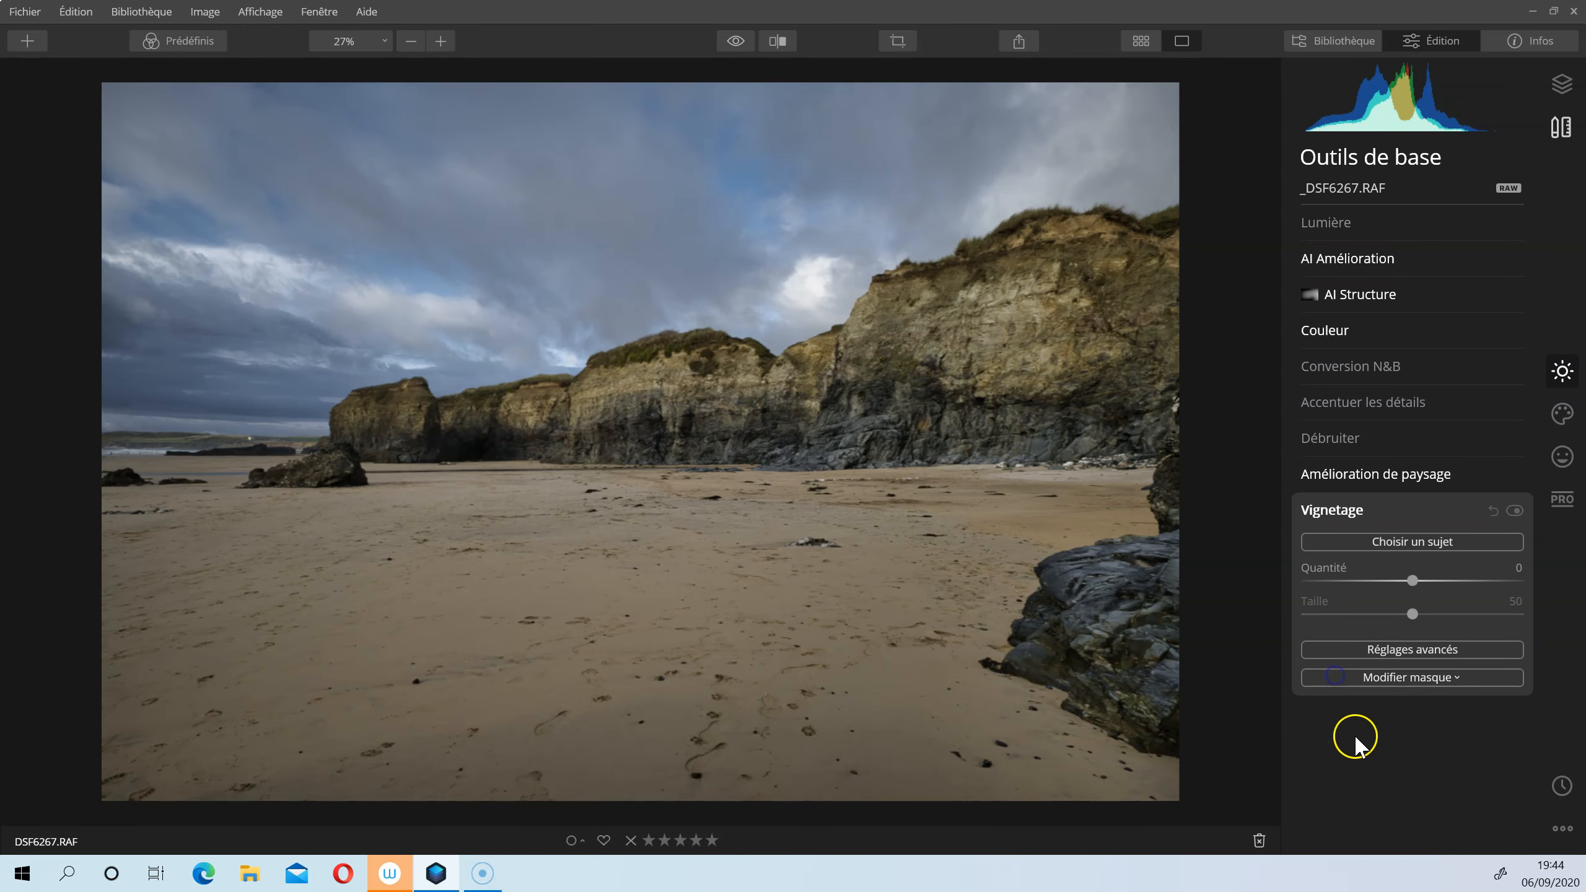
left_click(1423, 540)
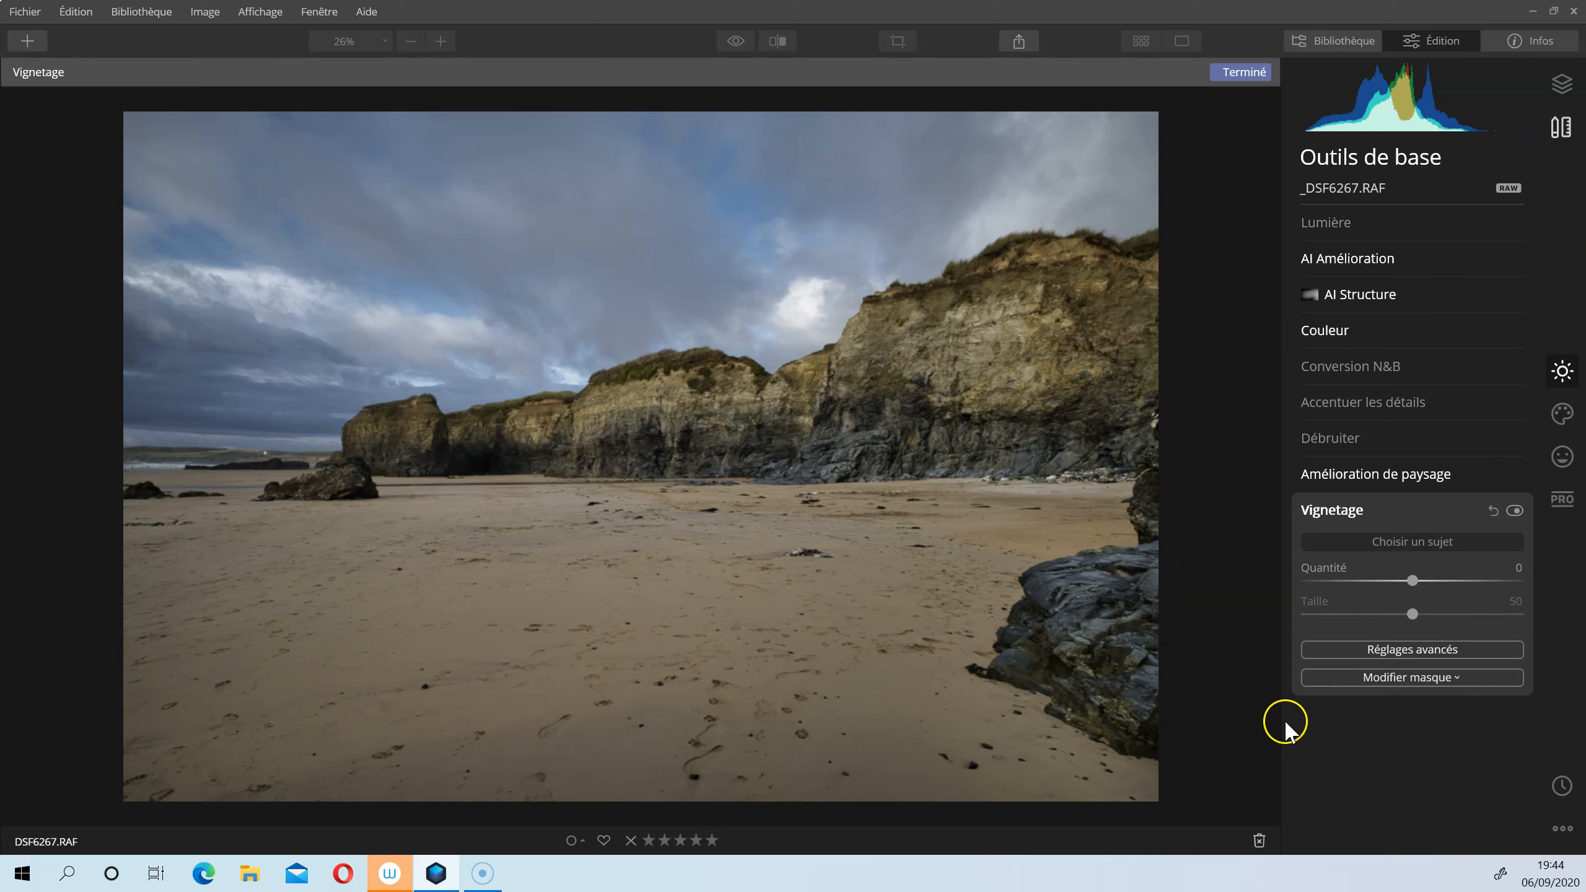
left_click_drag(1412, 579, 1337, 581)
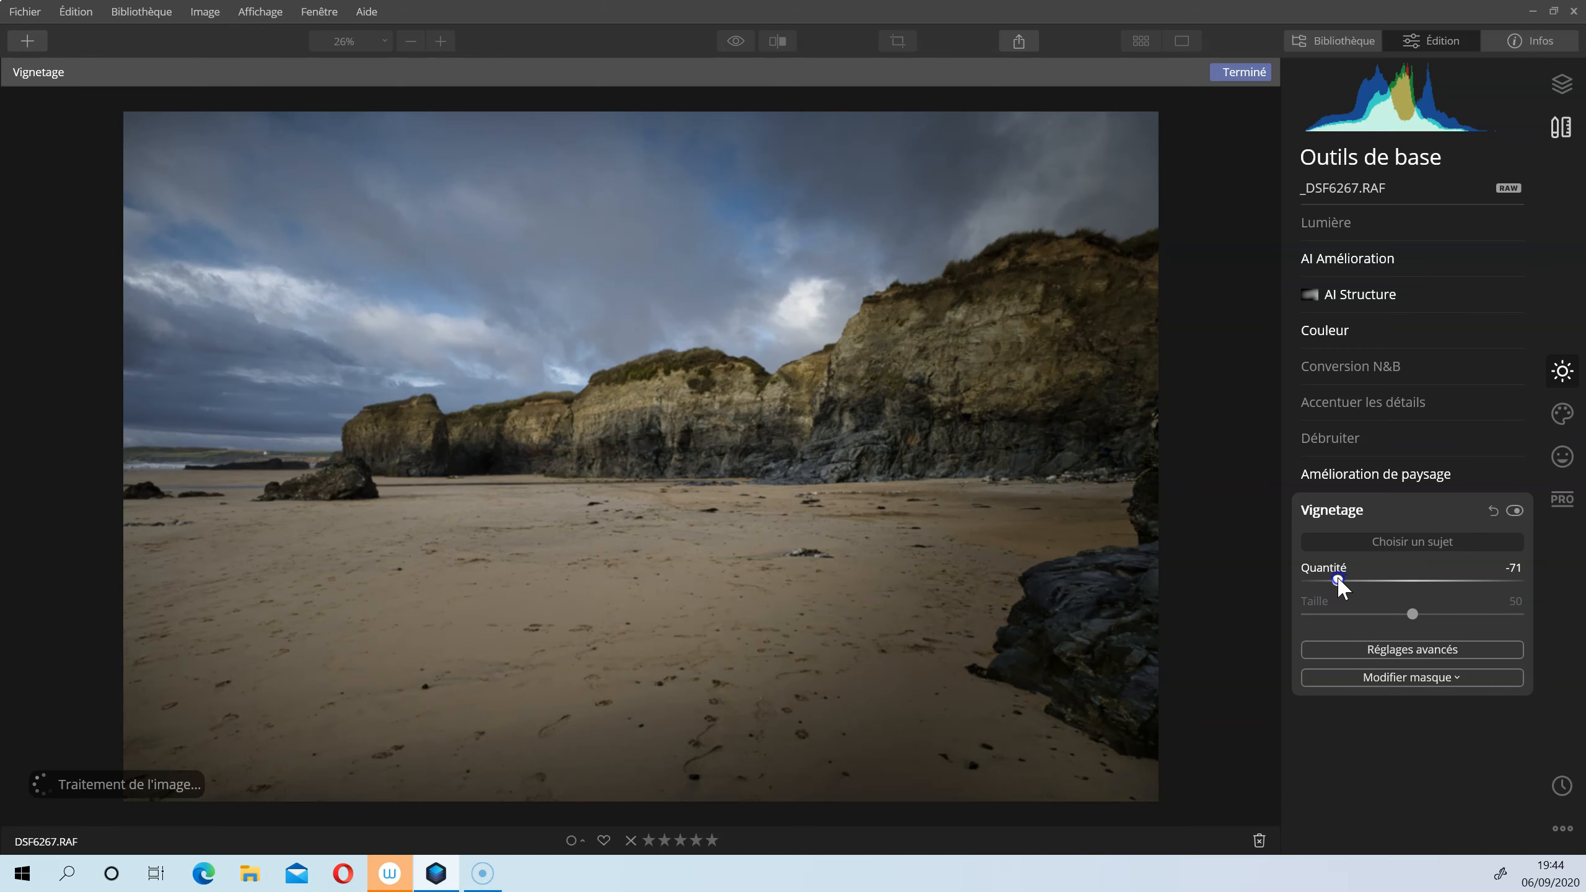
left_click(1386, 648)
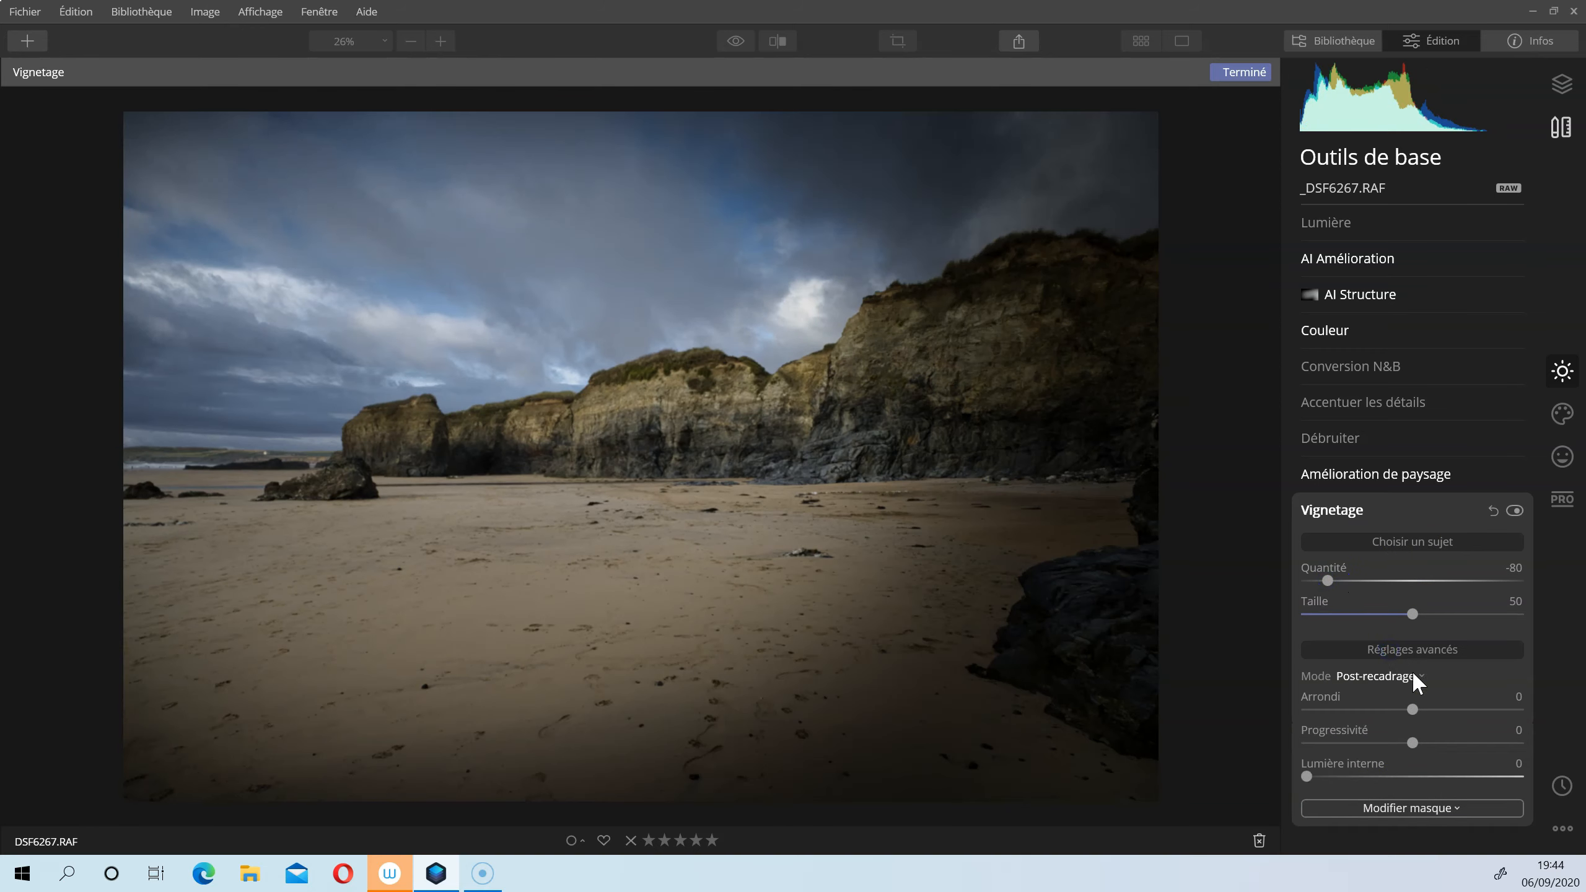
left_click_drag(1412, 743, 1519, 743)
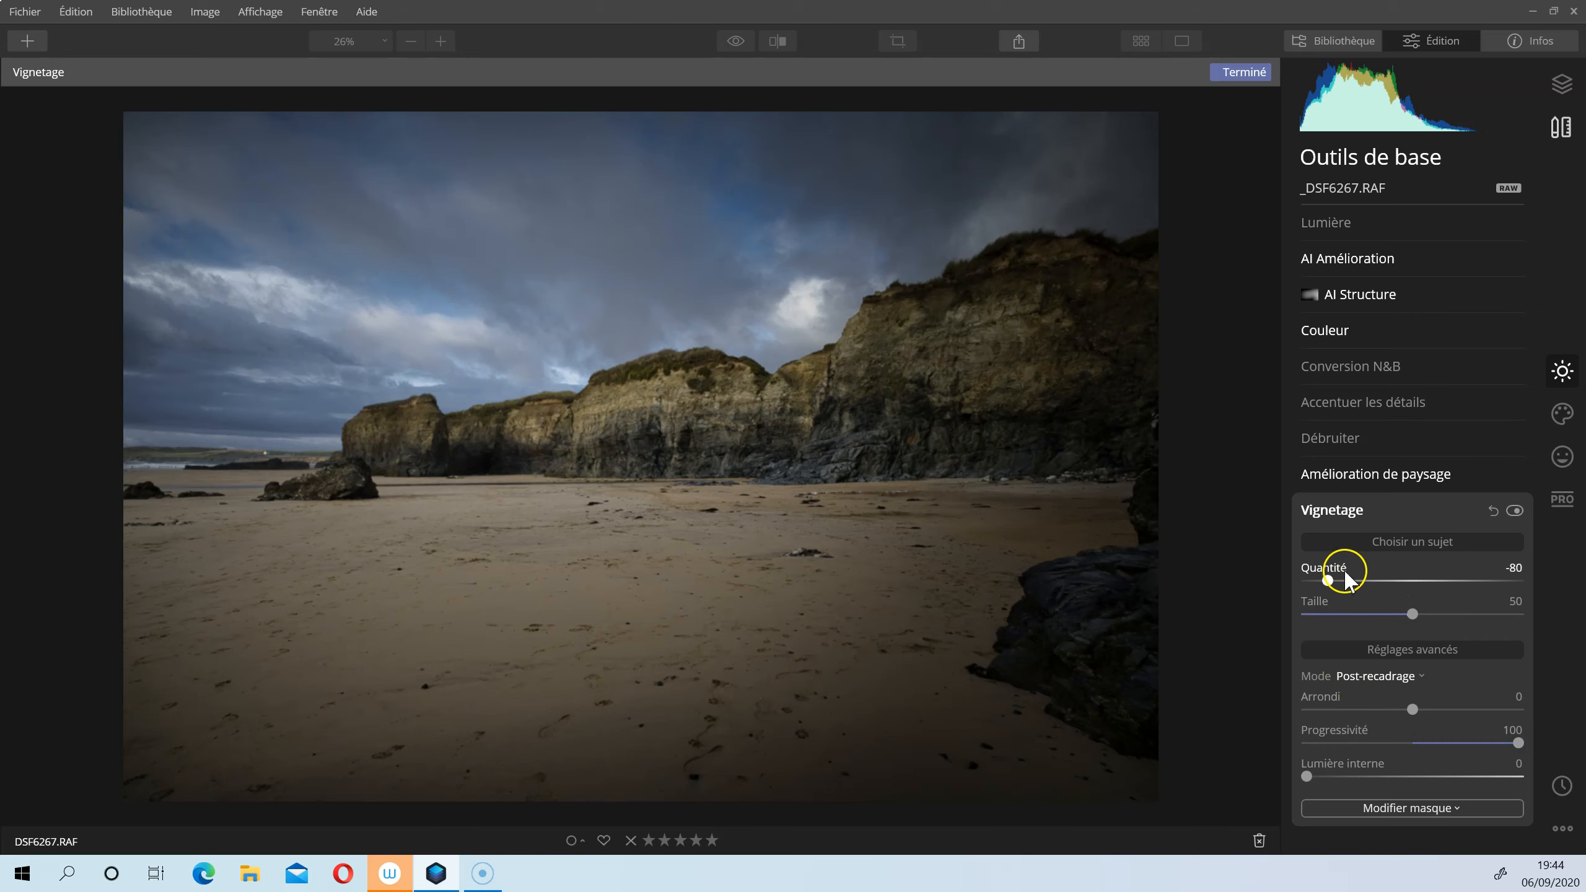
left_click_drag(1347, 578, 1348, 580)
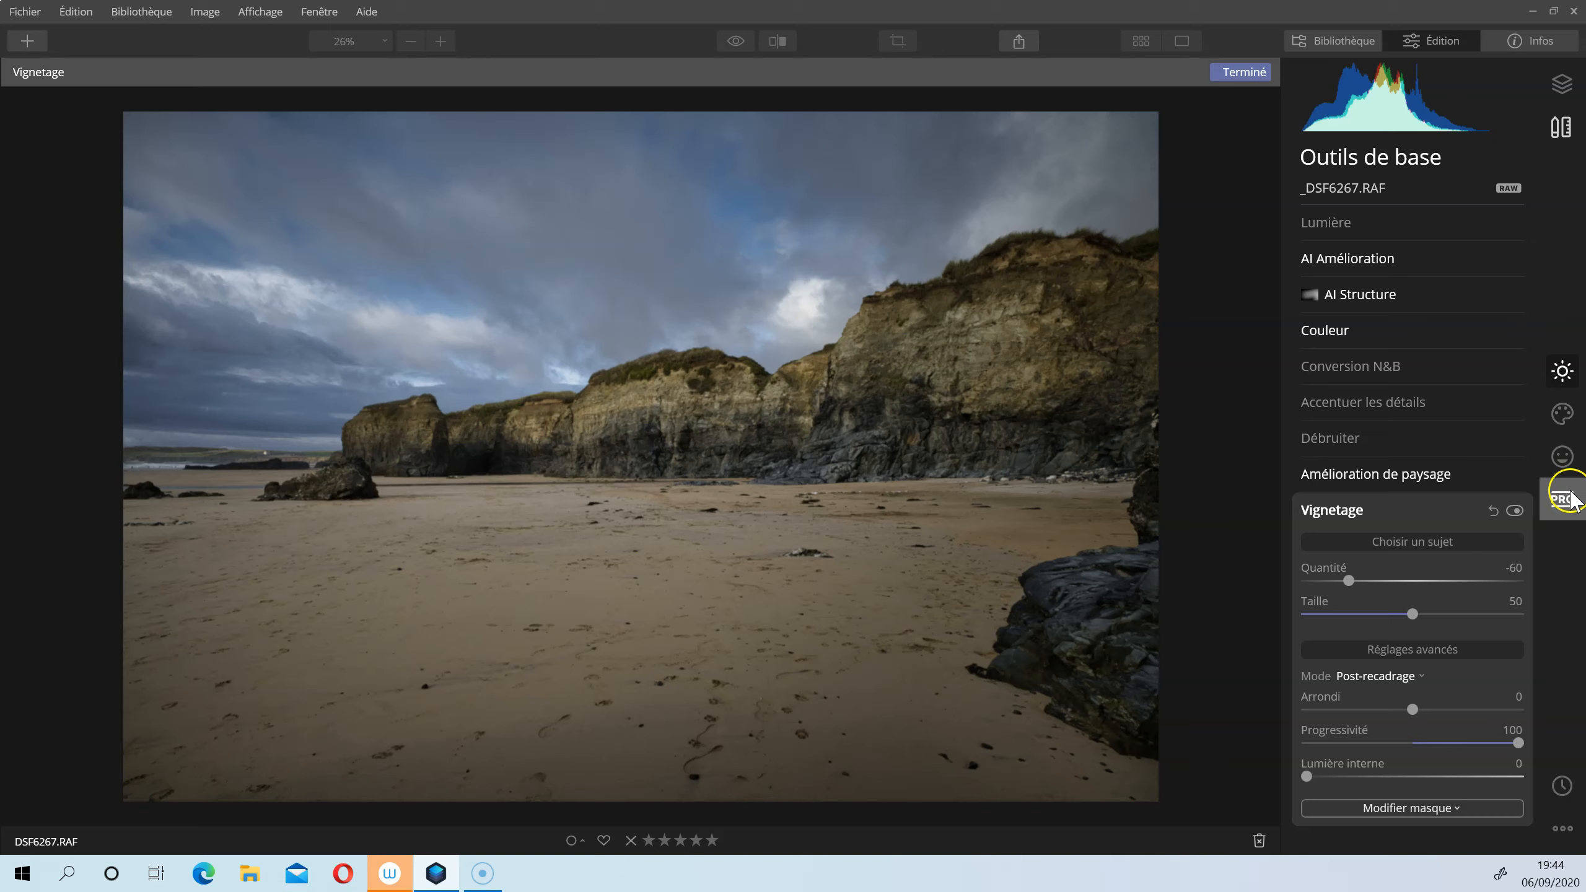
left_click(904, 39)
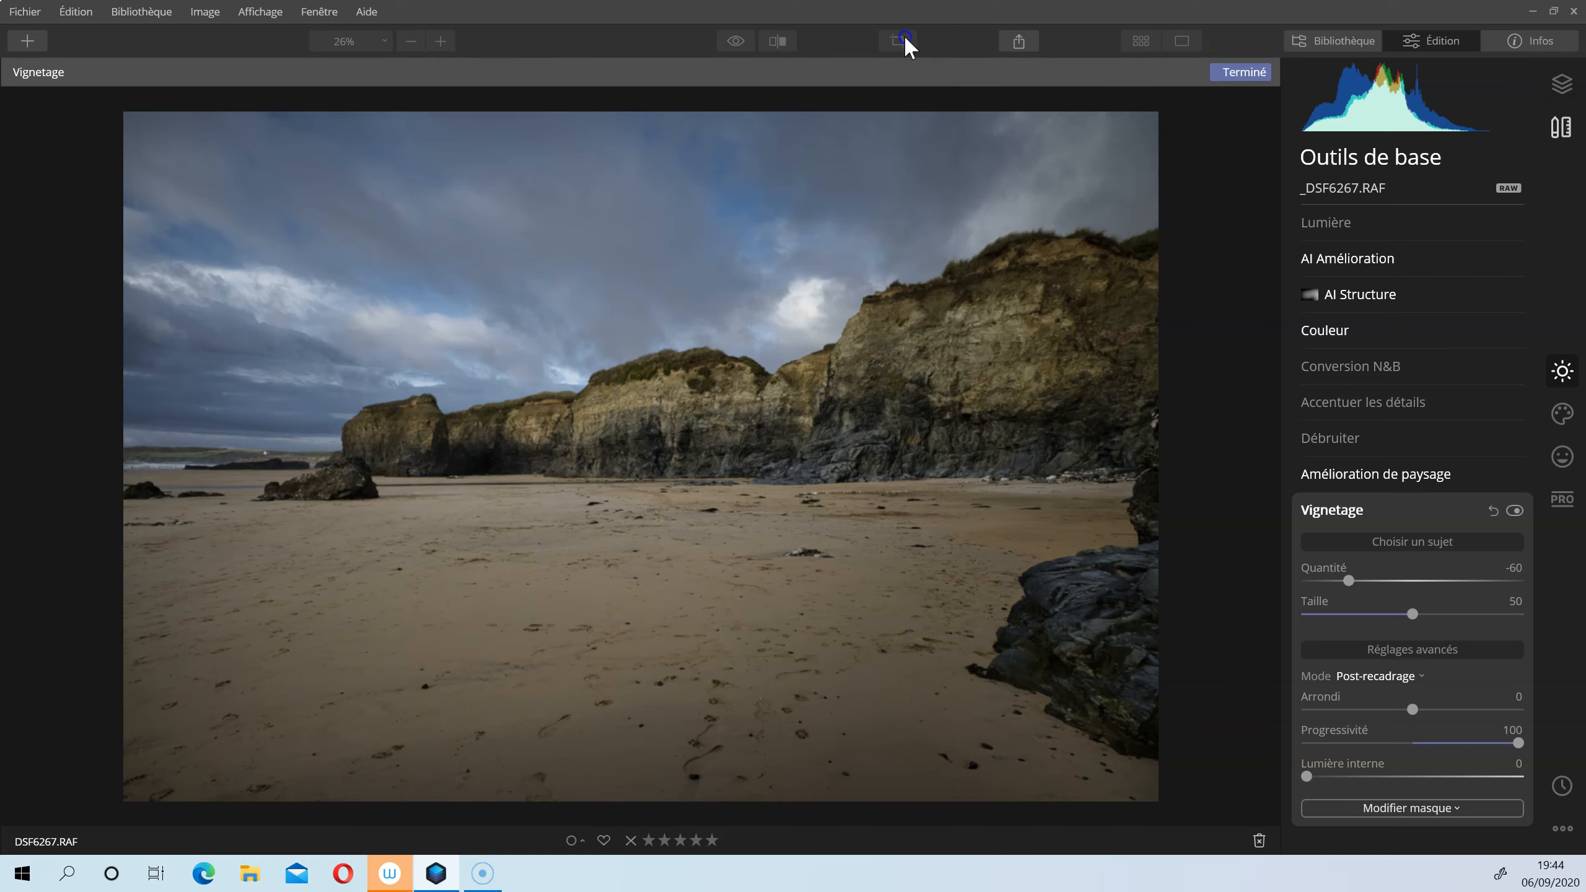
left_click(1241, 72)
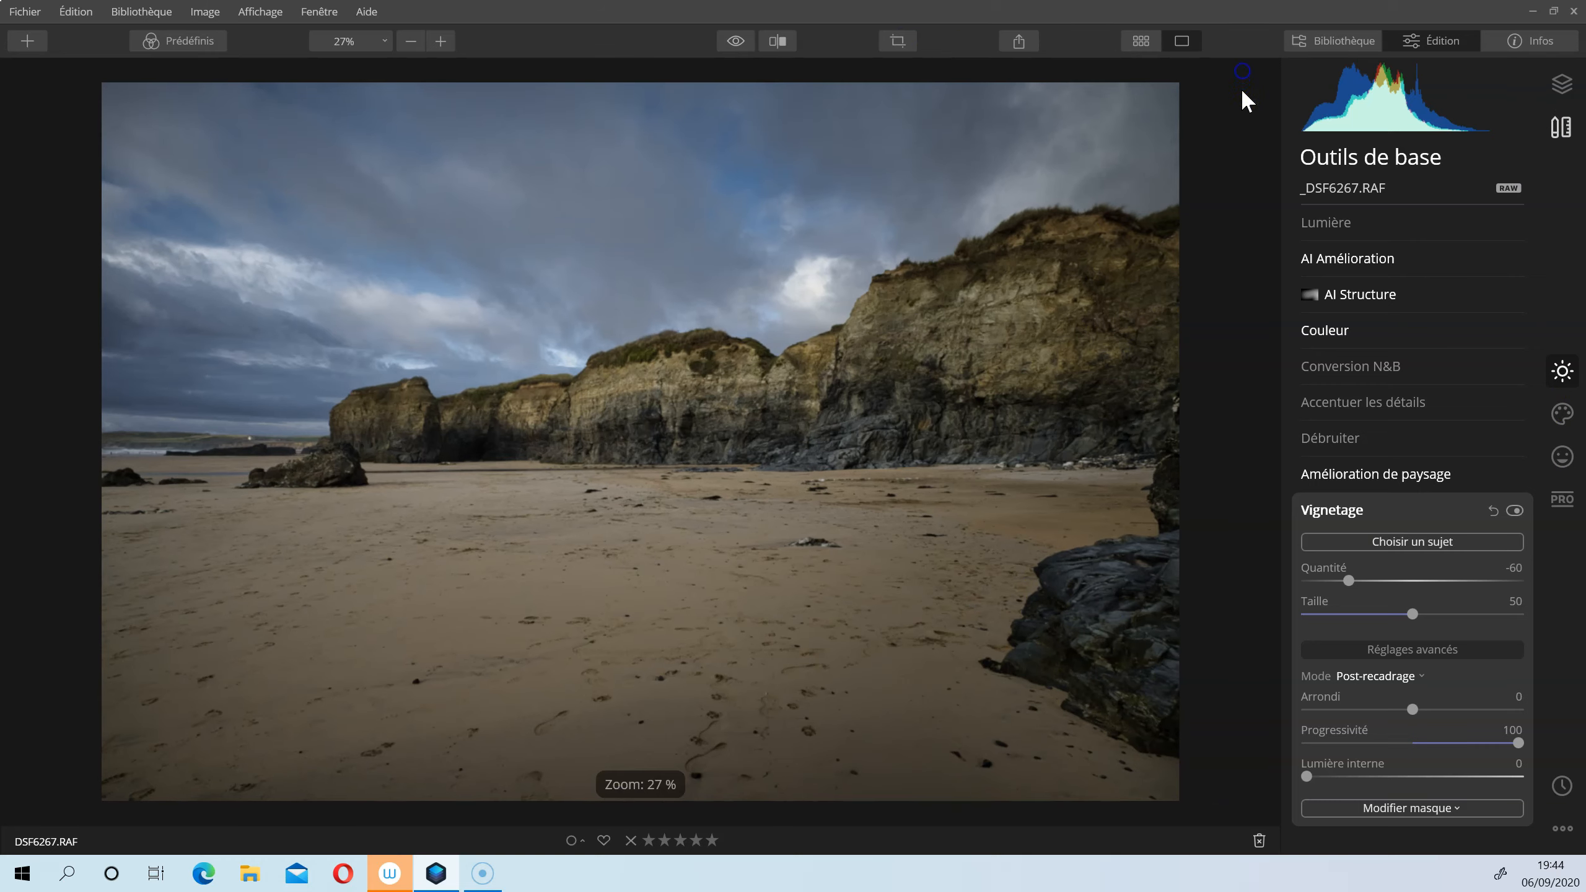
Step: Start Recadrage et rotation and try the crop frame in portrait and landscape orientation
left_click(899, 40)
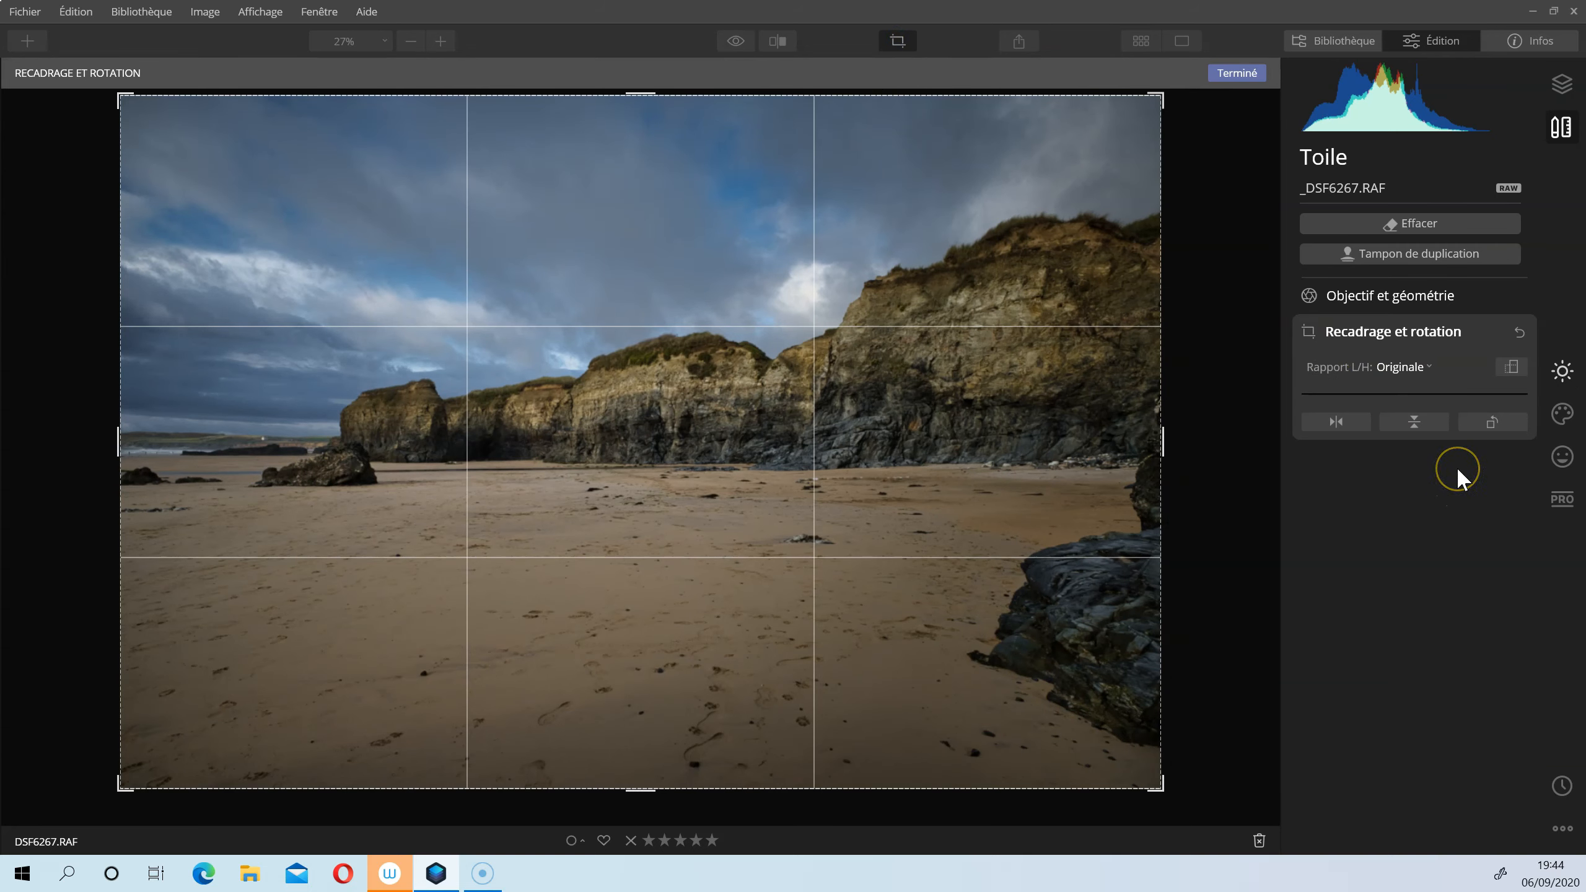
left_click(1512, 369)
left_click(1510, 366)
left_click(1509, 366)
left_click(1509, 366)
left_click(1510, 366)
left_click(1509, 366)
left_click(1510, 366)
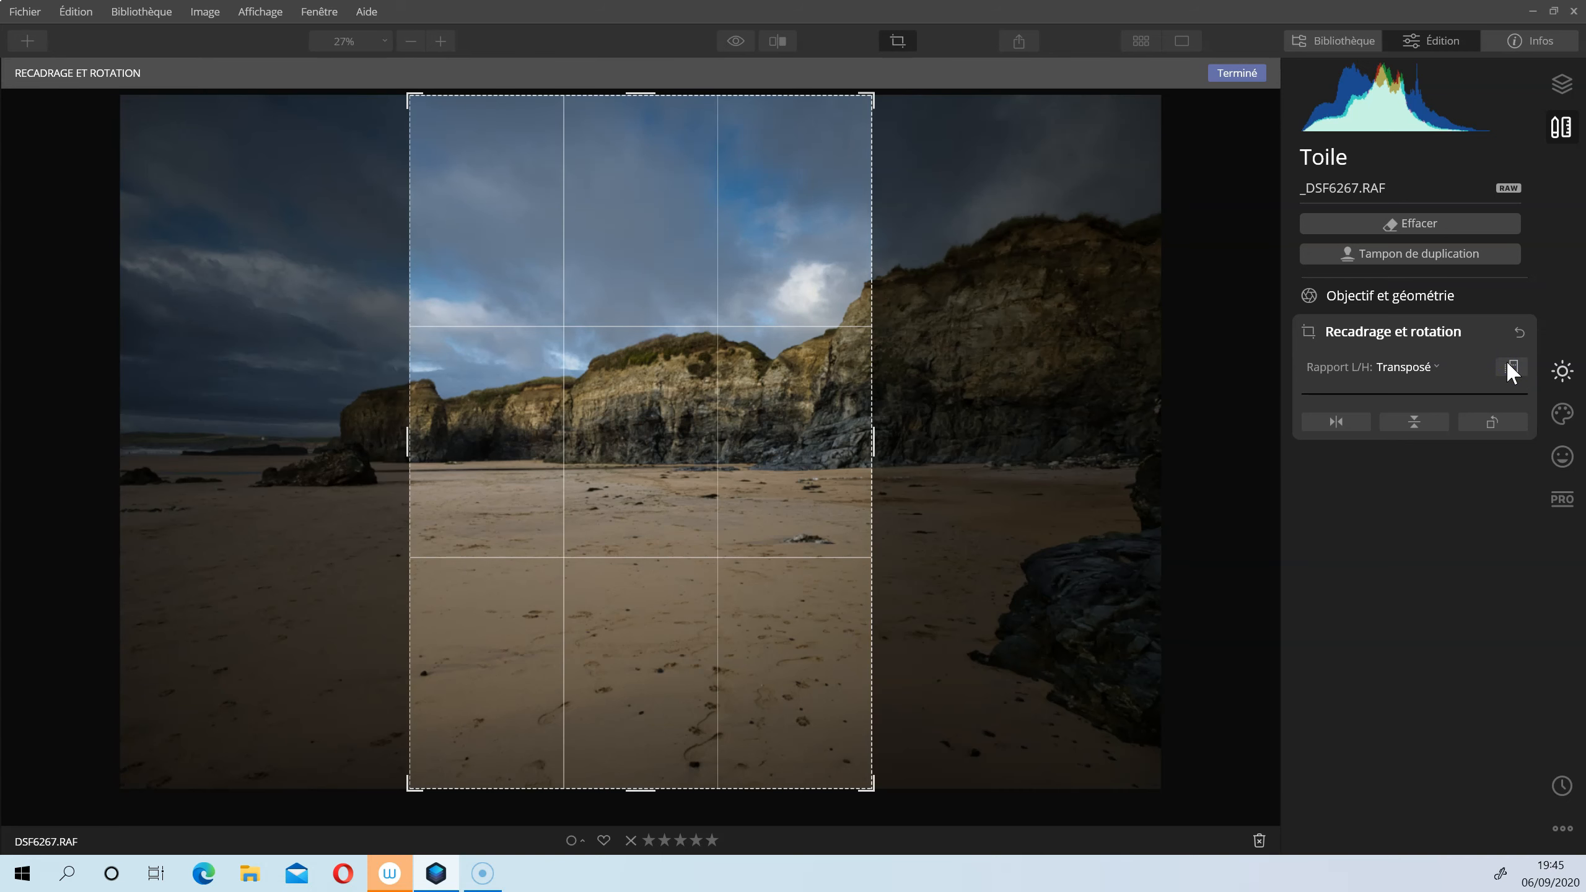
left_click(1509, 366)
left_click(1510, 367)
Step: Try the 5:7 and 4:3 aspect ratios on the crop frame
left_click(1435, 366)
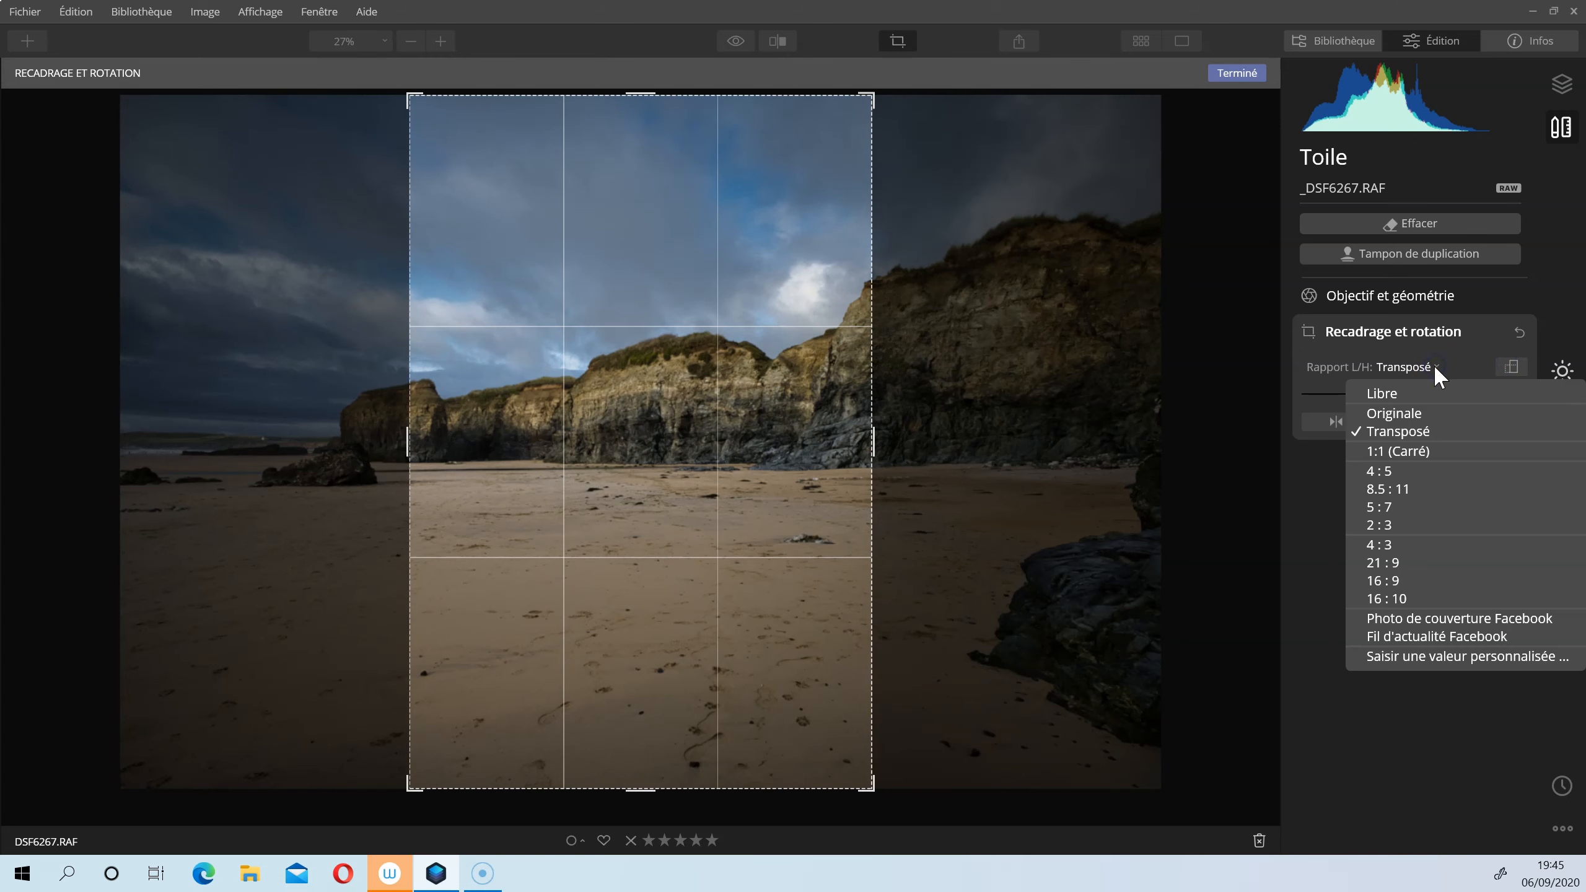
left_click(1422, 507)
left_click(1404, 368)
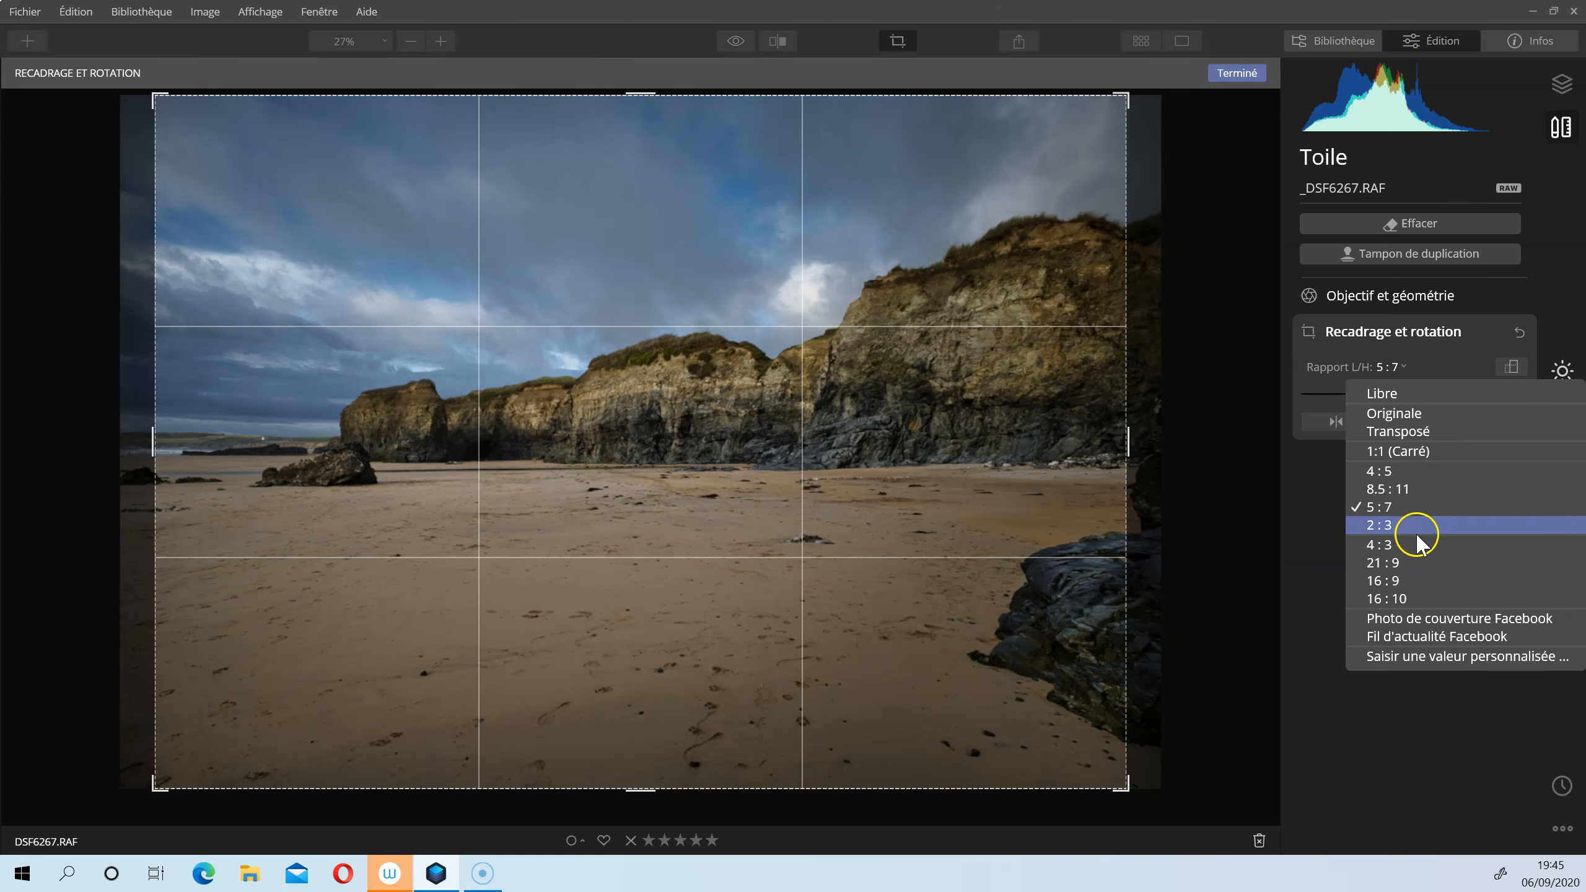
left_click(1417, 544)
Step: Crop the photo to 16:9, shifting the image up in the frame to cut away sky, and apply the crop
left_click(1394, 367)
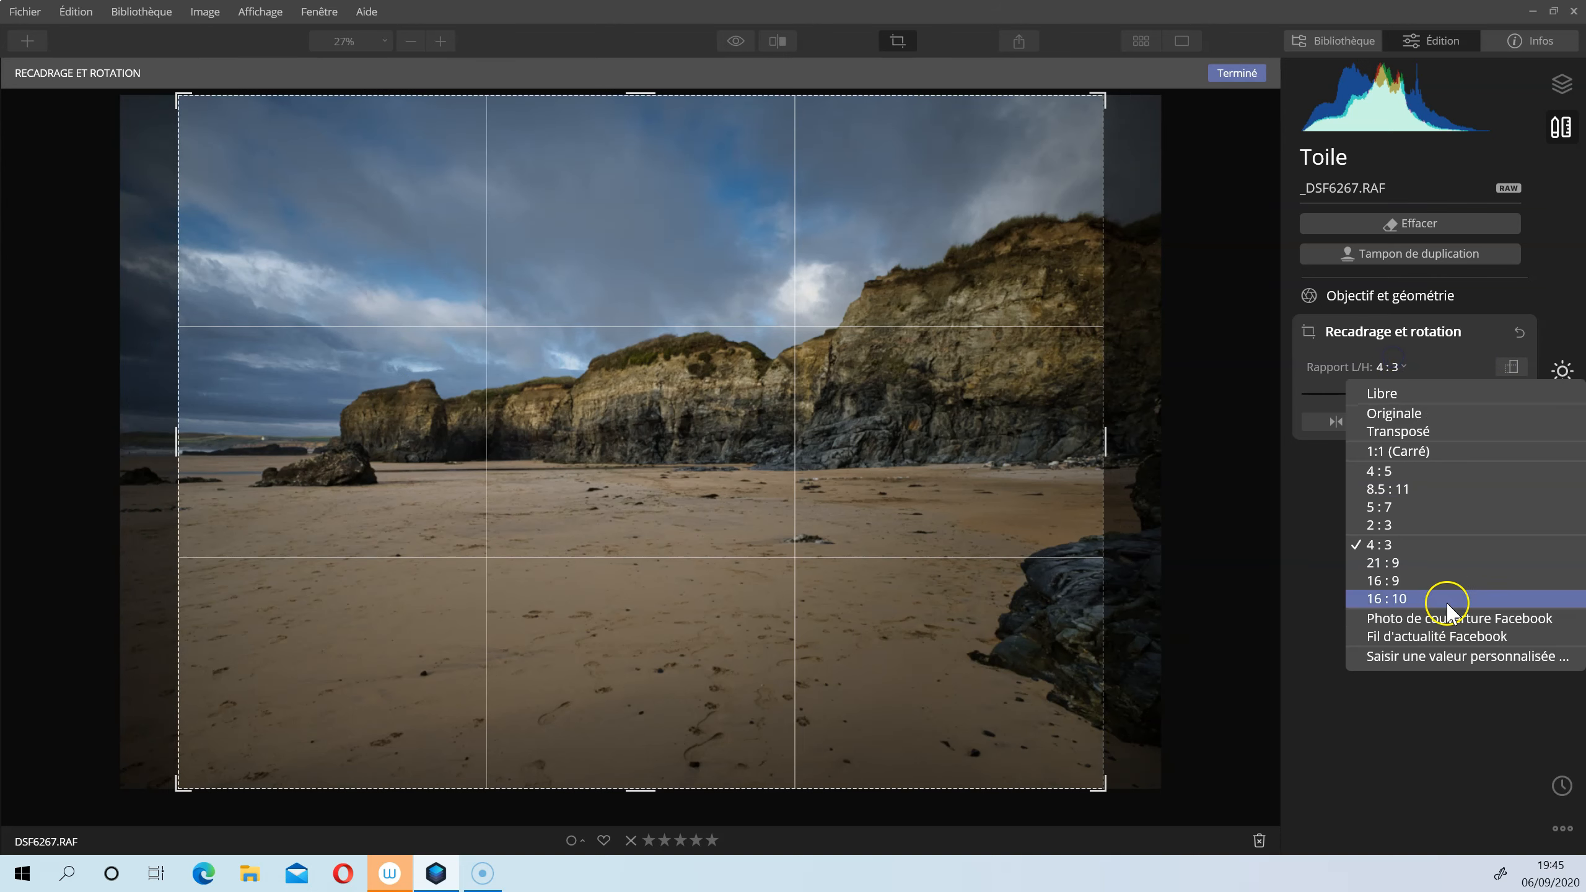
left_click(1419, 575)
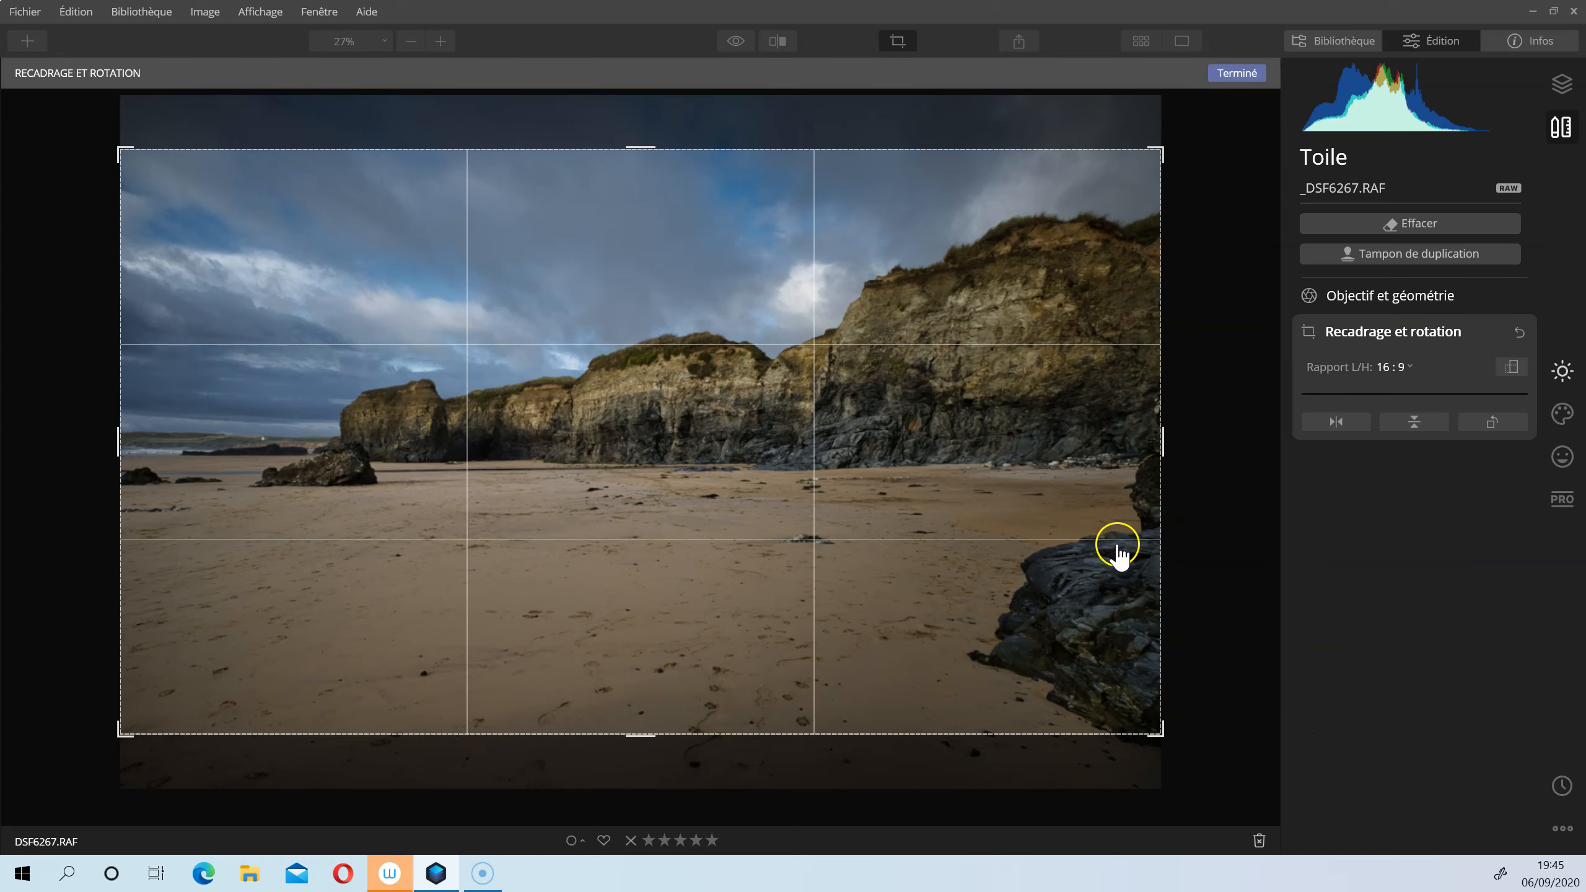
left_click_drag(980, 470, 978, 430)
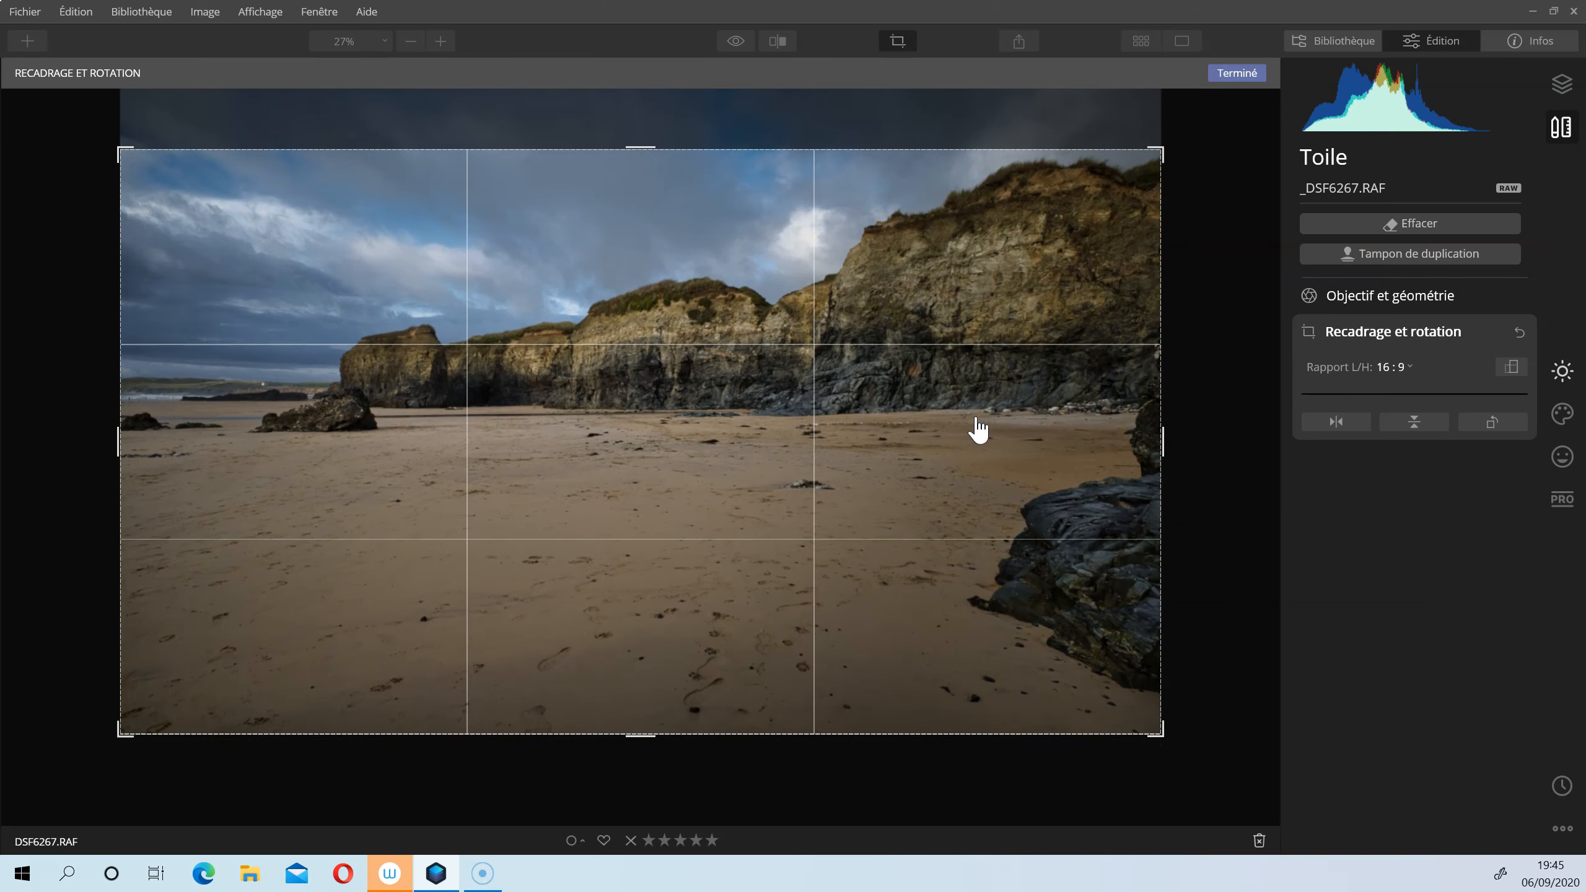
key("Return")
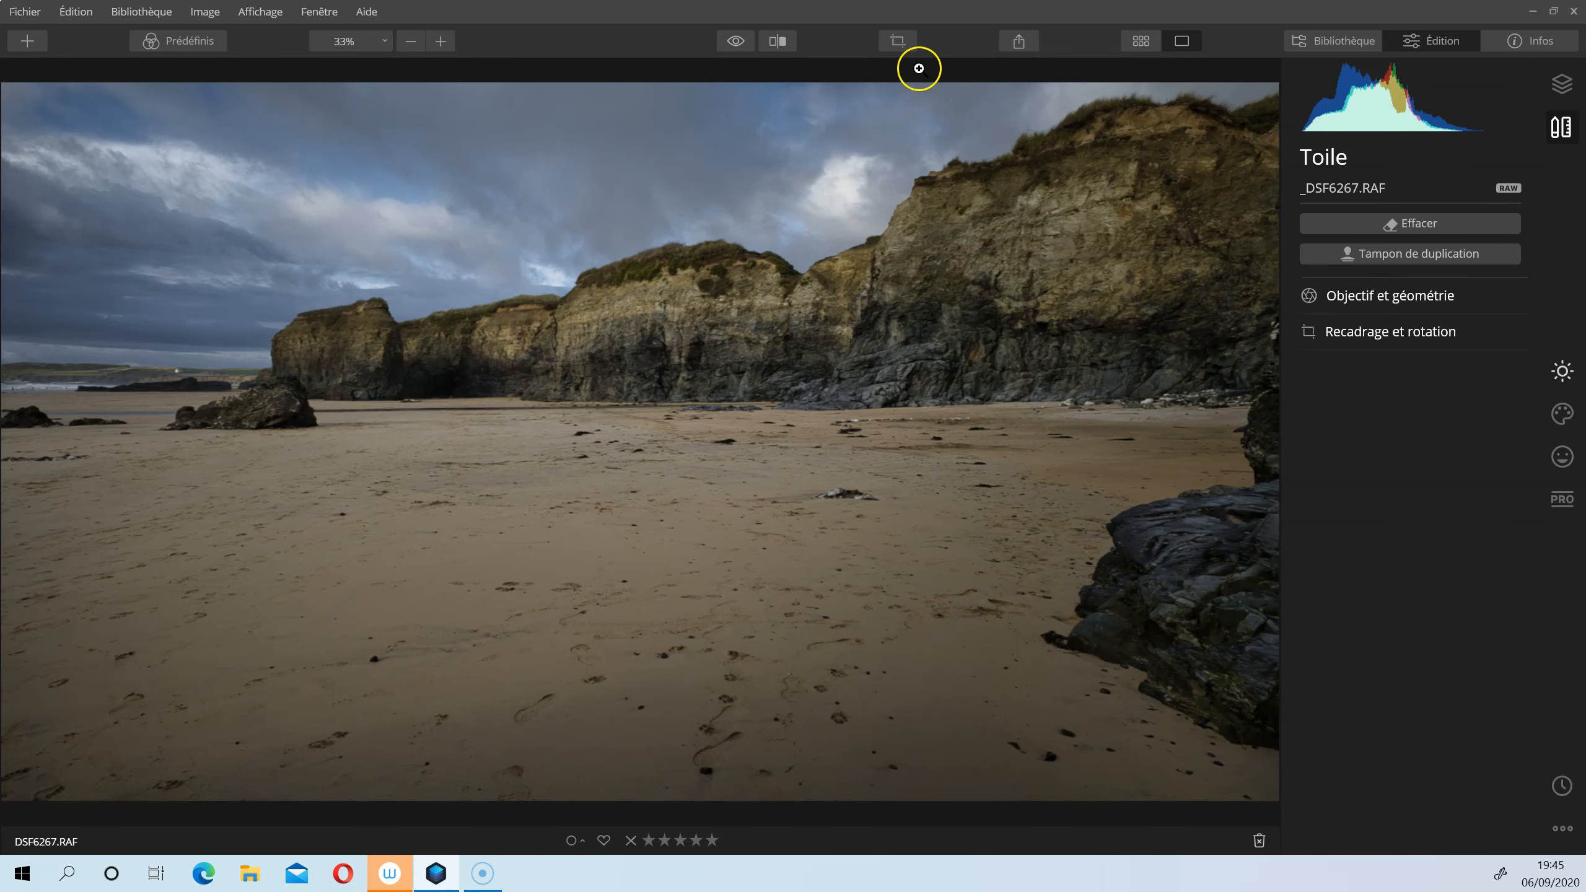
Step: Reopen the 16:9 crop, shift the image down in the frame to keep more sky, and apply it
left_click(898, 44)
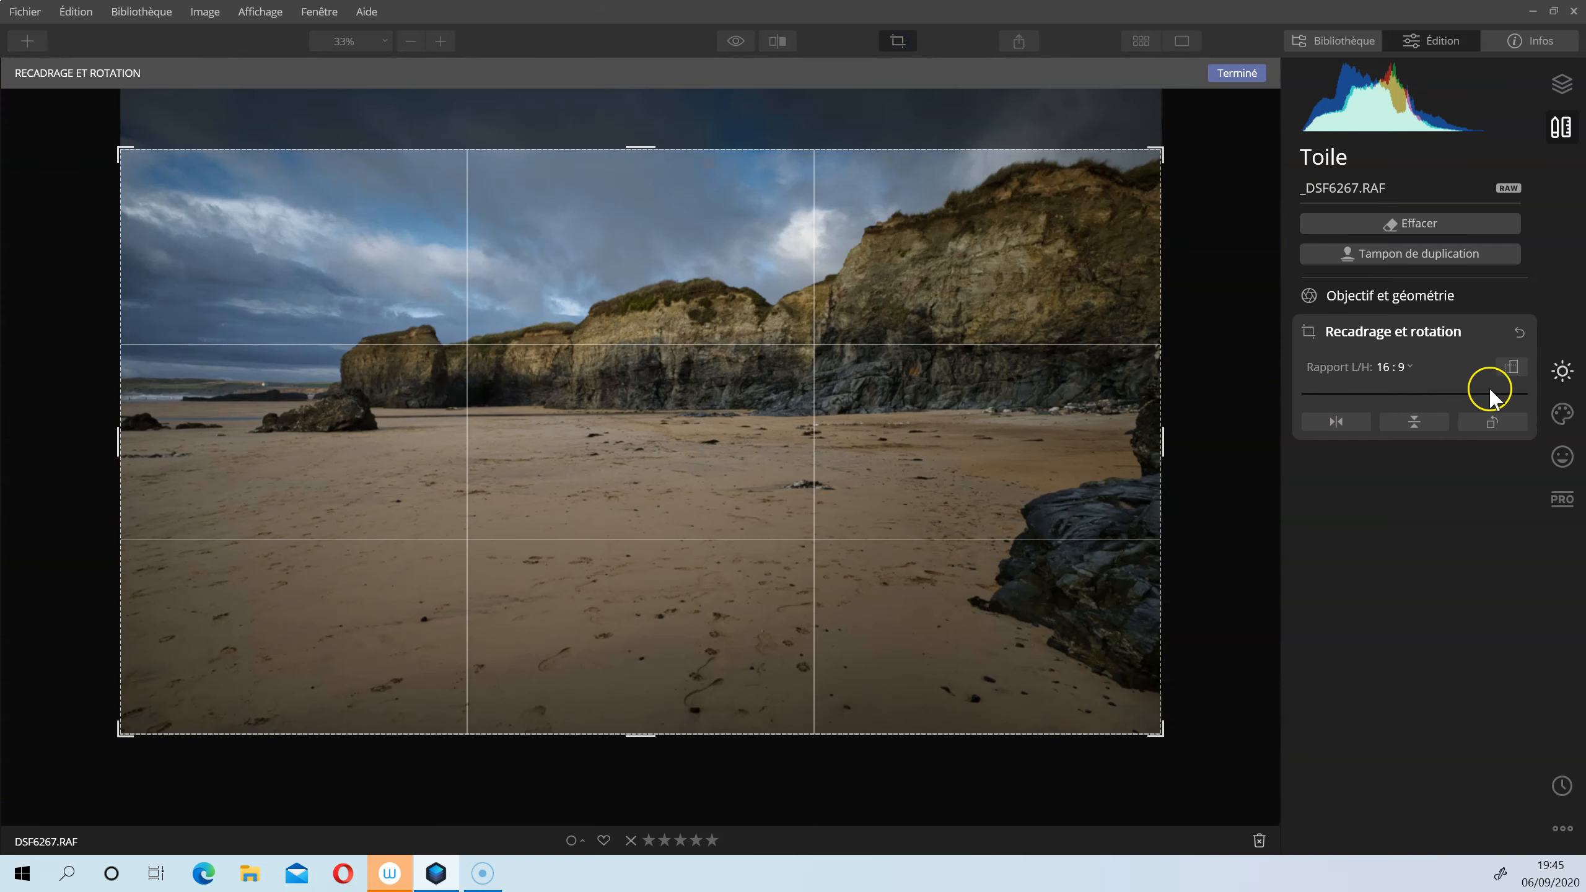
left_click_drag(871, 431, 884, 471)
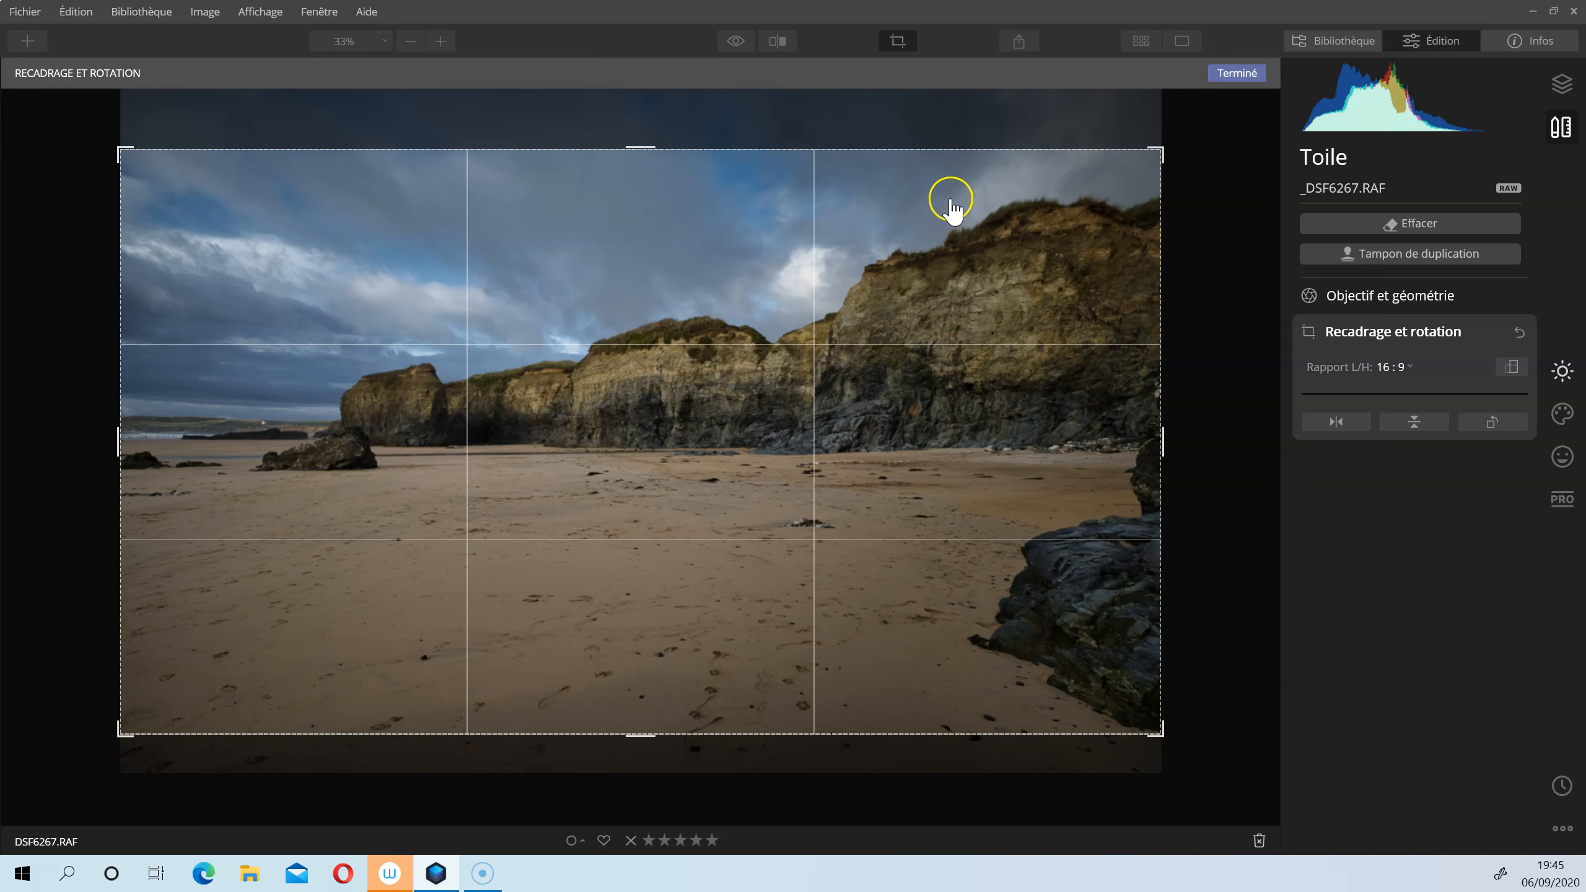
key("Return")
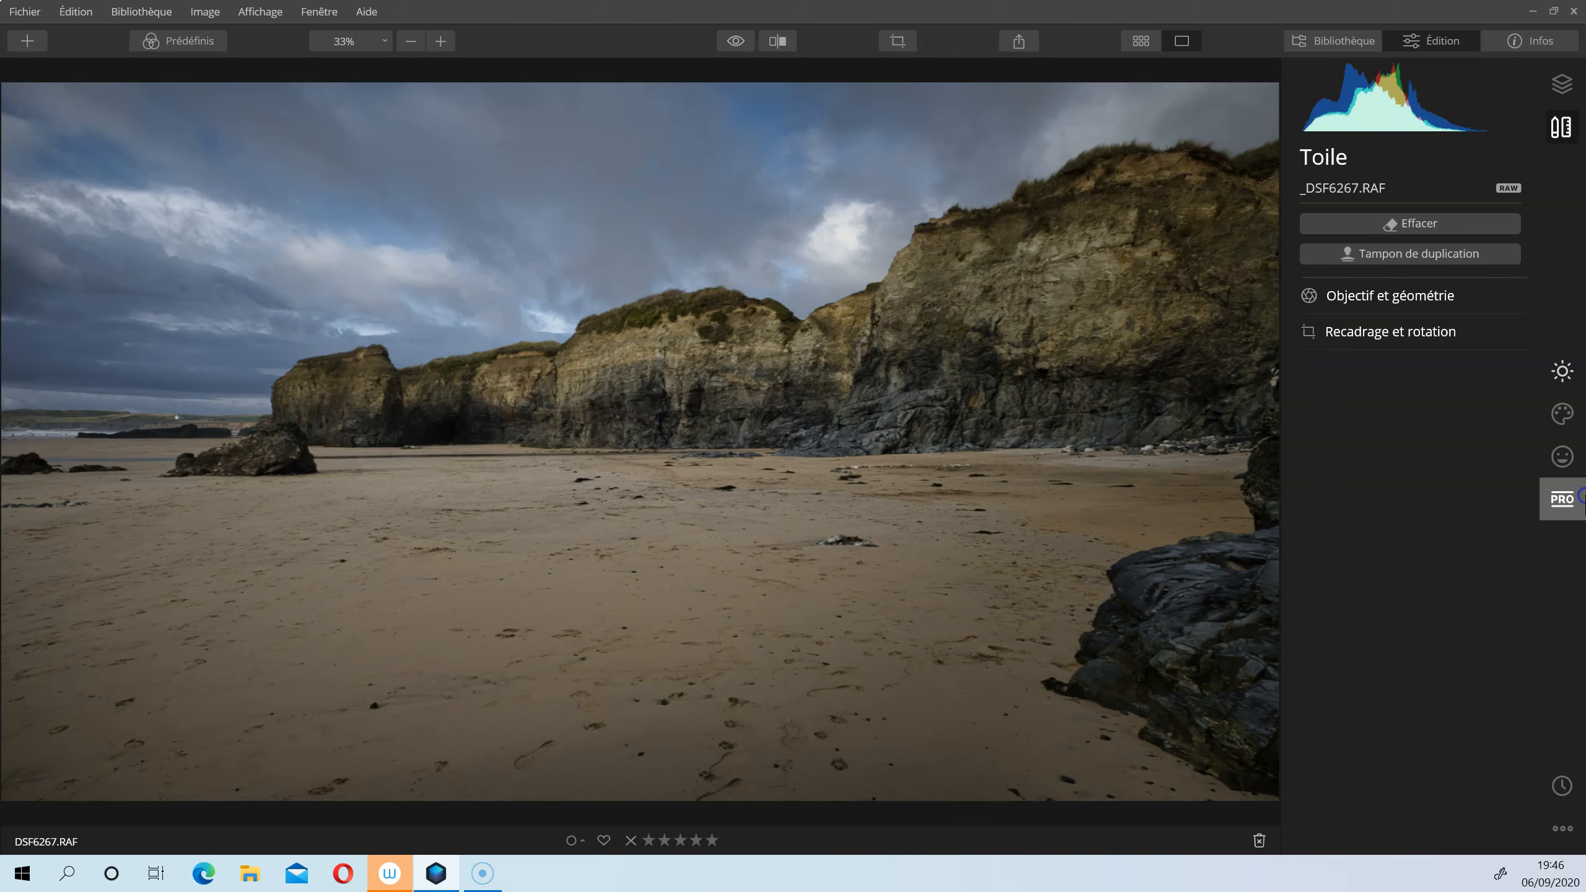
Step: Start painting with the professional Densité +/densité - tool in Éclaircir mode and set the brush Intensité to 10%
left_click(1581, 498)
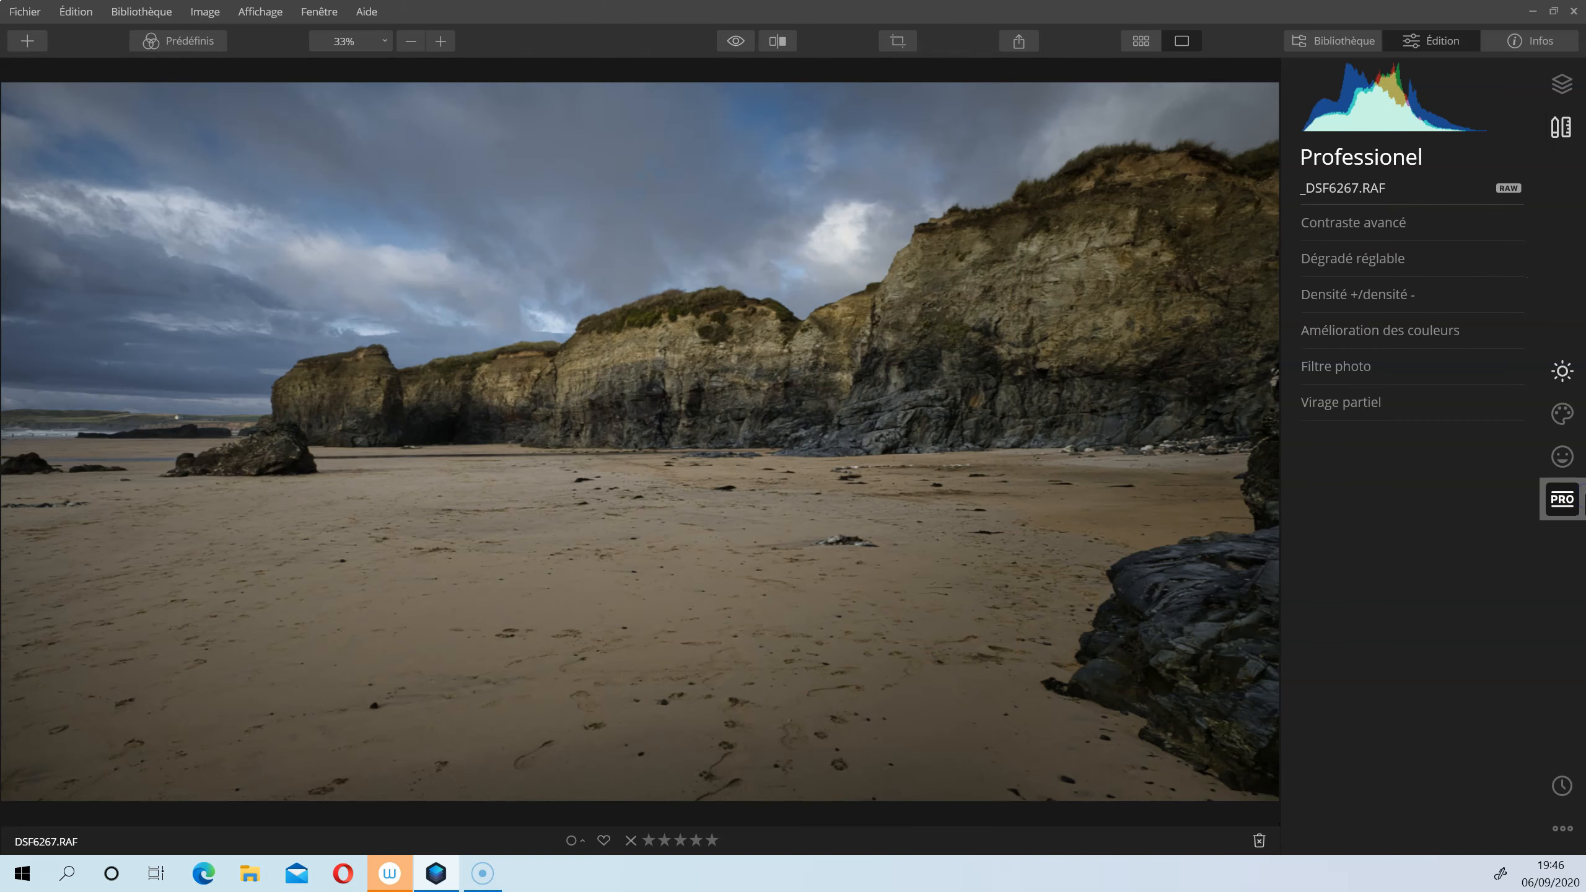
left_click(1353, 299)
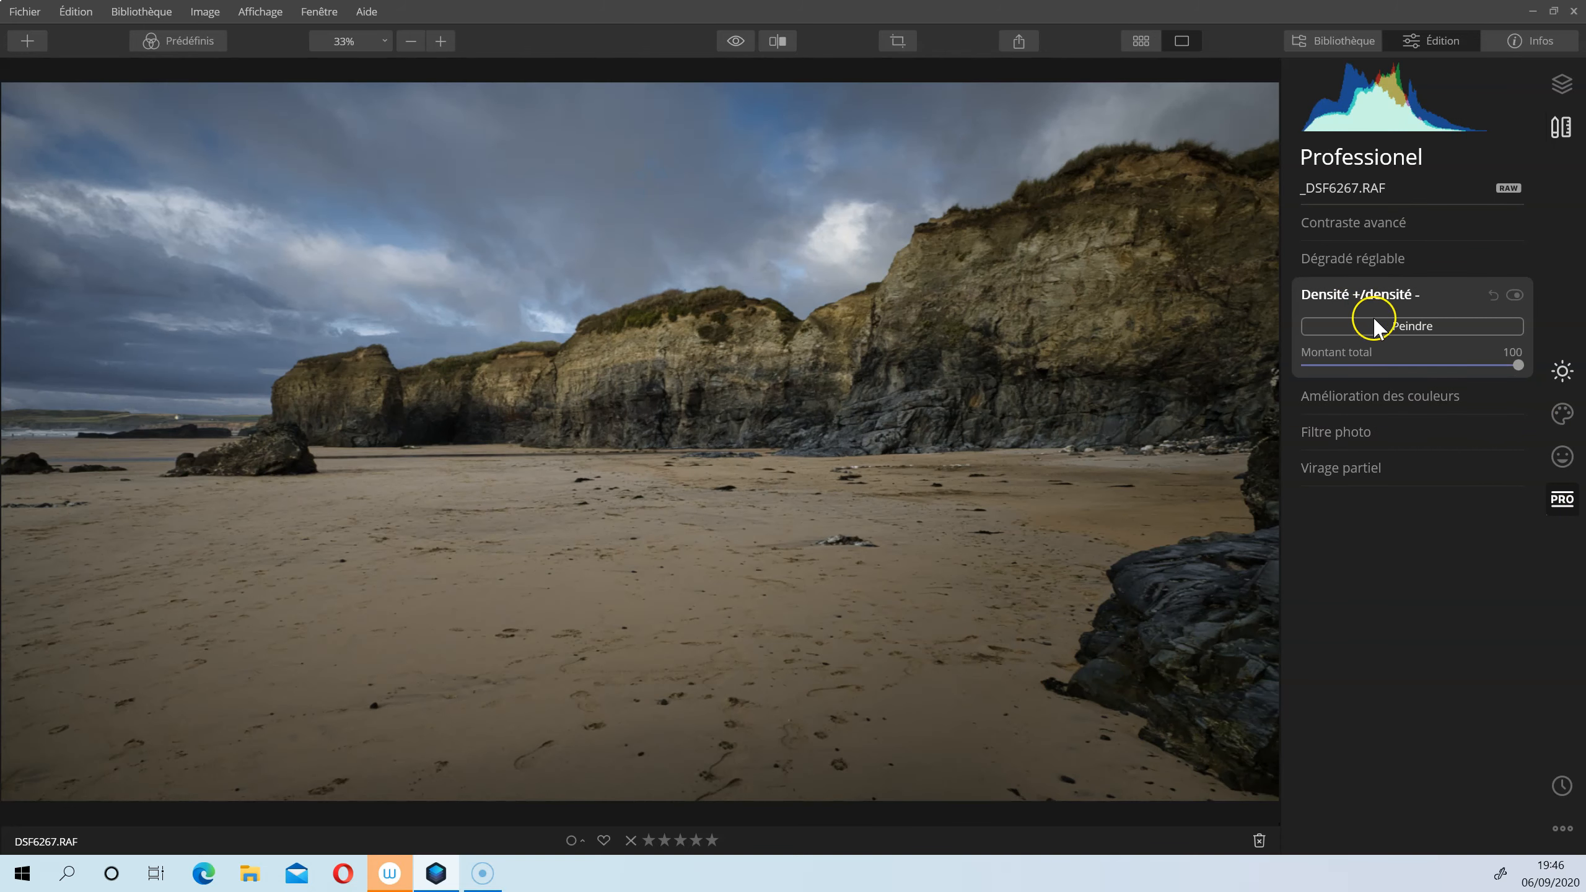
left_click(1405, 330)
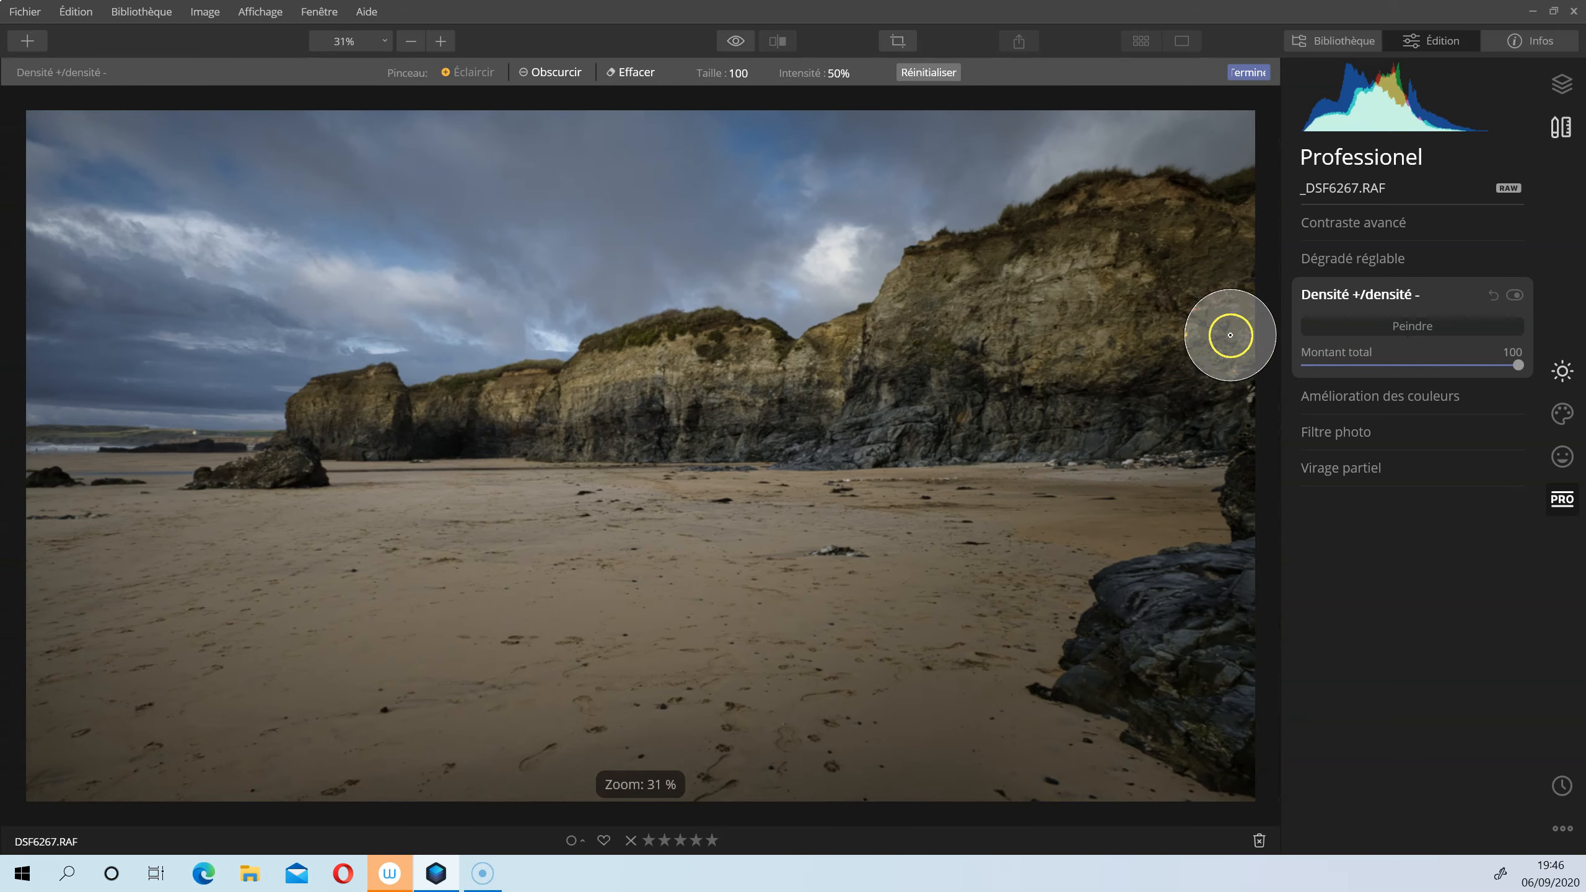
left_click(787, 161)
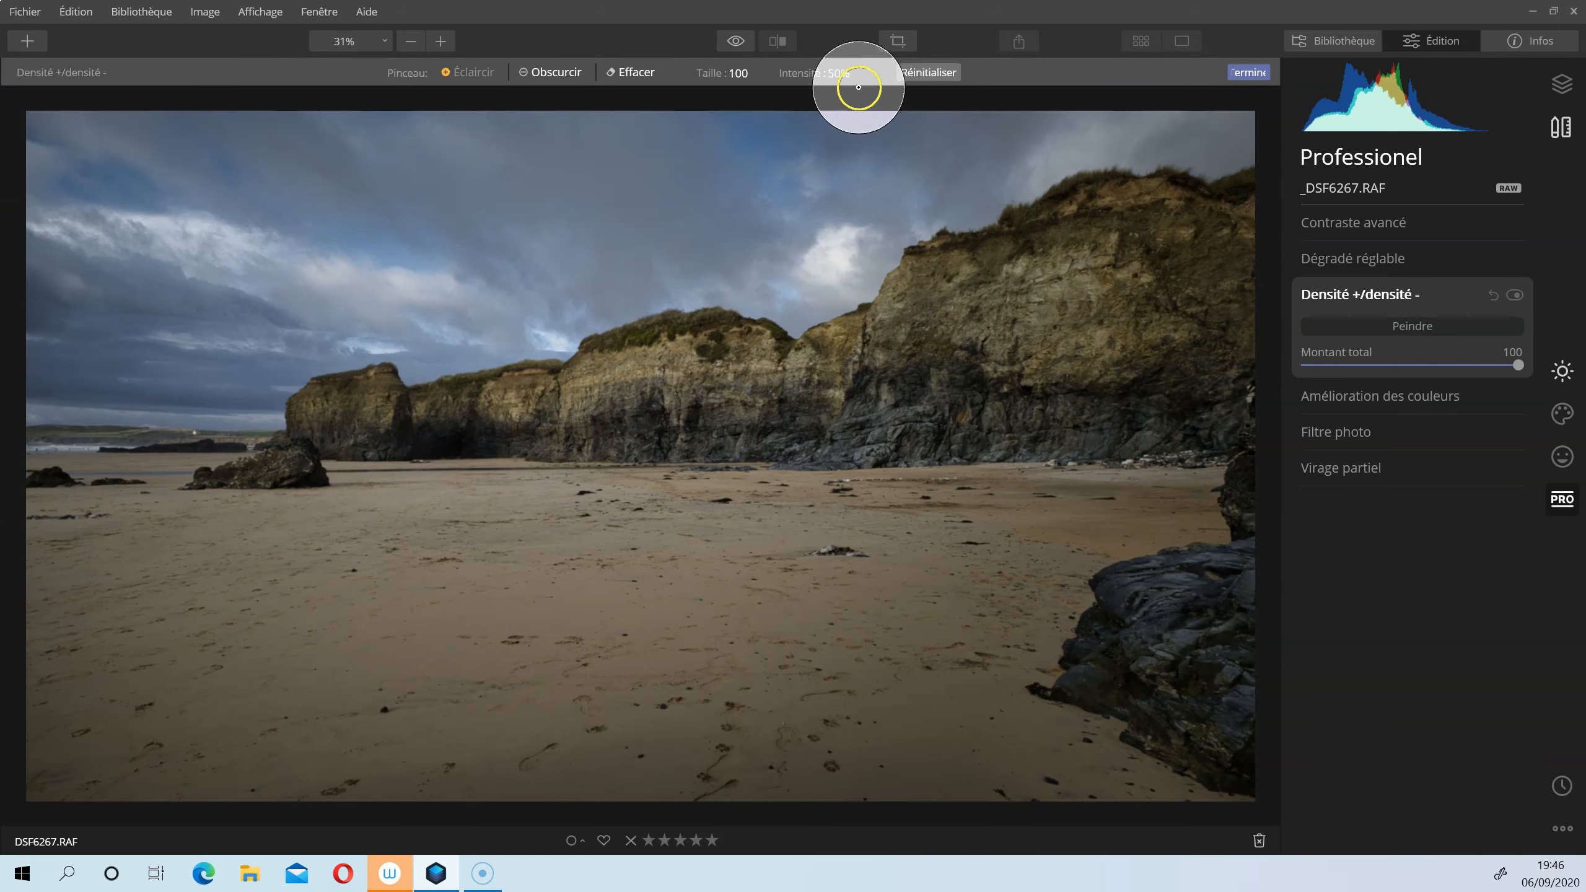
left_click(838, 74)
left_click_drag(814, 107, 799, 107)
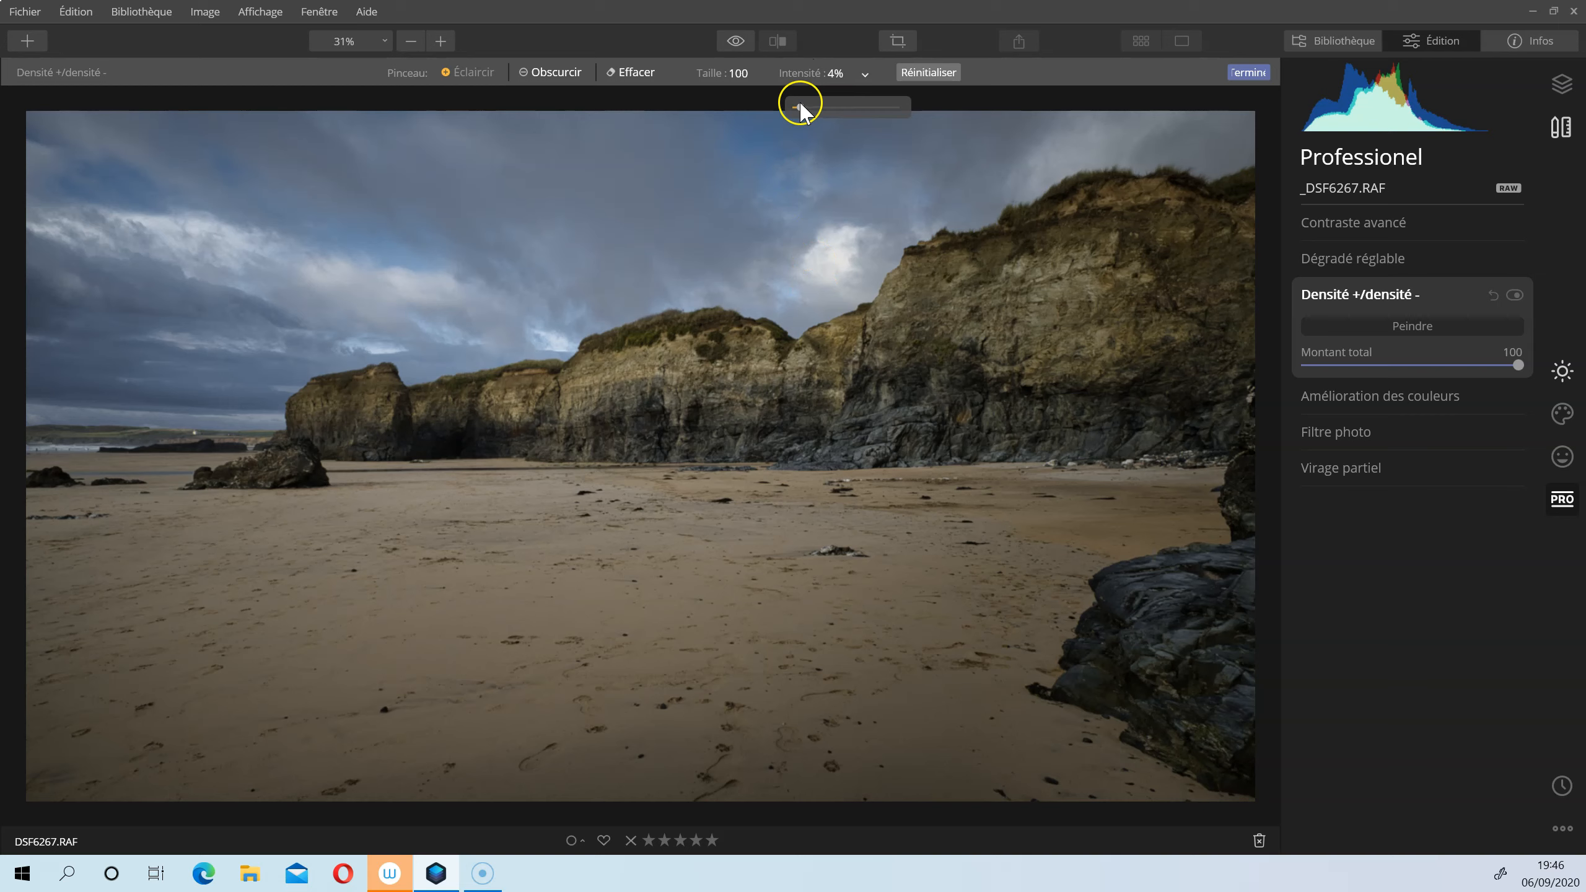
left_click_drag(805, 109, 806, 108)
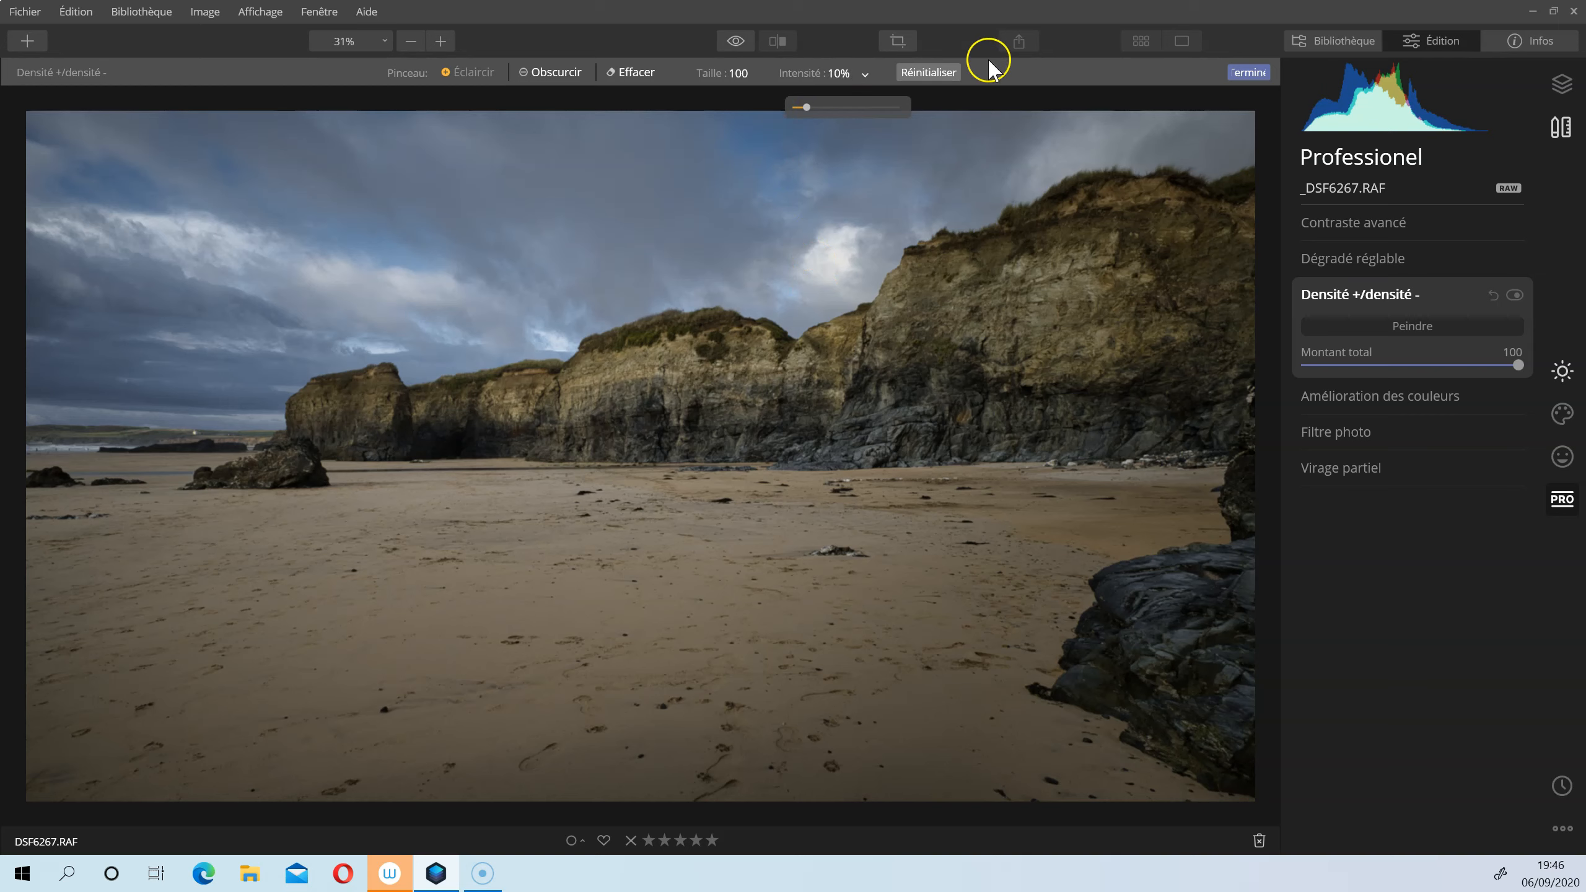
left_click(1035, 69)
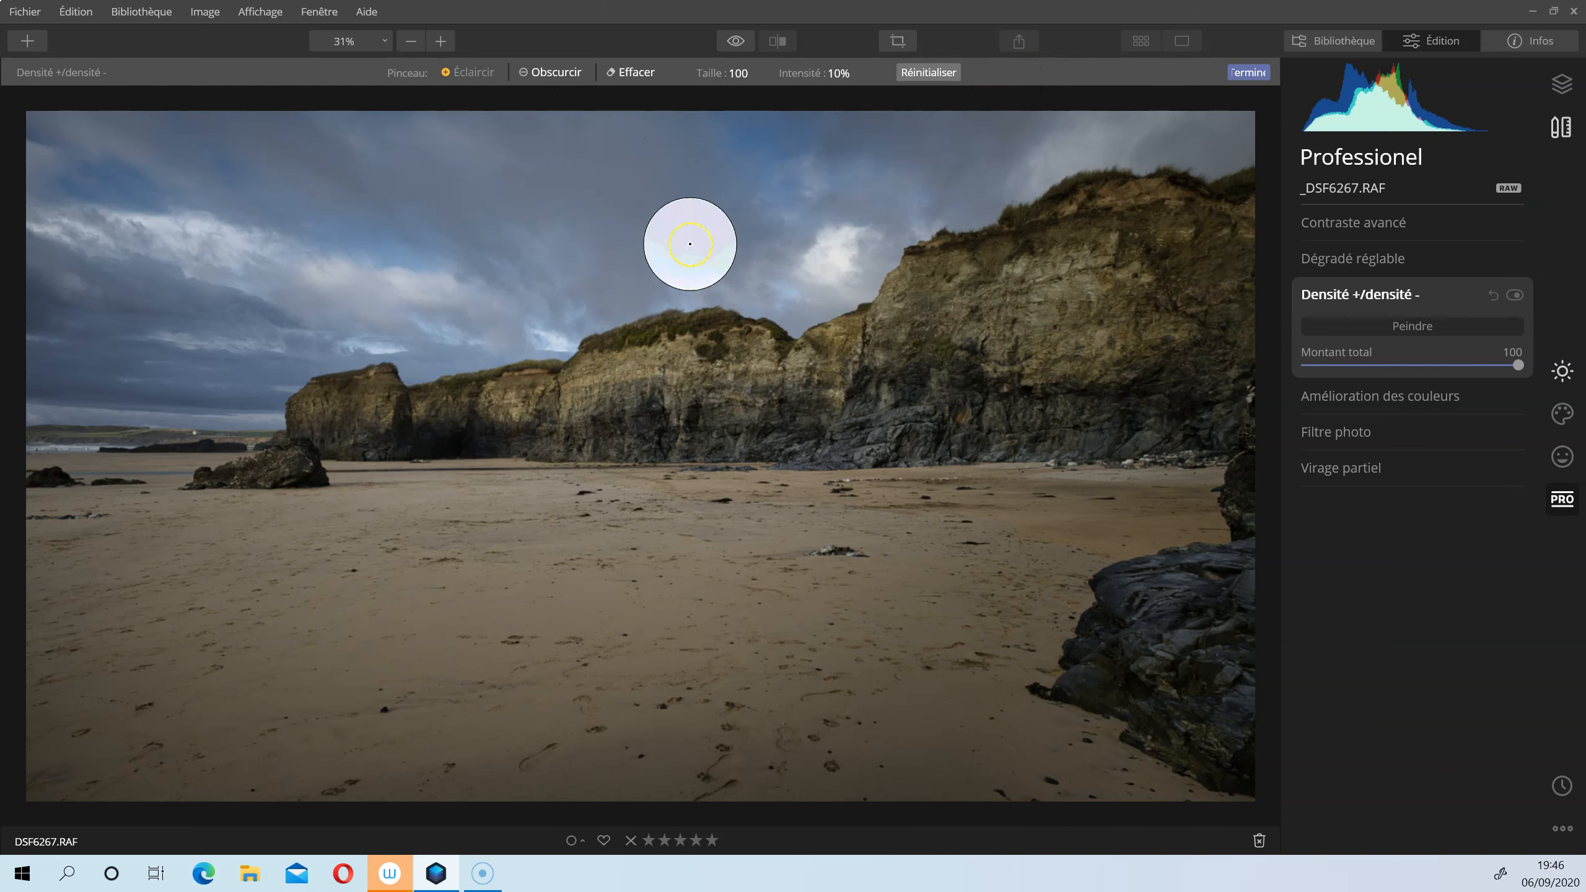
Step: Reduce the Éclaircir brush Taille to 40 and paint over parts of the cliffs and the foreground rocks
scroll(690, 243, "down", 10)
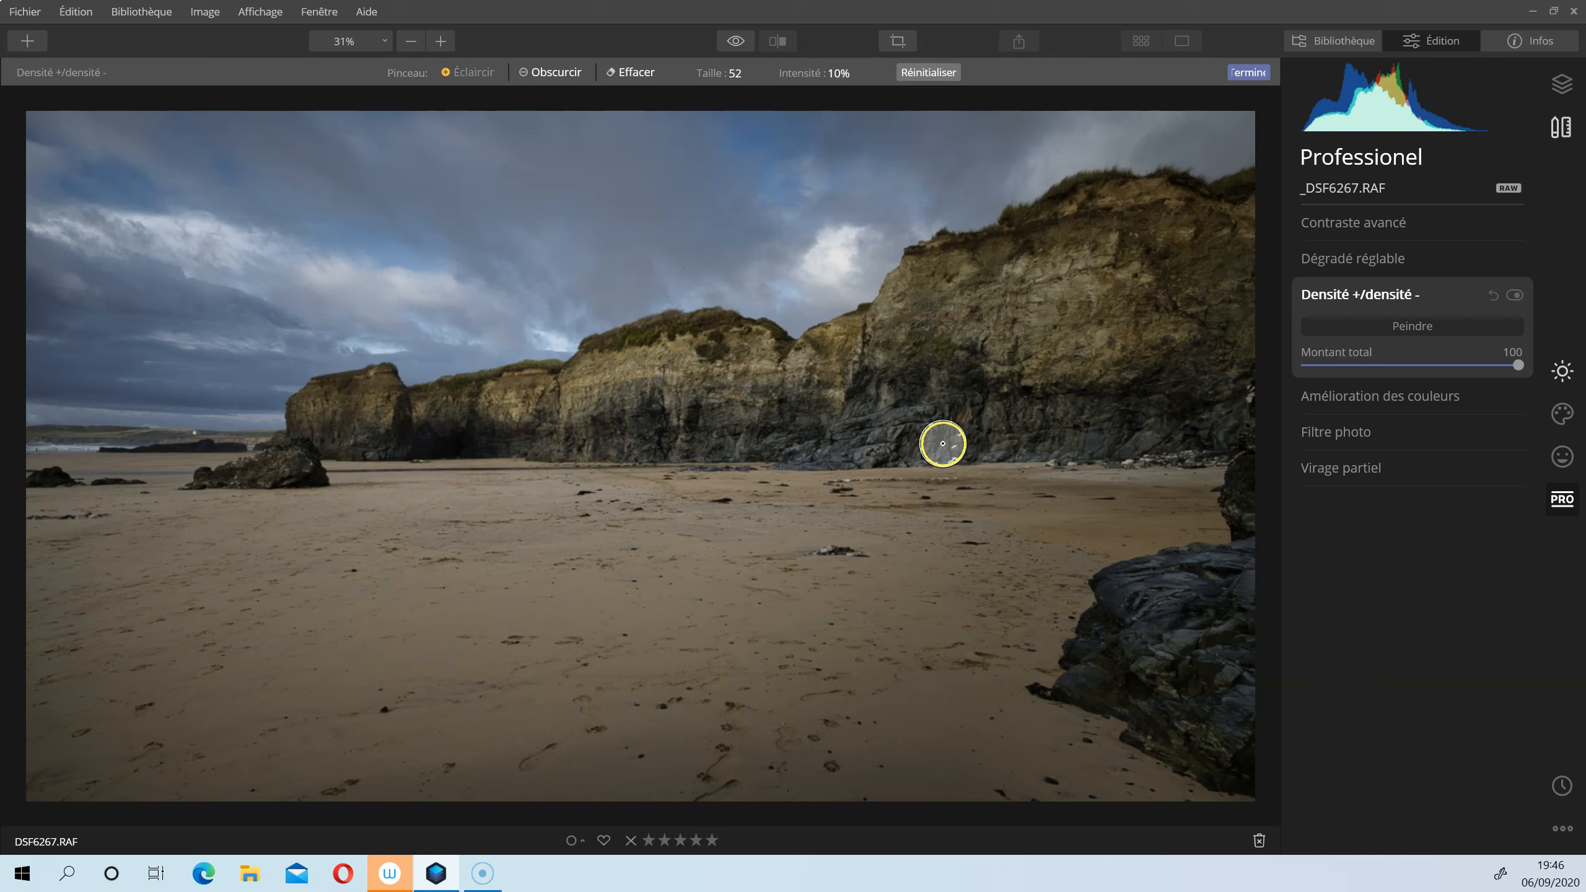
scroll(775, 382, "down", 4)
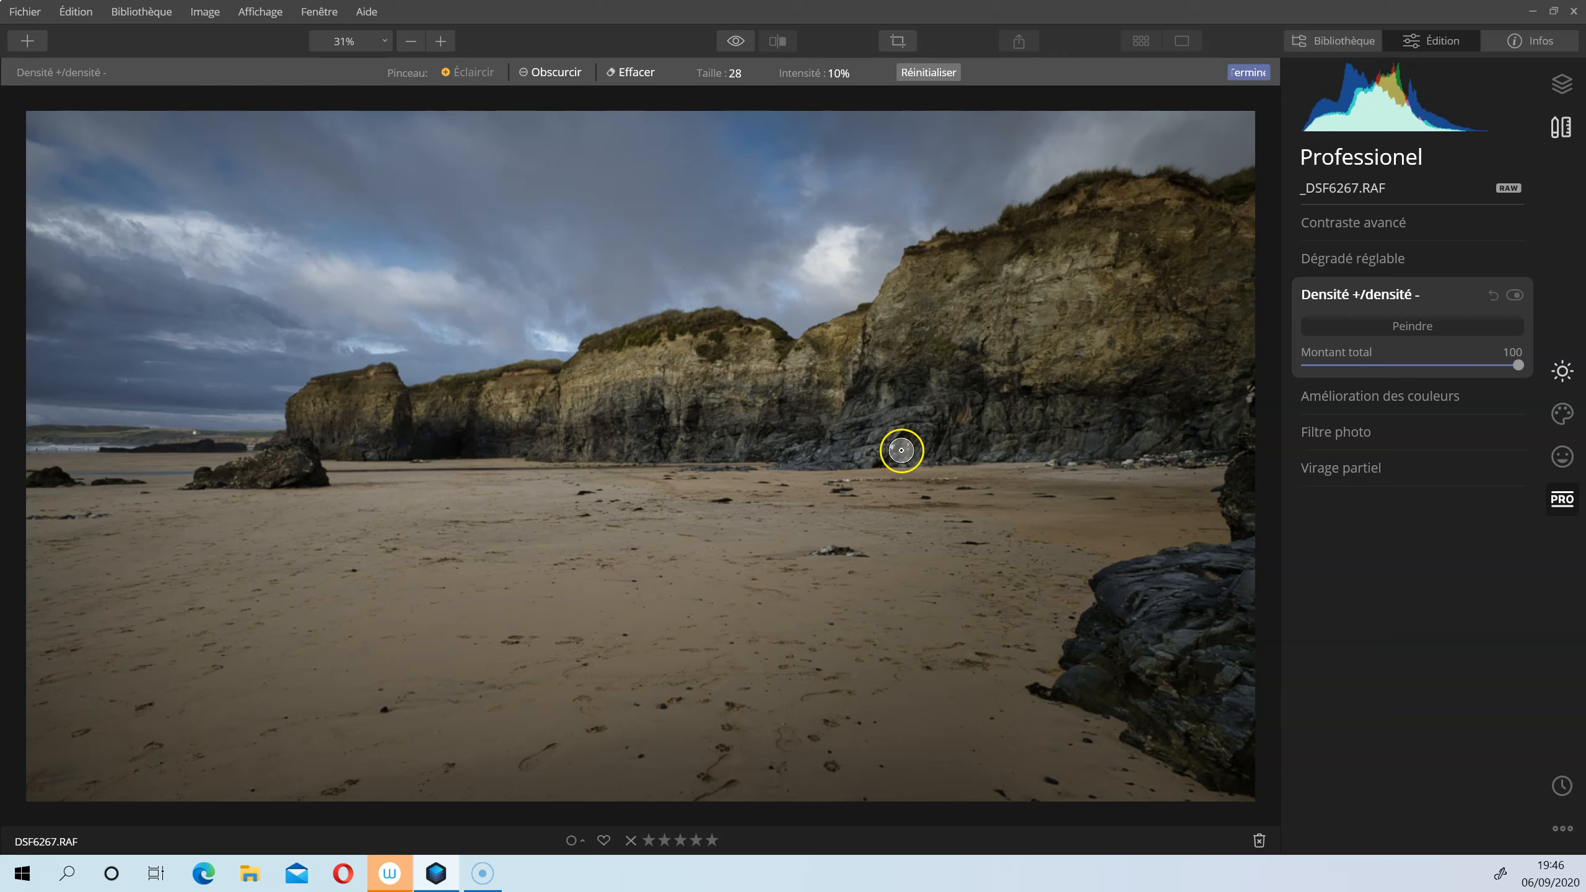
mouse_move(874, 413)
left_mouse_down()
mouse_move(853, 435)
mouse_move(906, 417)
left_mouse_up()
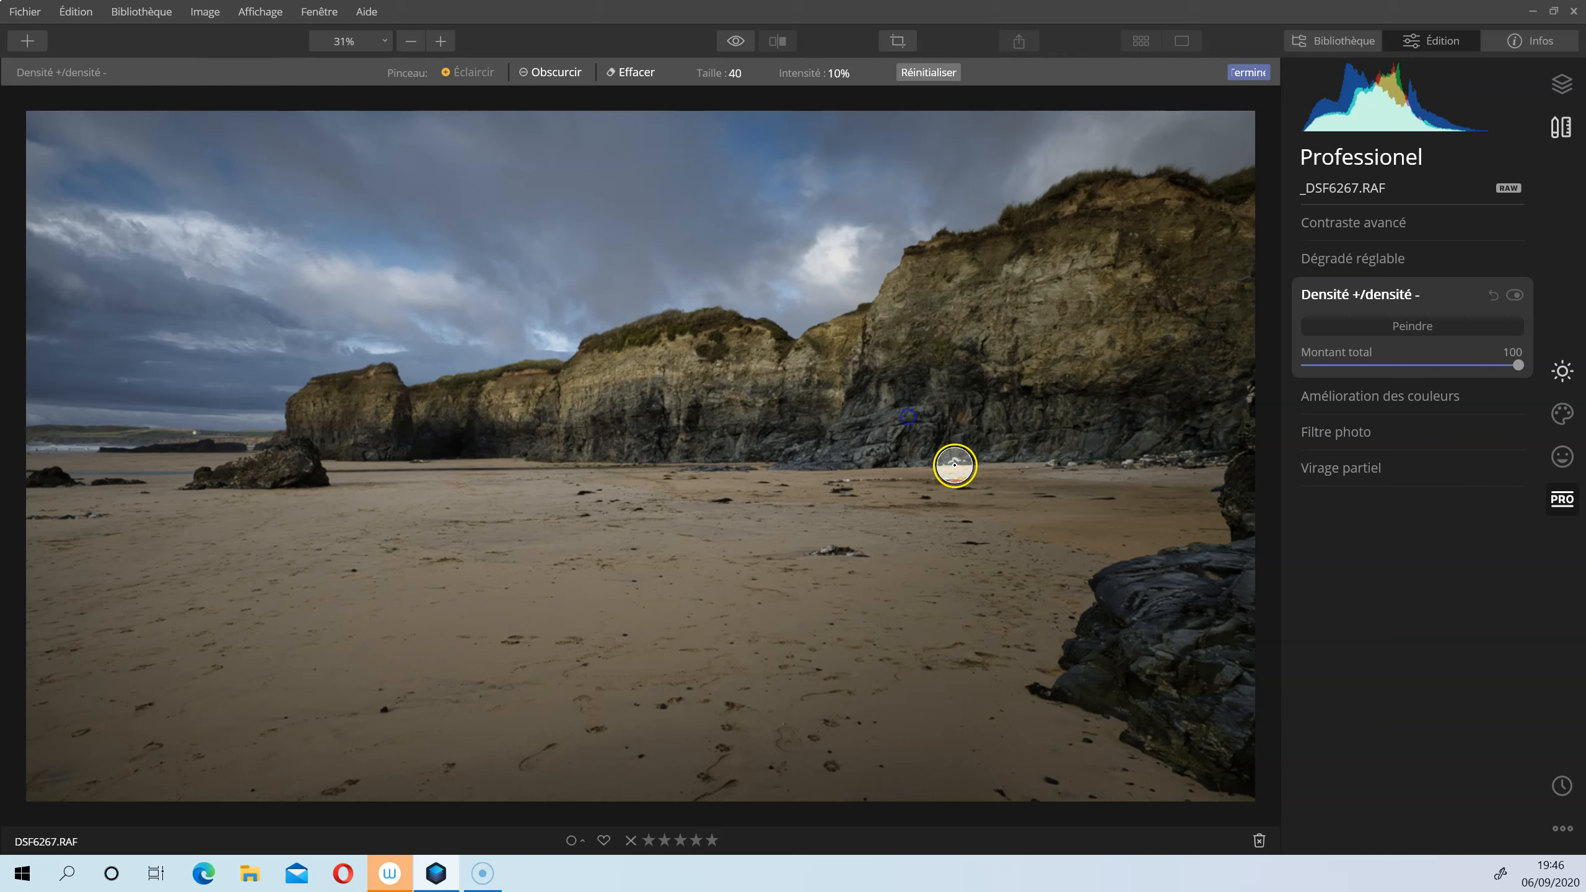
mouse_move(961, 481)
left_mouse_down()
mouse_move(969, 418)
mouse_move(1033, 444)
mouse_move(998, 408)
mouse_move(1037, 448)
mouse_move(1028, 421)
mouse_move(1095, 423)
mouse_move(1108, 452)
mouse_move(1102, 437)
mouse_move(1171, 433)
left_mouse_up()
mouse_move(689, 430)
left_mouse_down()
mouse_move(642, 426)
mouse_move(619, 402)
mouse_move(497, 469)
mouse_move(388, 438)
mouse_move(492, 447)
left_mouse_up()
left_click(1185, 584)
left_click(888, 326)
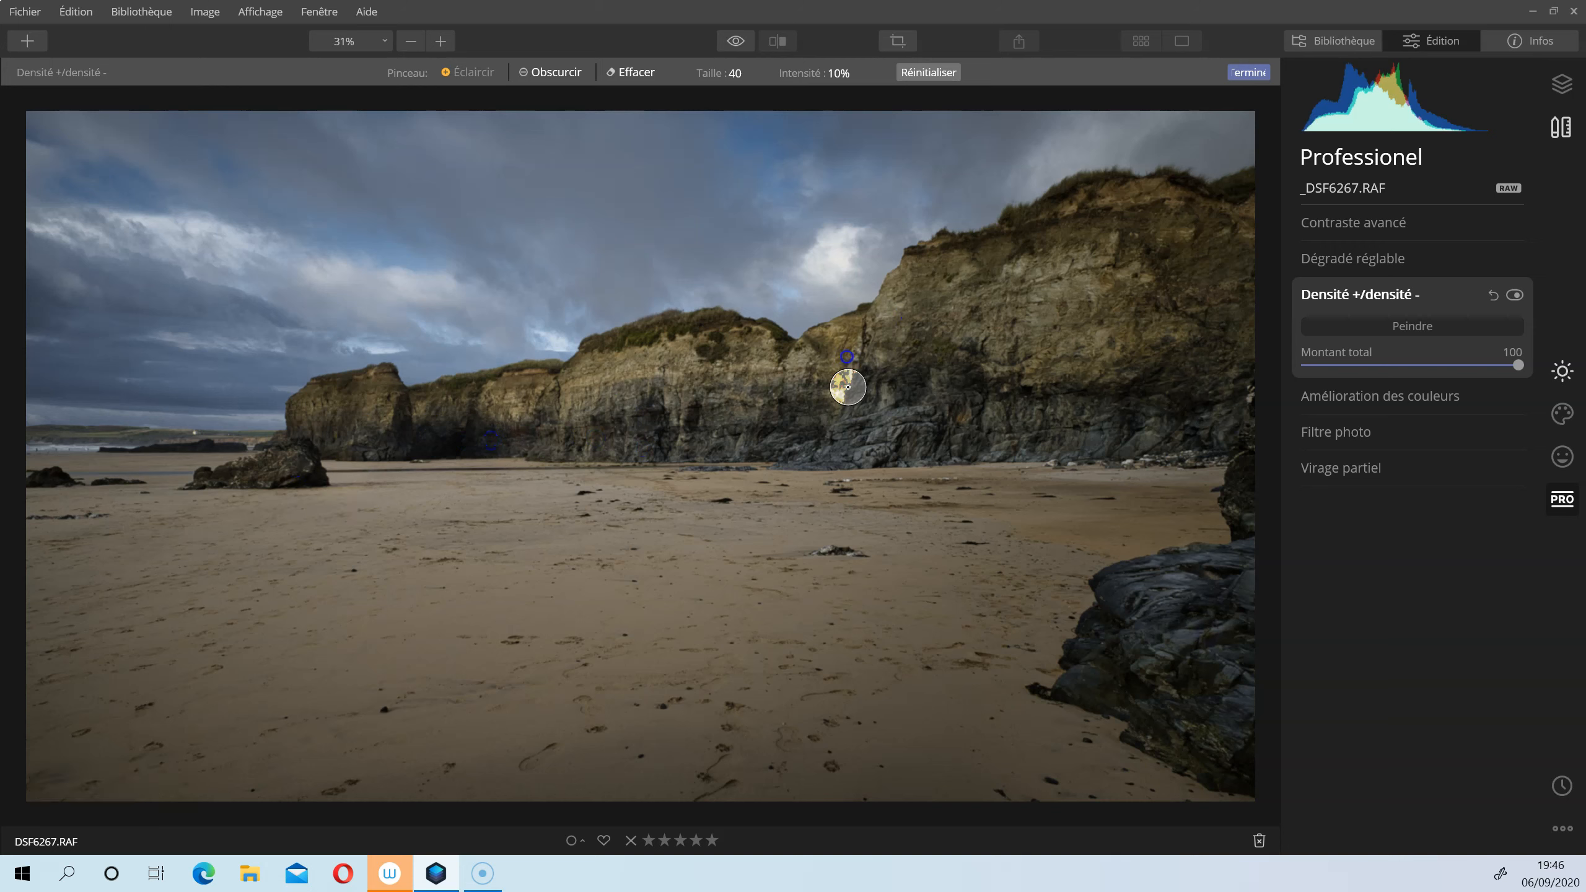
left_click(987, 350)
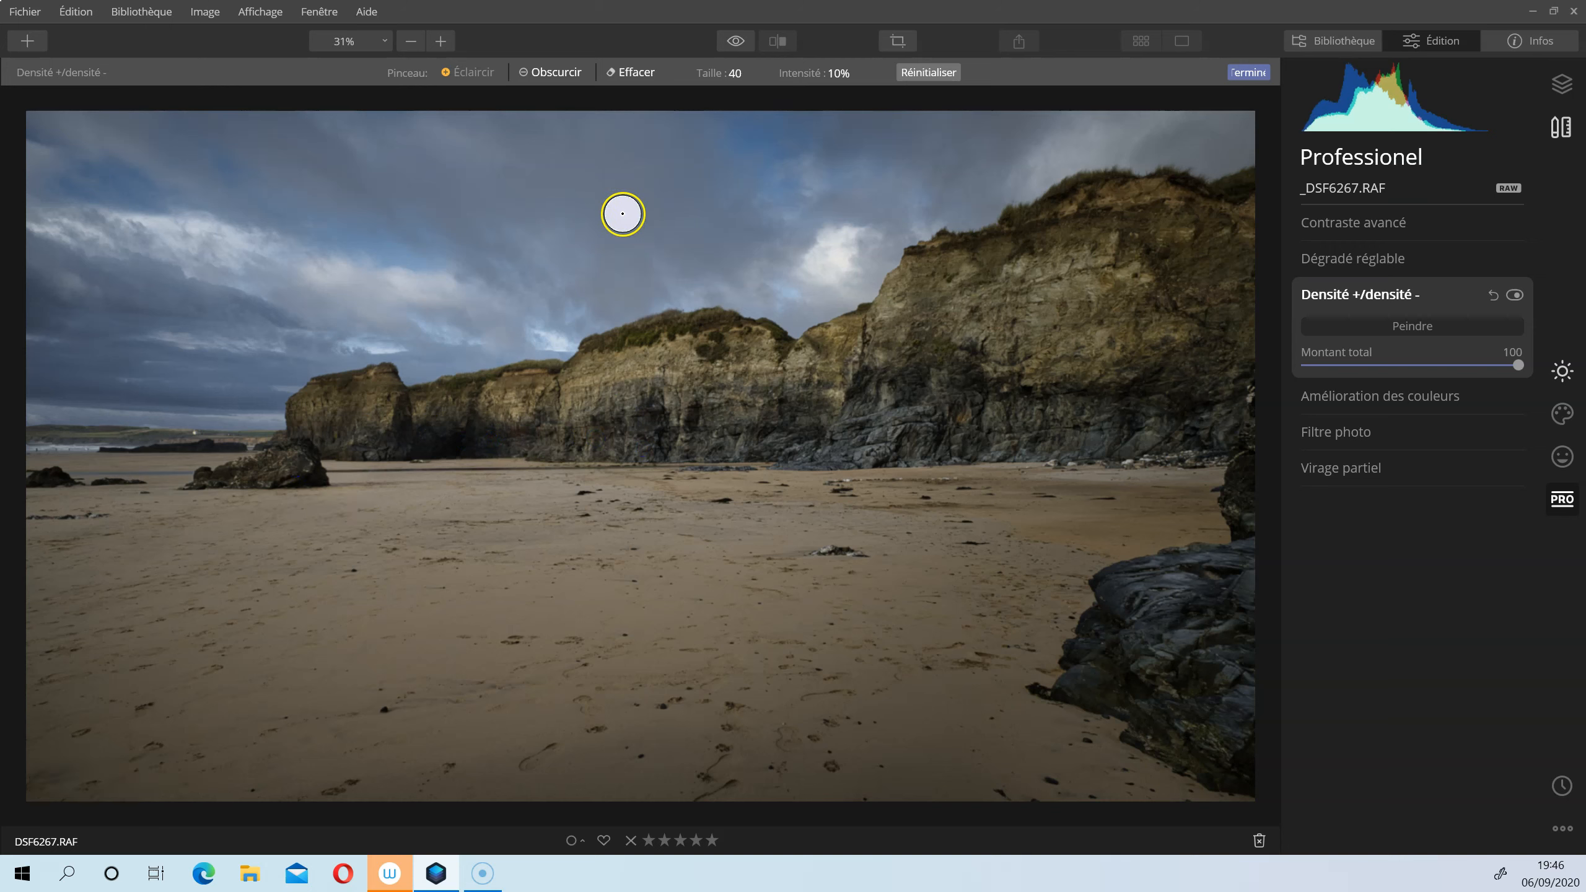
Step: Switch the Densité +/densité - brush to Obscurcir and paint over parts of the cliffs and the foreground rocks
left_click(555, 73)
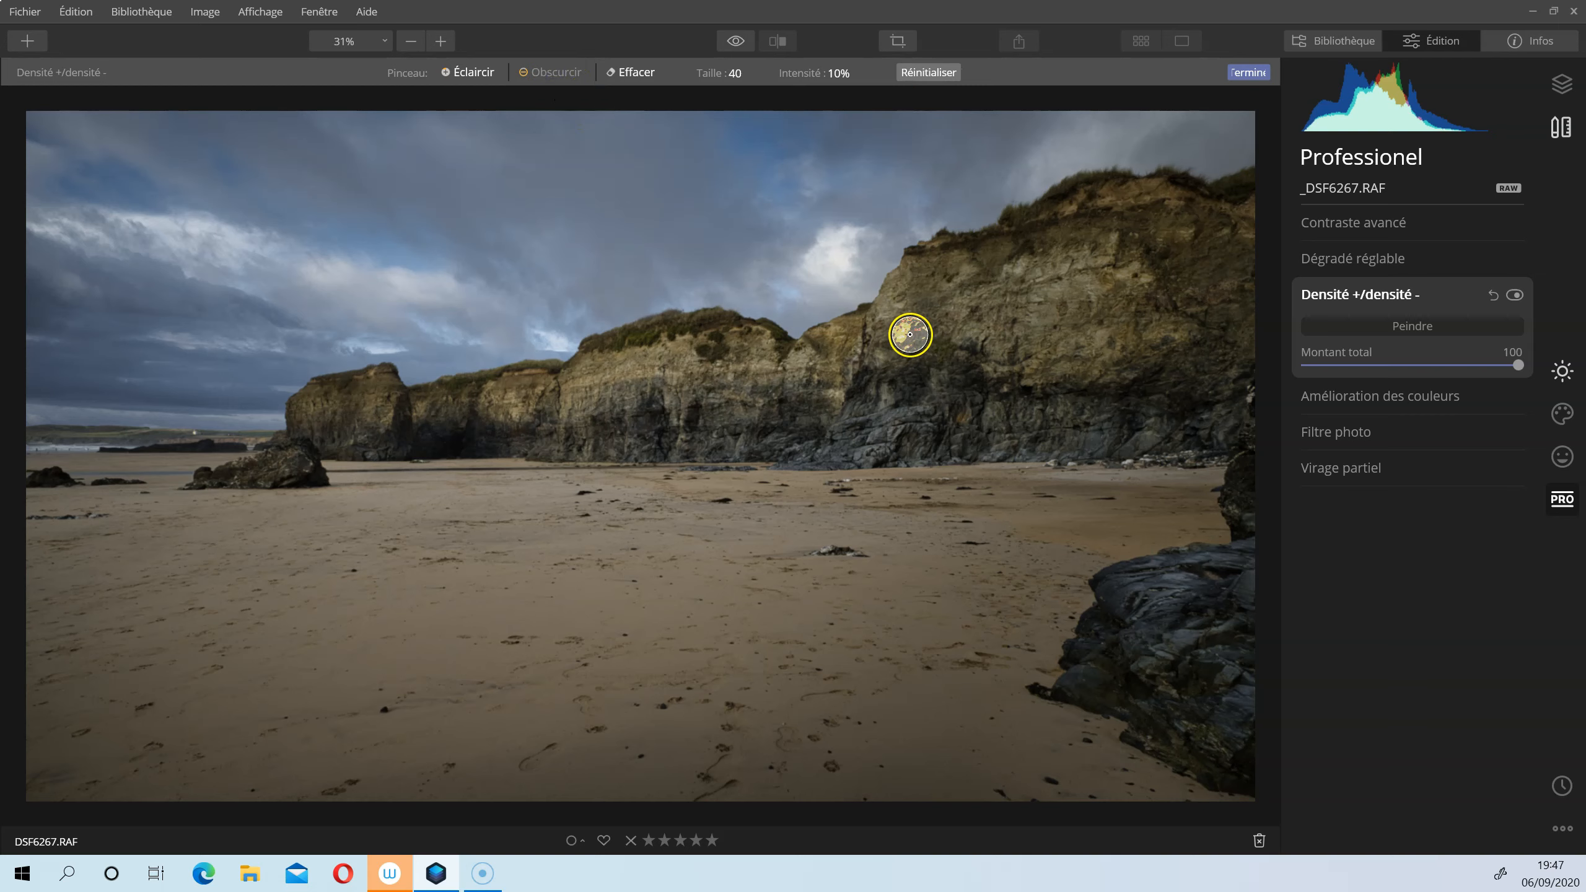
mouse_move(894, 324)
left_mouse_down()
mouse_move(899, 388)
mouse_move(870, 432)
mouse_move(771, 365)
left_mouse_up()
mouse_move(943, 296)
left_mouse_down()
mouse_move(1186, 344)
mouse_move(1026, 248)
mouse_move(555, 390)
mouse_move(478, 389)
mouse_move(655, 425)
mouse_move(577, 454)
mouse_move(937, 666)
mouse_move(1111, 642)
left_mouse_up()
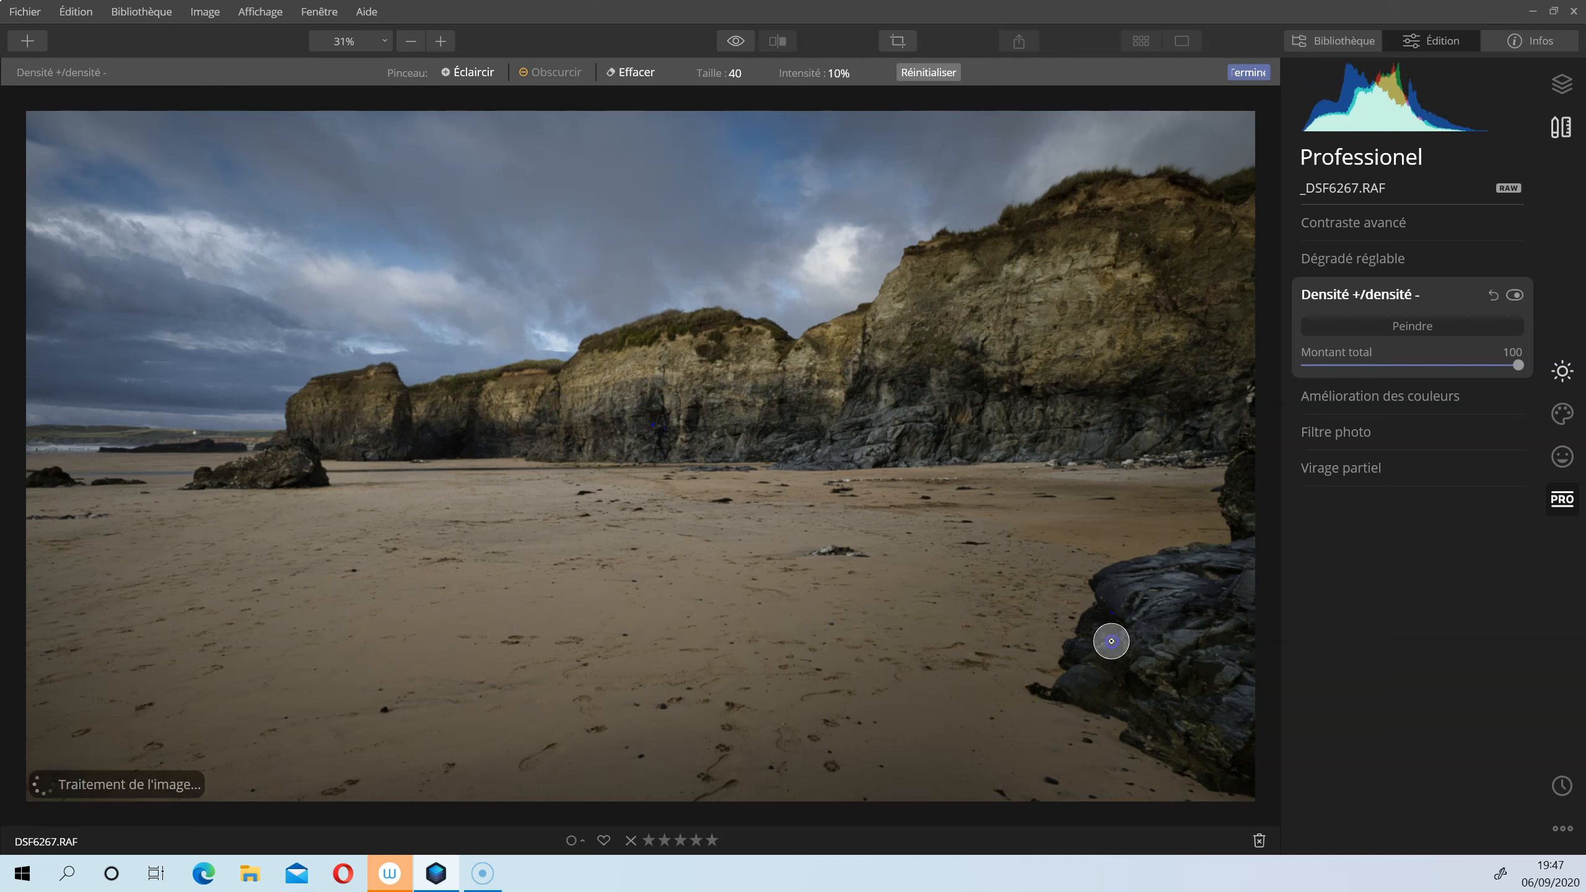
mouse_move(846, 627)
left_mouse_down()
mouse_move(152, 341)
mouse_move(36, 325)
mouse_move(293, 345)
mouse_move(25, 355)
mouse_move(82, 227)
mouse_move(27, 226)
mouse_move(321, 348)
mouse_move(54, 397)
mouse_move(294, 423)
mouse_move(432, 392)
mouse_move(756, 187)
mouse_move(865, 157)
mouse_move(893, 176)
mouse_move(1010, 148)
mouse_move(965, 258)
mouse_move(1209, 197)
mouse_move(555, 286)
mouse_move(464, 232)
mouse_move(532, 258)
mouse_move(370, 132)
mouse_move(714, 193)
mouse_move(658, 288)
mouse_move(804, 270)
mouse_move(344, 173)
mouse_move(115, 191)
mouse_move(238, 169)
mouse_move(52, 140)
mouse_move(1266, 318)
left_mouse_up()
Step: Reduce the Densité +/densité - Montant total to 39
left_click_drag(1486, 366, 1436, 370)
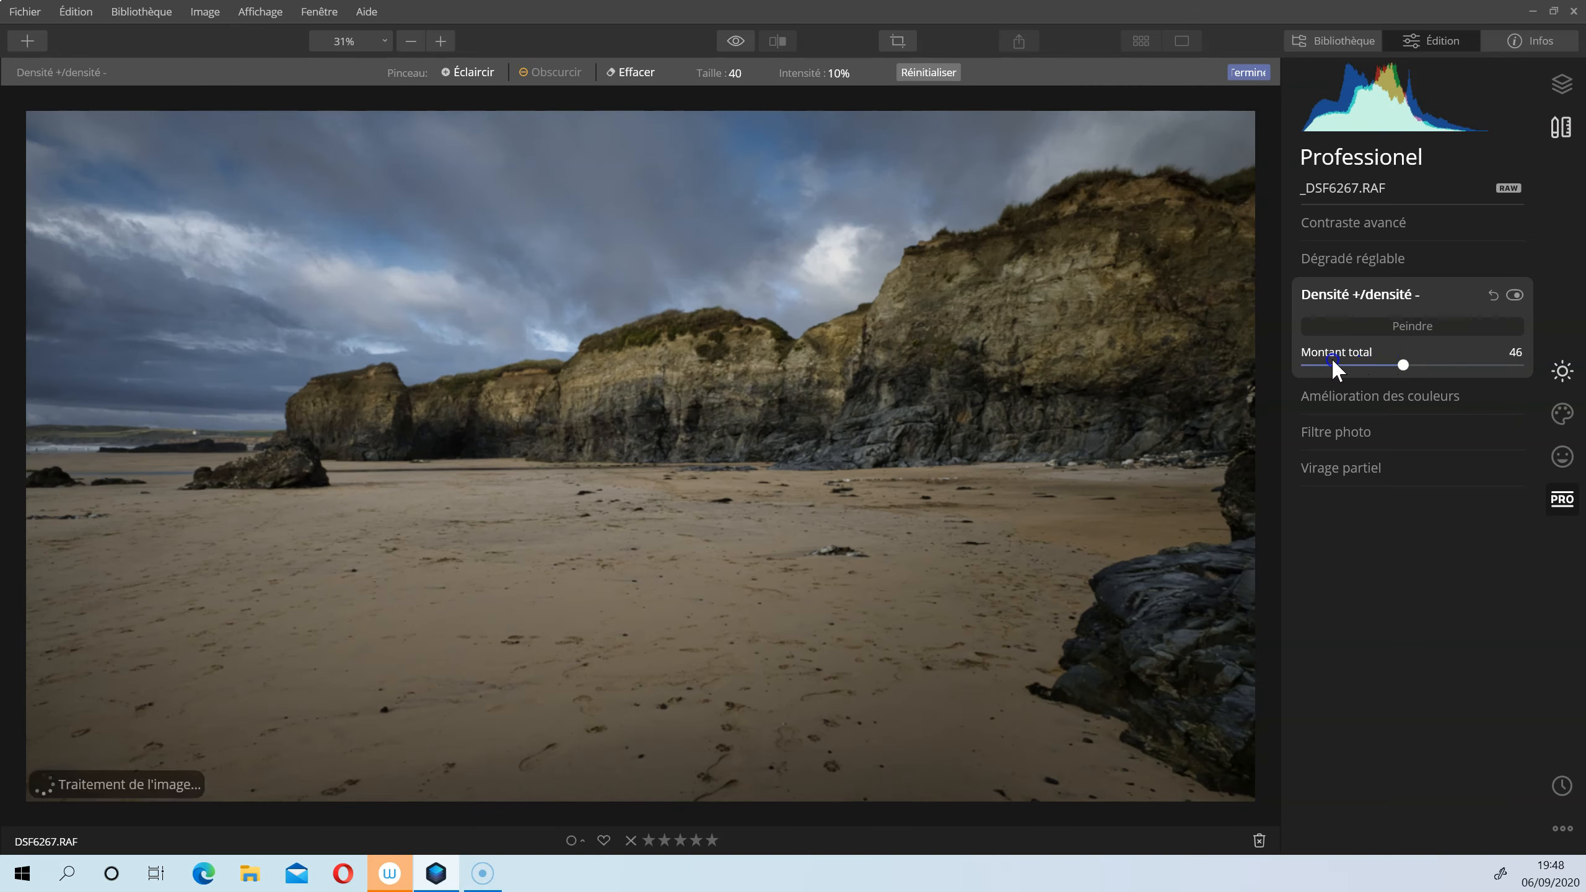
left_click_drag(1403, 365, 1356, 366)
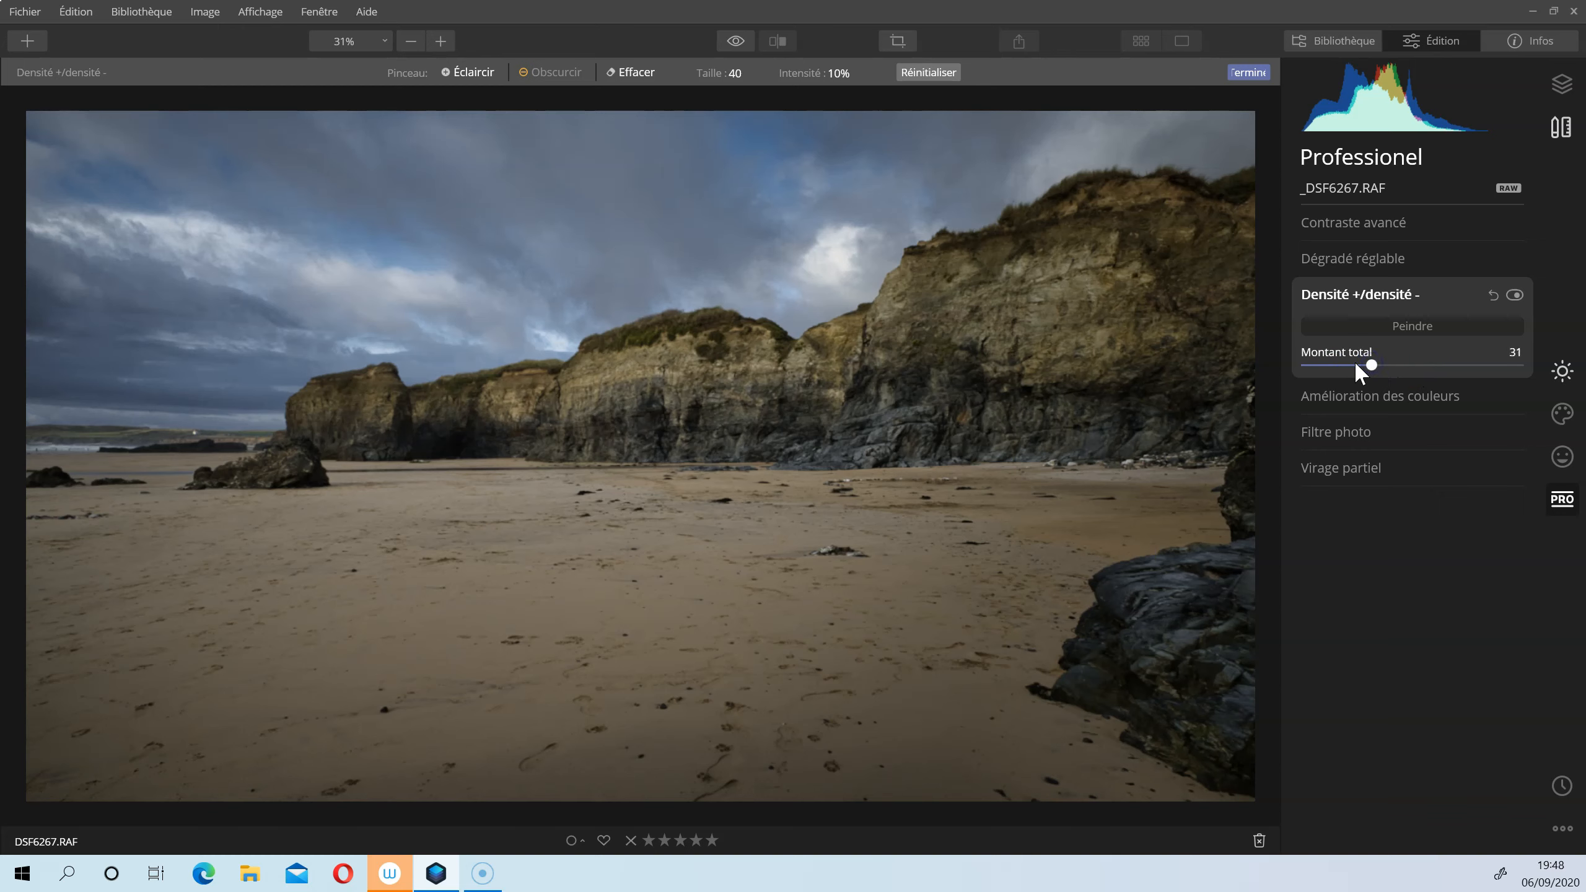
left_click(1373, 363)
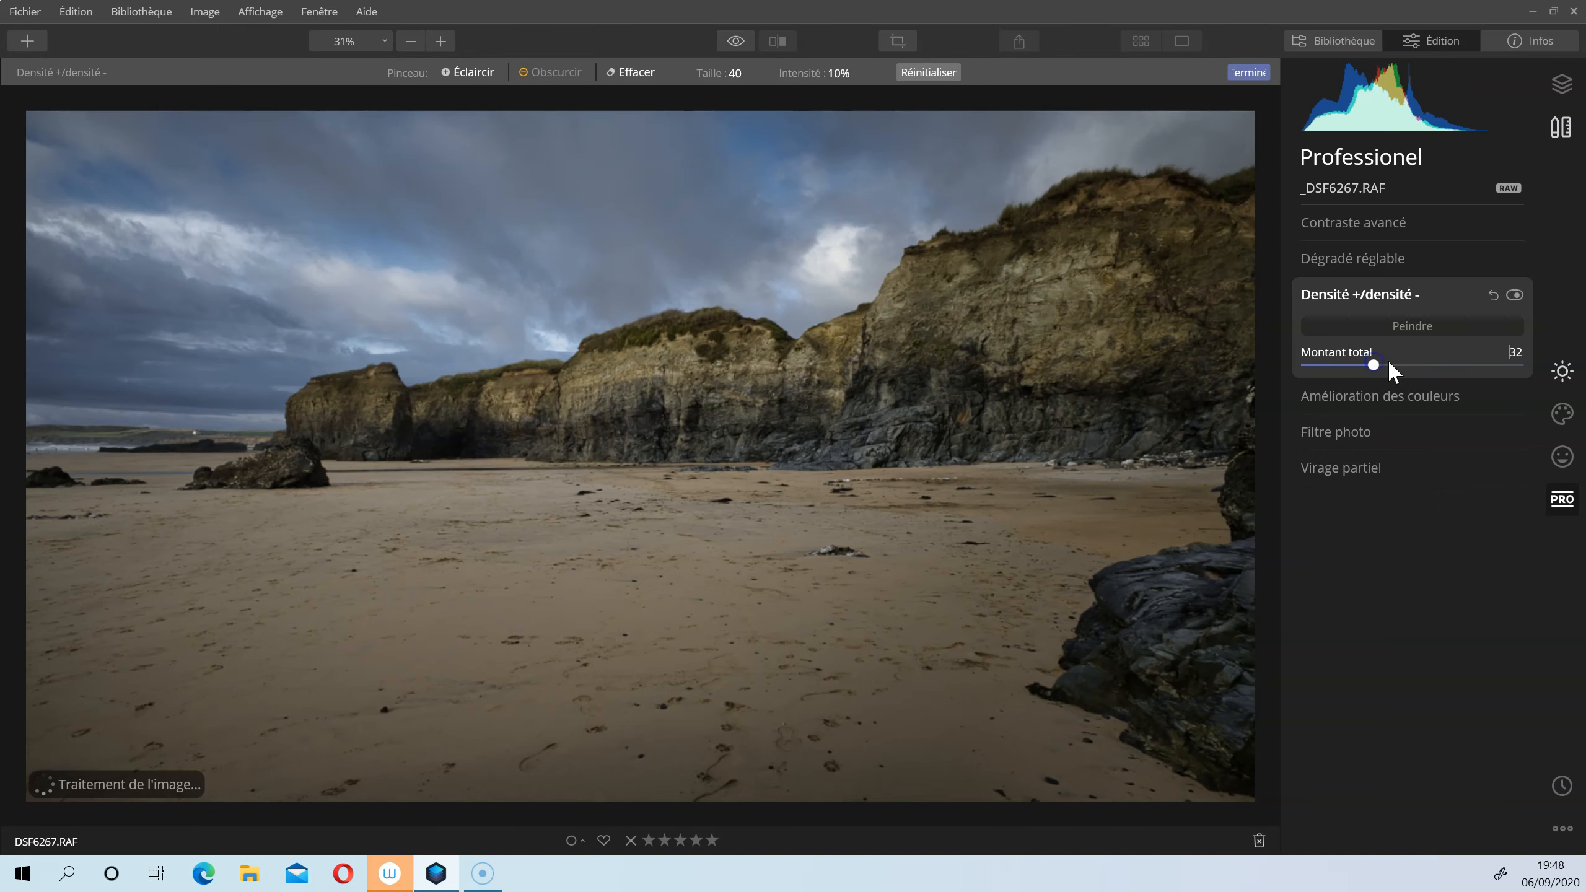
left_click(1424, 392)
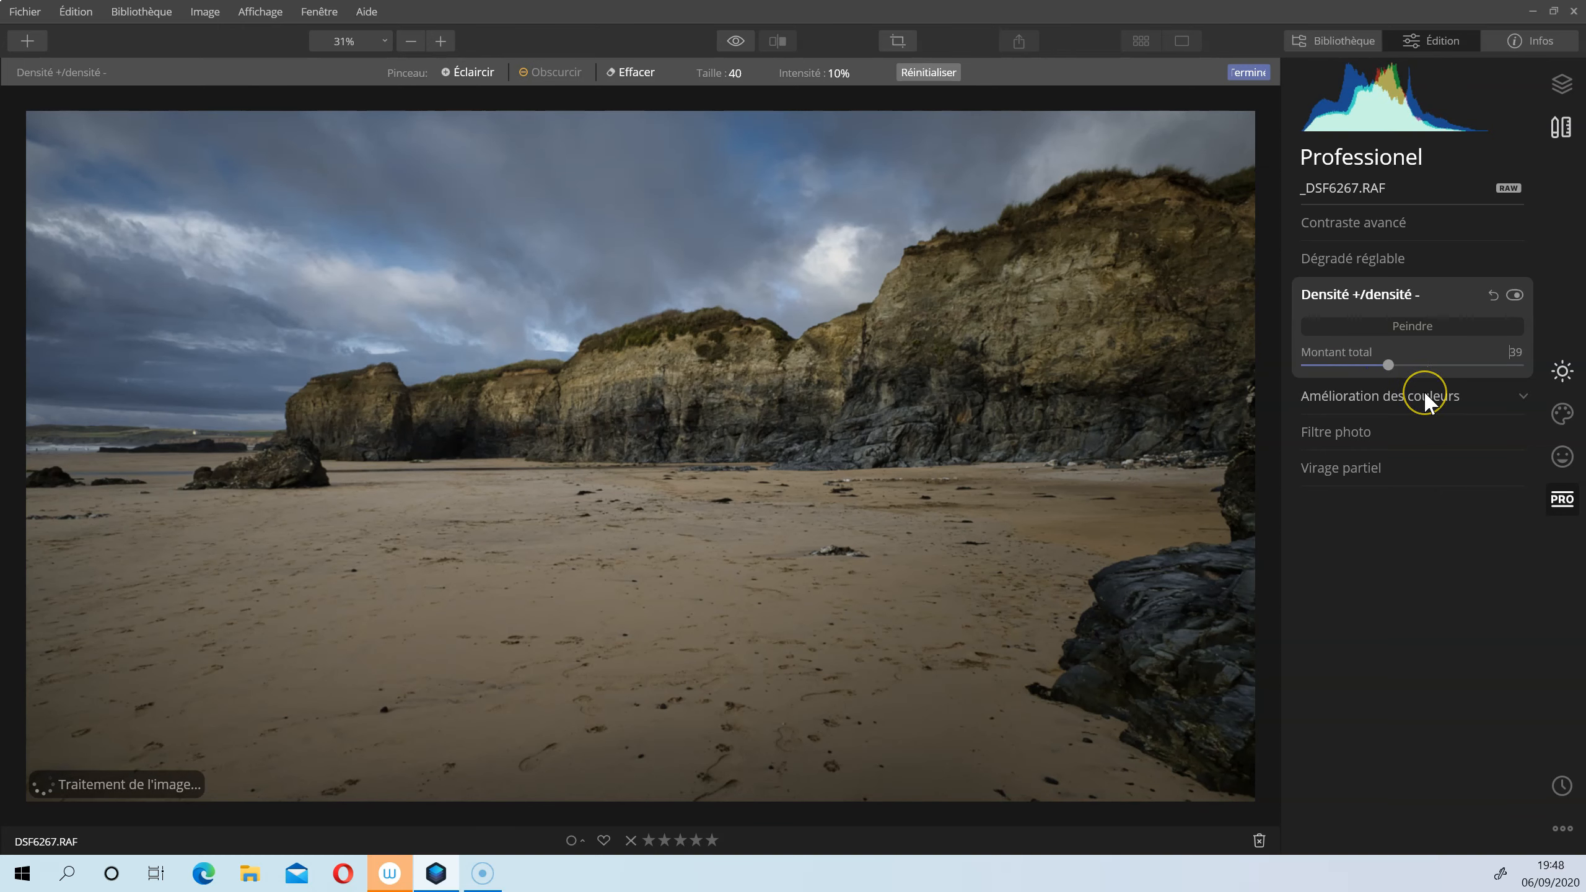
left_click(1427, 399)
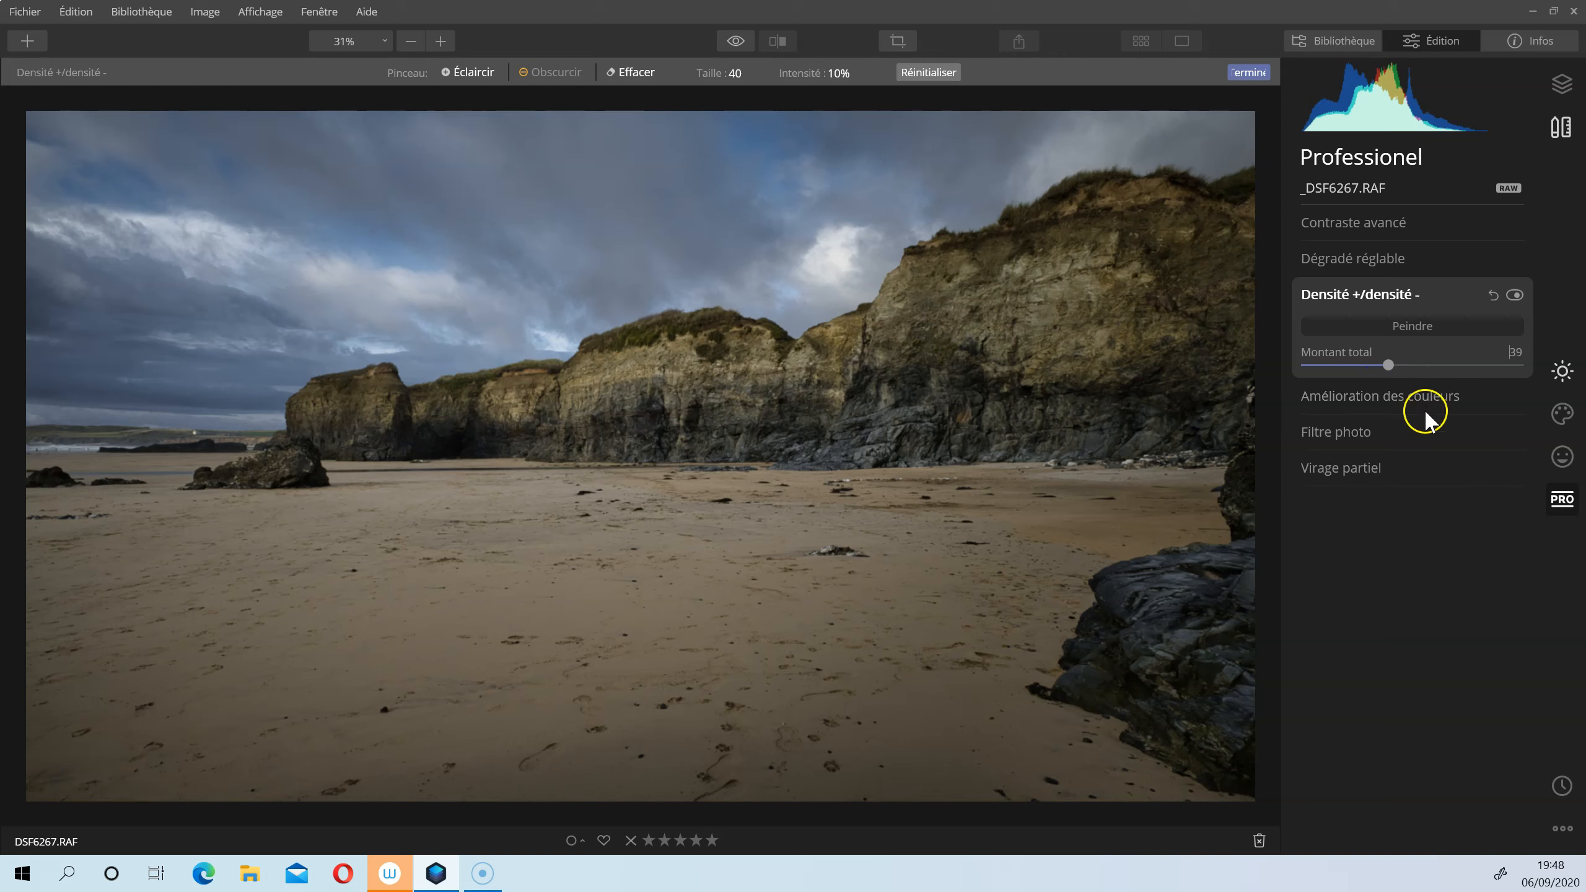
Step: Turn the Densité +/densité - effect off and on repeatedly to compare the photo with and without the painted adjustments
left_click(1515, 294)
left_click(1514, 294)
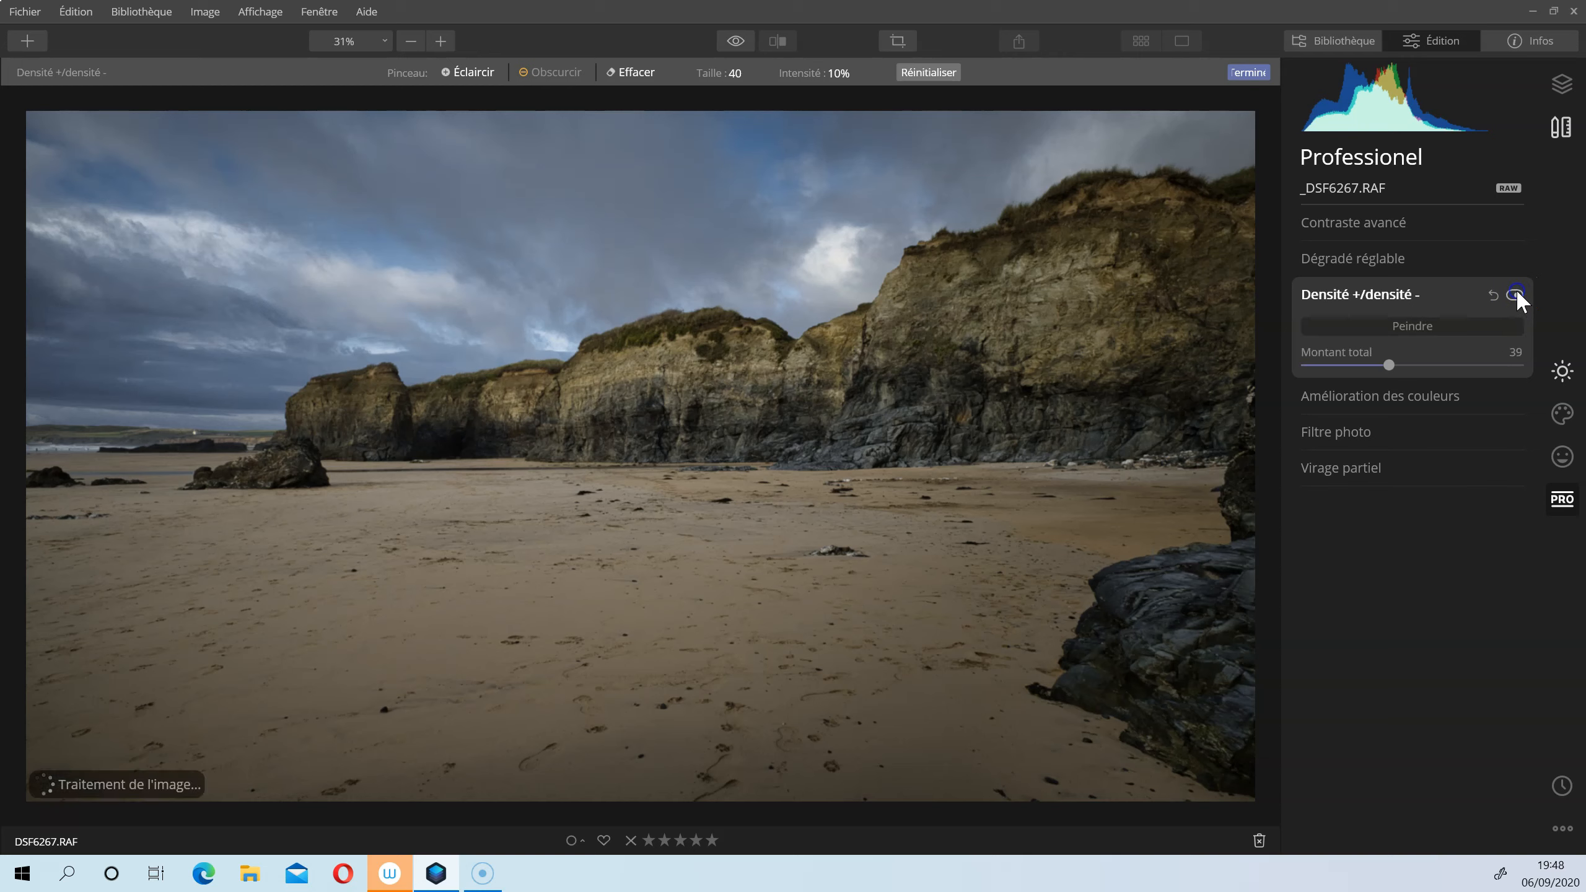
left_click(1515, 294)
left_click(1514, 294)
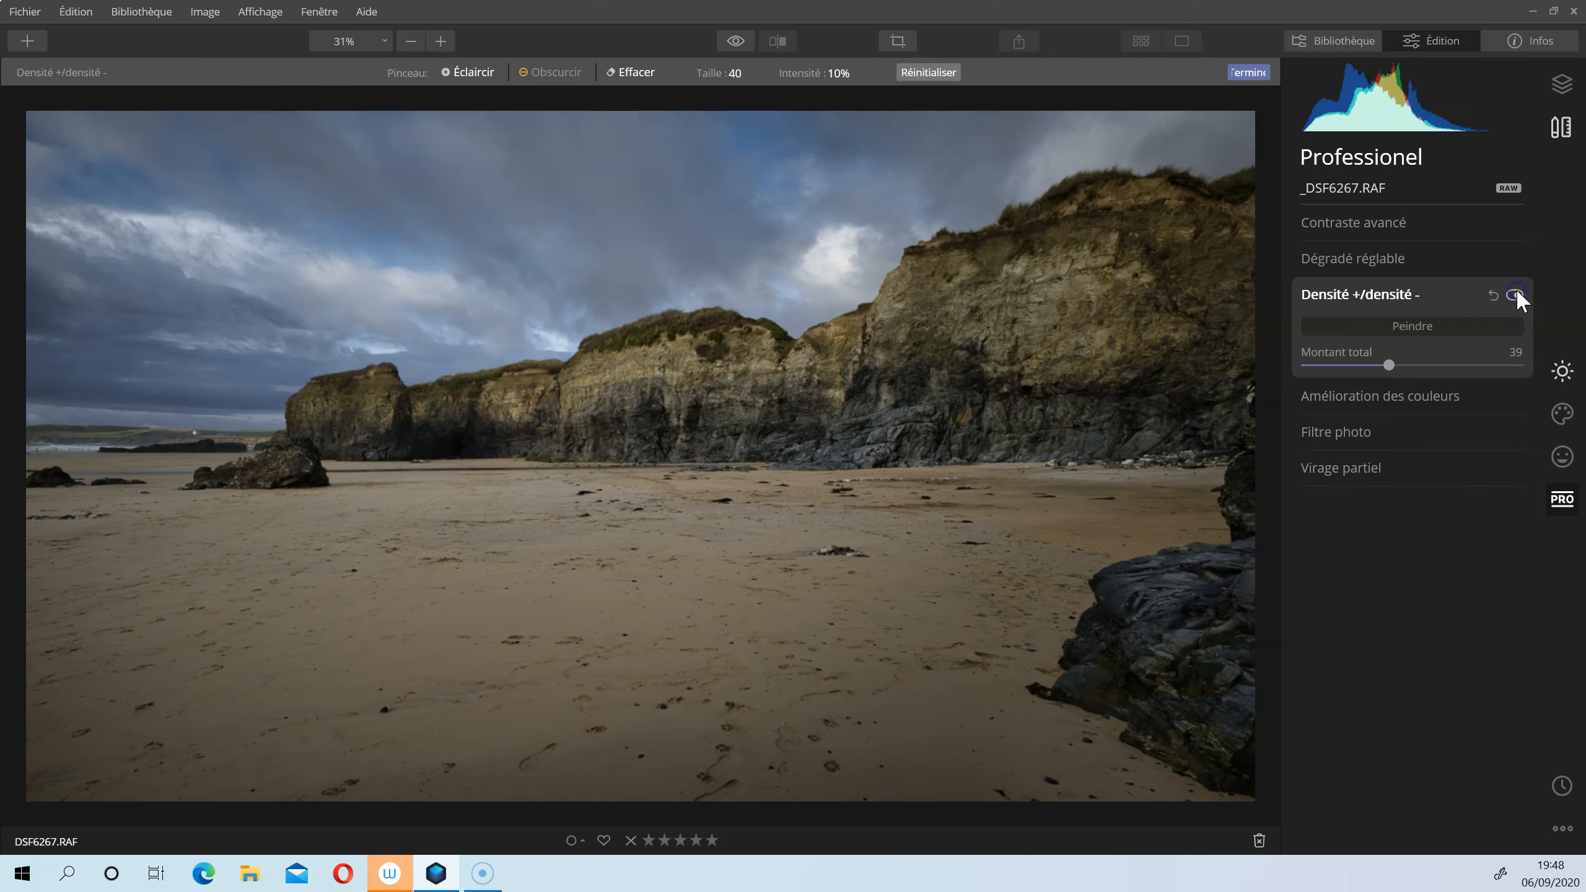
left_click(1514, 294)
left_click(1514, 294)
left_click(1514, 294)
left_click(1514, 294)
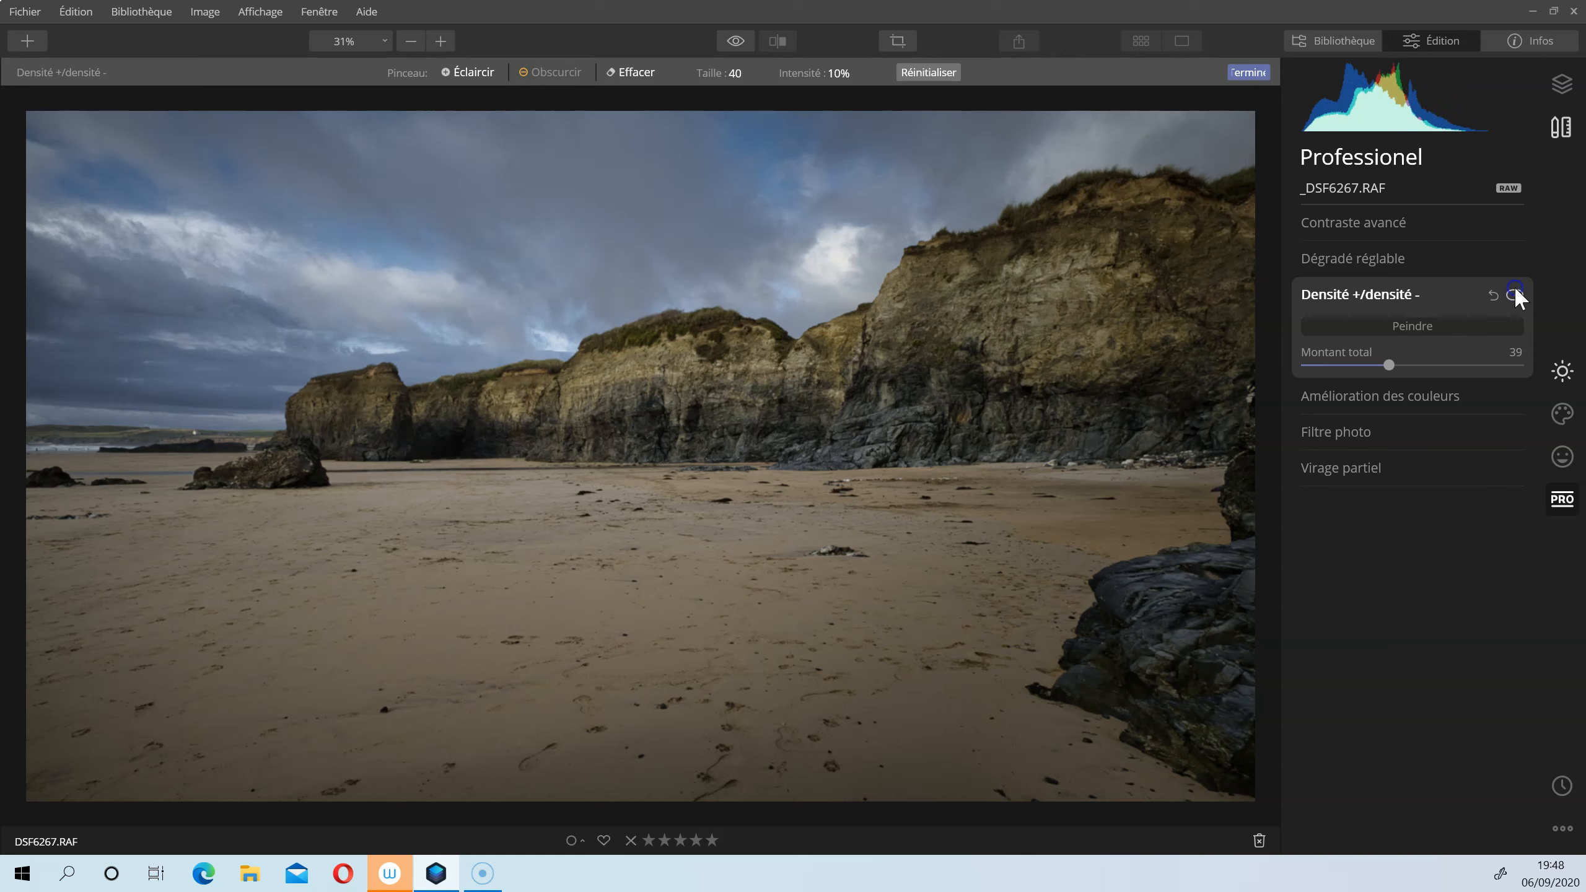
left_click(1515, 294)
left_click(1514, 294)
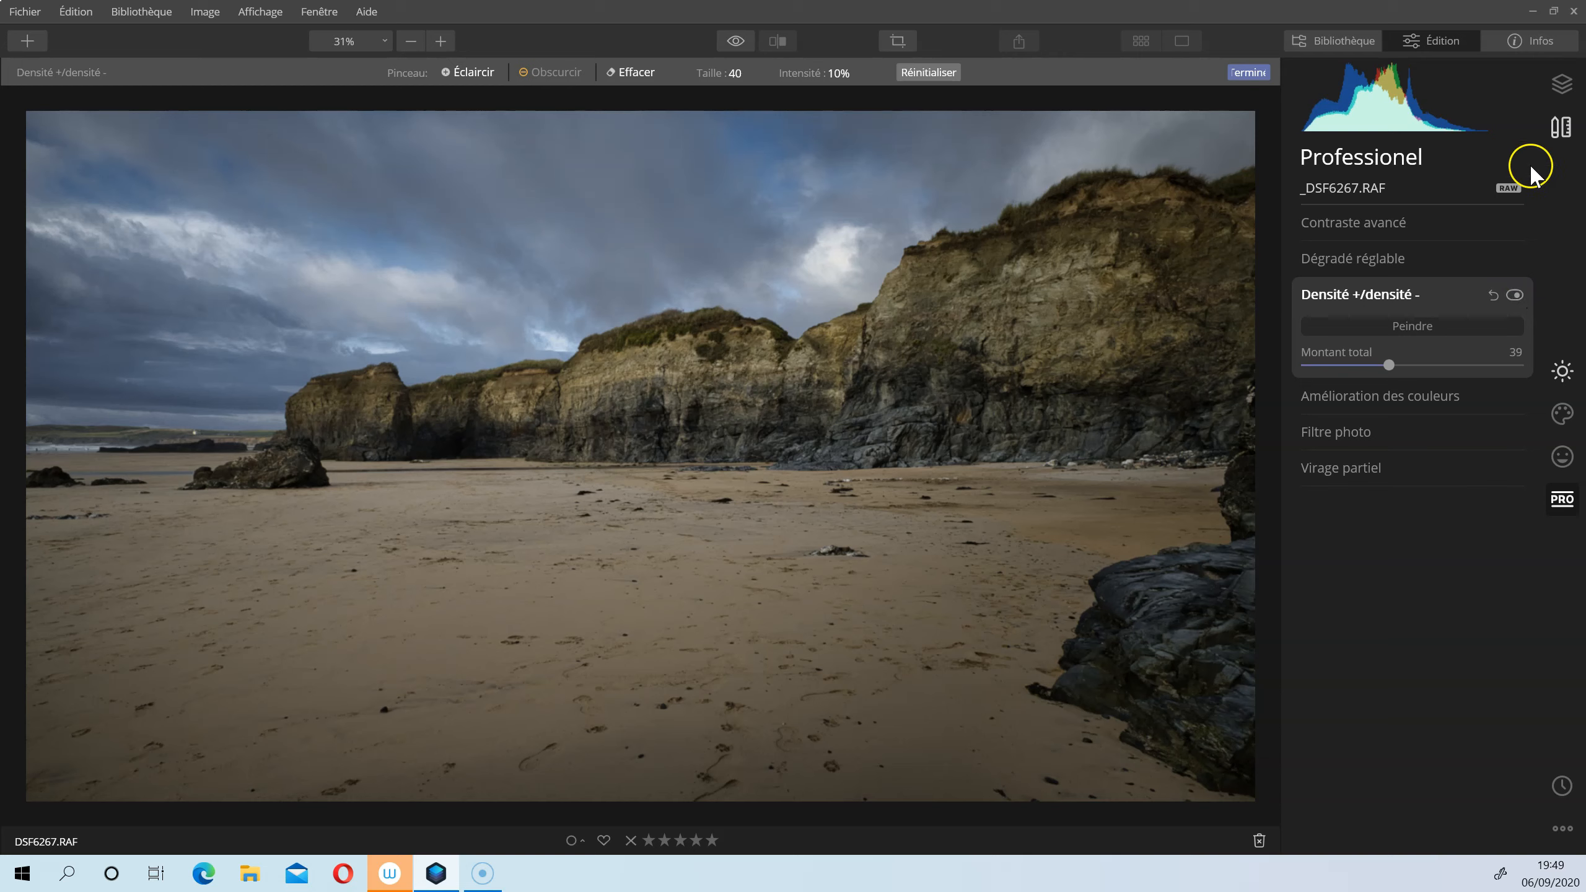
Step: Finish painting and set Cyan-Rouge to -23 for Ombres in the advanced settings of Amélioration des couleurs
left_click(1561, 511)
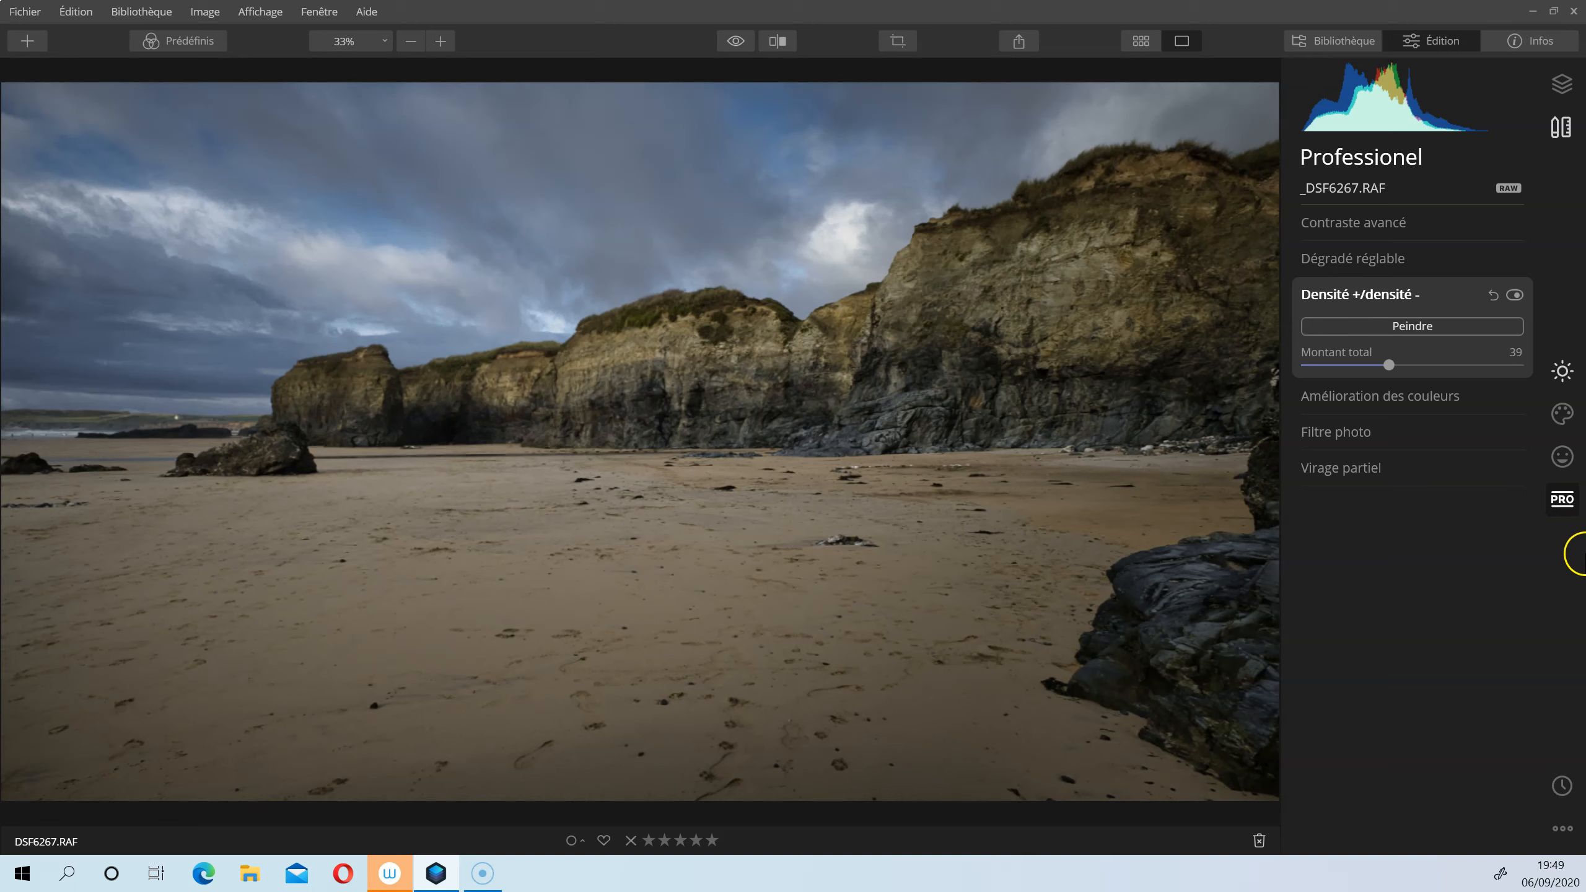
left_click(1452, 396)
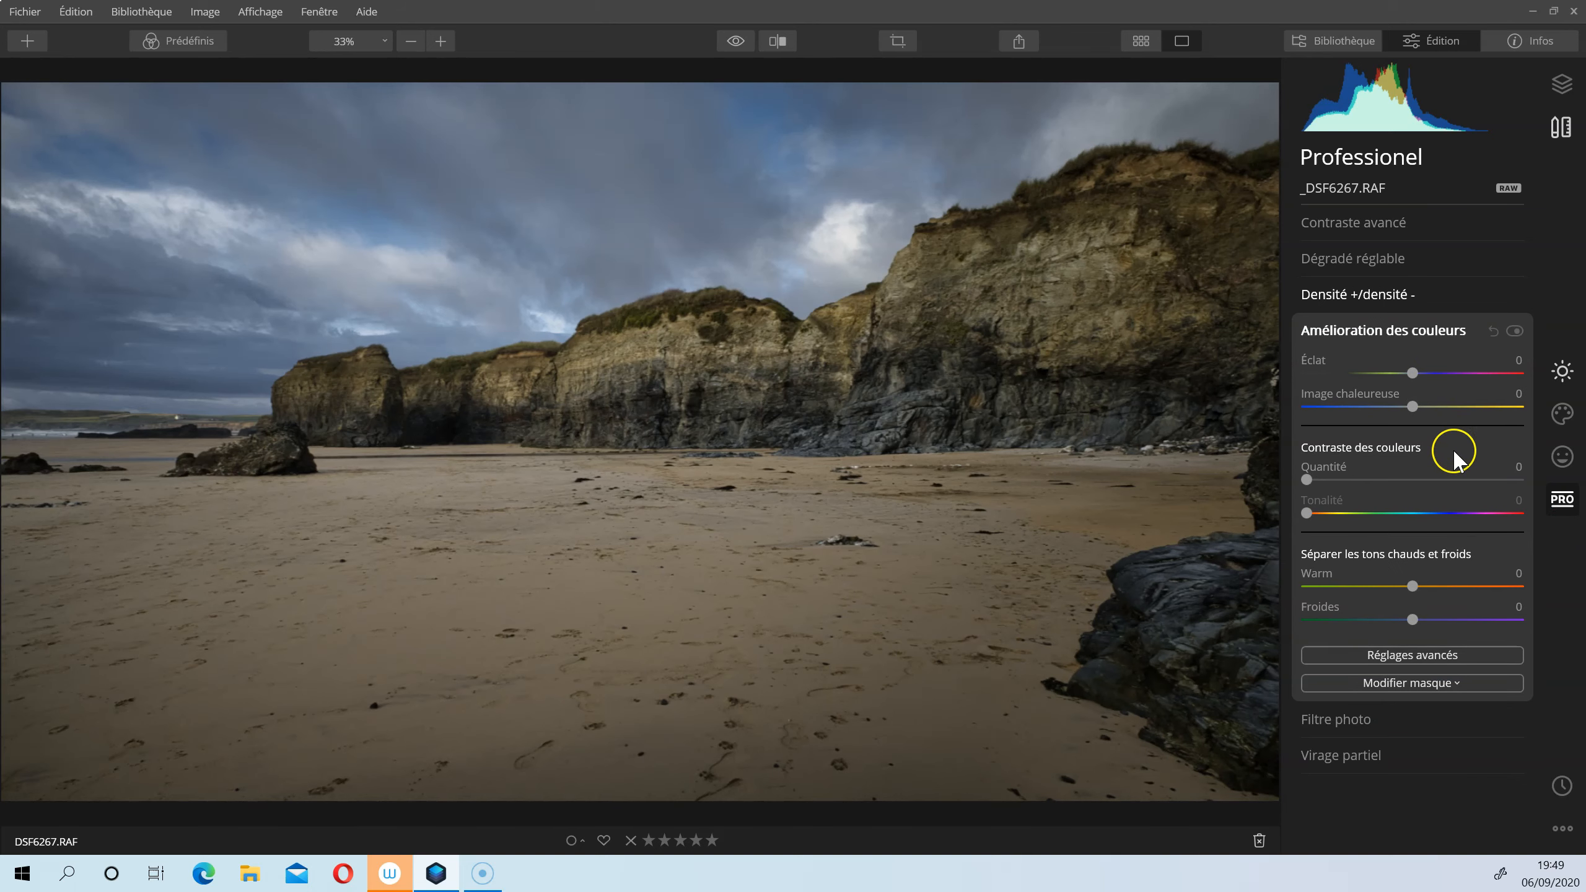
left_click(1458, 656)
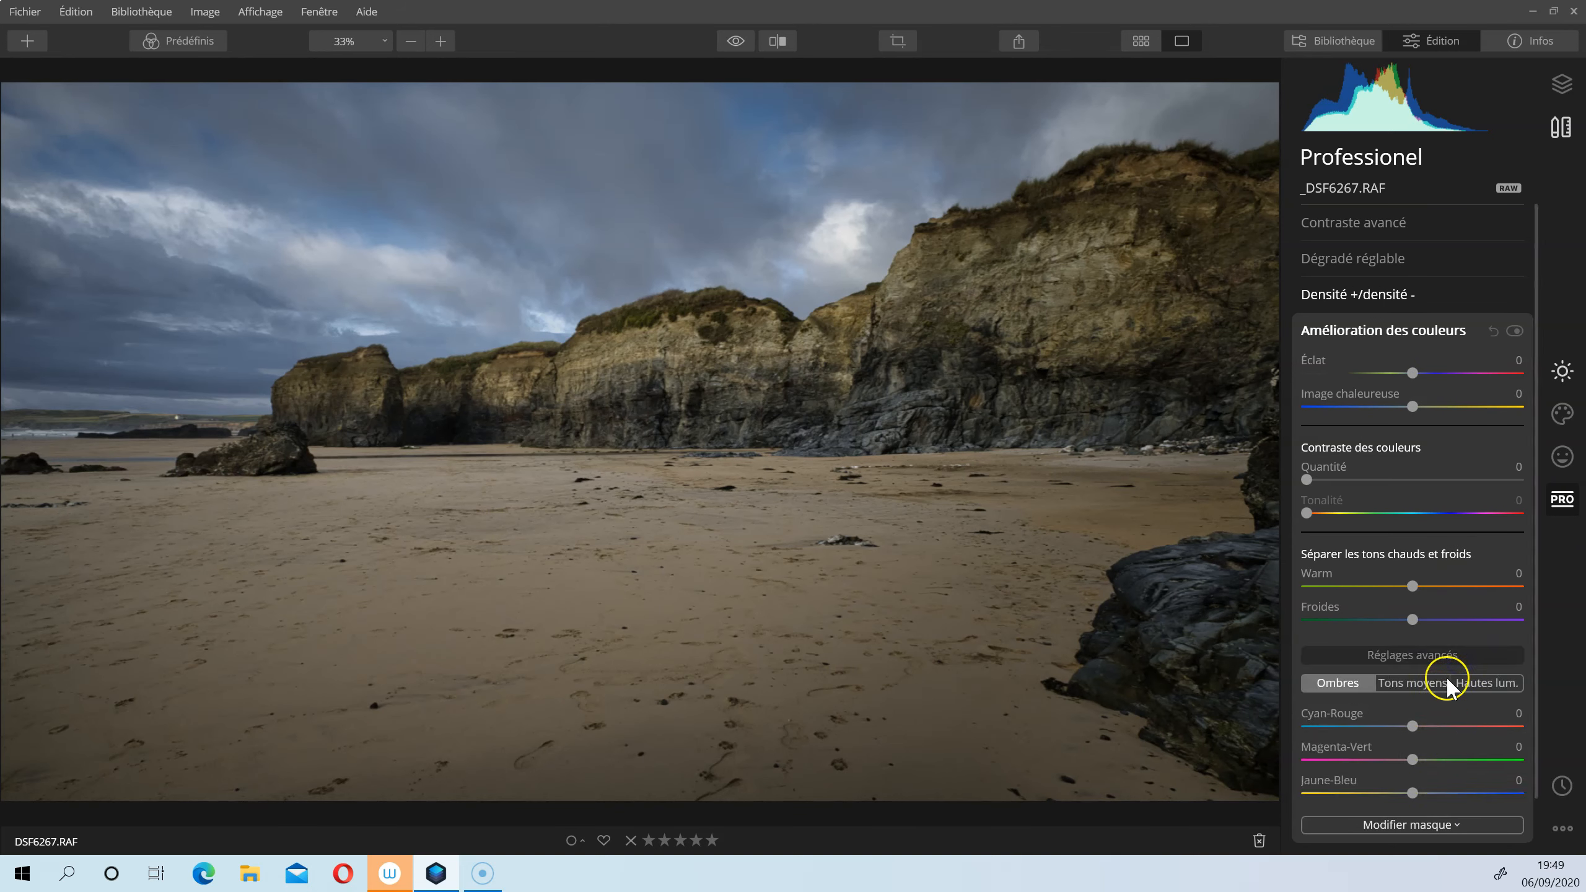
scroll(1409, 581, "down", 1)
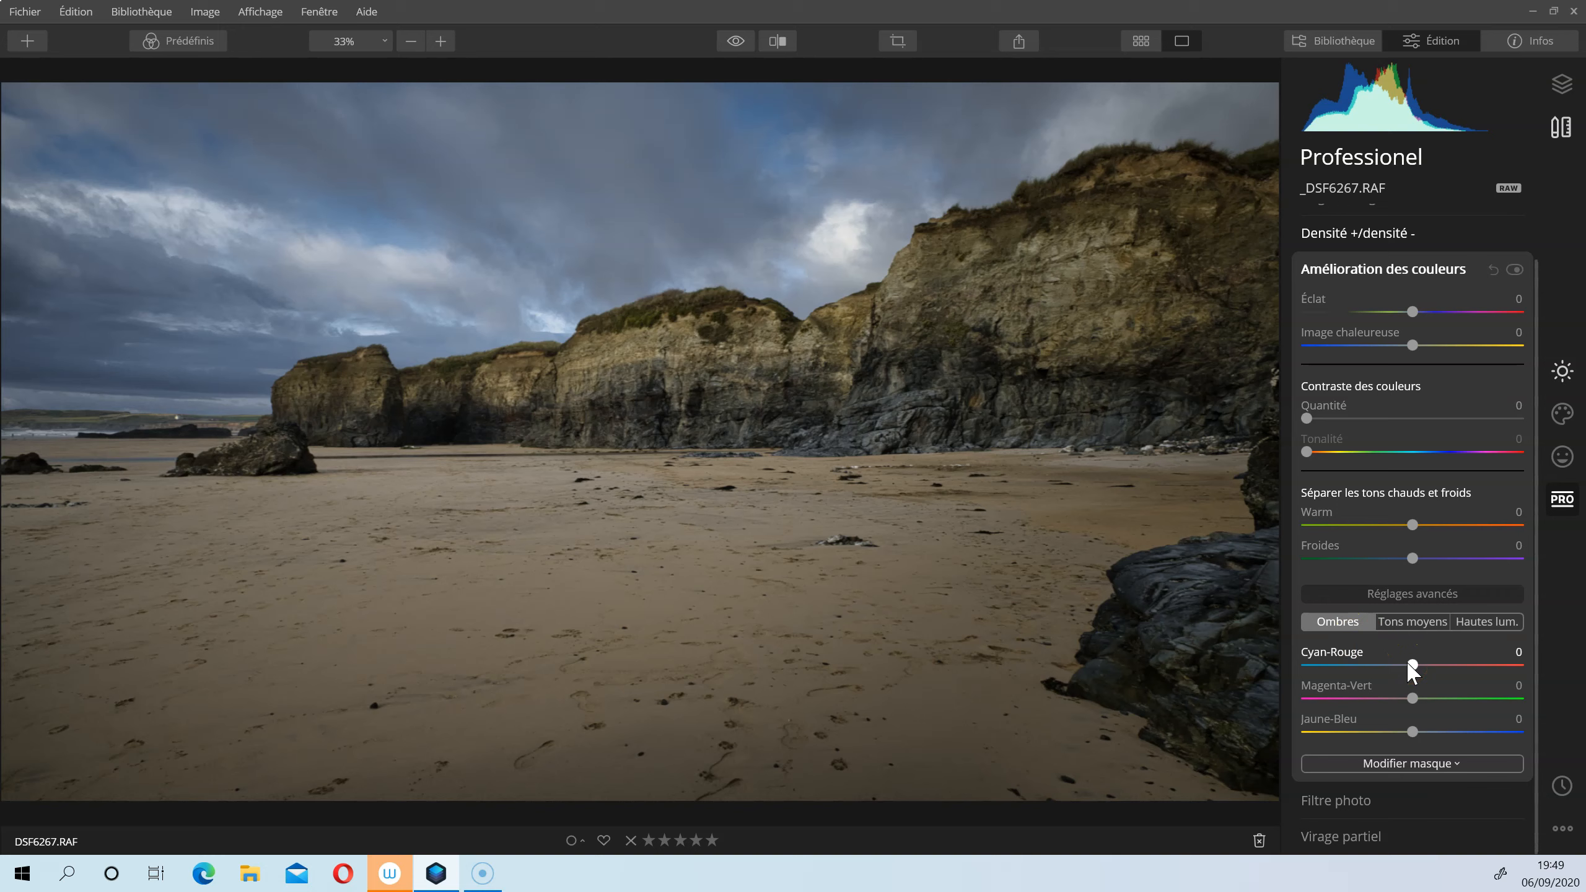
mouse_move(1401, 663)
left_mouse_down()
mouse_move(1353, 669)
mouse_move(1380, 663)
left_mouse_up()
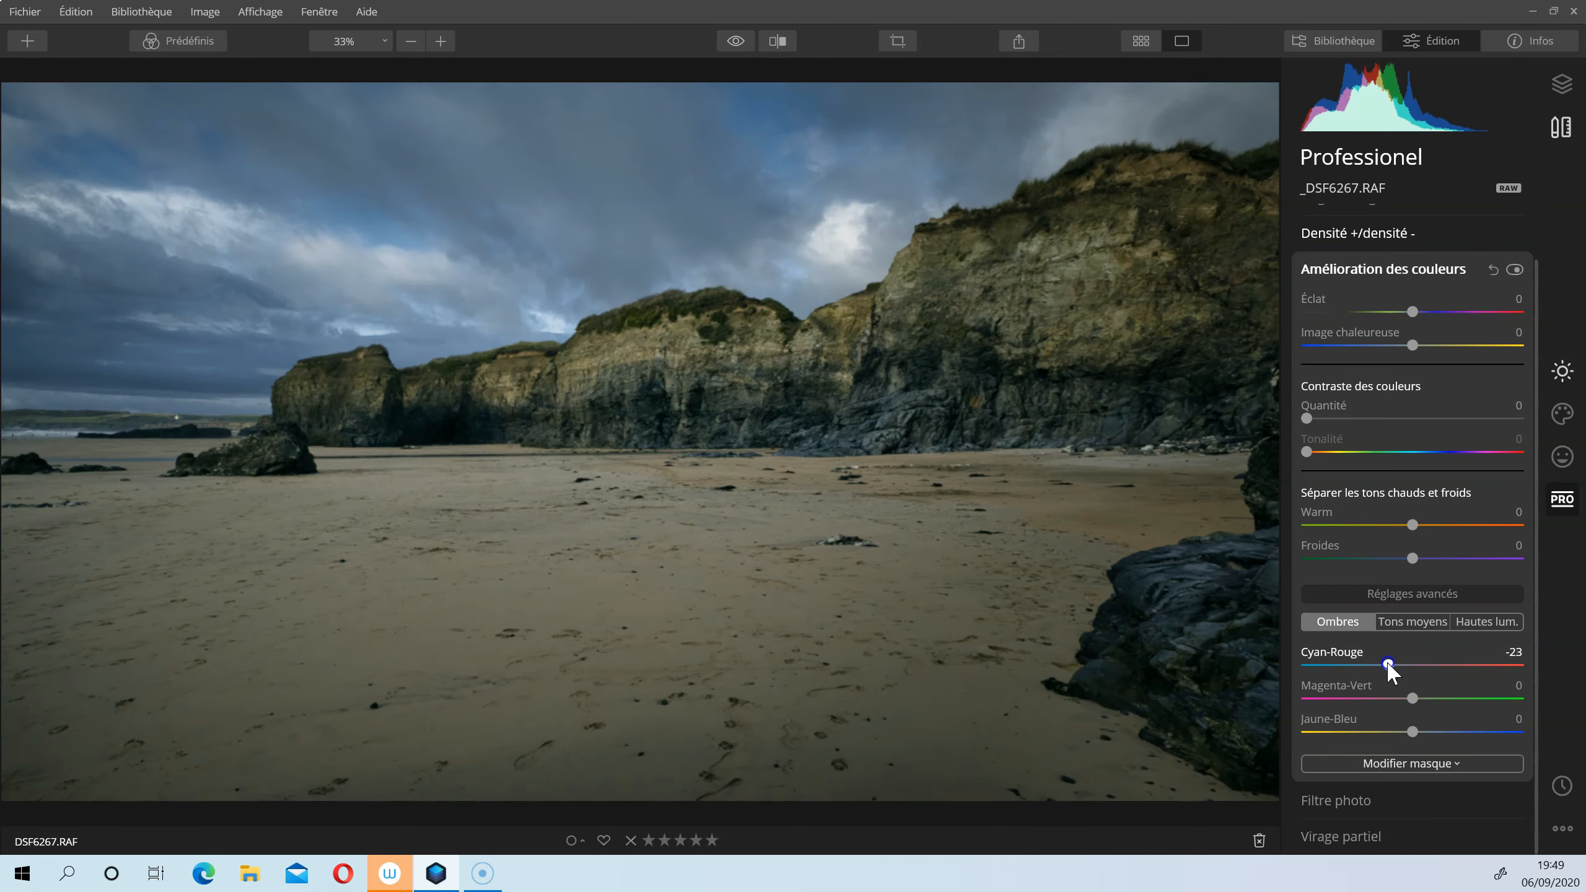
Step: Set Jaune-Bleu for Ombres to 8, comparing the photo with and without Amélioration des couleurs
left_click(1416, 733)
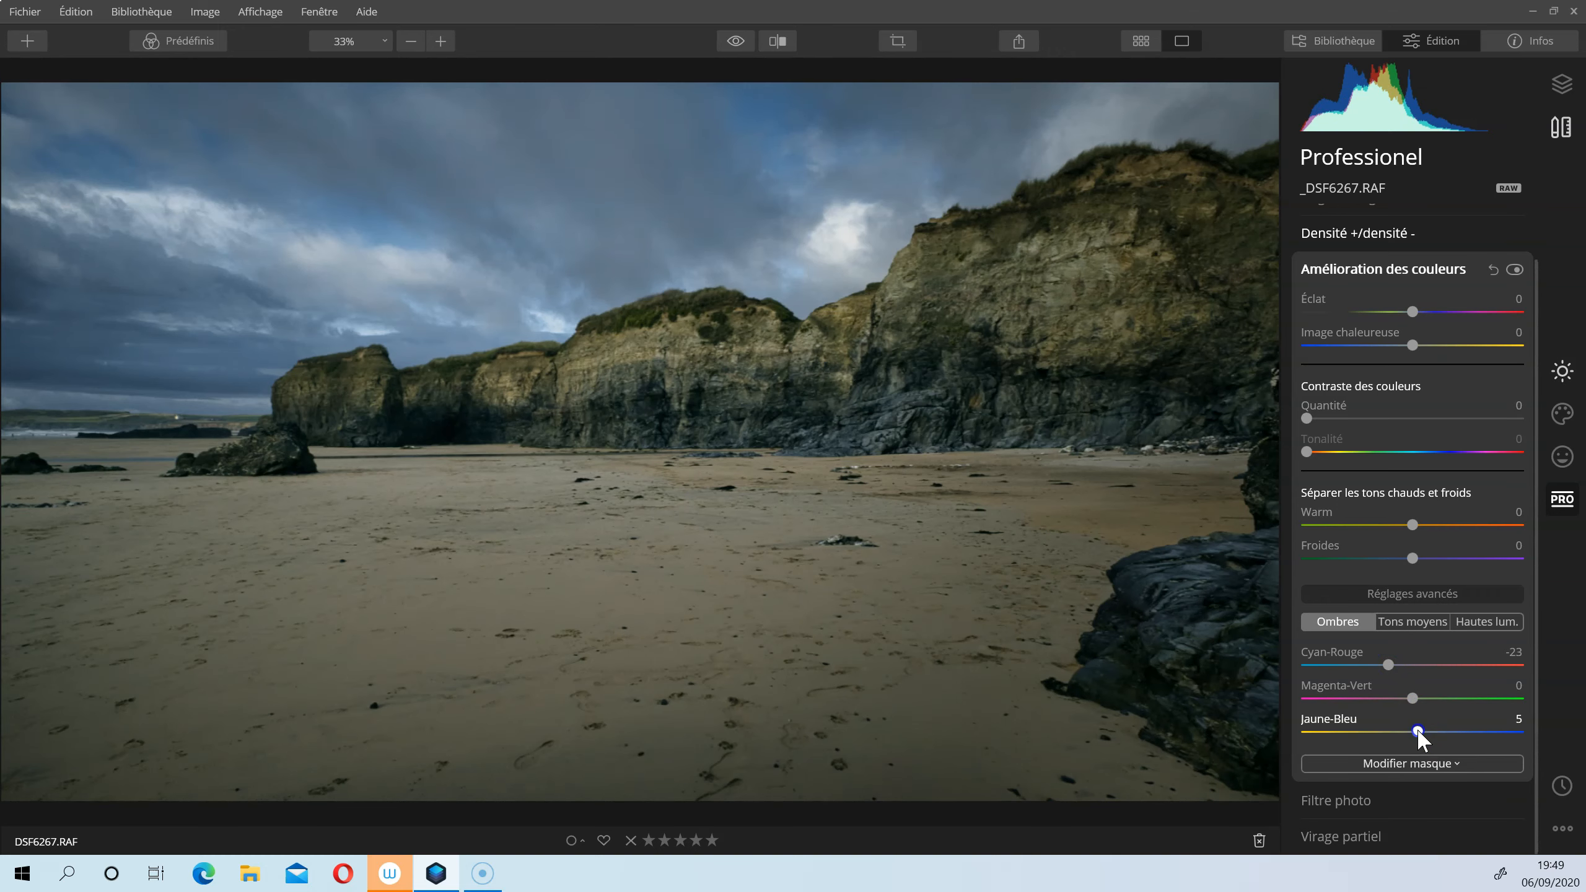
left_click(1426, 732)
left_click_drag(1429, 733, 1424, 739)
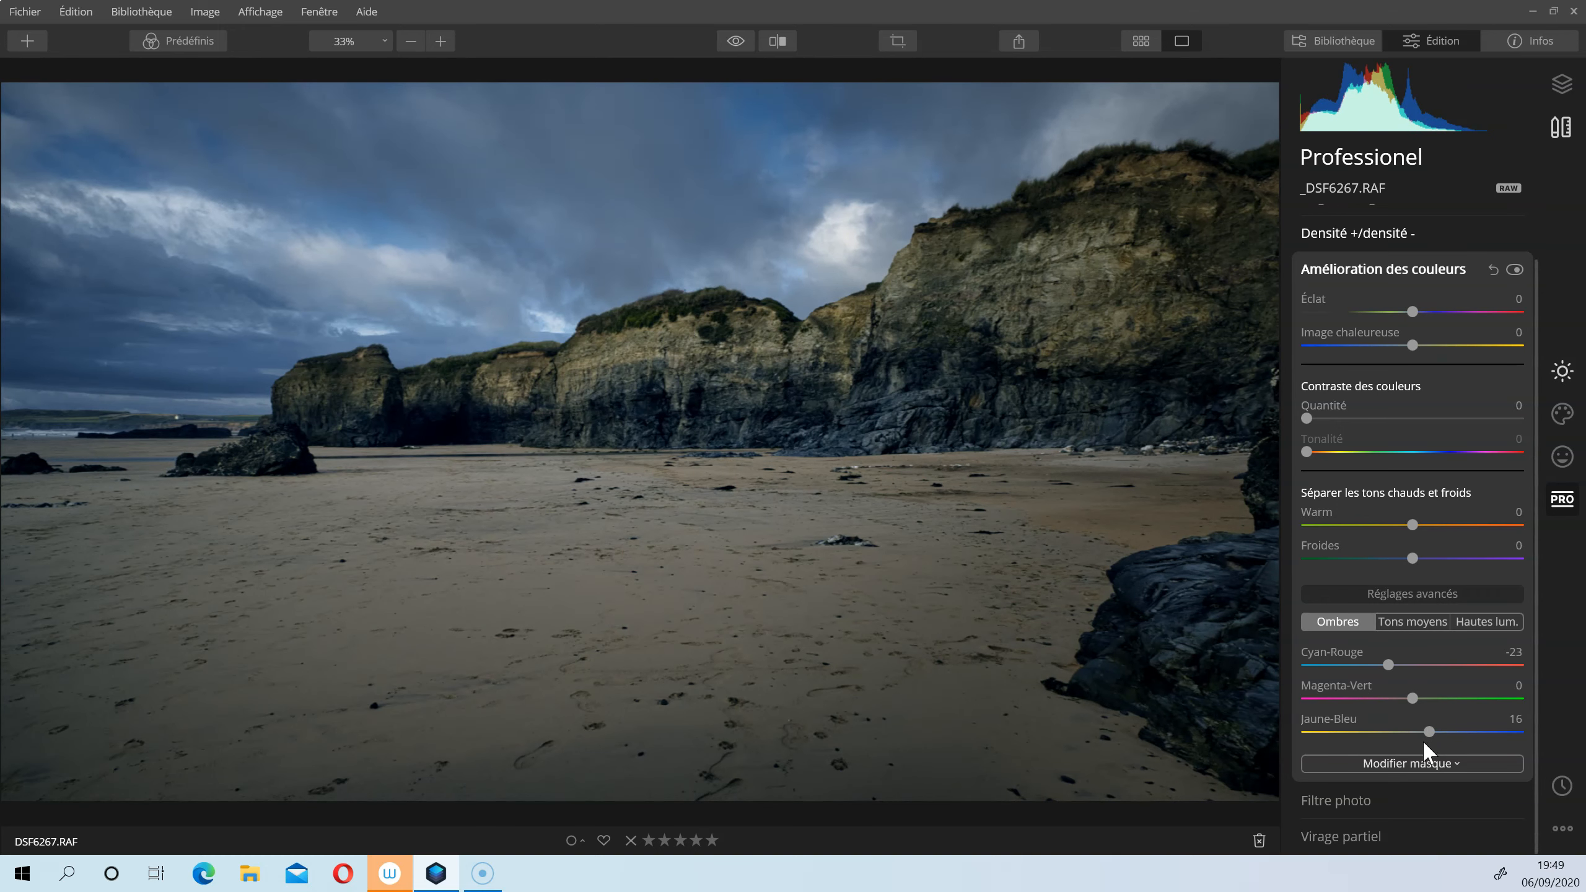
left_click(1514, 270)
left_click(1515, 269)
left_click(1513, 269)
left_click(1513, 269)
left_click_drag(1429, 737, 1424, 738)
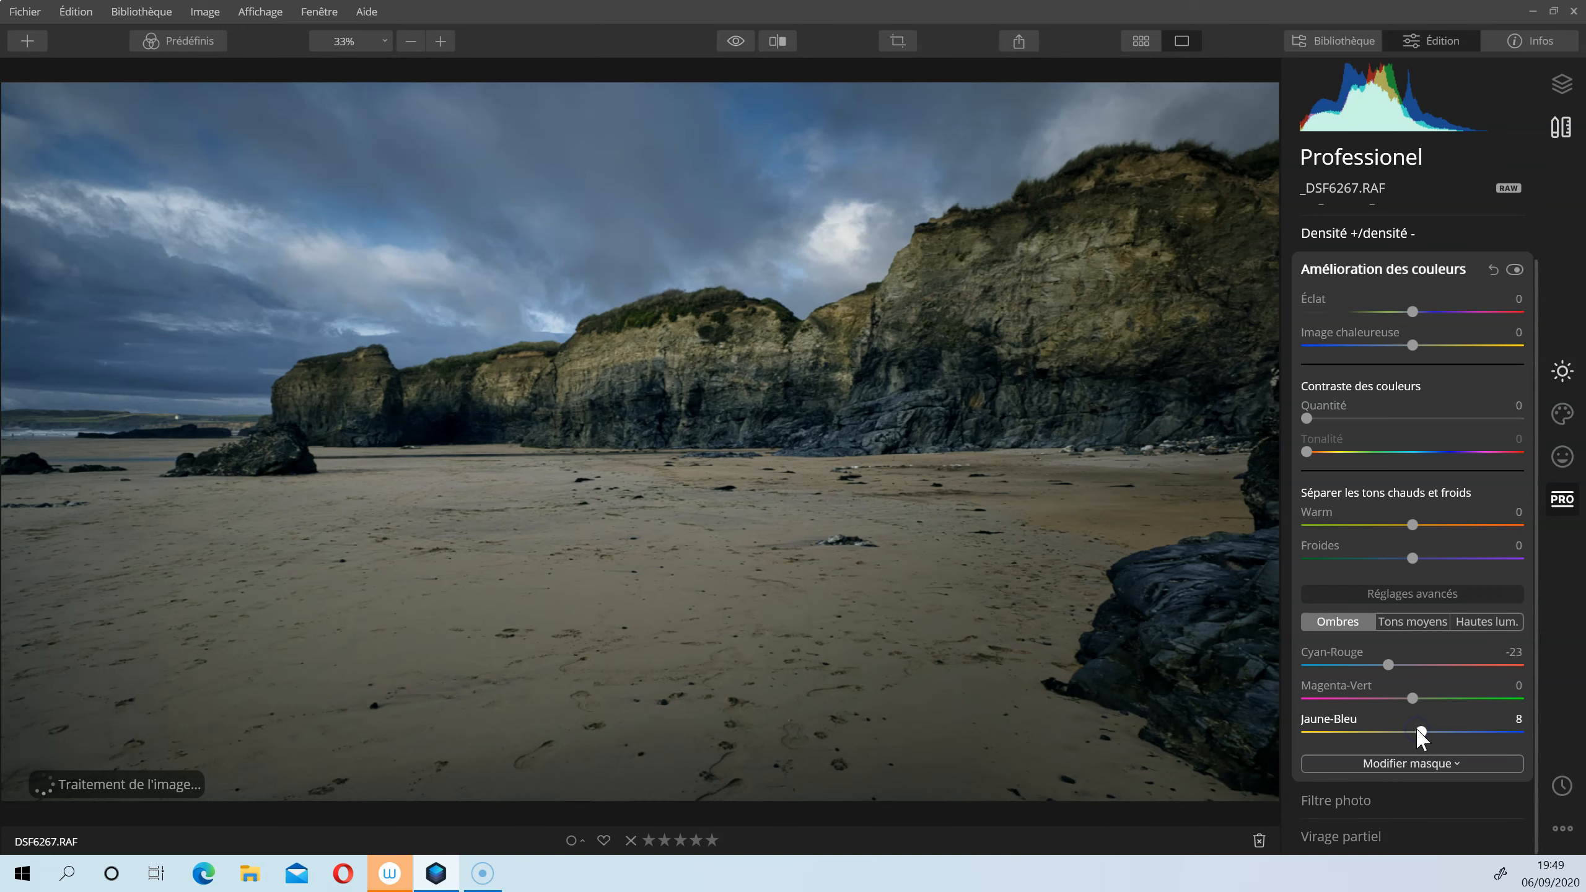
Step: Set the Tons moyens colour balance to Cyan-Rouge 13 and Jaune-Bleu -12
left_click(1404, 627)
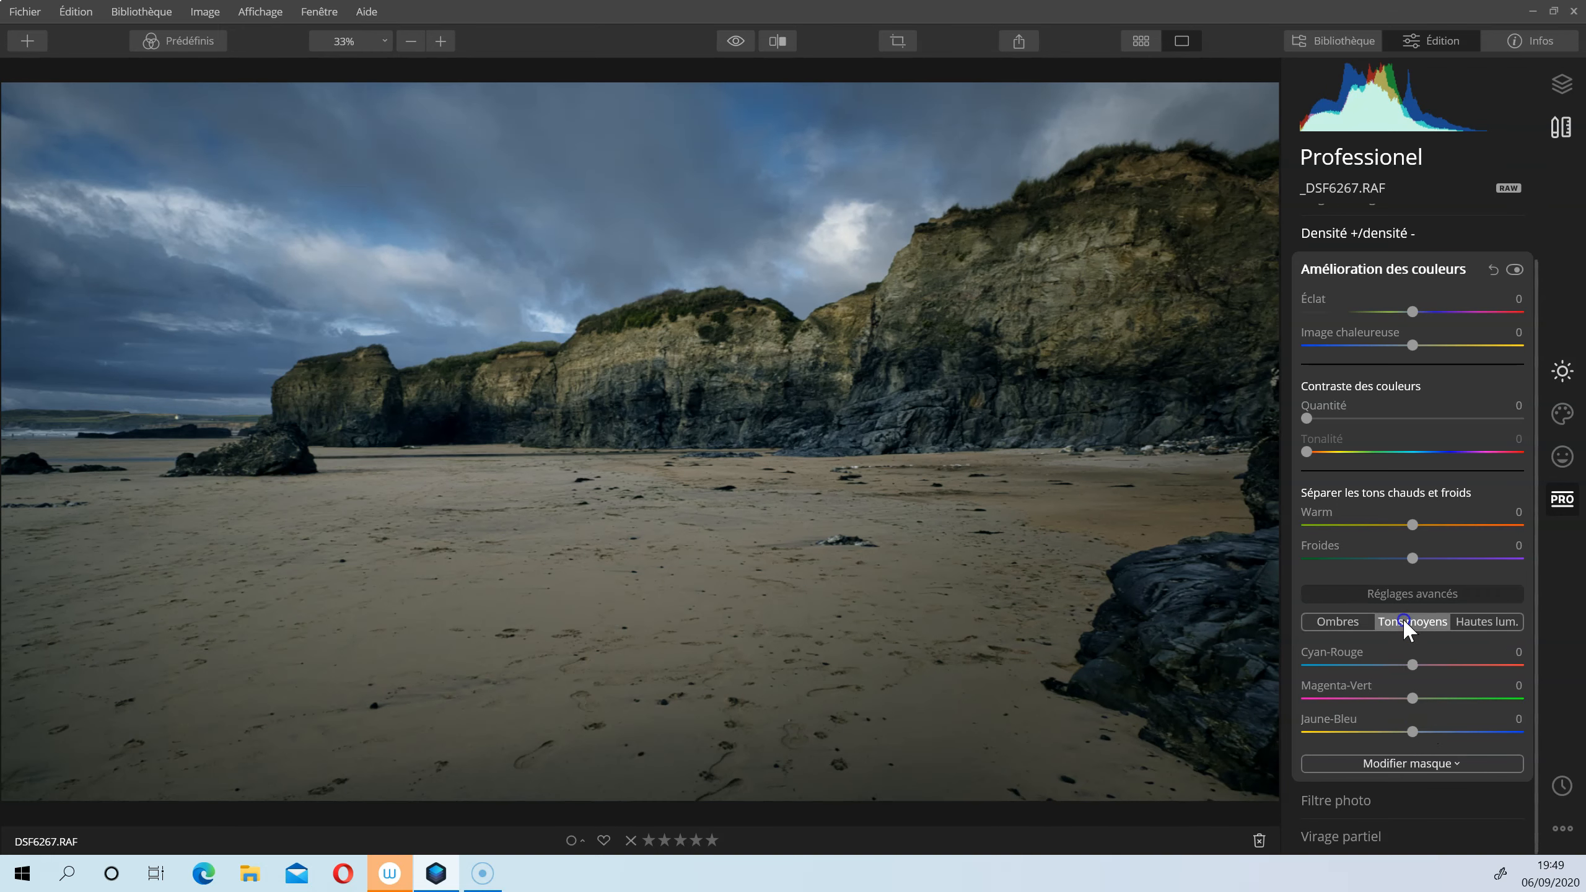
left_click_drag(1414, 664, 1426, 664)
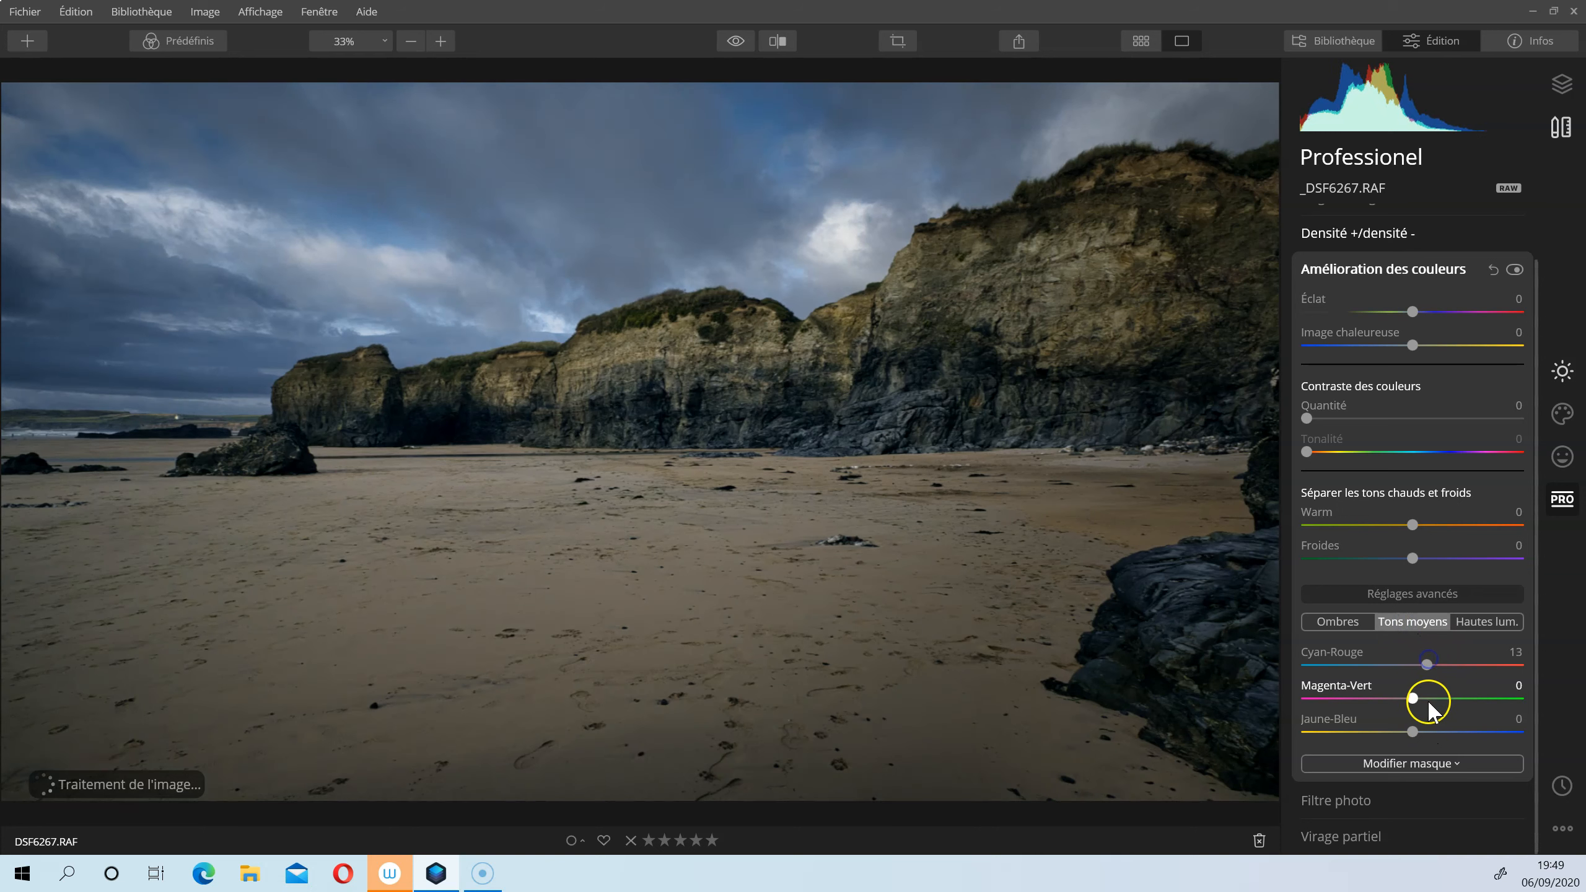
left_click_drag(1412, 731, 1411, 732)
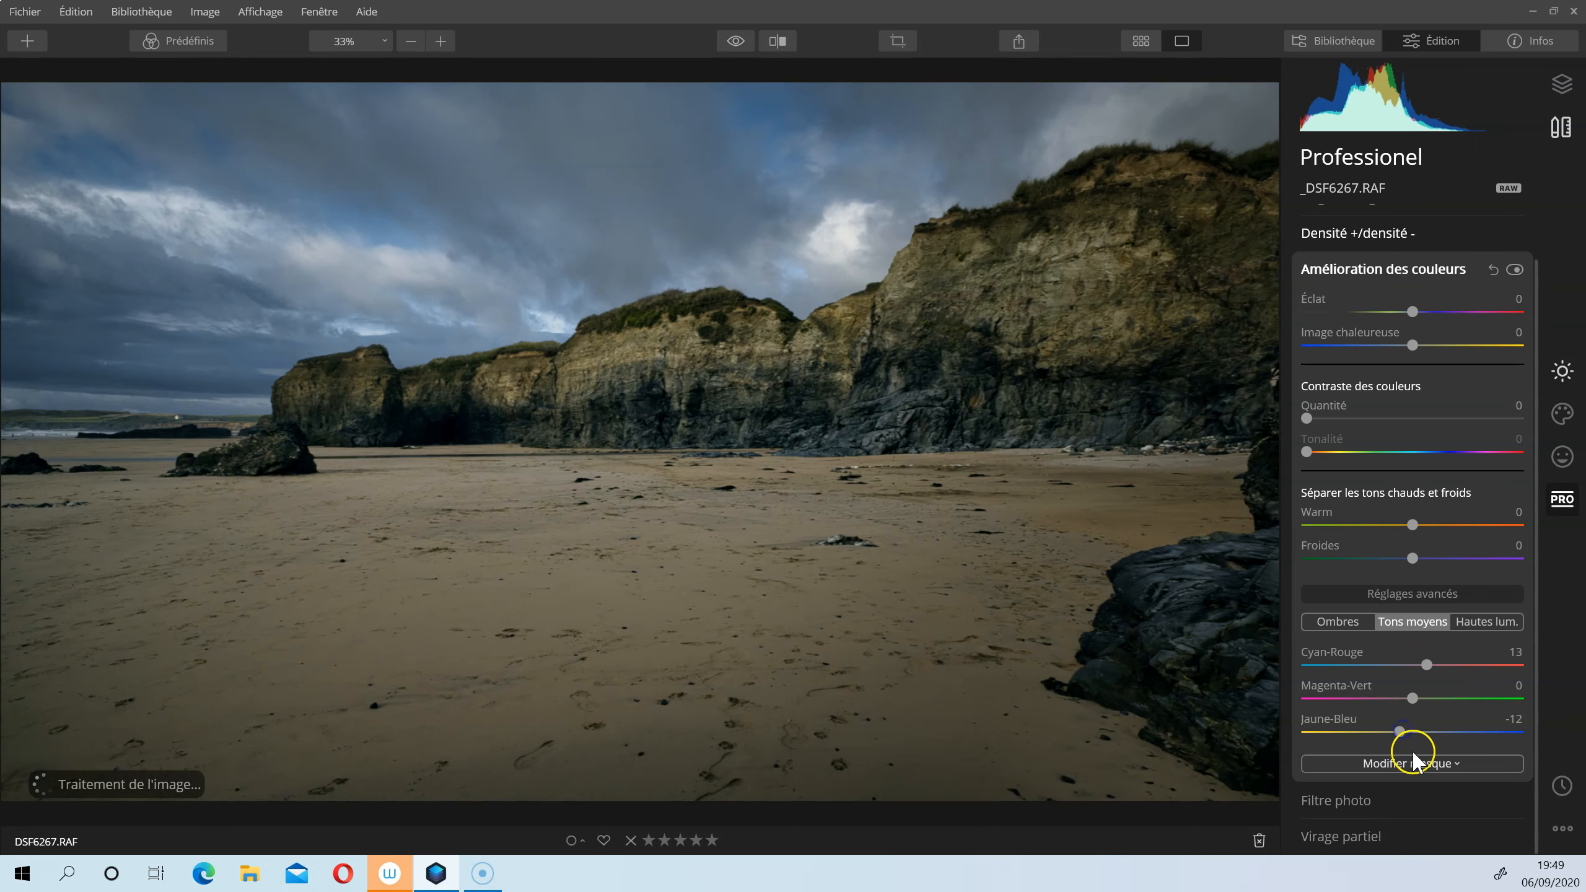
Step: Set the Hautes lum. colour balance to Cyan-Rouge -10, Magenta-Vert -8 and Jaune-Bleu 13
left_click(1474, 622)
left_click(1412, 697)
left_click_drag(1412, 700, 1410, 699)
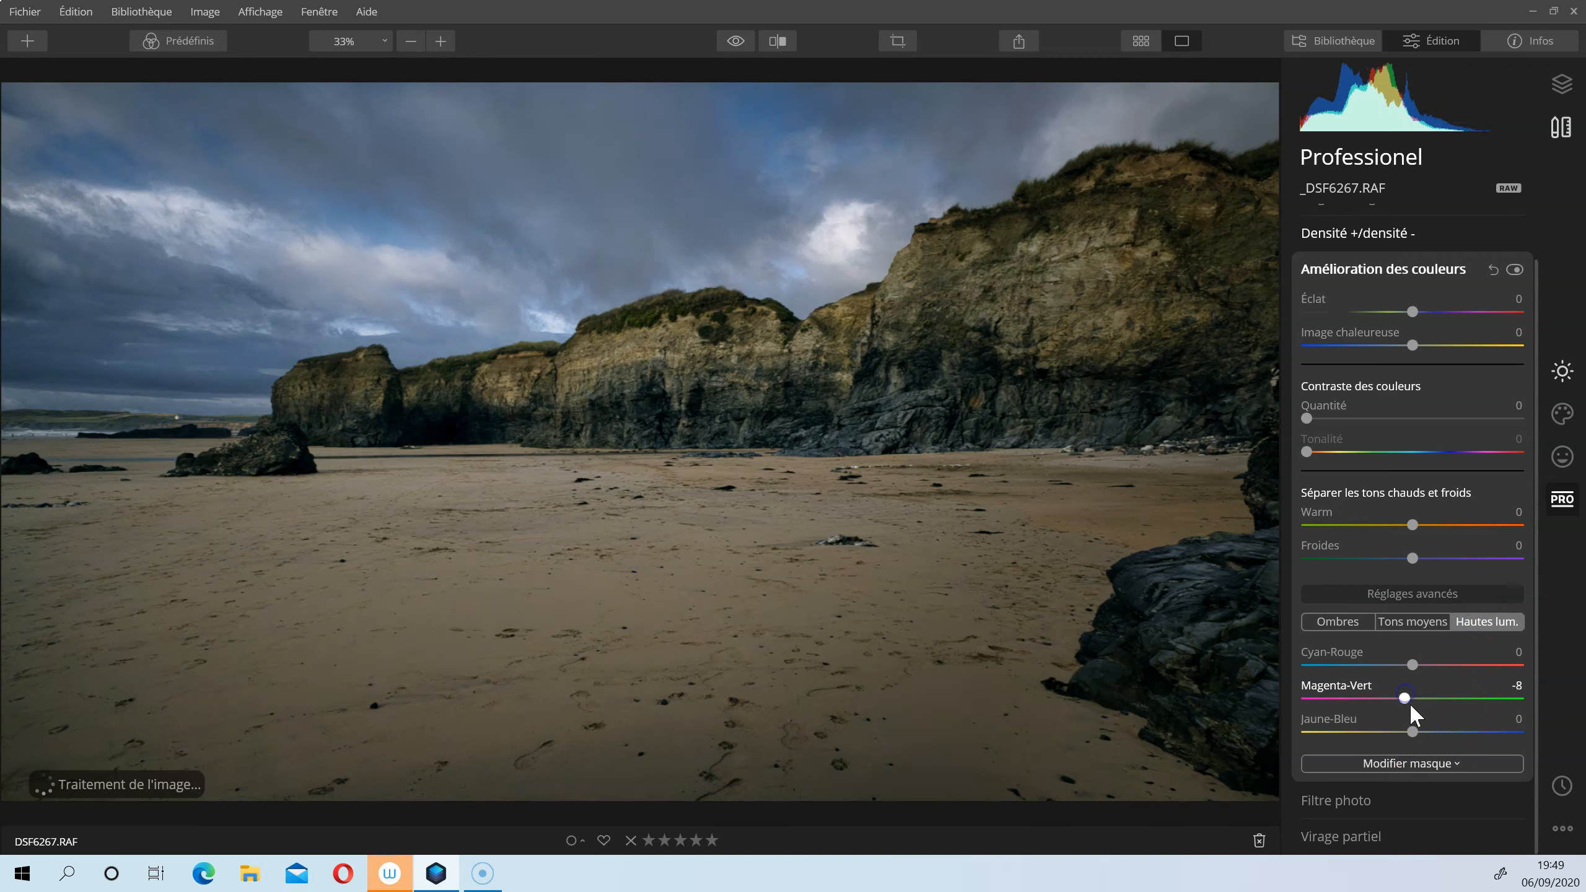
left_click(1411, 666)
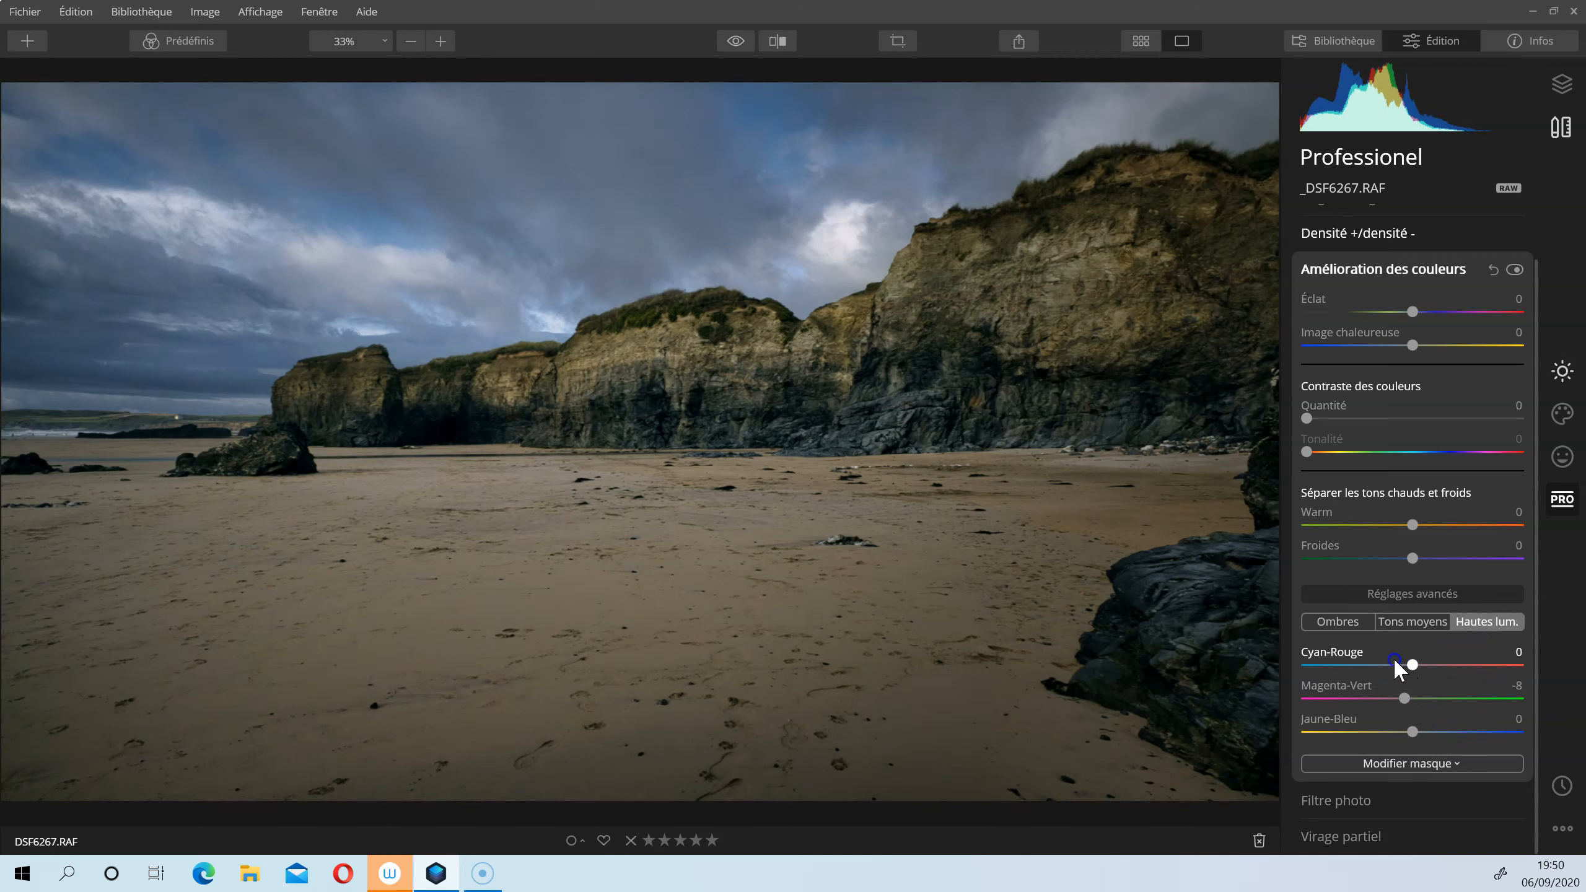
left_click_drag(1396, 662, 1402, 664)
left_click_drag(1412, 732, 1423, 731)
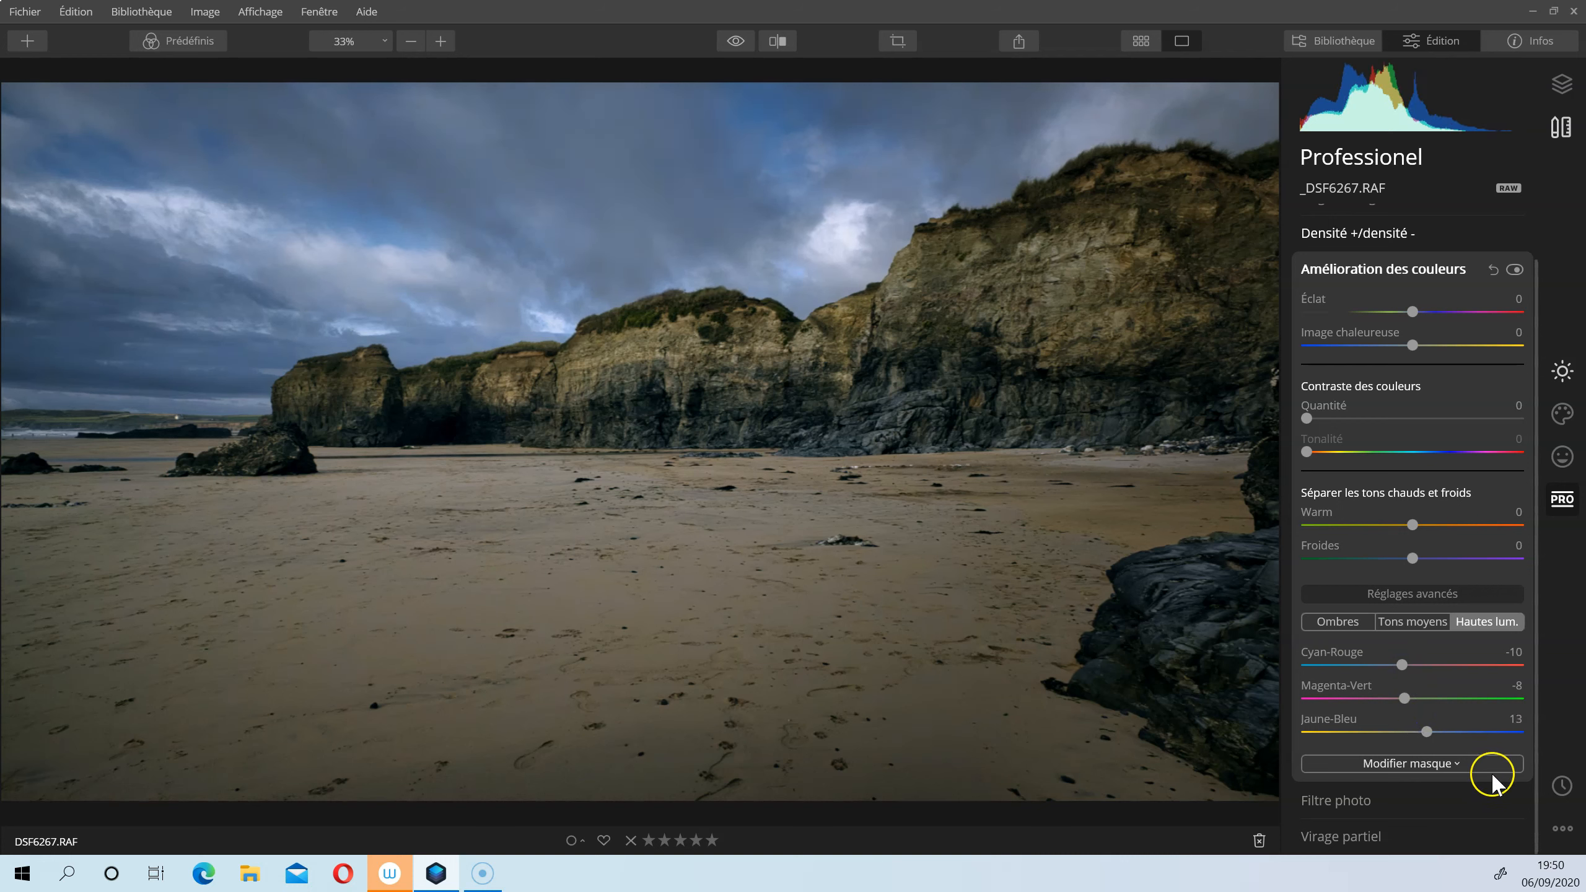
Step: Compare the edited photo with the original several times to check the new colour balance
left_click(734, 41)
left_click(735, 41)
left_click(735, 41)
left_click(735, 42)
left_click(732, 41)
left_click(730, 41)
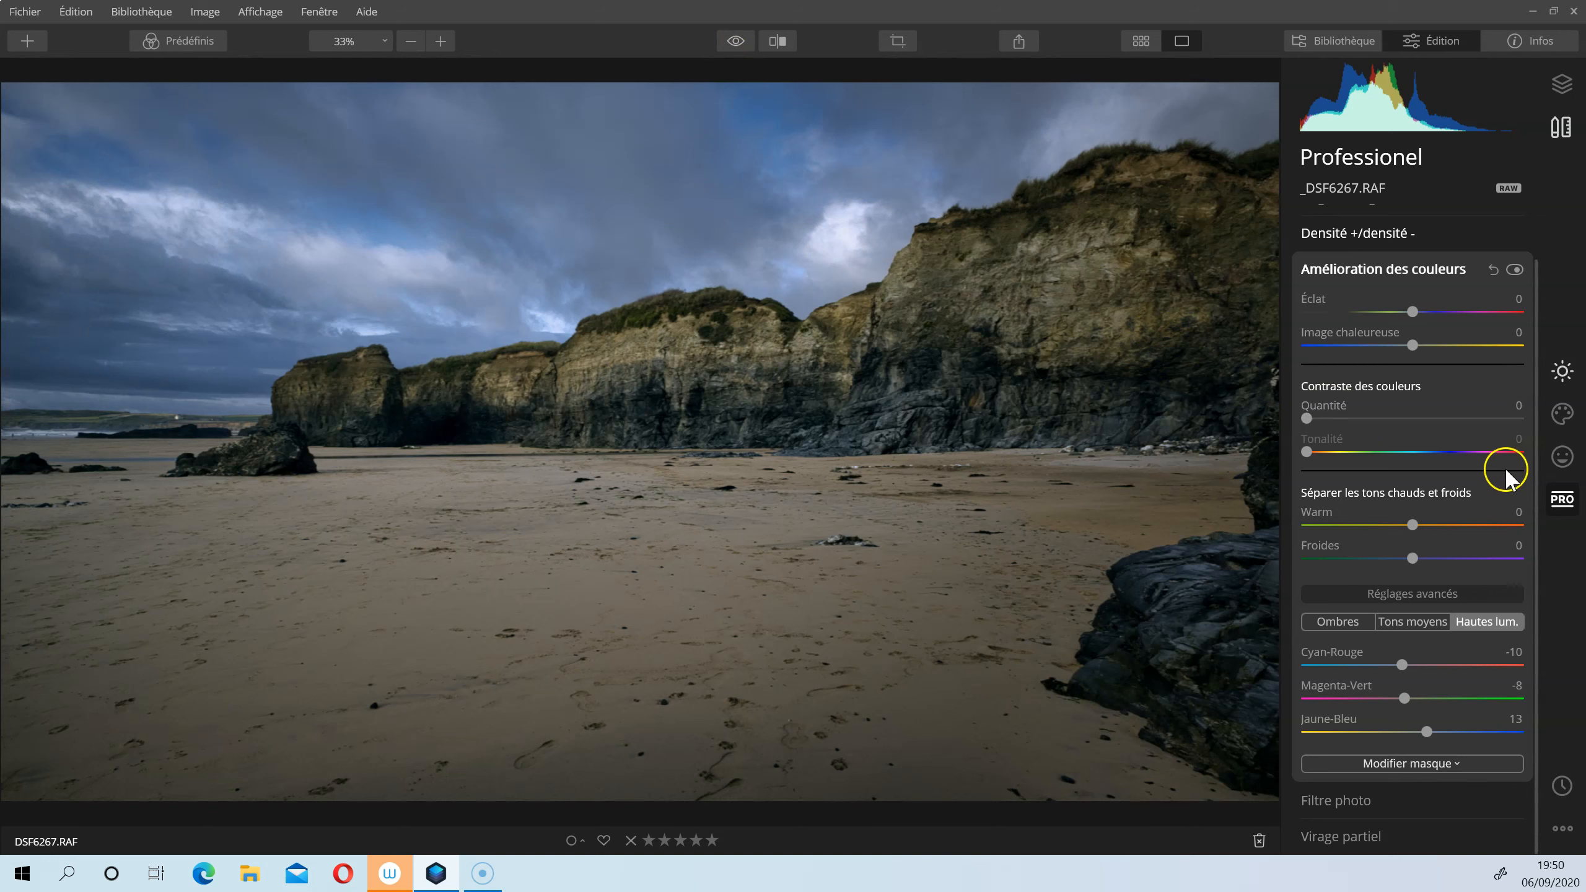
Step: Lower the overall Saturation to -37 in the Couleur tool of Outils de base
left_click(1561, 414)
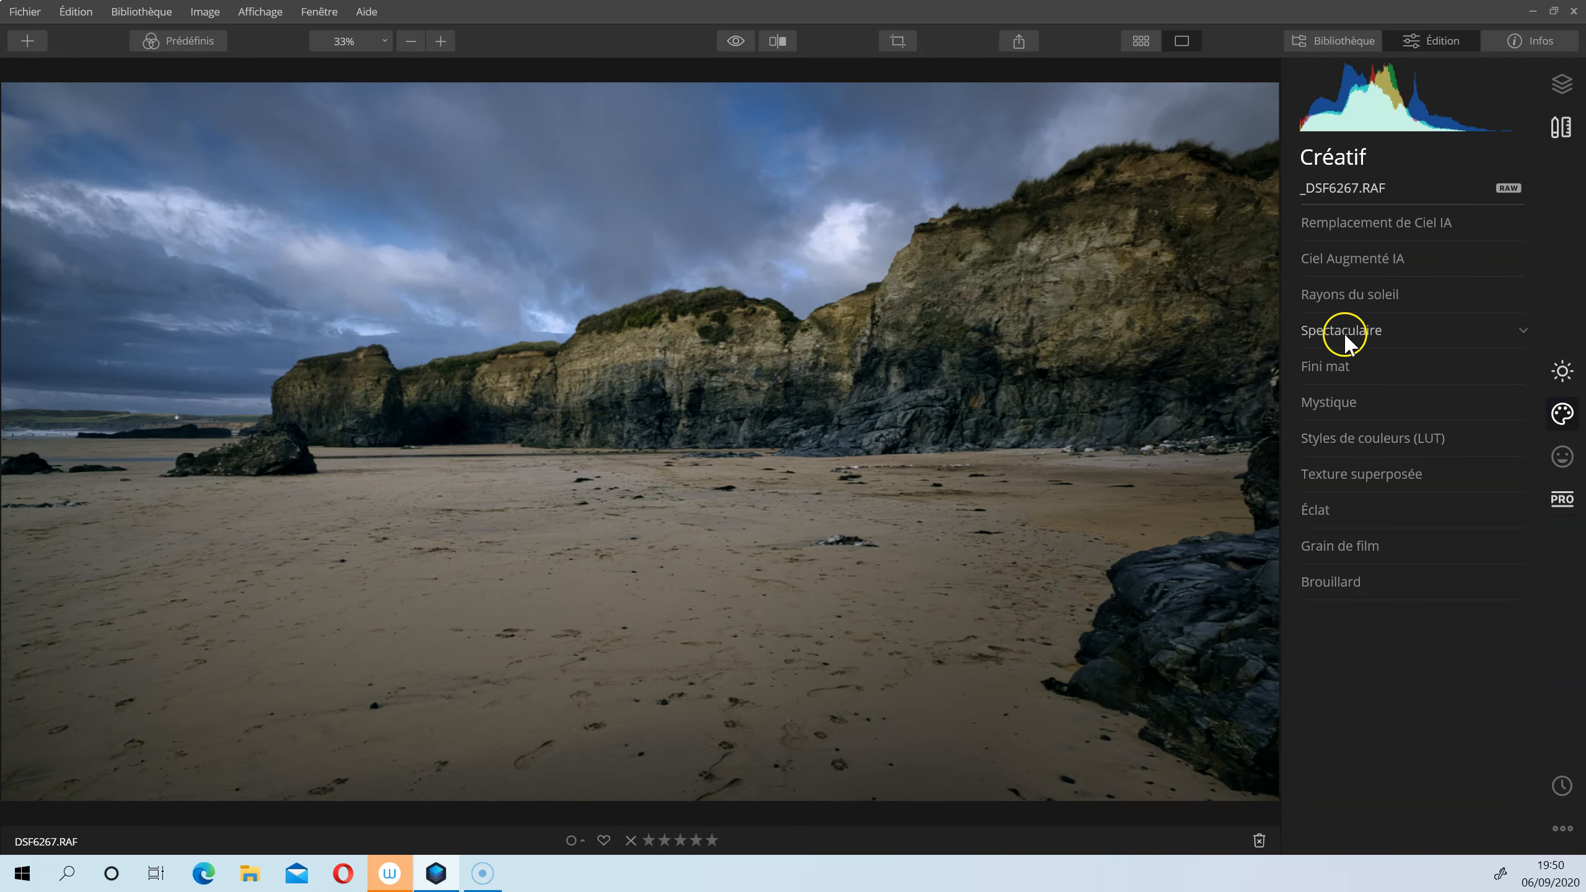
left_click(1555, 366)
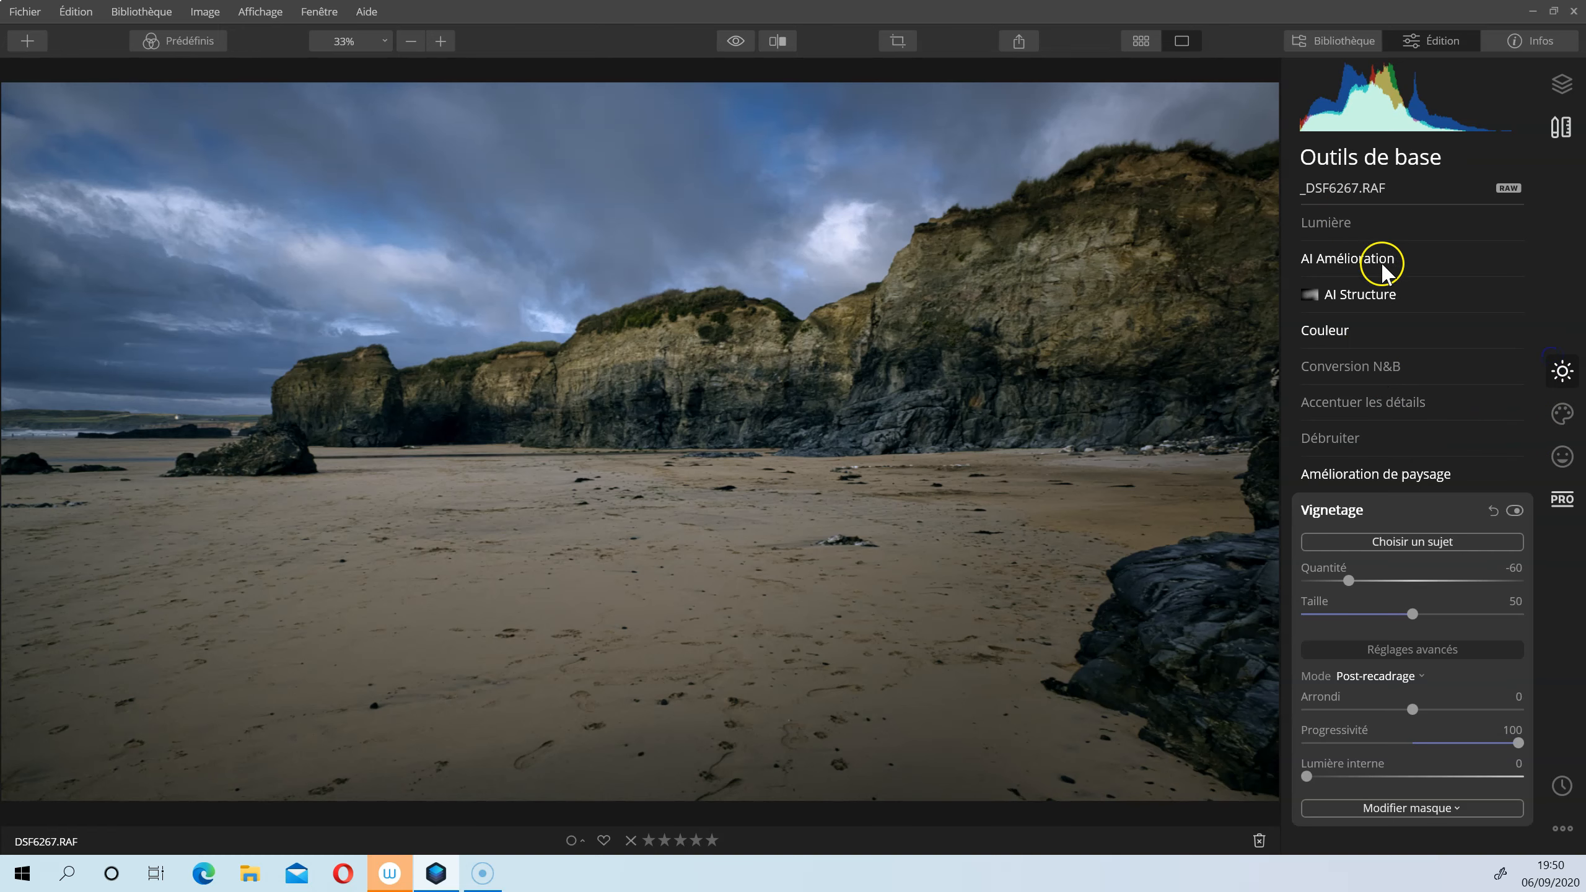
left_click(1344, 331)
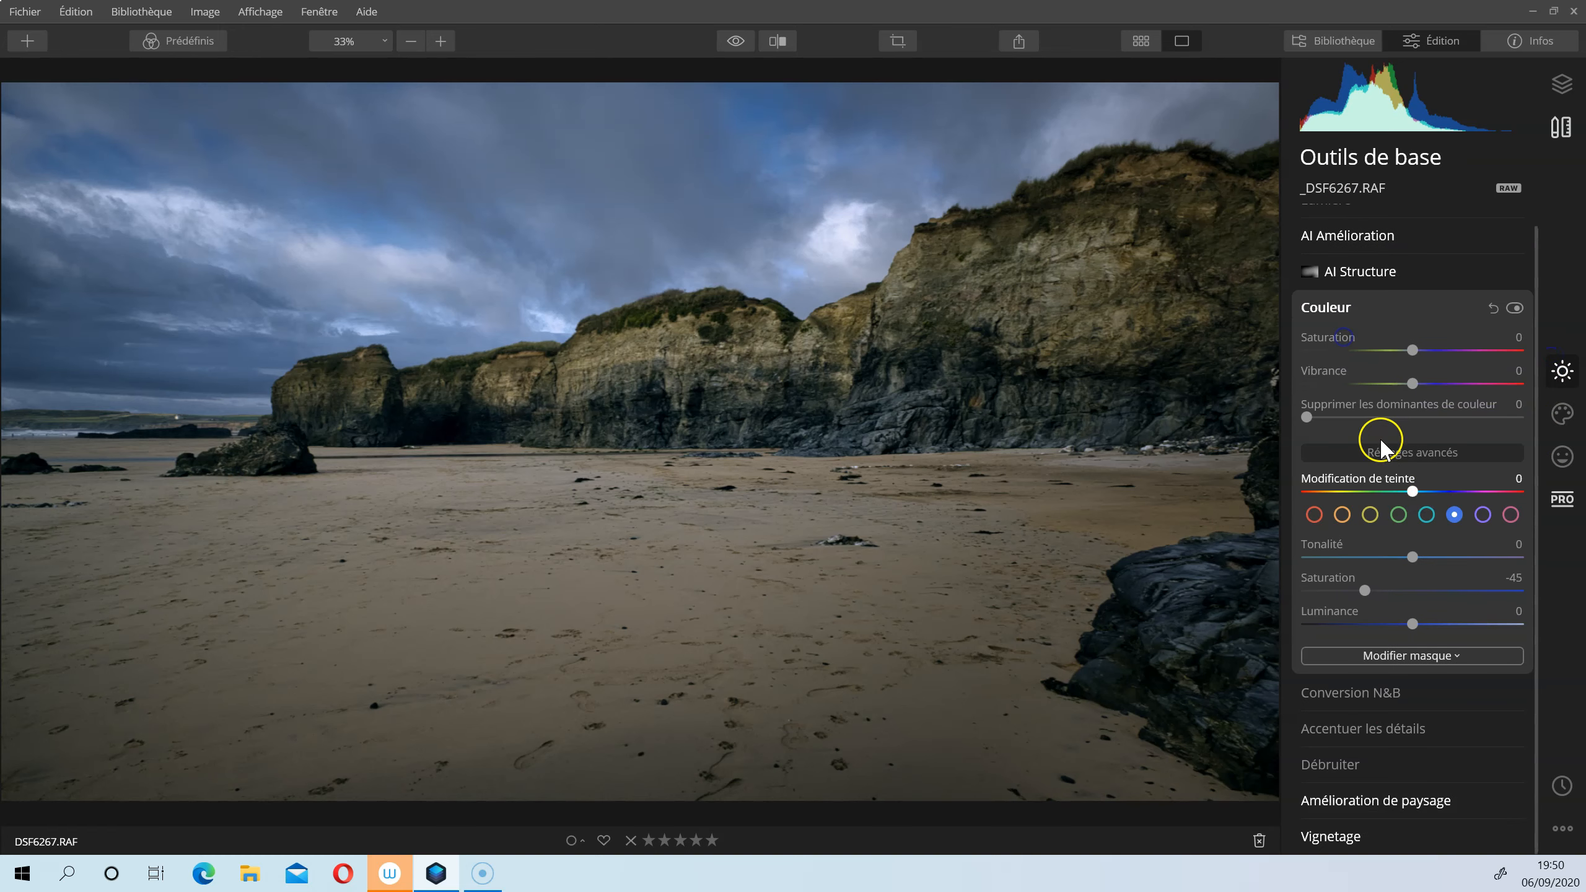
left_click_drag(1413, 354, 1376, 351)
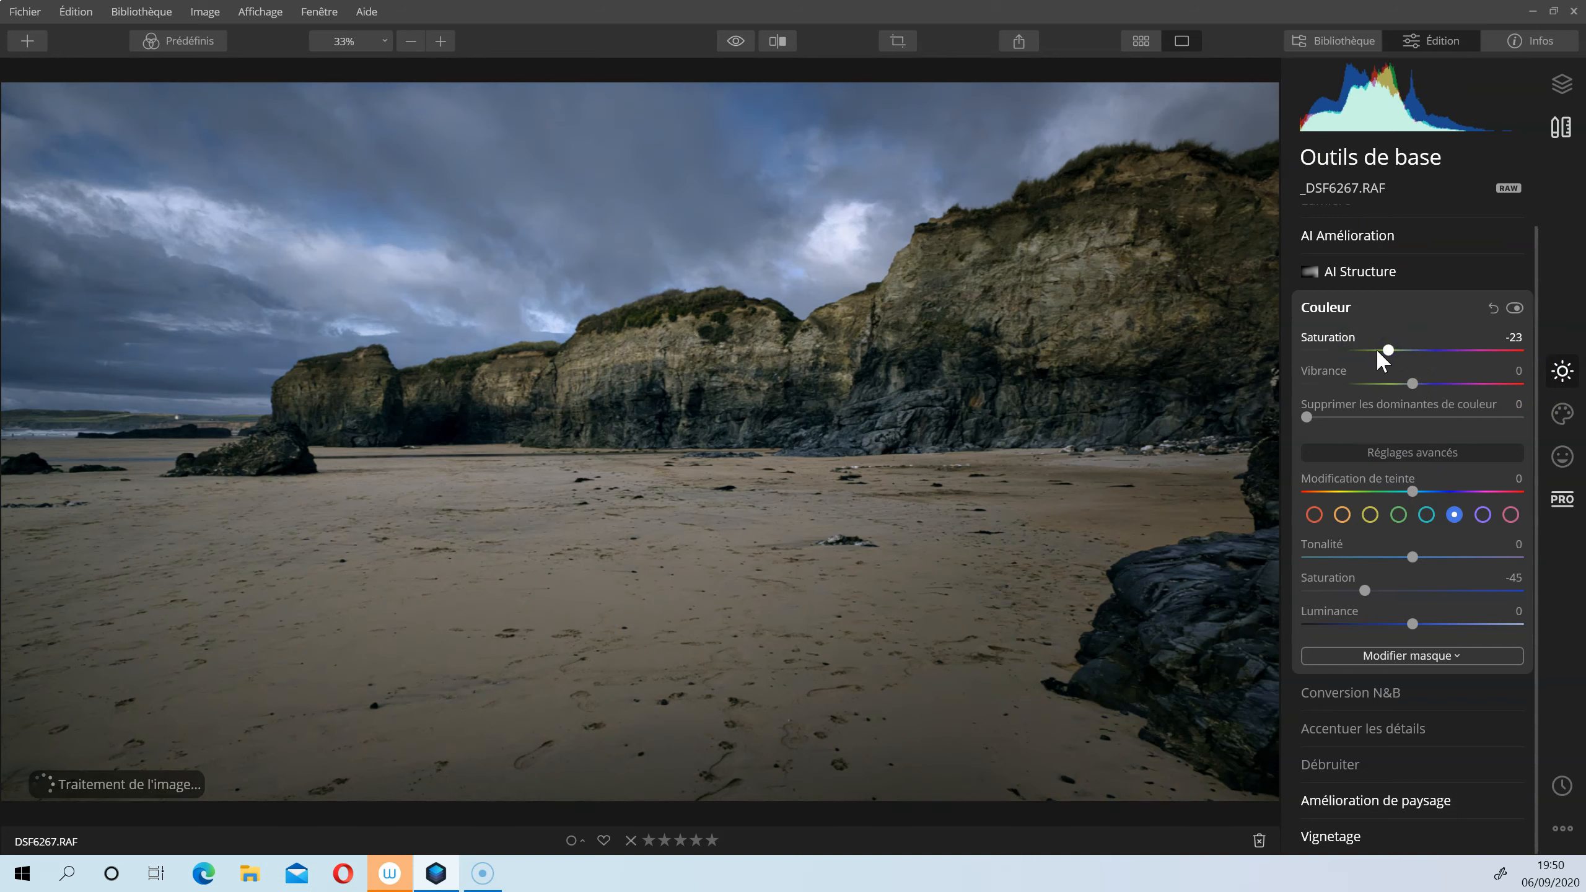
left_click(1373, 346)
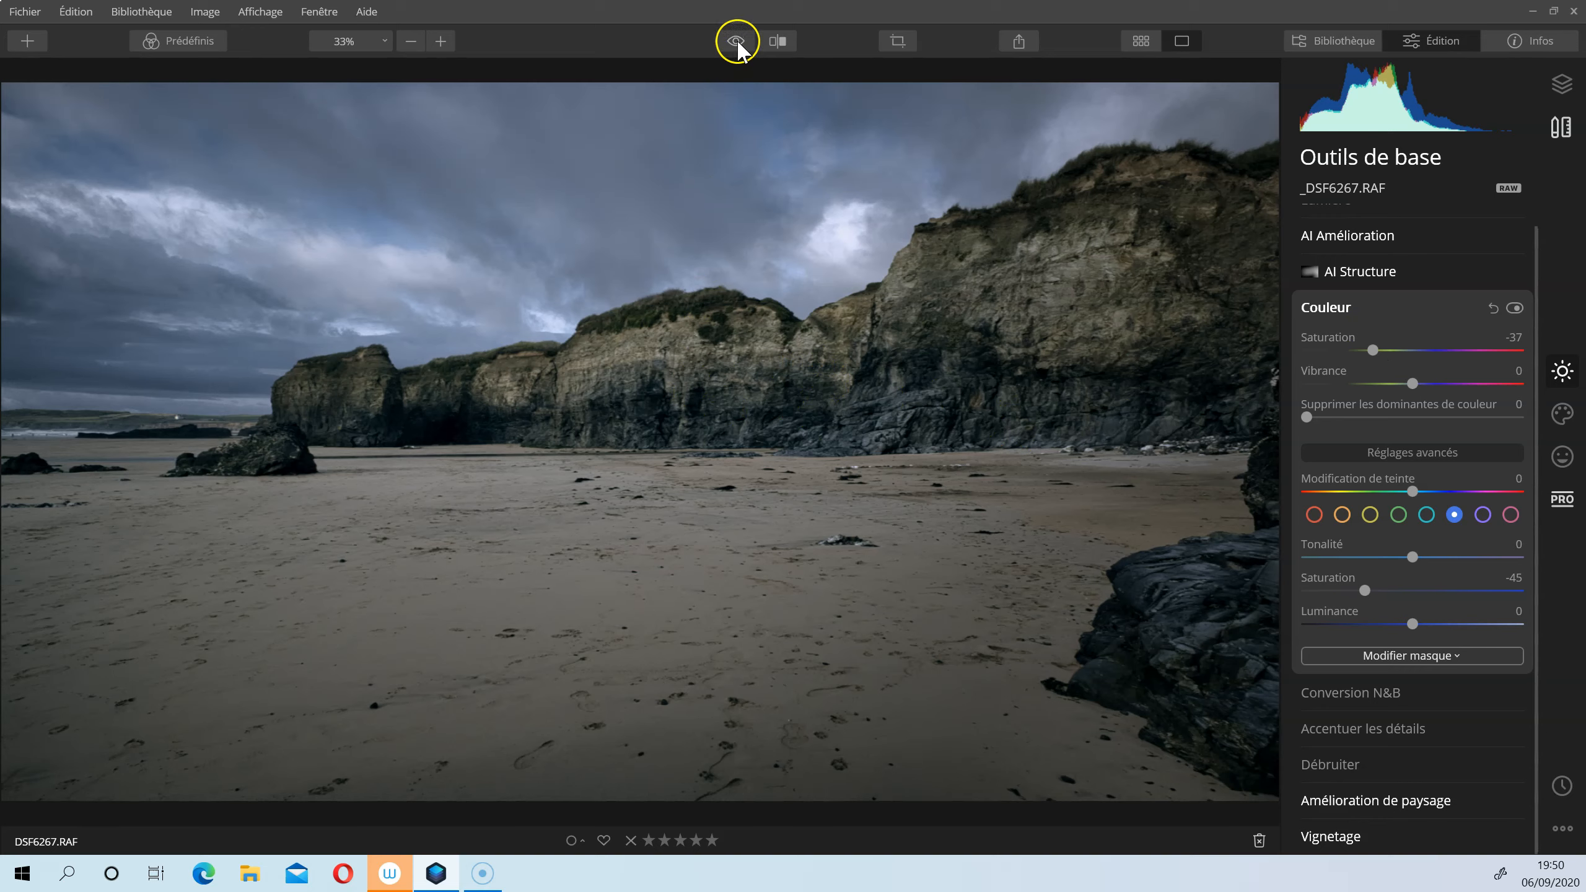
Step: Compare the desaturated photo with the original image
left_click(736, 42)
left_click(735, 41)
left_click(735, 41)
left_click(734, 41)
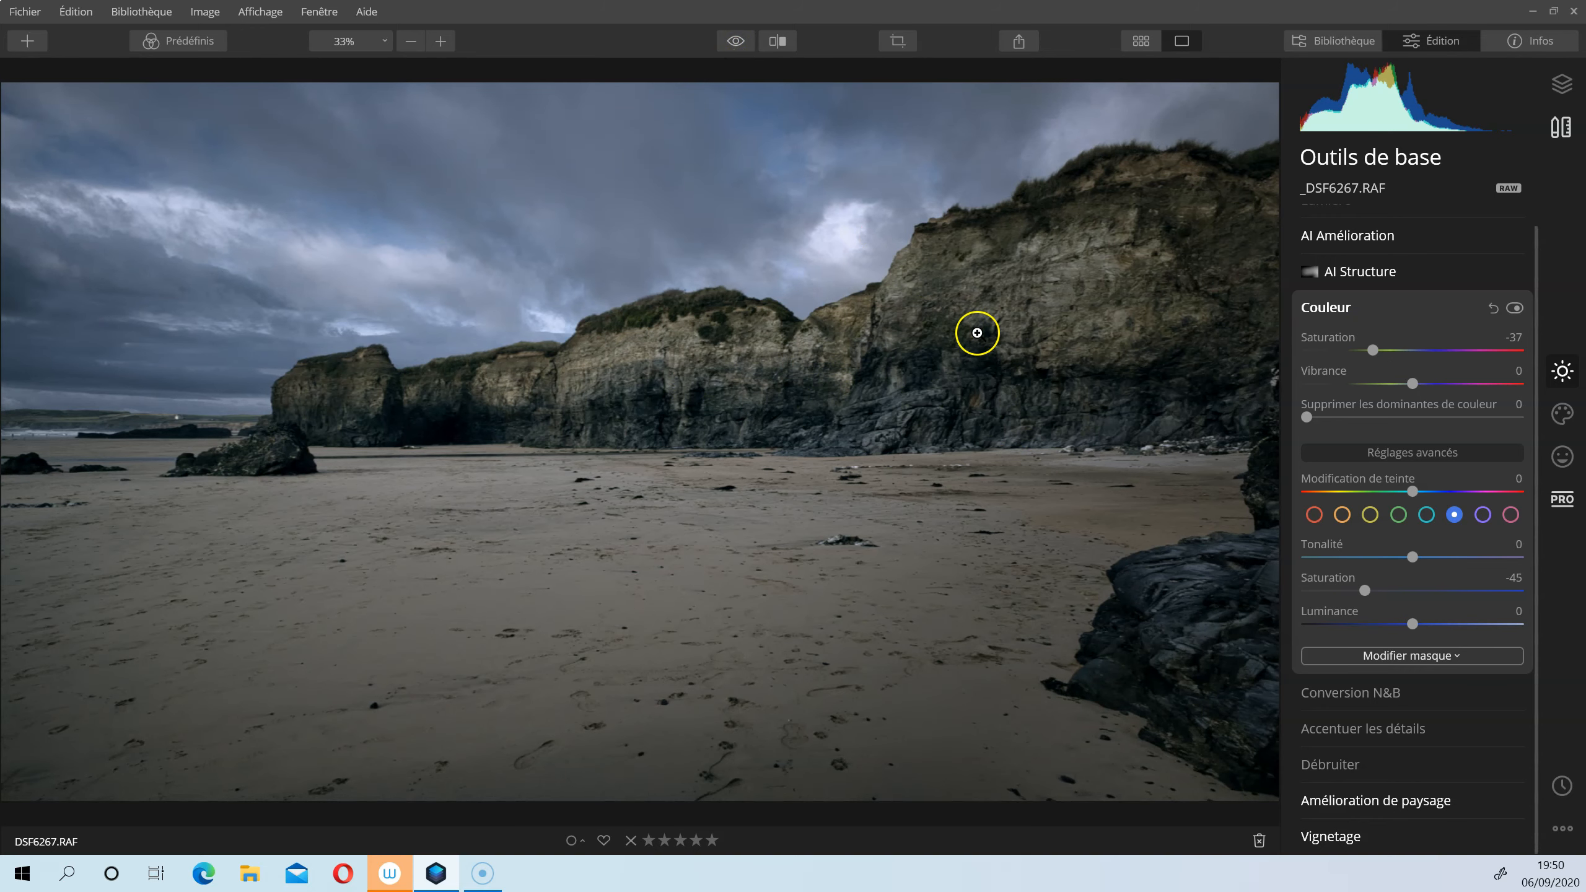
Step: Apply the creative Fini mat effect with Quantité set to 37
left_click(1558, 409)
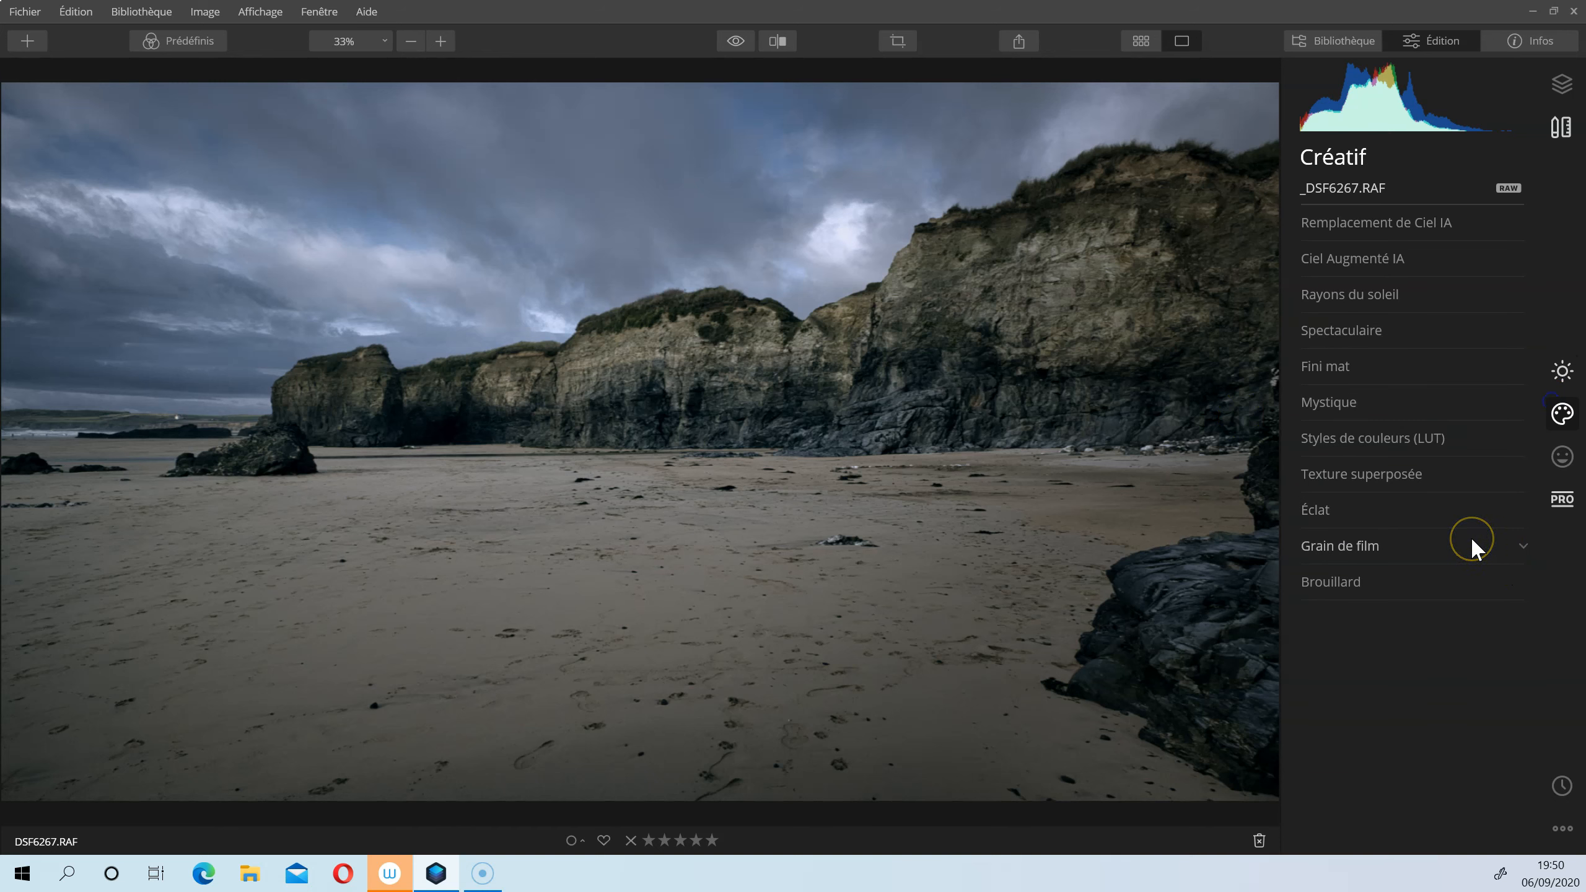
left_click(1355, 367)
left_click_drag(1307, 407, 1383, 410)
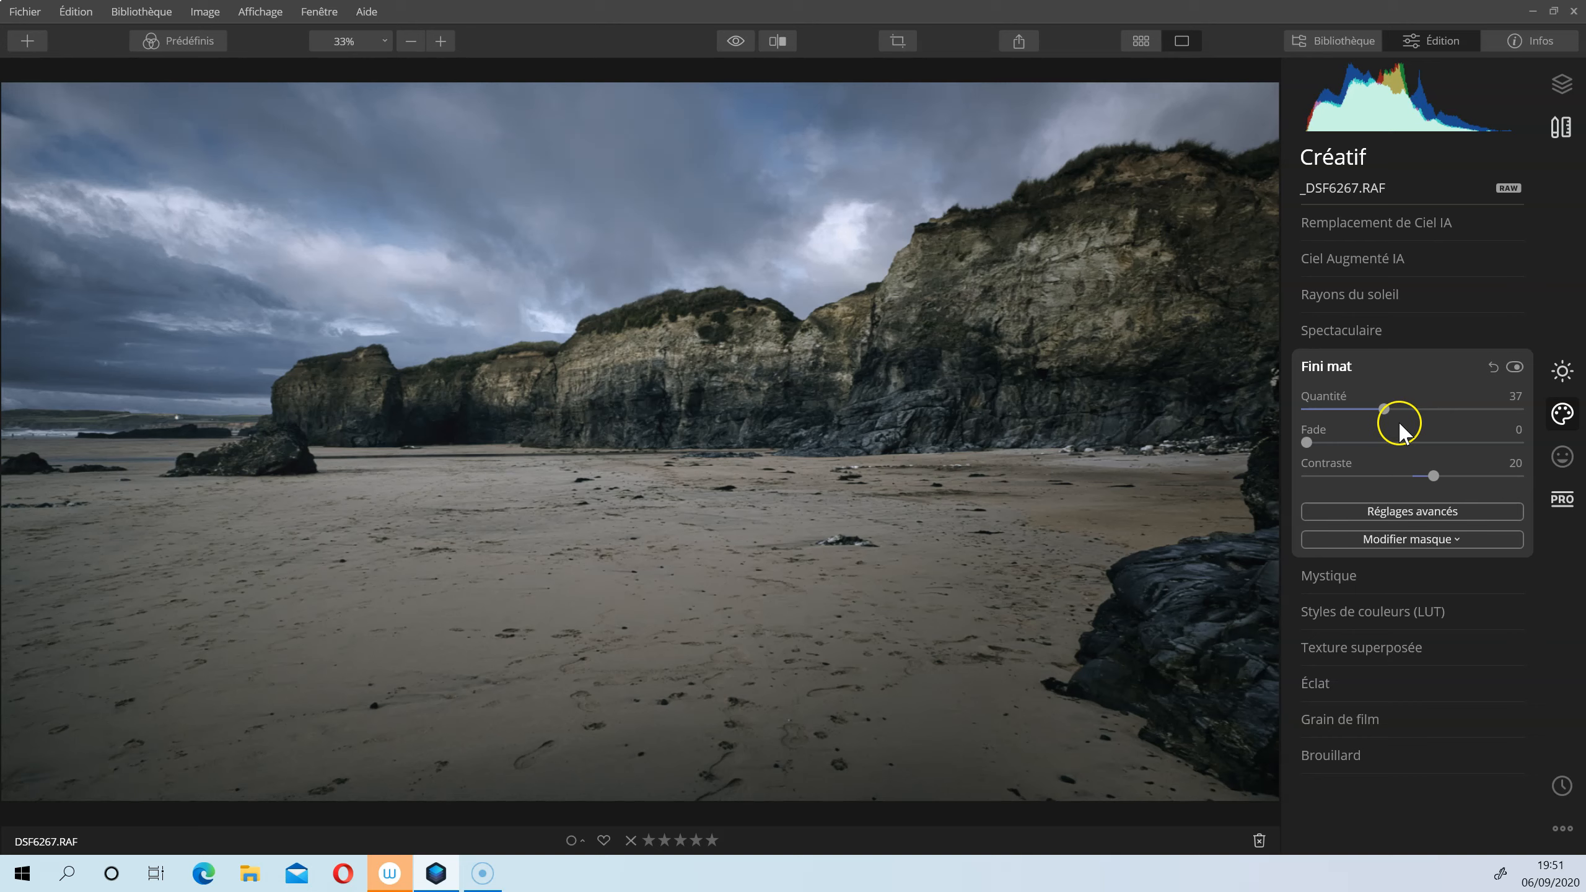
Step: Apply the Mystique effect with Quantité 16 and brush it off the cliff base, shoreline and dark foreground rocks with an erasing mask
left_click(1329, 575)
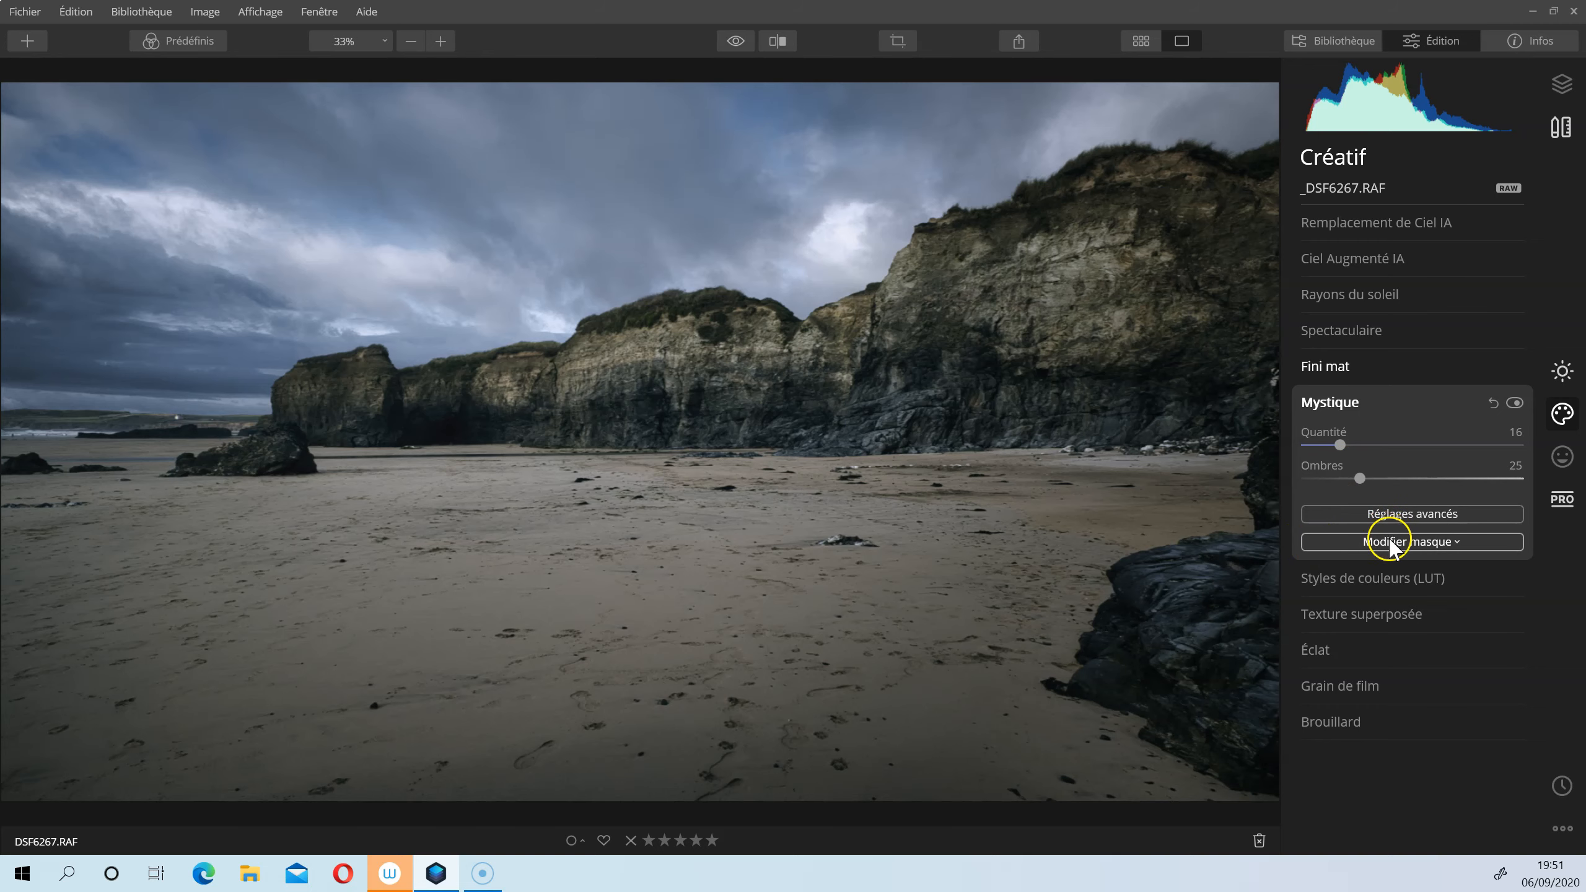
left_click(1364, 543)
left_click(1362, 555)
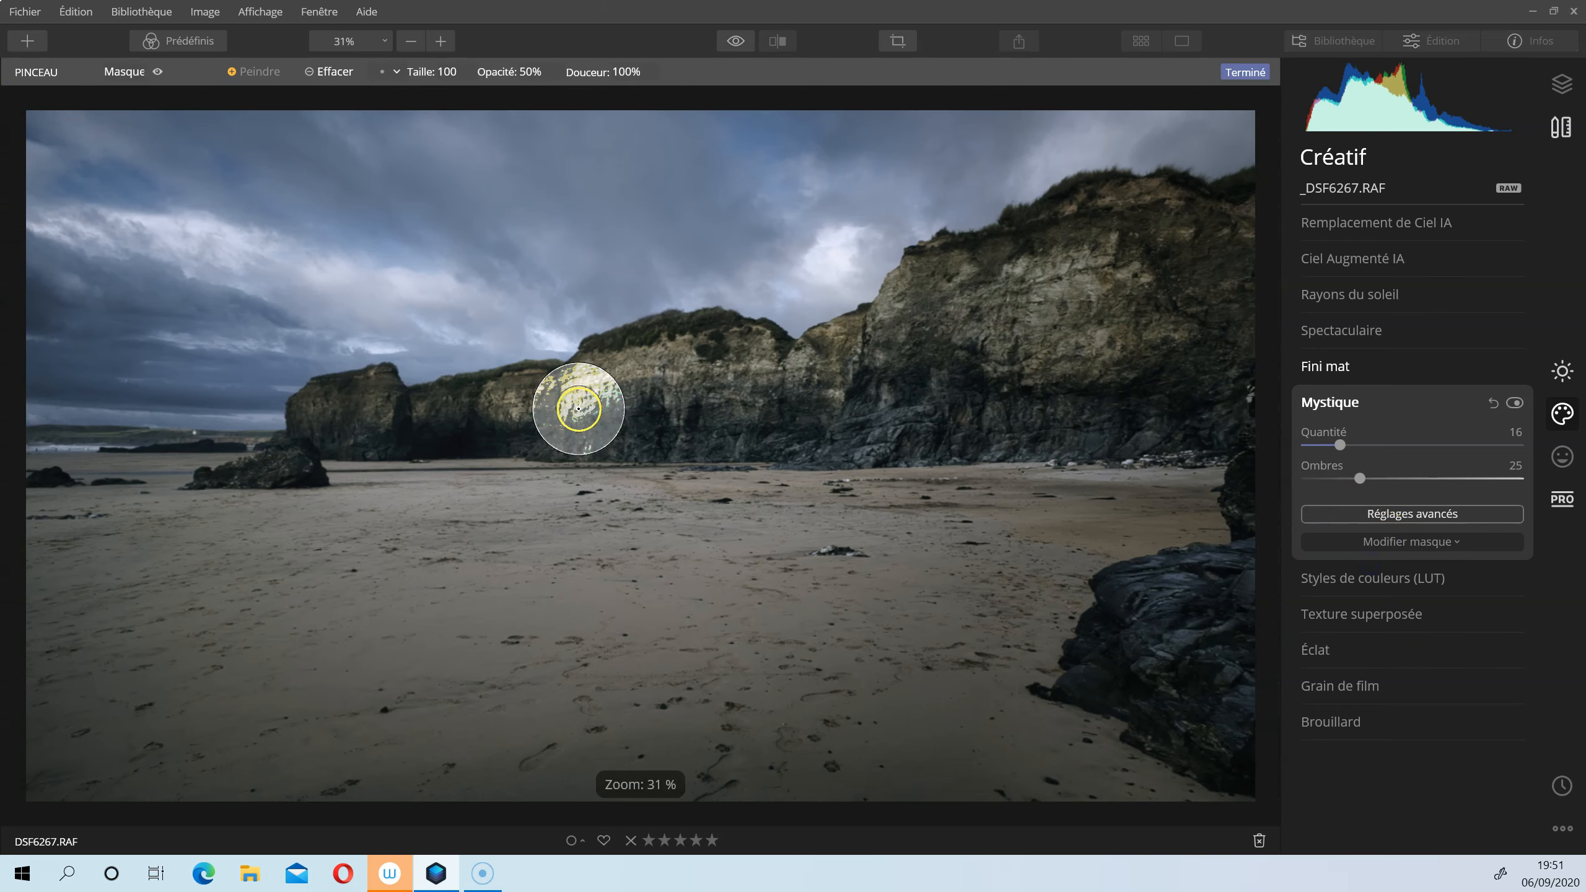
left_click(331, 72)
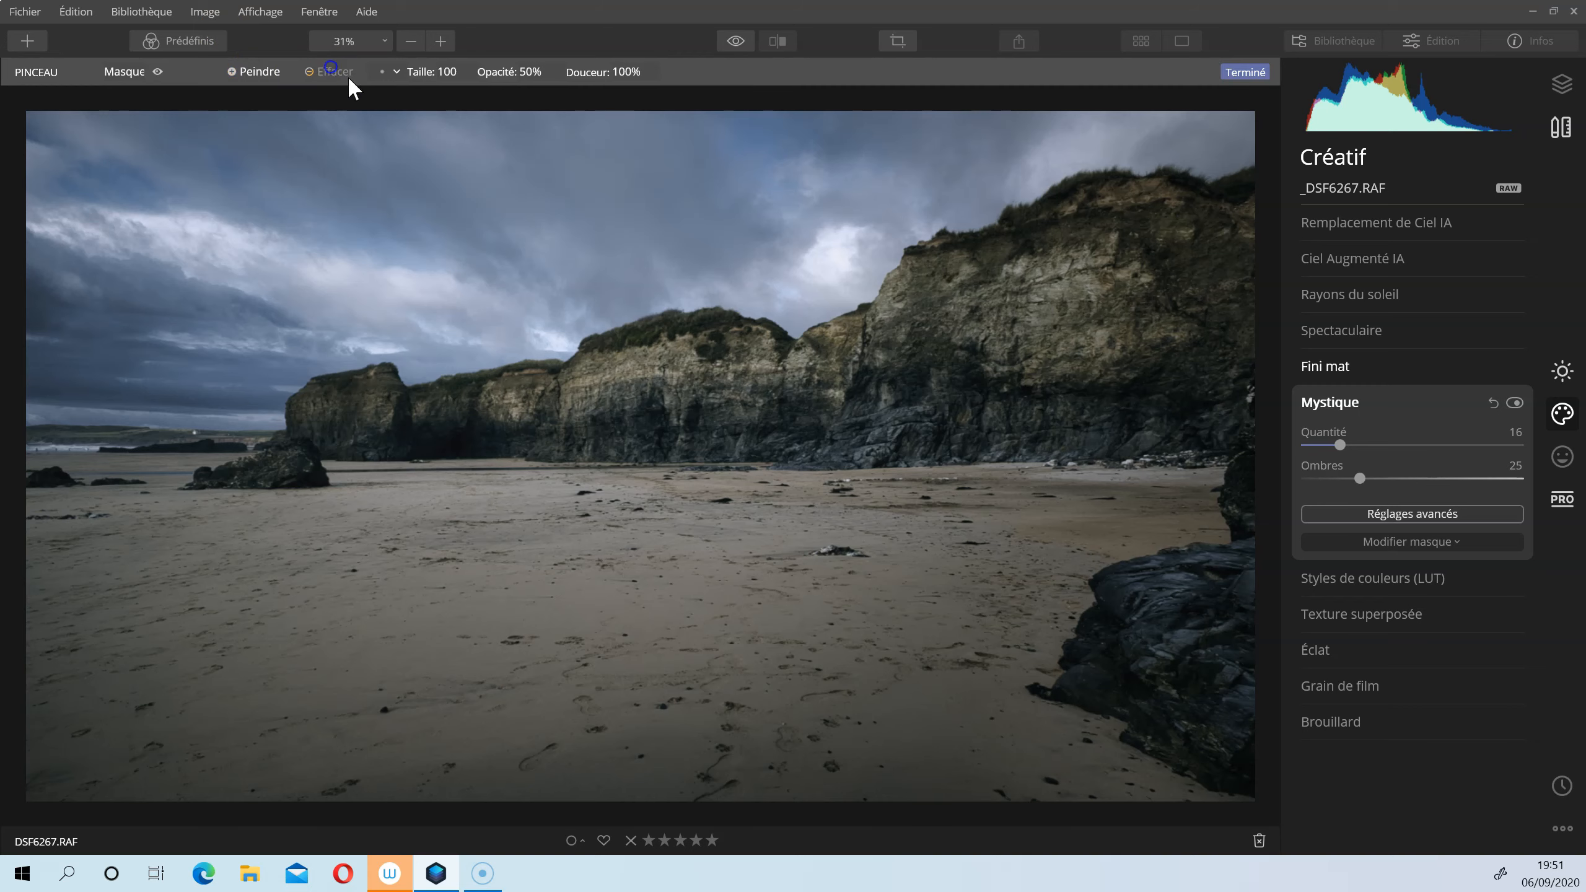
mouse_move(736, 393)
left_mouse_down()
mouse_move(789, 395)
mouse_move(555, 379)
mouse_move(908, 375)
mouse_move(998, 319)
mouse_move(893, 355)
mouse_move(1051, 273)
mouse_move(1112, 262)
mouse_move(1112, 314)
mouse_move(1155, 328)
mouse_move(1219, 315)
mouse_move(971, 416)
mouse_move(837, 419)
left_mouse_up()
left_click_drag(771, 477, 549, 489)
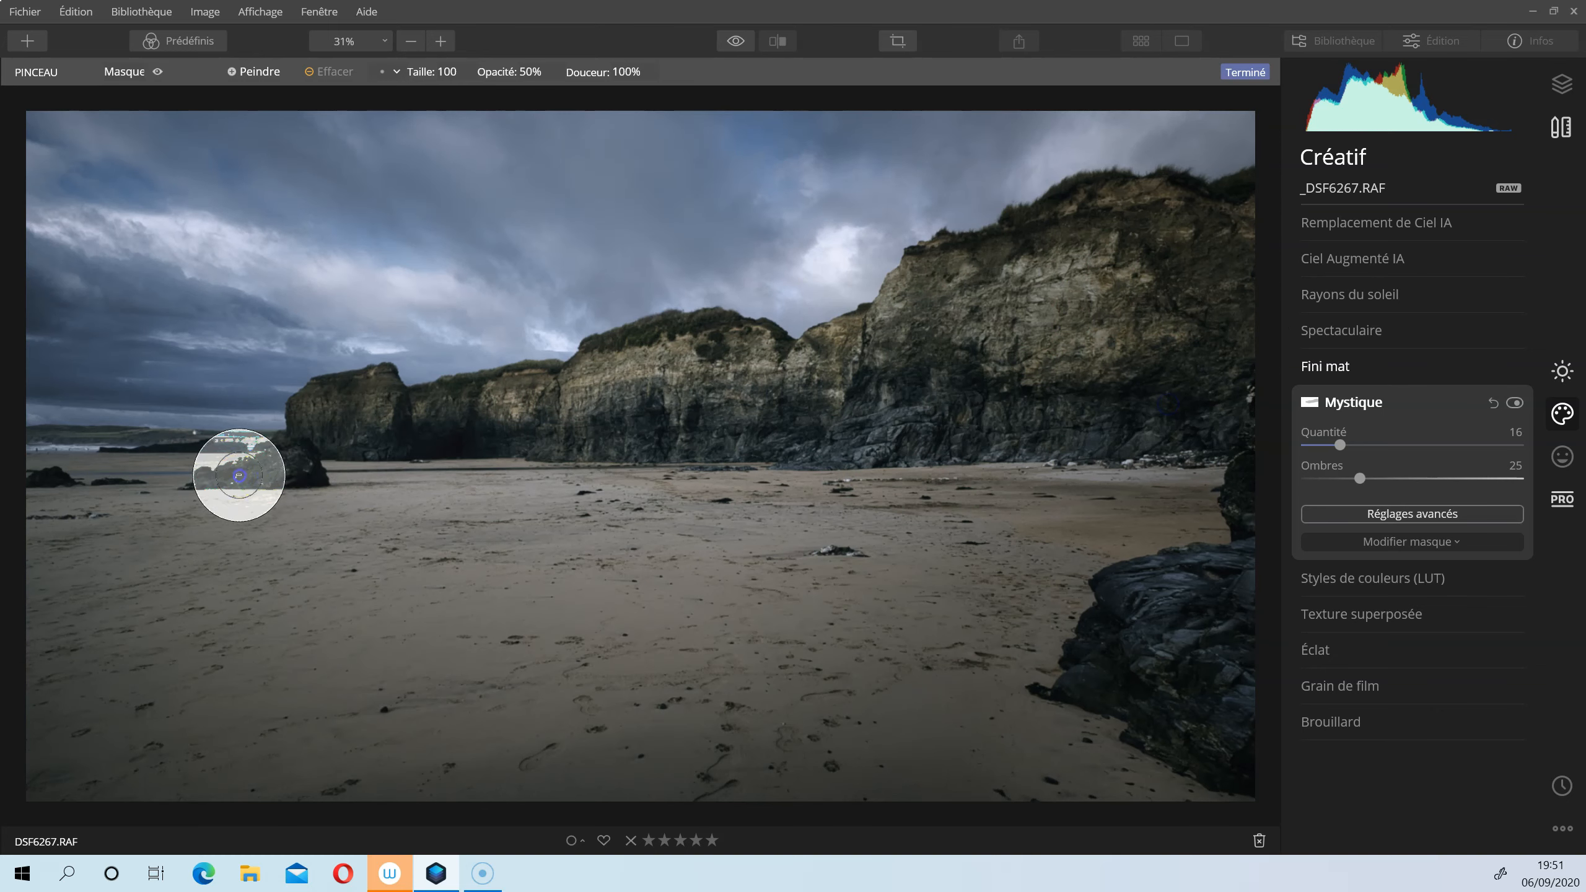
mouse_move(238, 475)
left_mouse_down()
mouse_move(265, 460)
mouse_move(206, 489)
mouse_move(228, 489)
left_mouse_up()
mouse_move(1217, 550)
left_mouse_down()
mouse_move(1168, 648)
mouse_move(1100, 630)
mouse_move(1237, 631)
mouse_move(1205, 733)
mouse_move(1251, 731)
mouse_move(1228, 535)
mouse_move(1206, 648)
mouse_move(1186, 560)
mouse_move(1118, 662)
mouse_move(1084, 605)
mouse_move(1183, 743)
mouse_move(1199, 575)
mouse_move(1228, 594)
mouse_move(1219, 722)
left_mouse_up()
Step: Soften the Mystique mask by setting its Progressivité to 87 with the red mask overlay shown, and hide the overlay
left_click(159, 73)
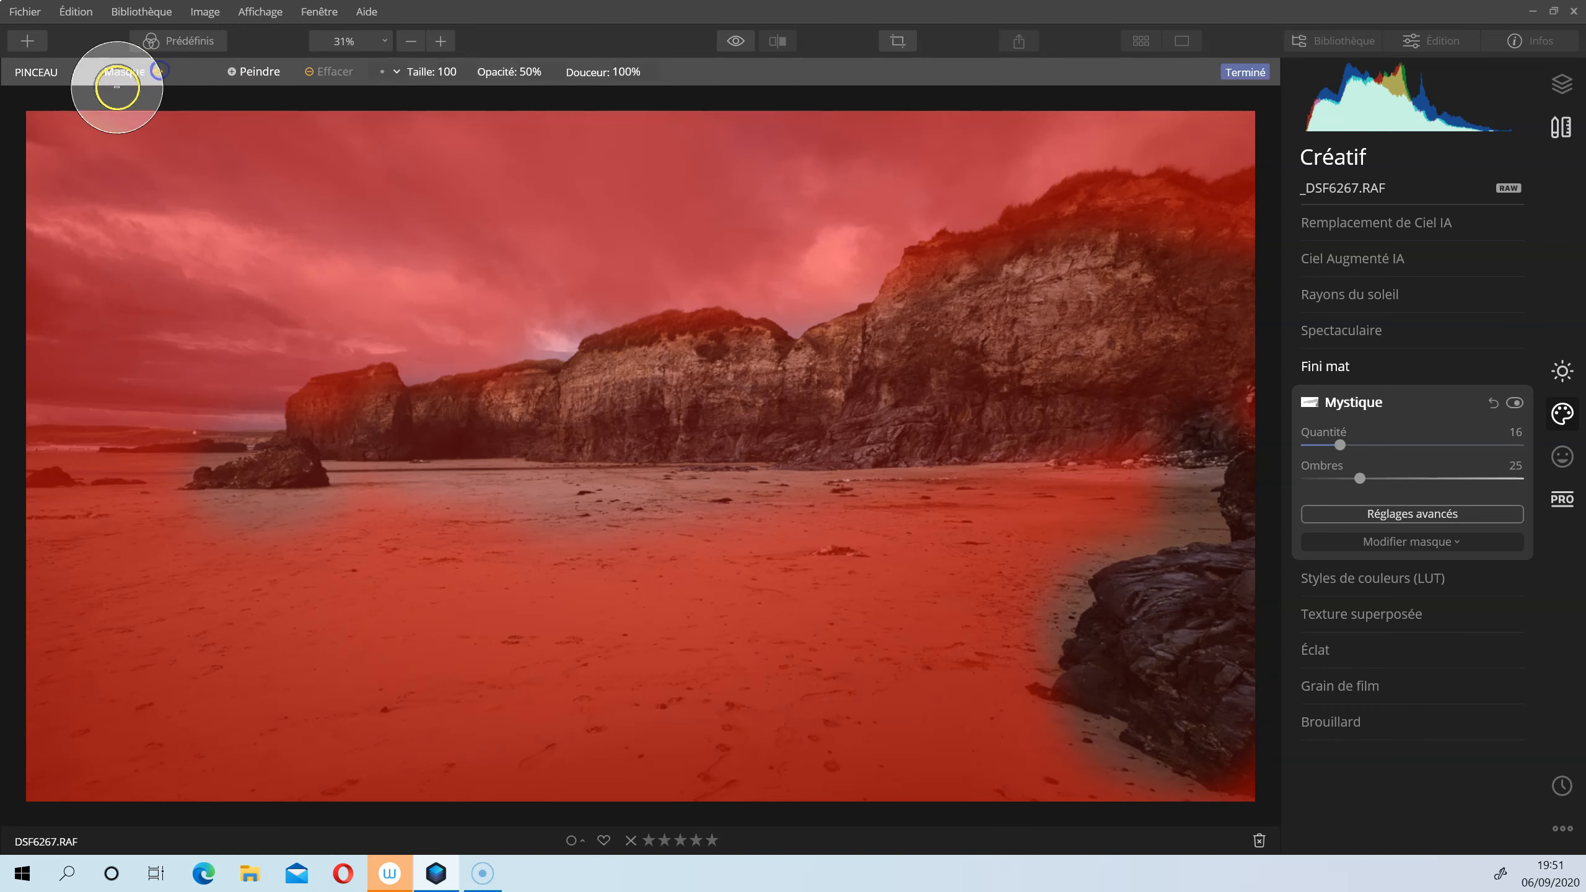
left_click(130, 71)
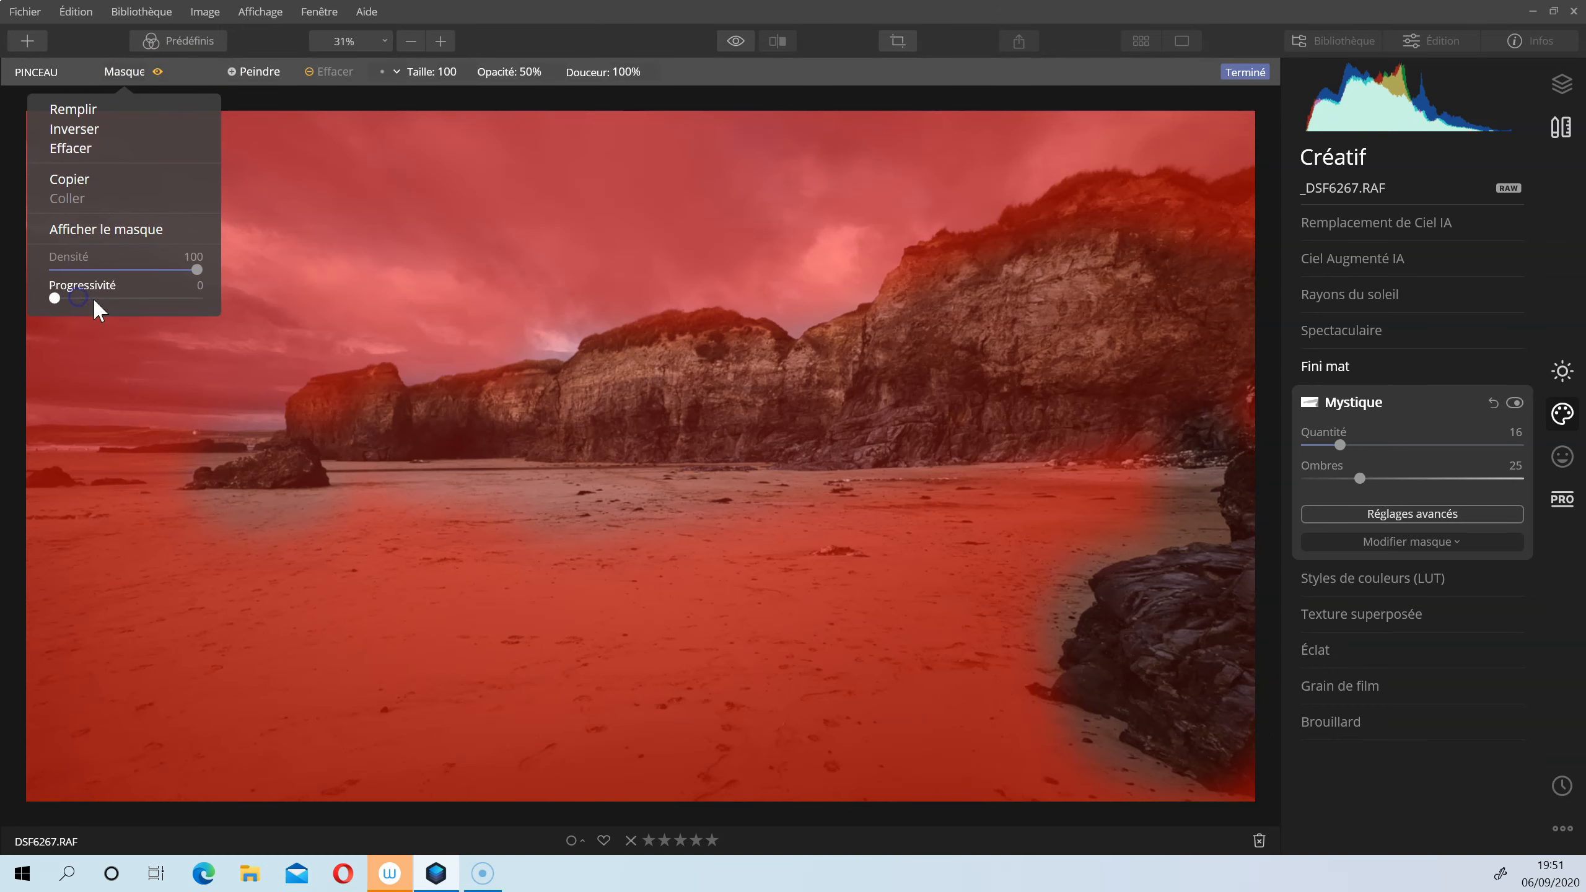
left_click(55, 300)
left_click_drag(74, 301, 114, 302)
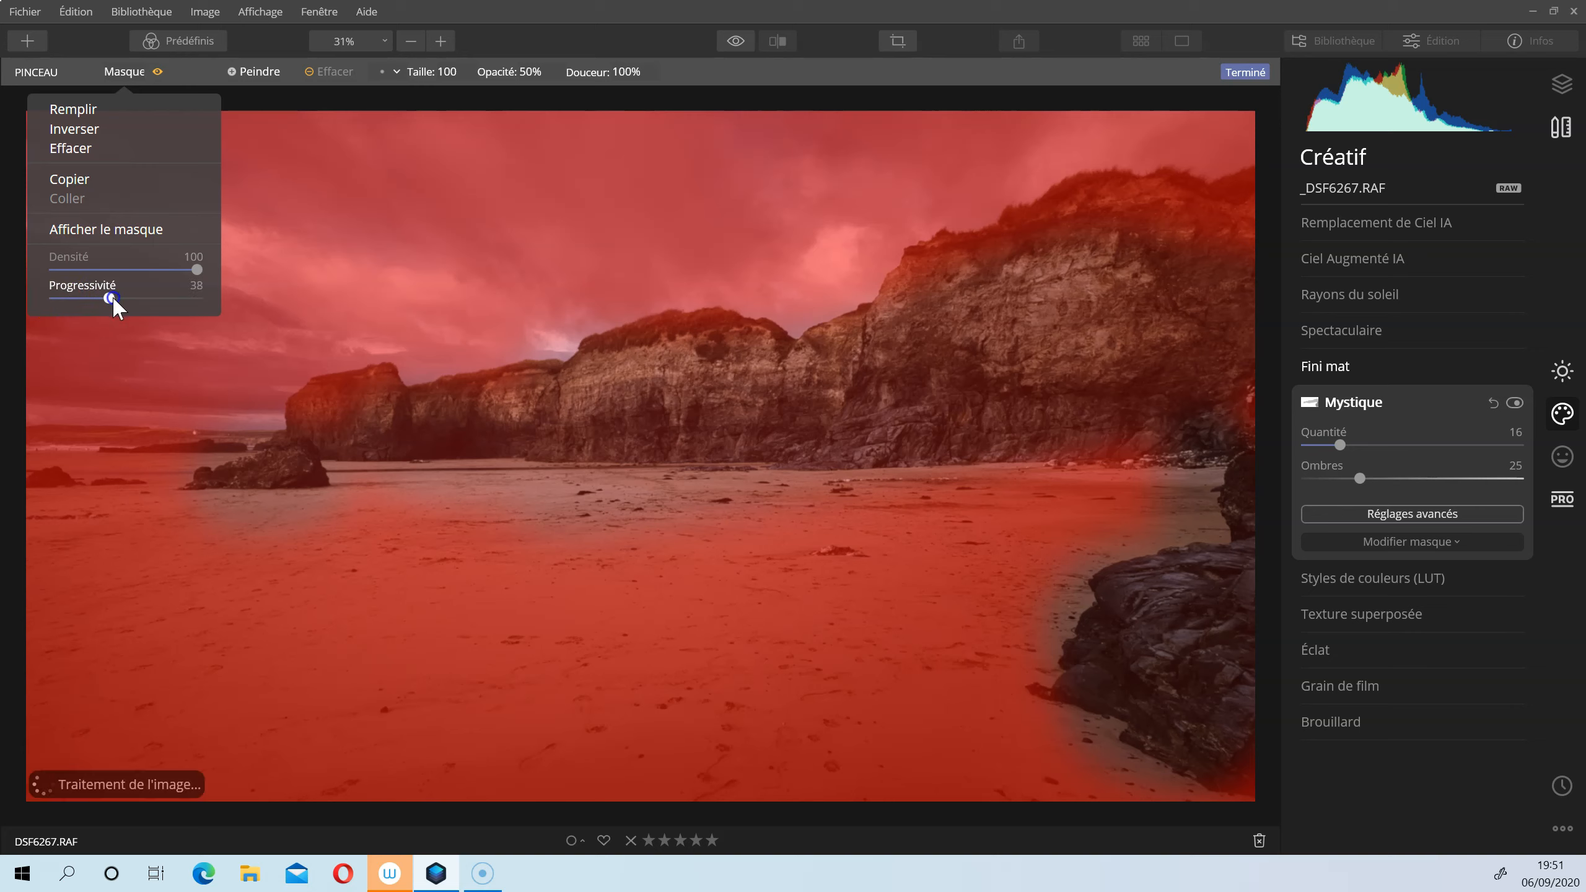
left_click(111, 297)
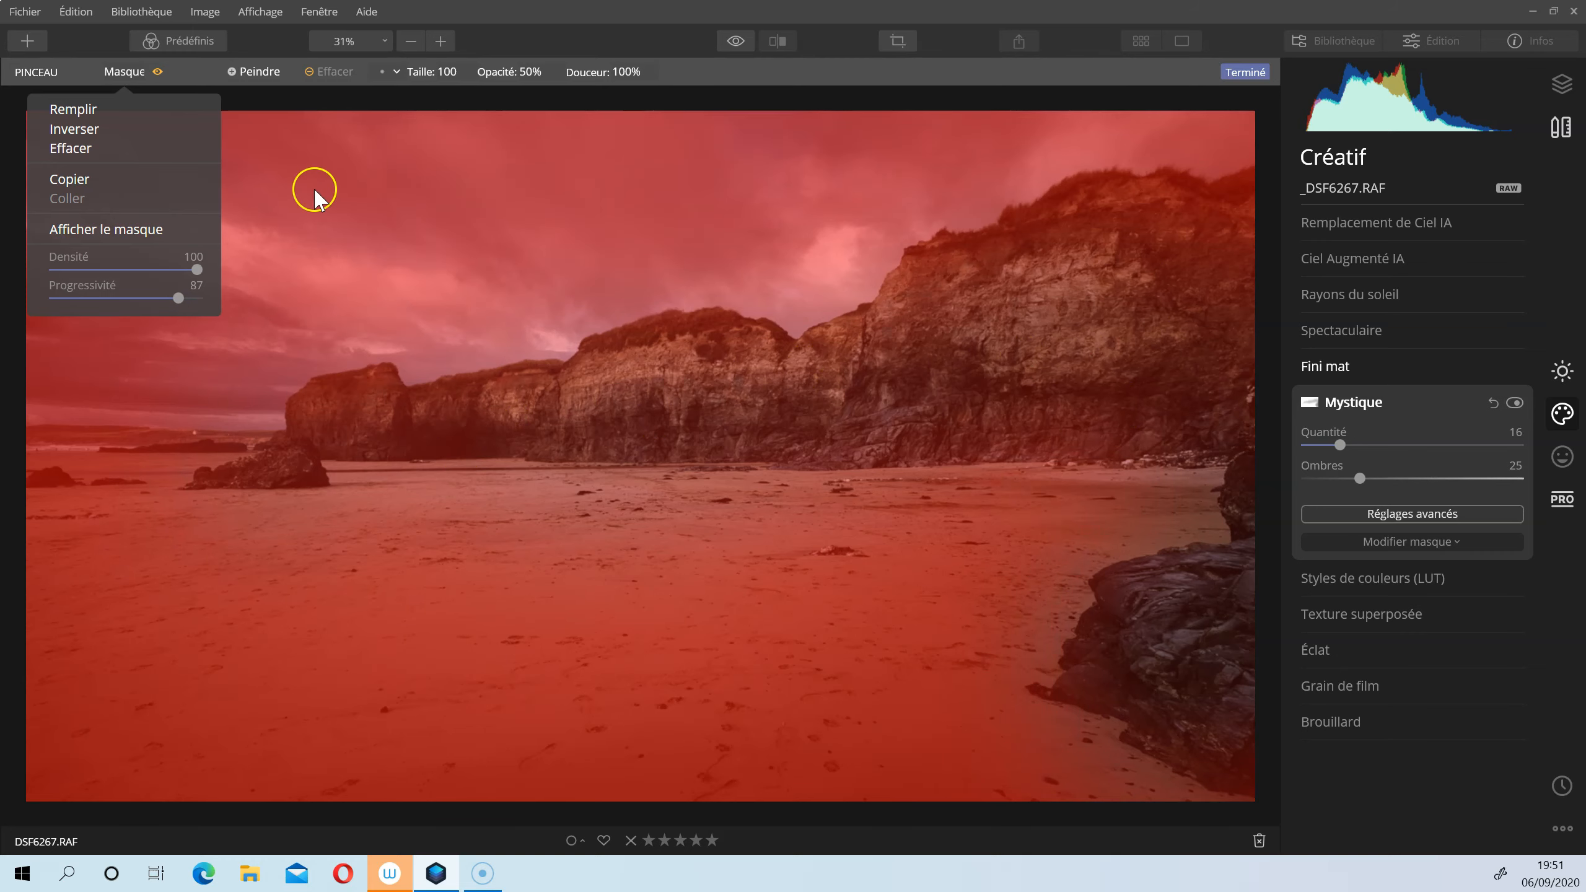
left_click(147, 67)
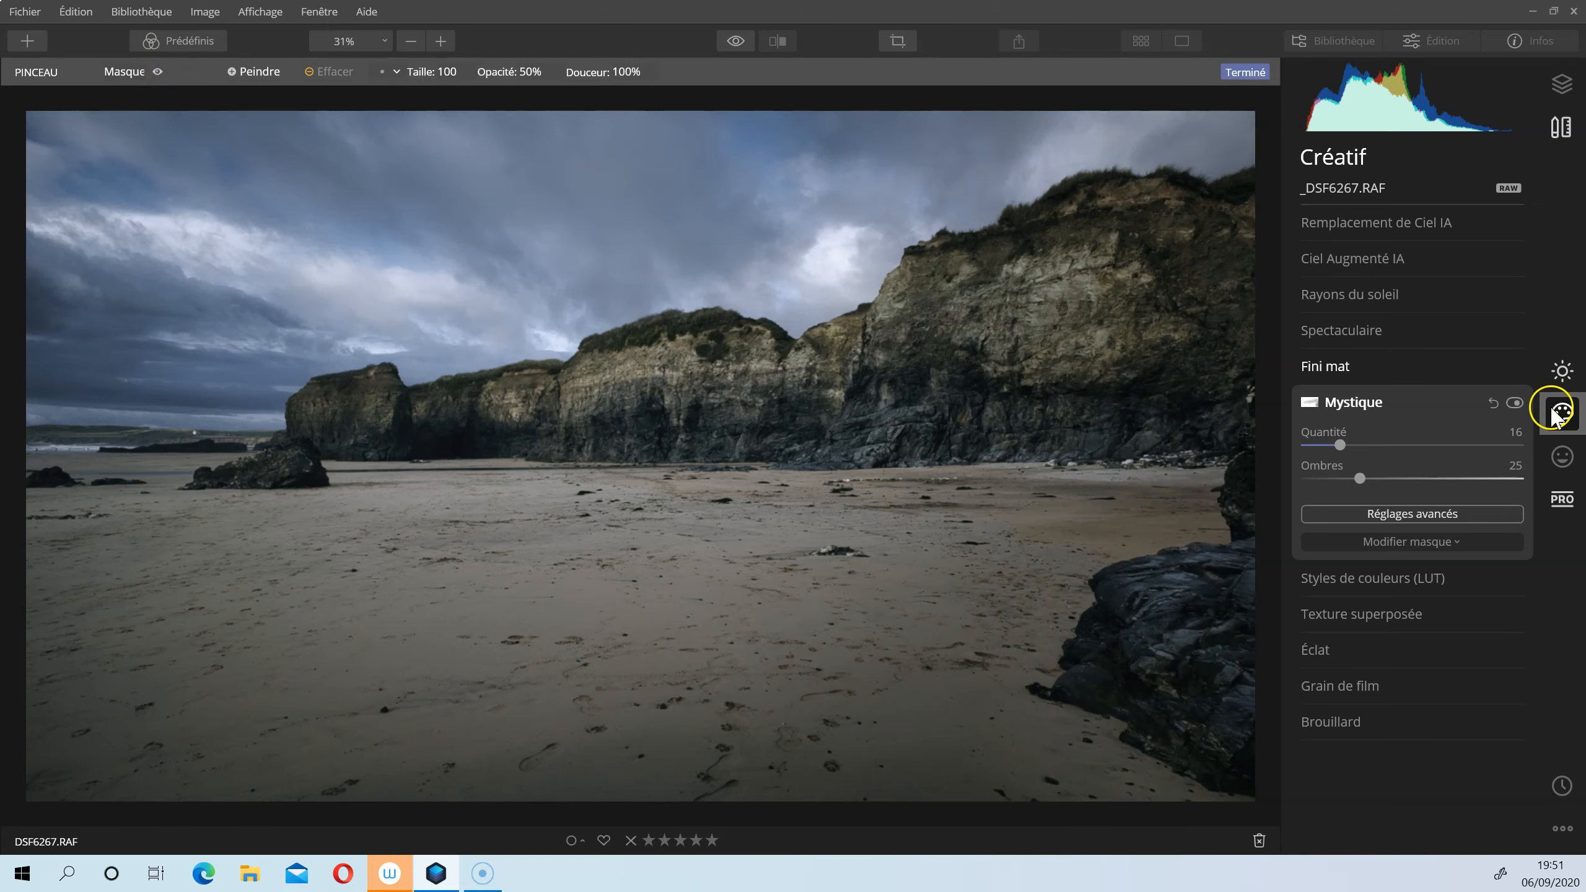
Step: Reduce the photo layer's Nombre de réglages to 55 in Calques
left_click(1560, 85)
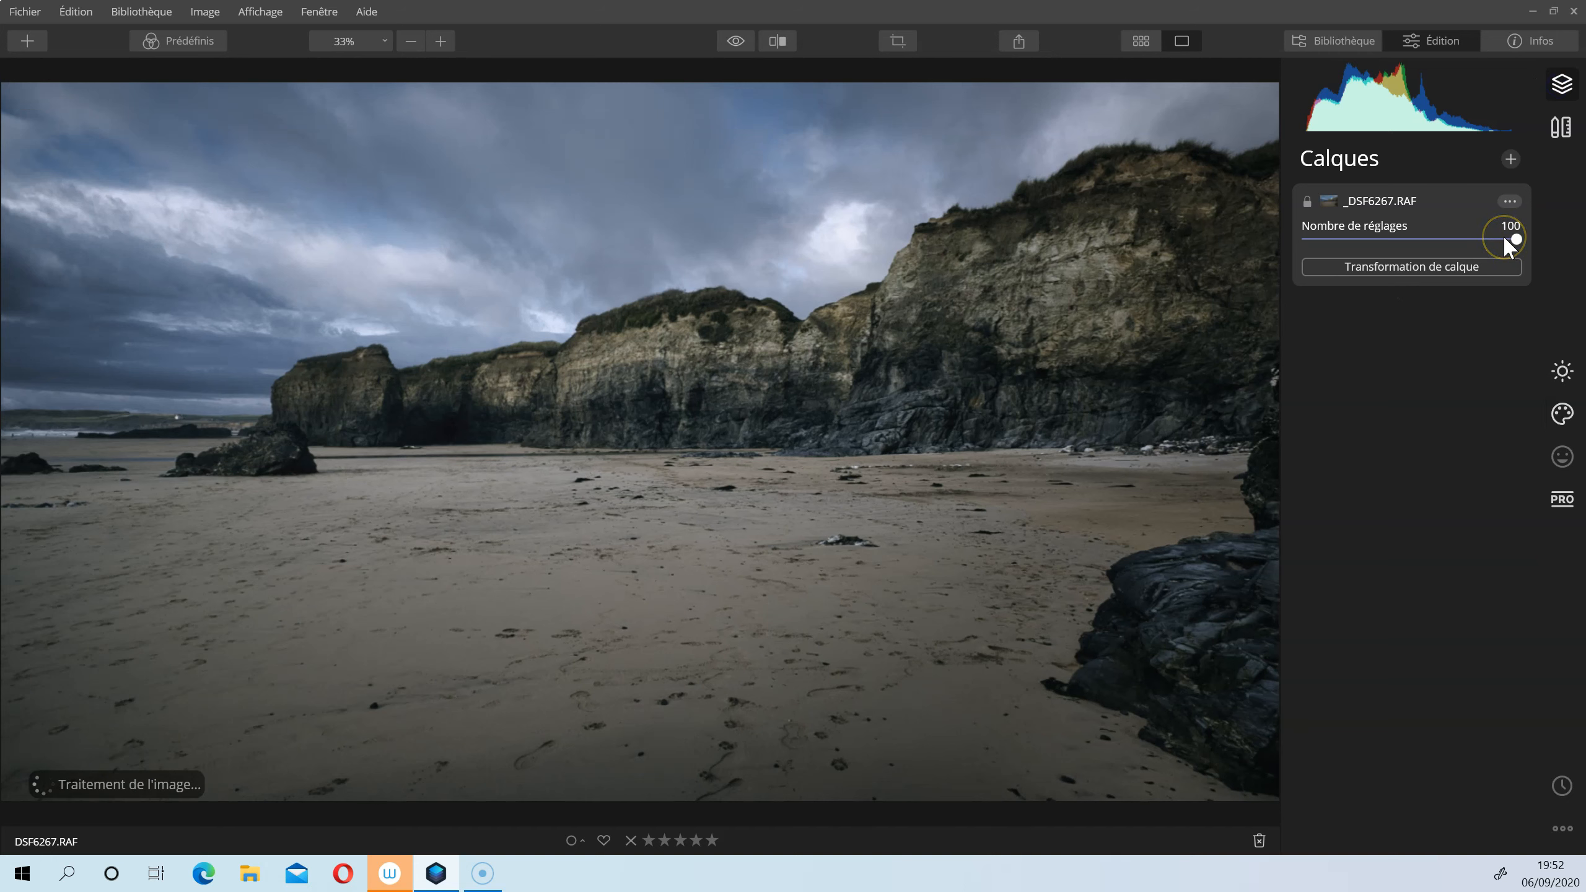
left_click_drag(1504, 241, 1383, 241)
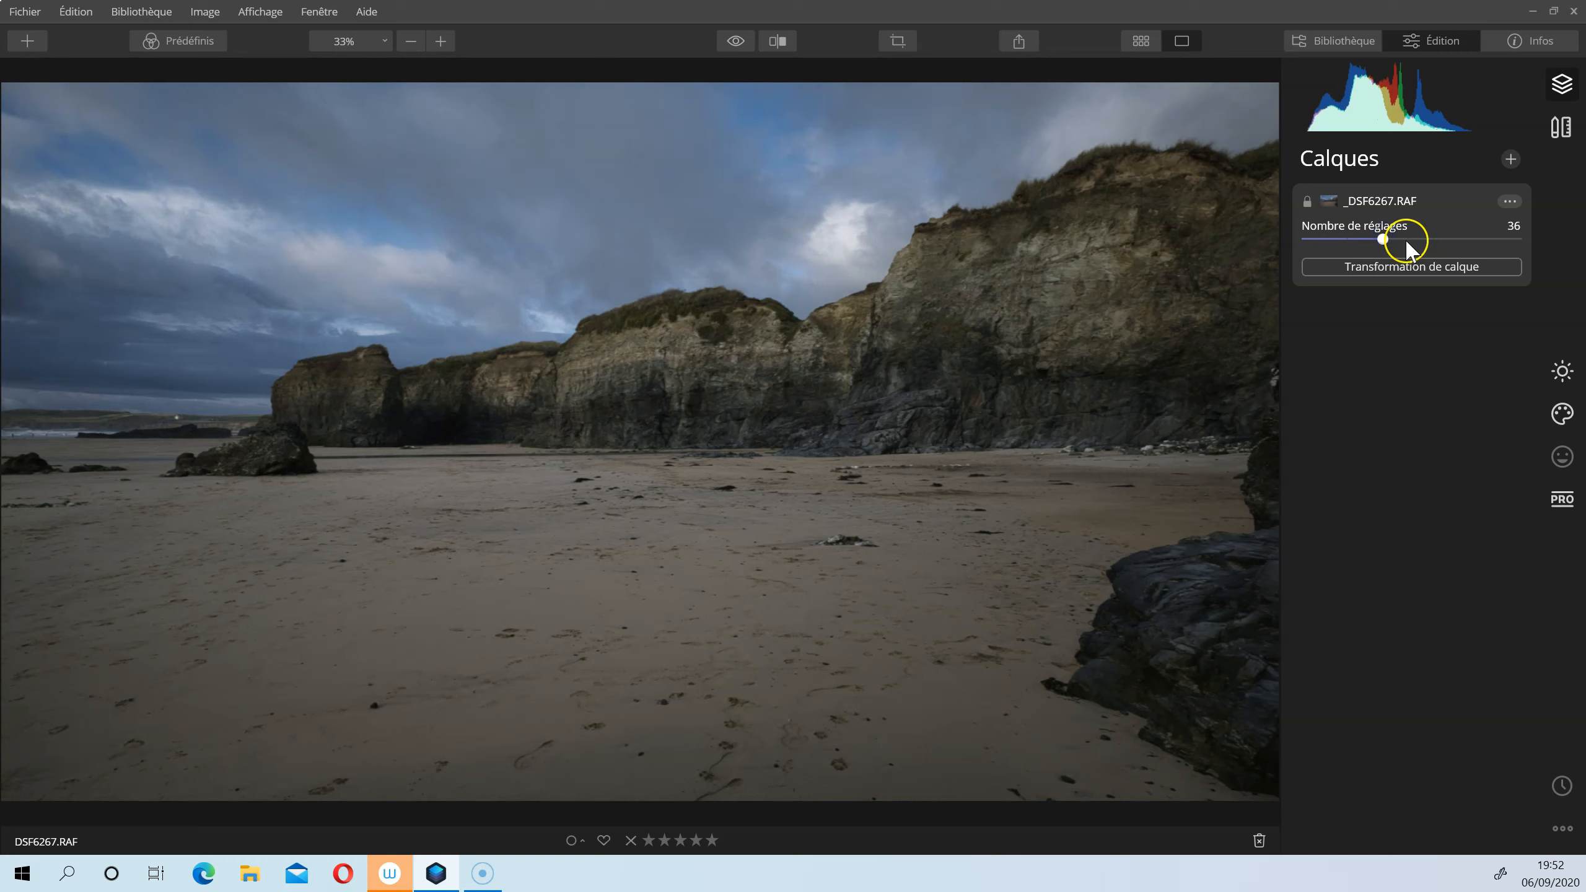
left_click_drag(1384, 239, 1306, 240)
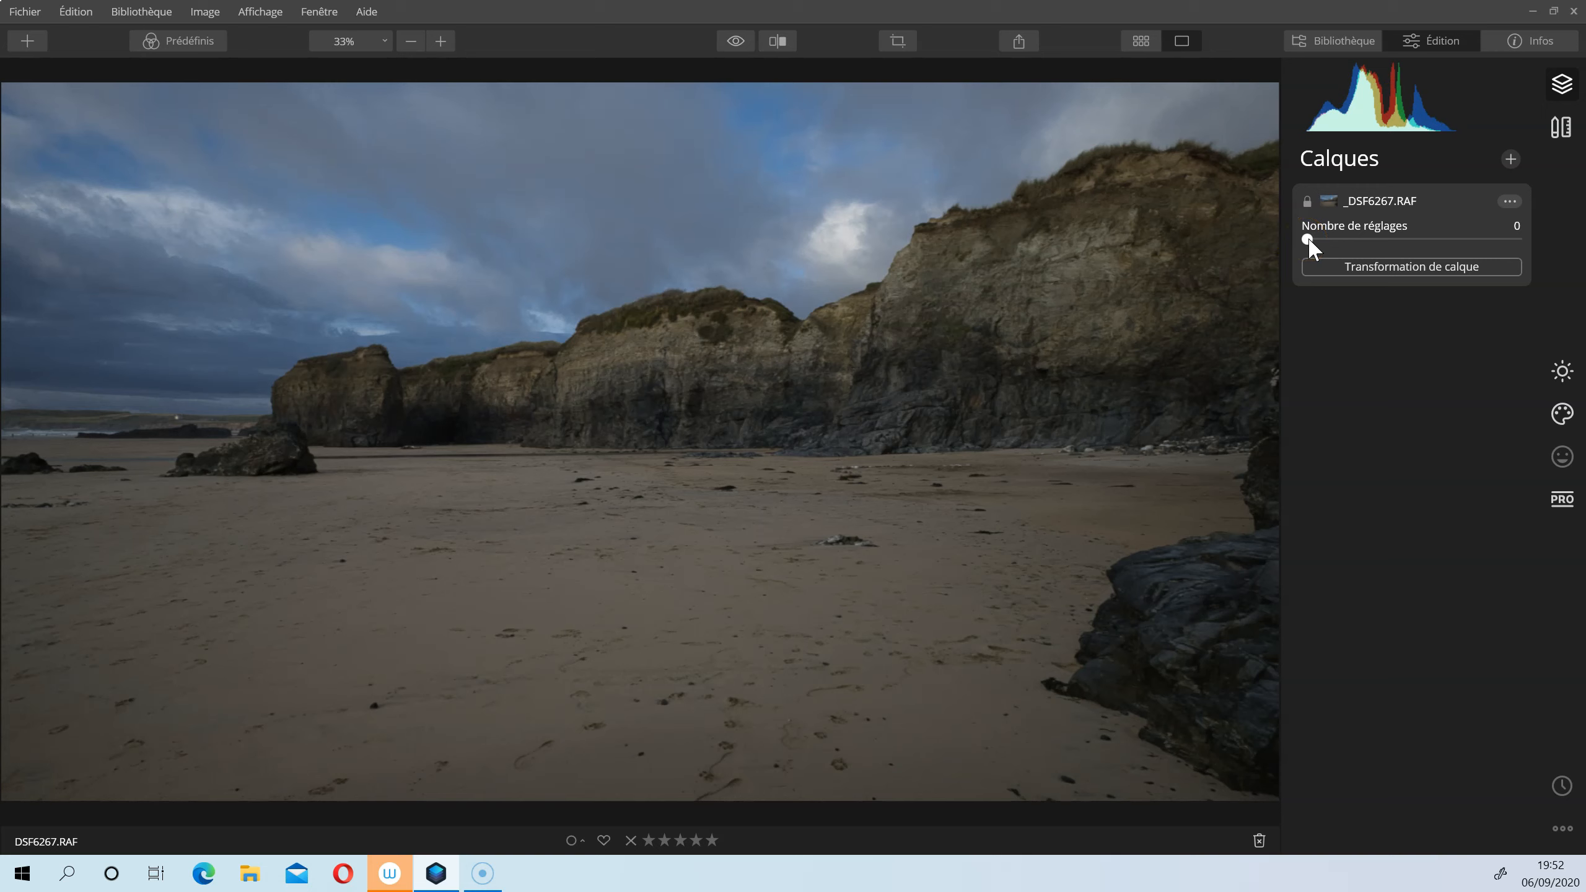
left_click(1366, 240)
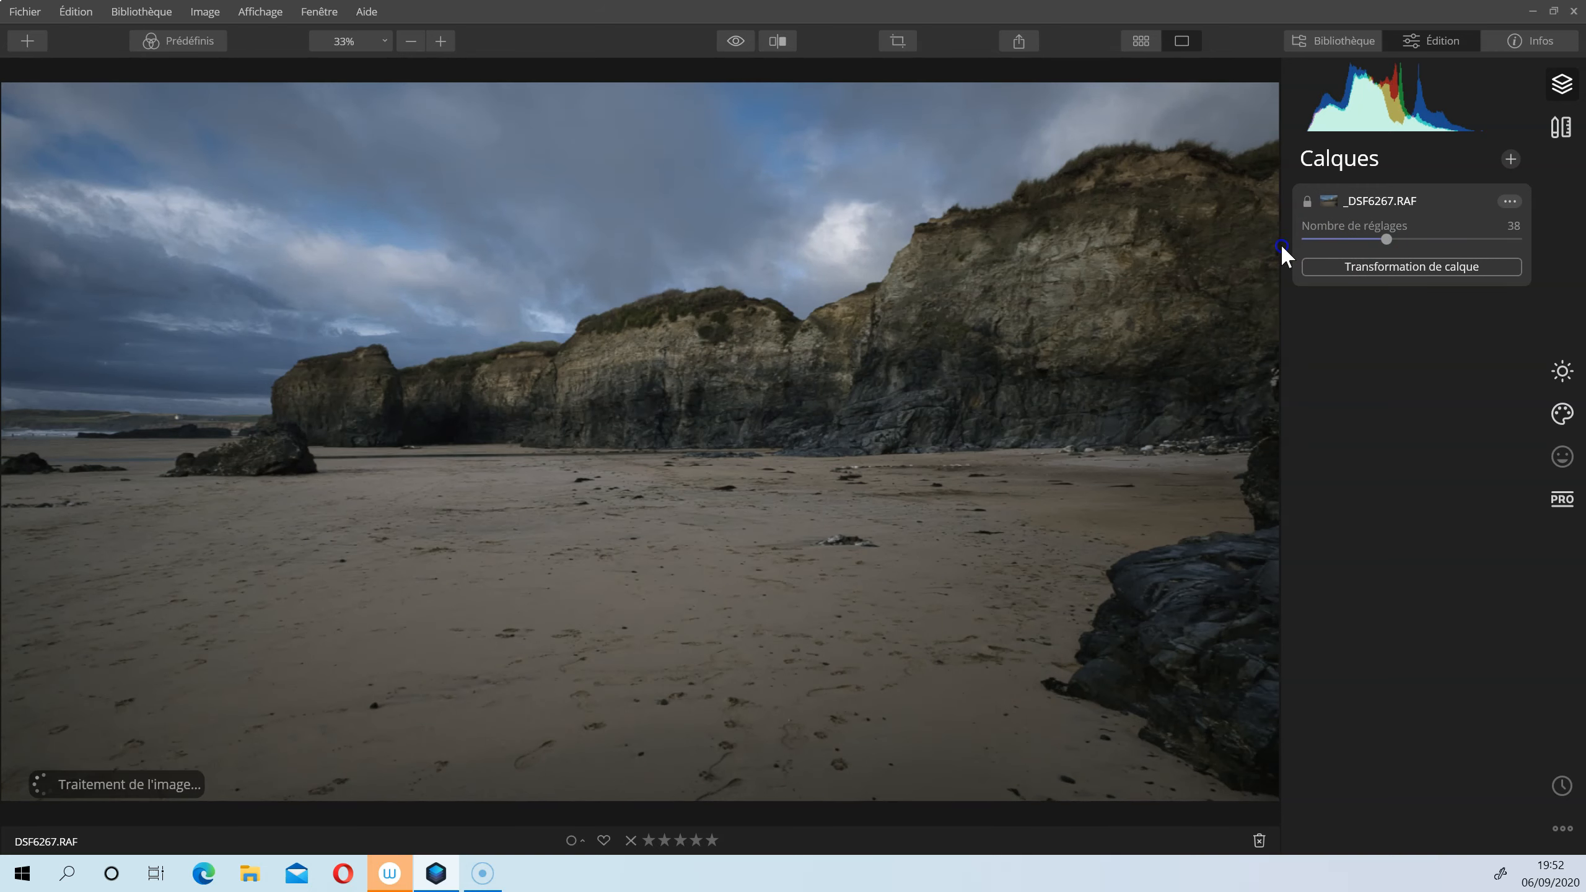
left_click_drag(1365, 243, 1432, 240)
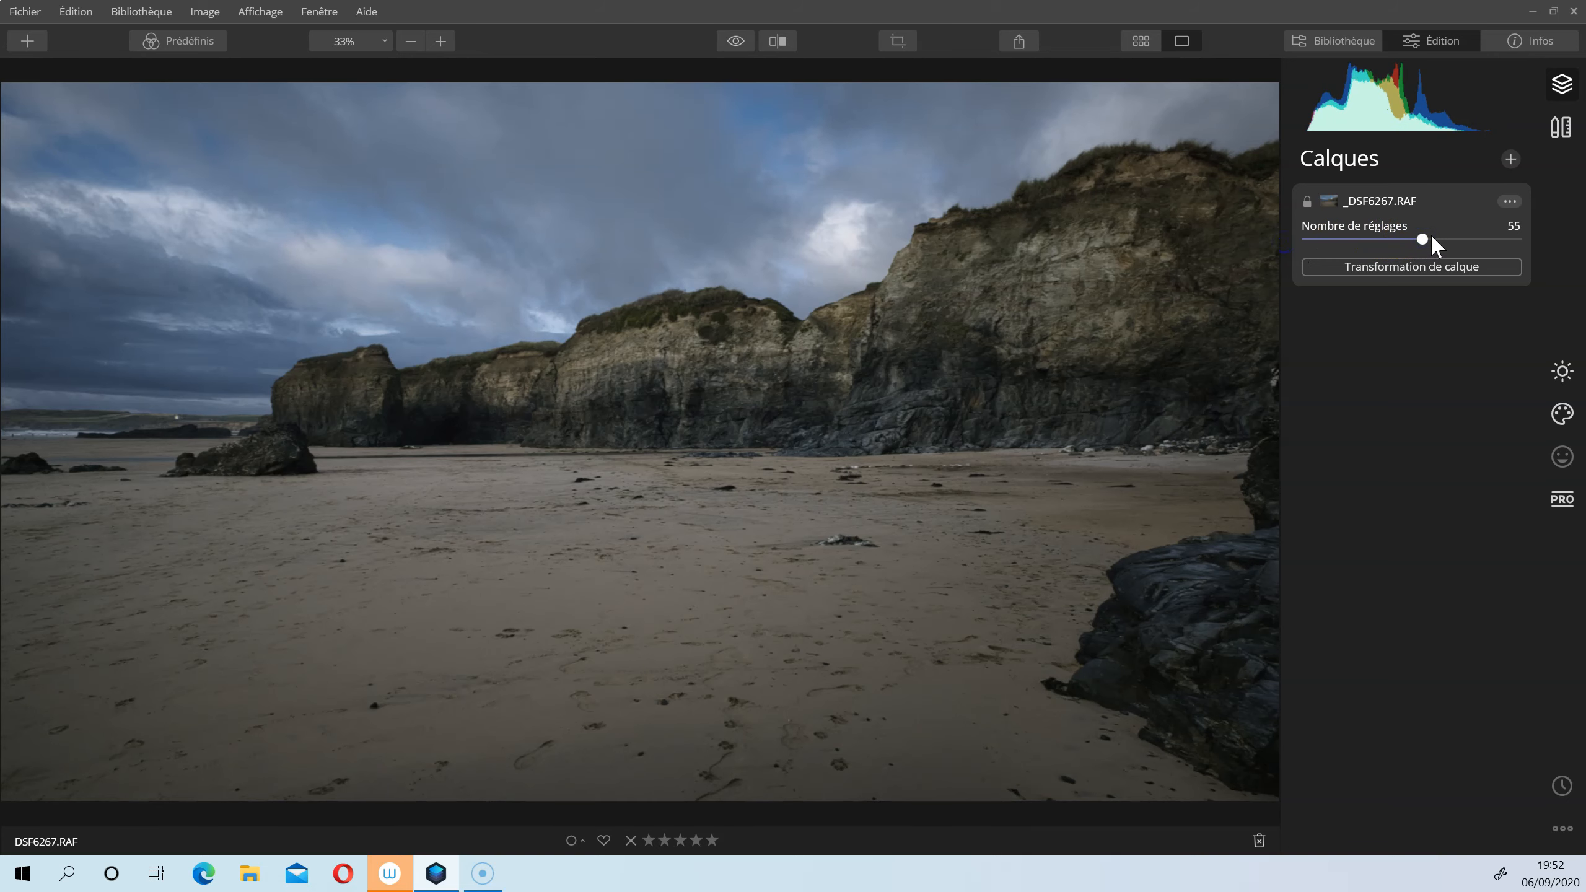
Step: Compare the softened edit with the original using the Avant/Après split view
left_click(734, 41)
left_click(780, 41)
left_click_drag(634, 262, 92, 447)
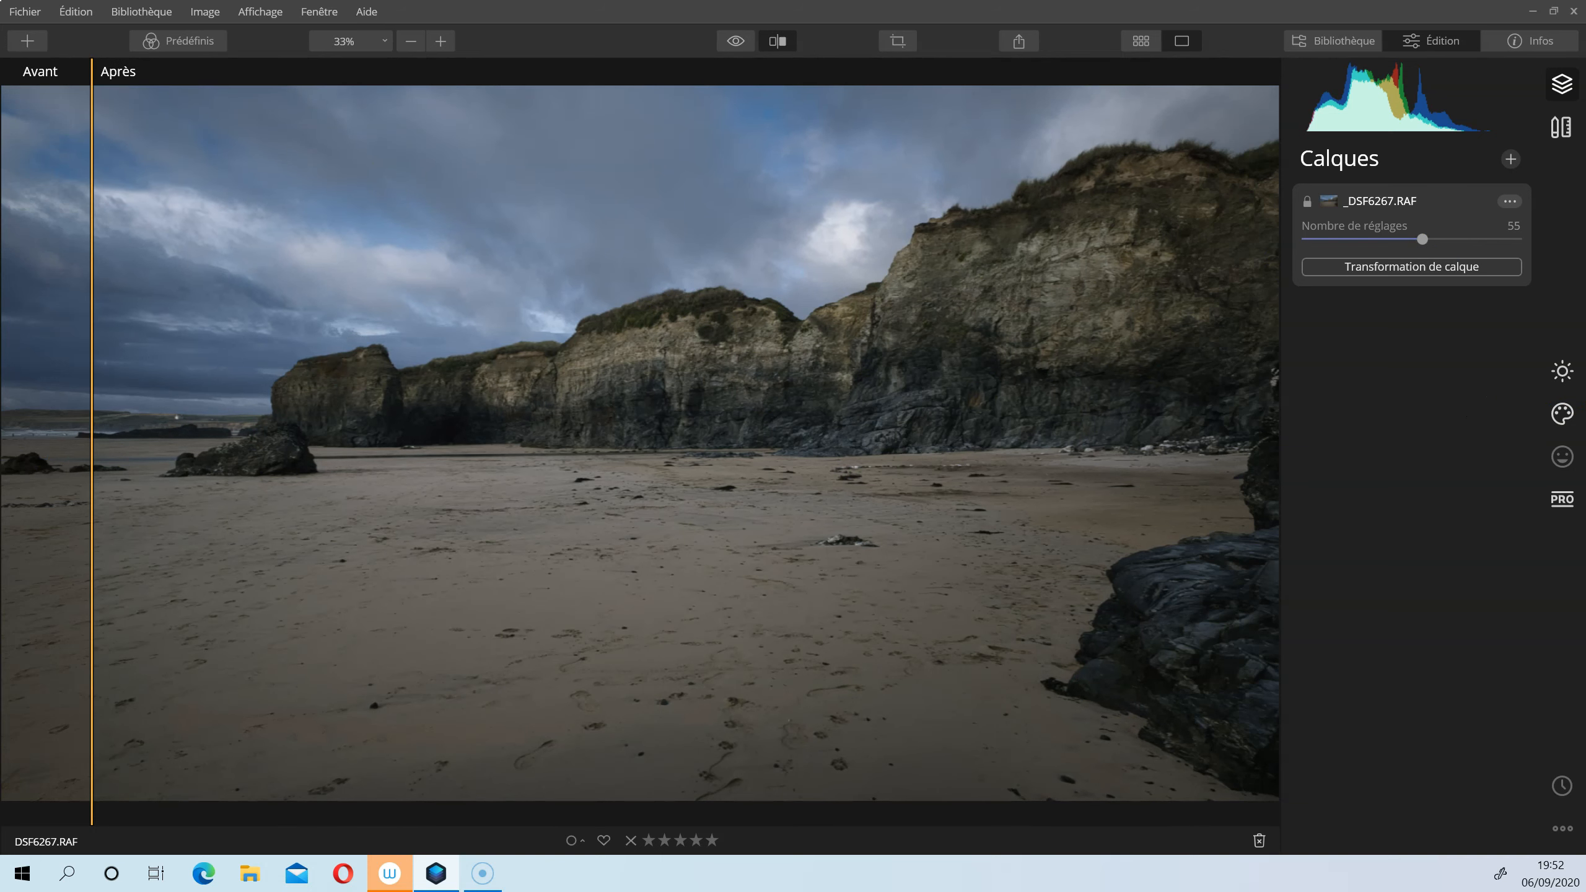
left_click(788, 41)
Step: Set the layer's Nombre de réglages to 54 and return to the Outils de base tools
left_click(1403, 236)
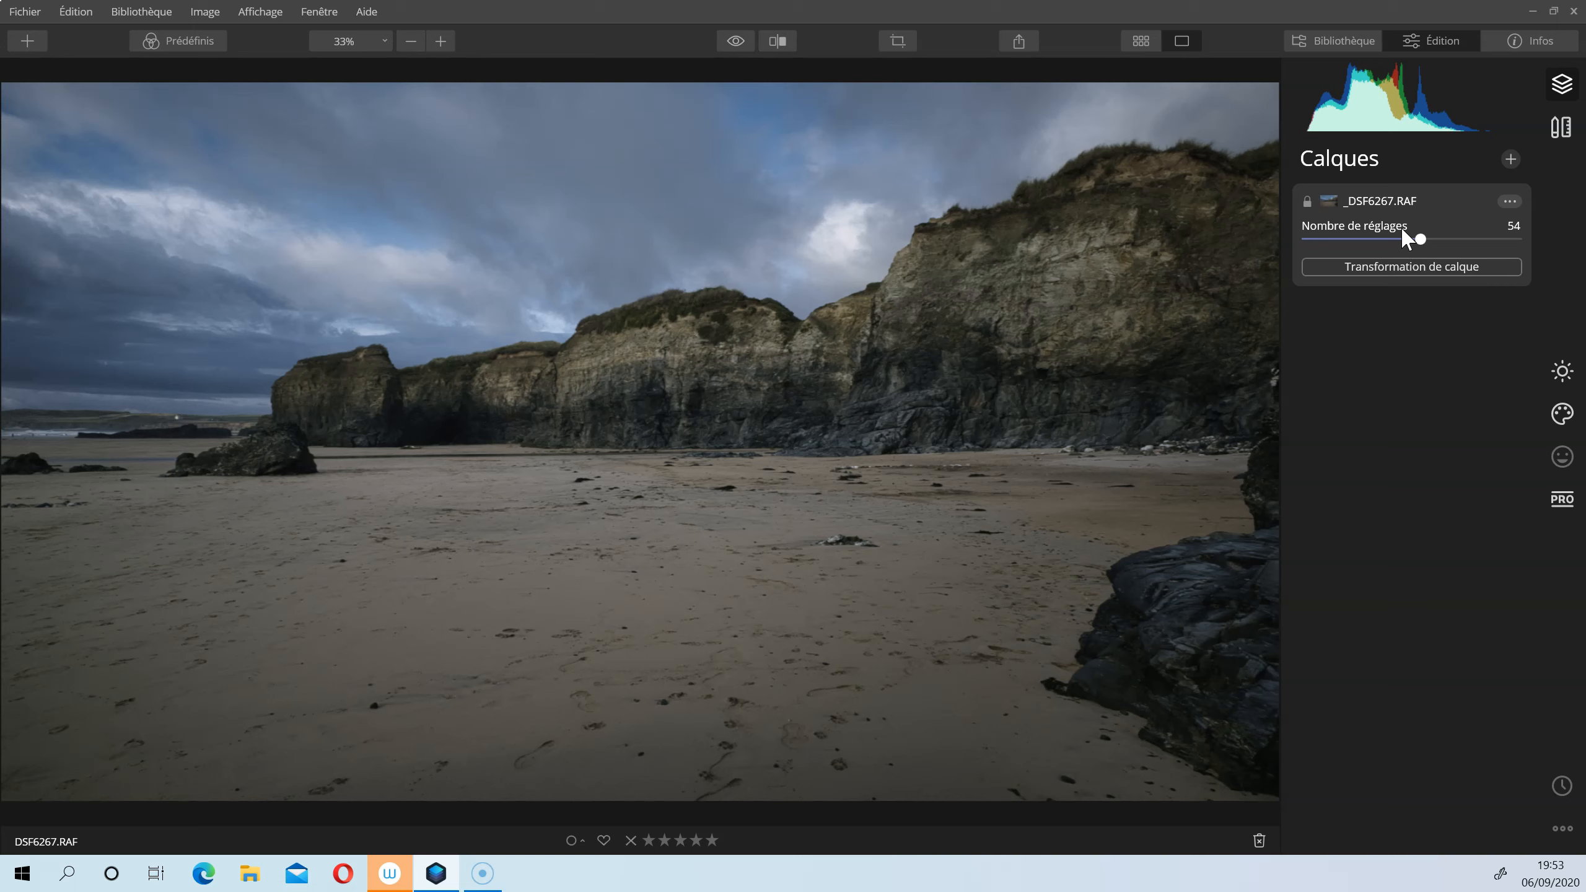
left_click(1562, 414)
left_click(1562, 372)
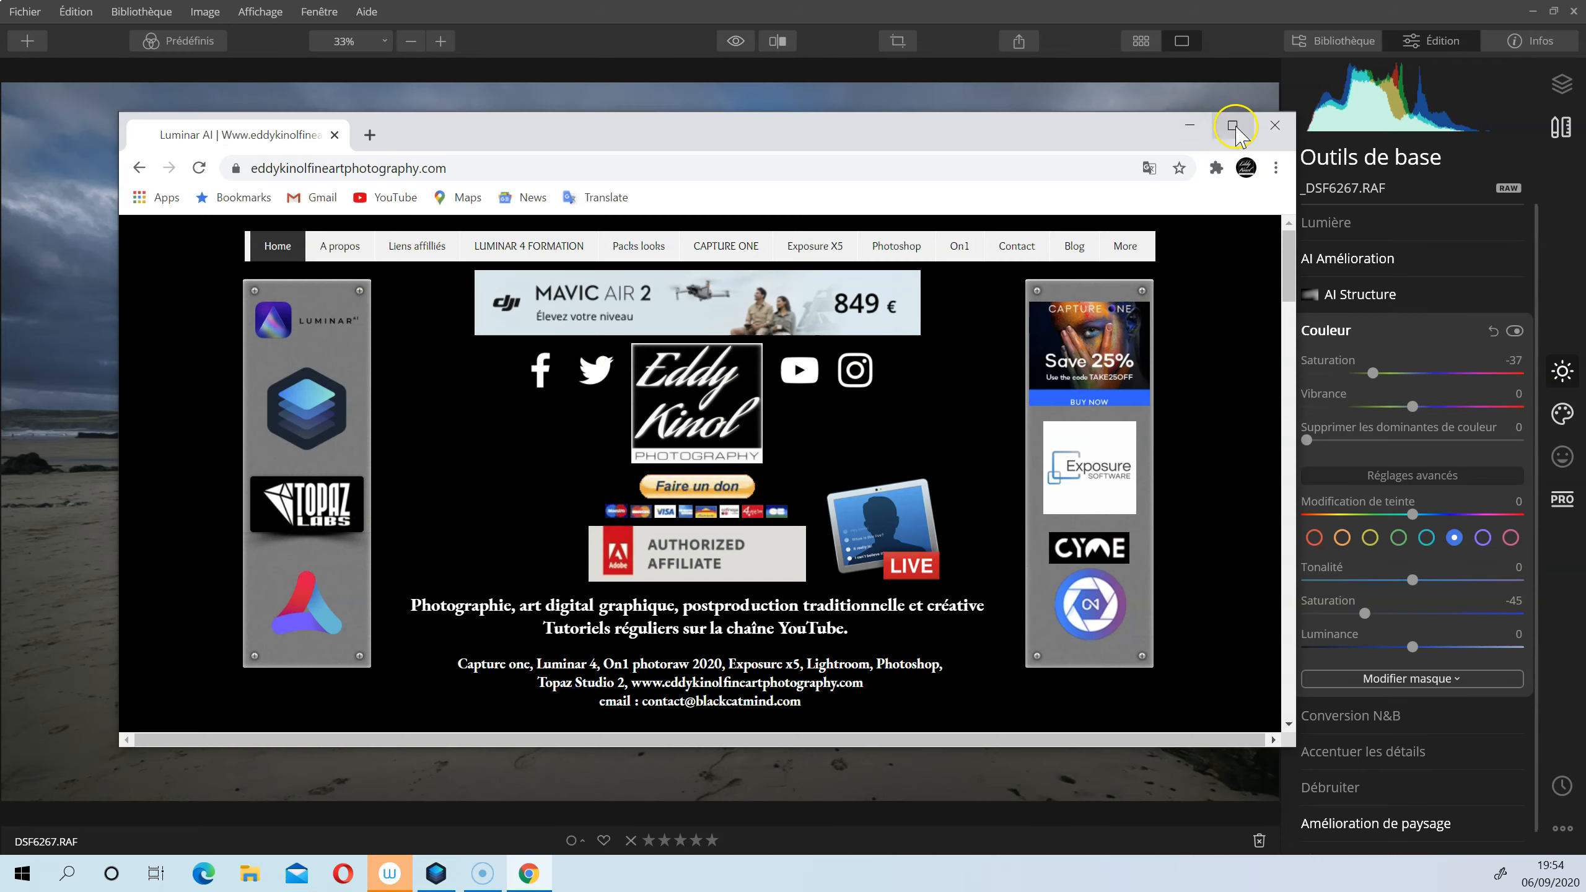
Step: Switch to Chrome, maximize the window and read through the photography site's LUMINAR 4 FORMATION page of training playlists
left_click(1233, 125)
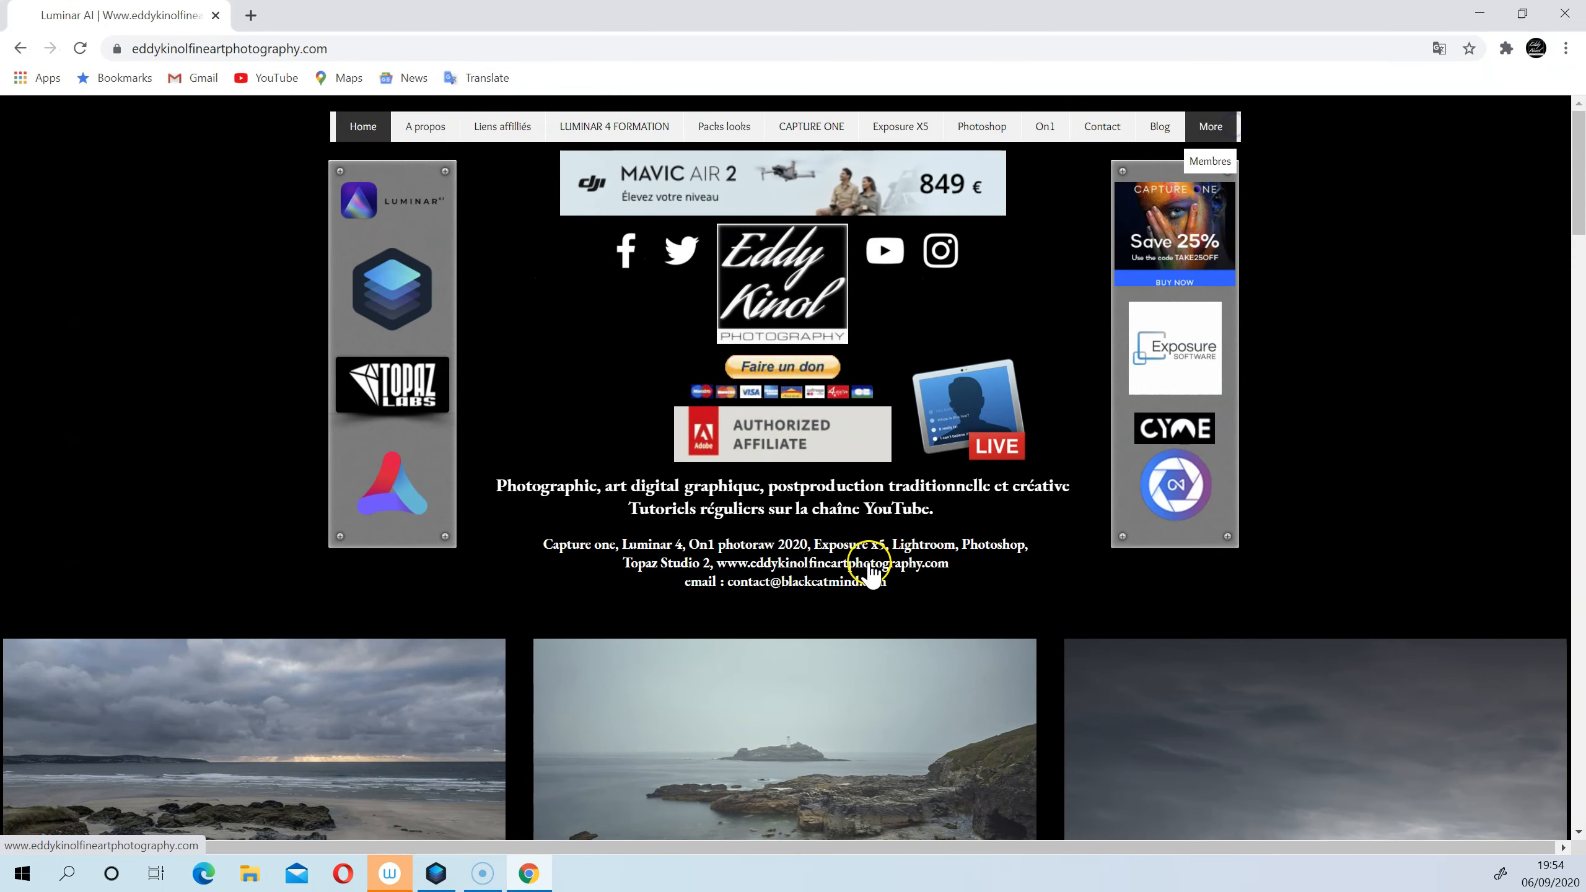
left_click(591, 115)
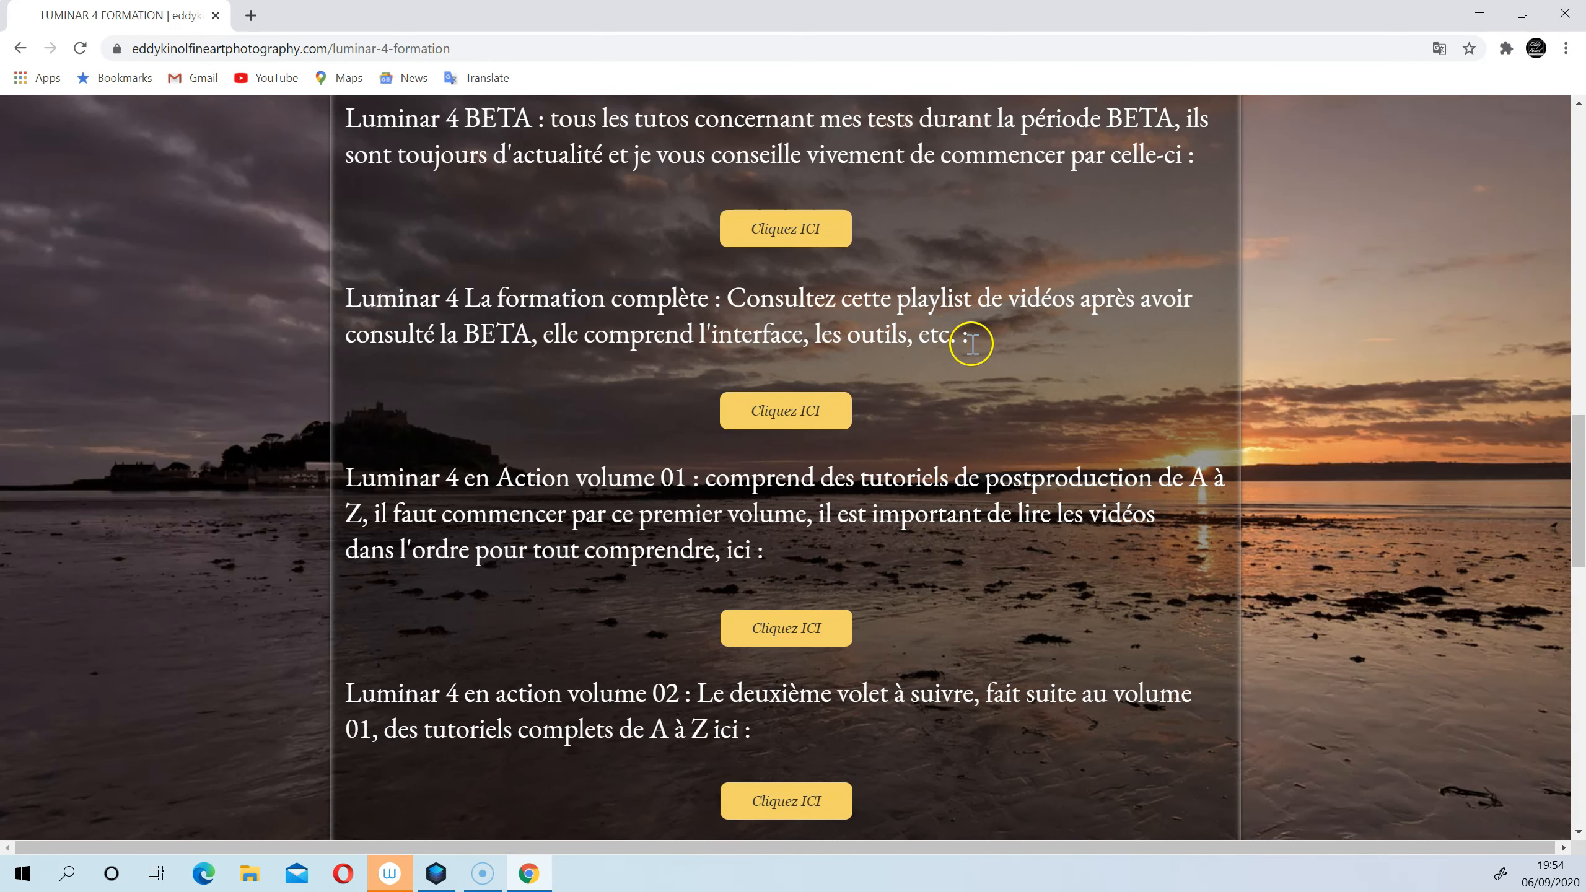
scroll(944, 340, "down", 3)
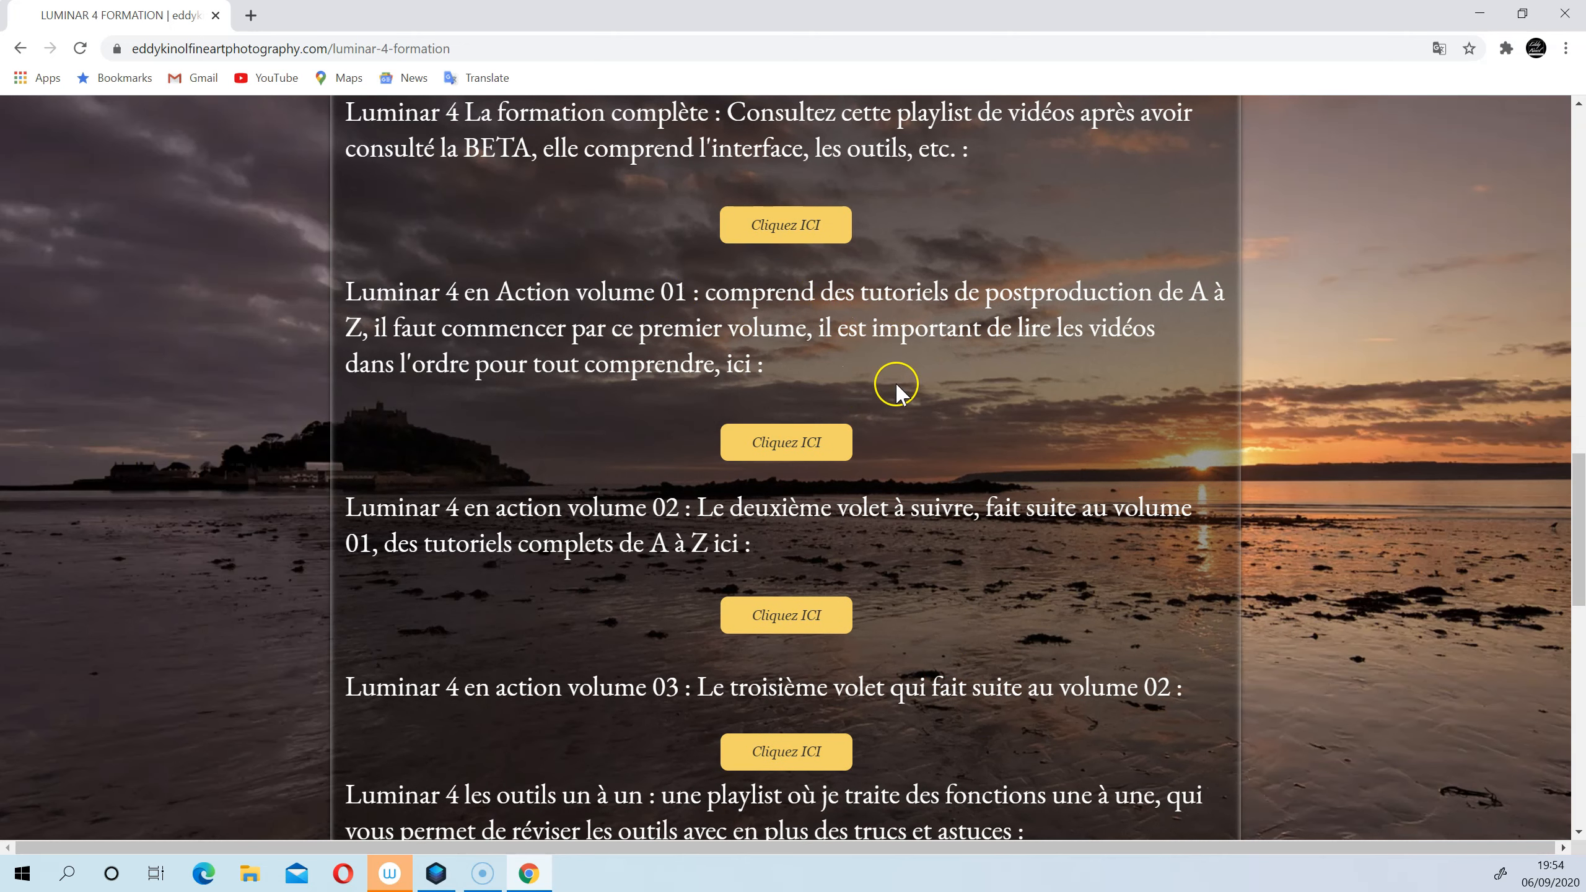
scroll(895, 382, "down", 4)
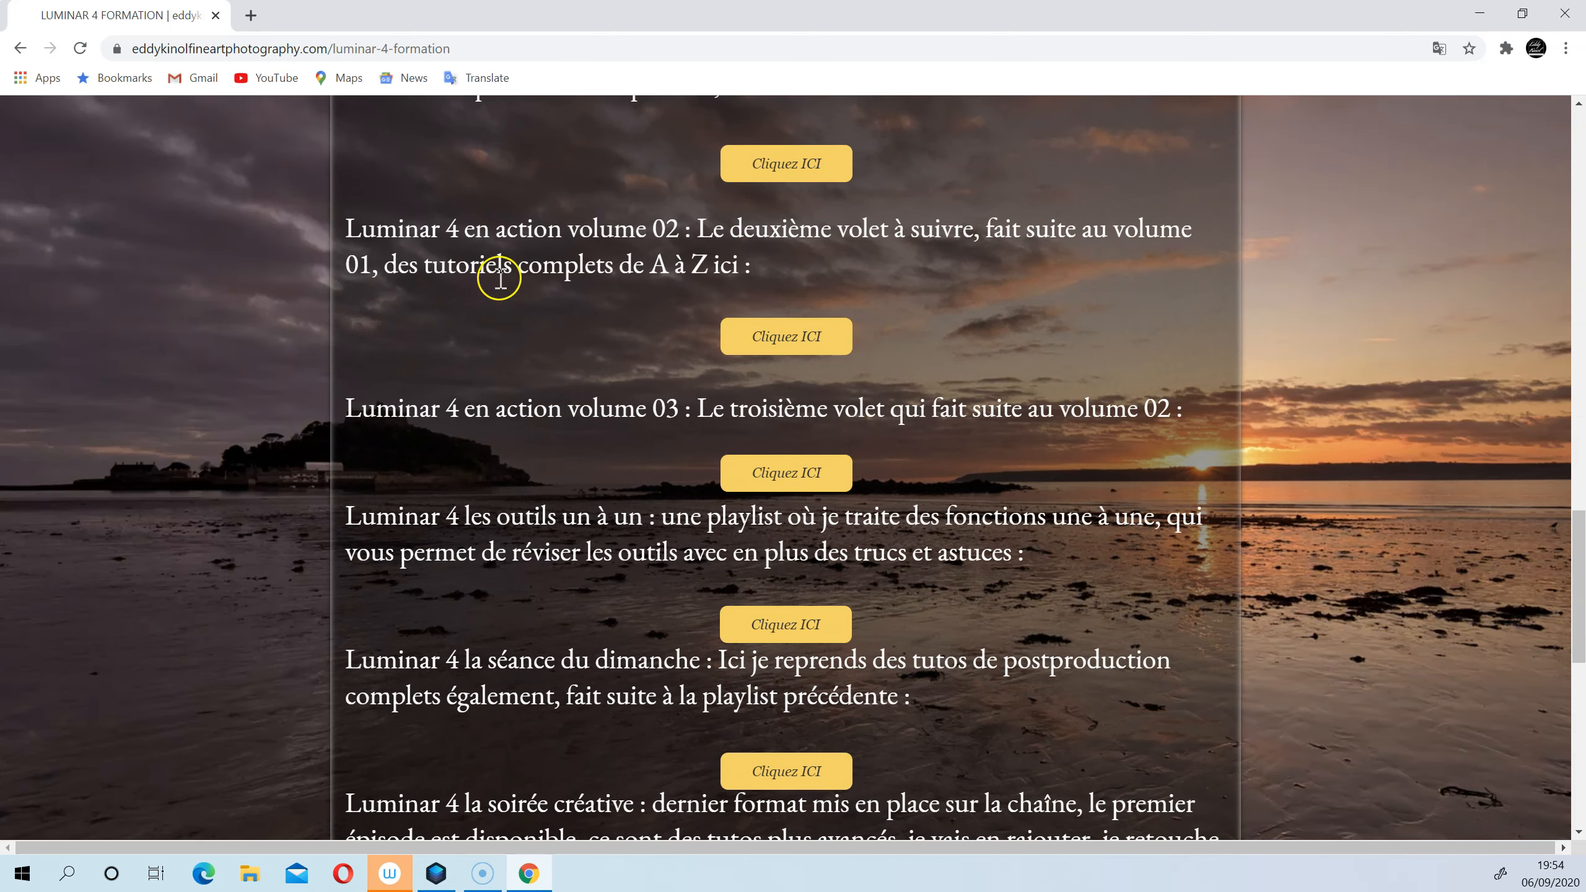
scroll(647, 401, "down", 1)
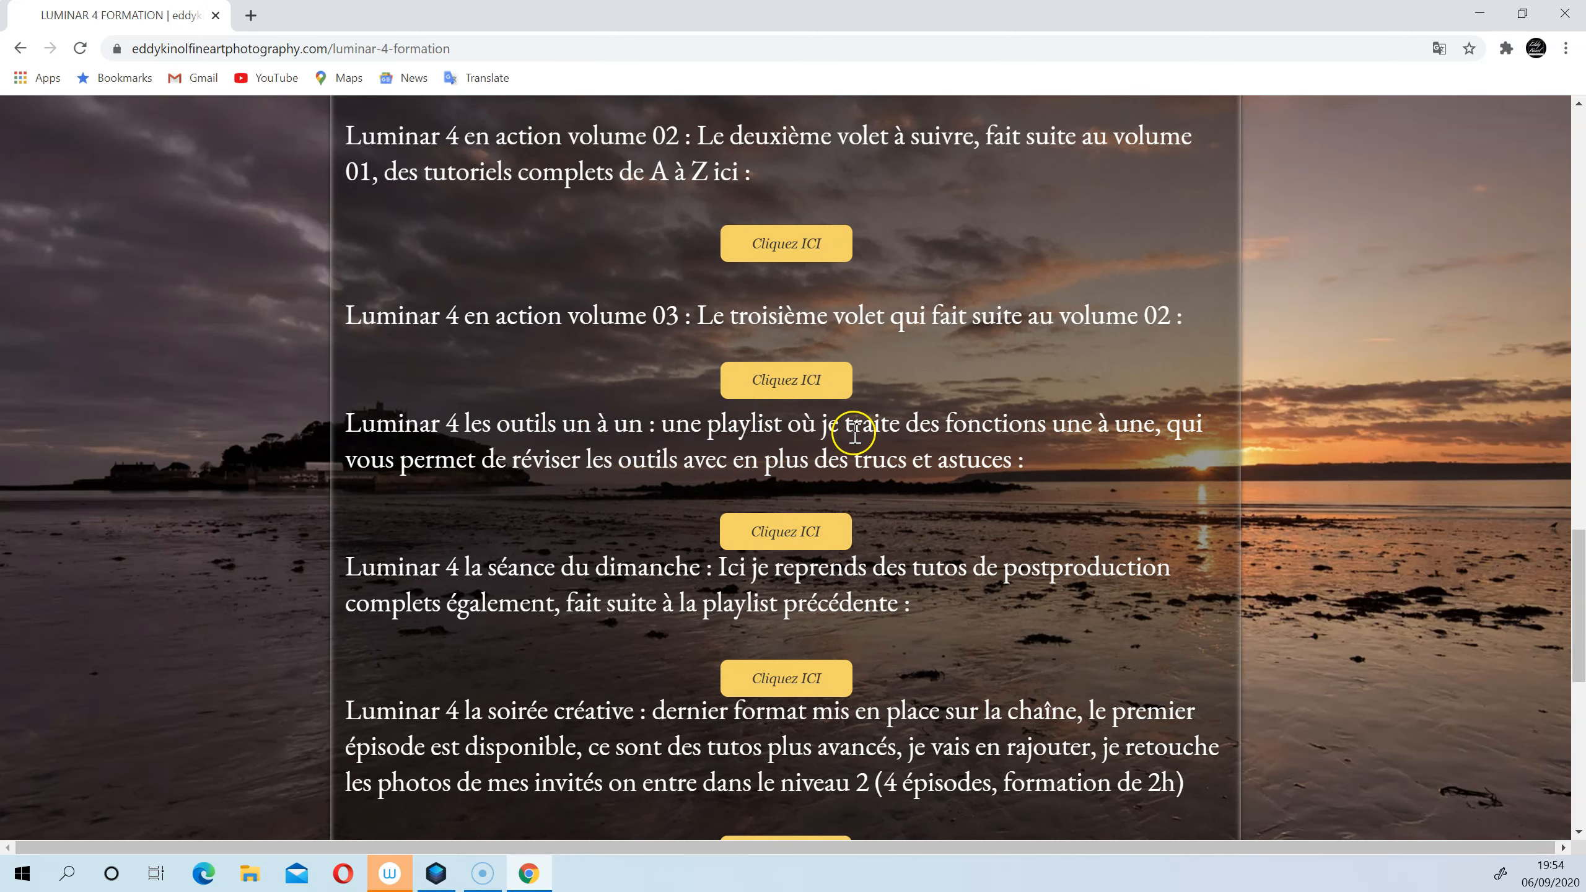
scroll(855, 431, "down", 4)
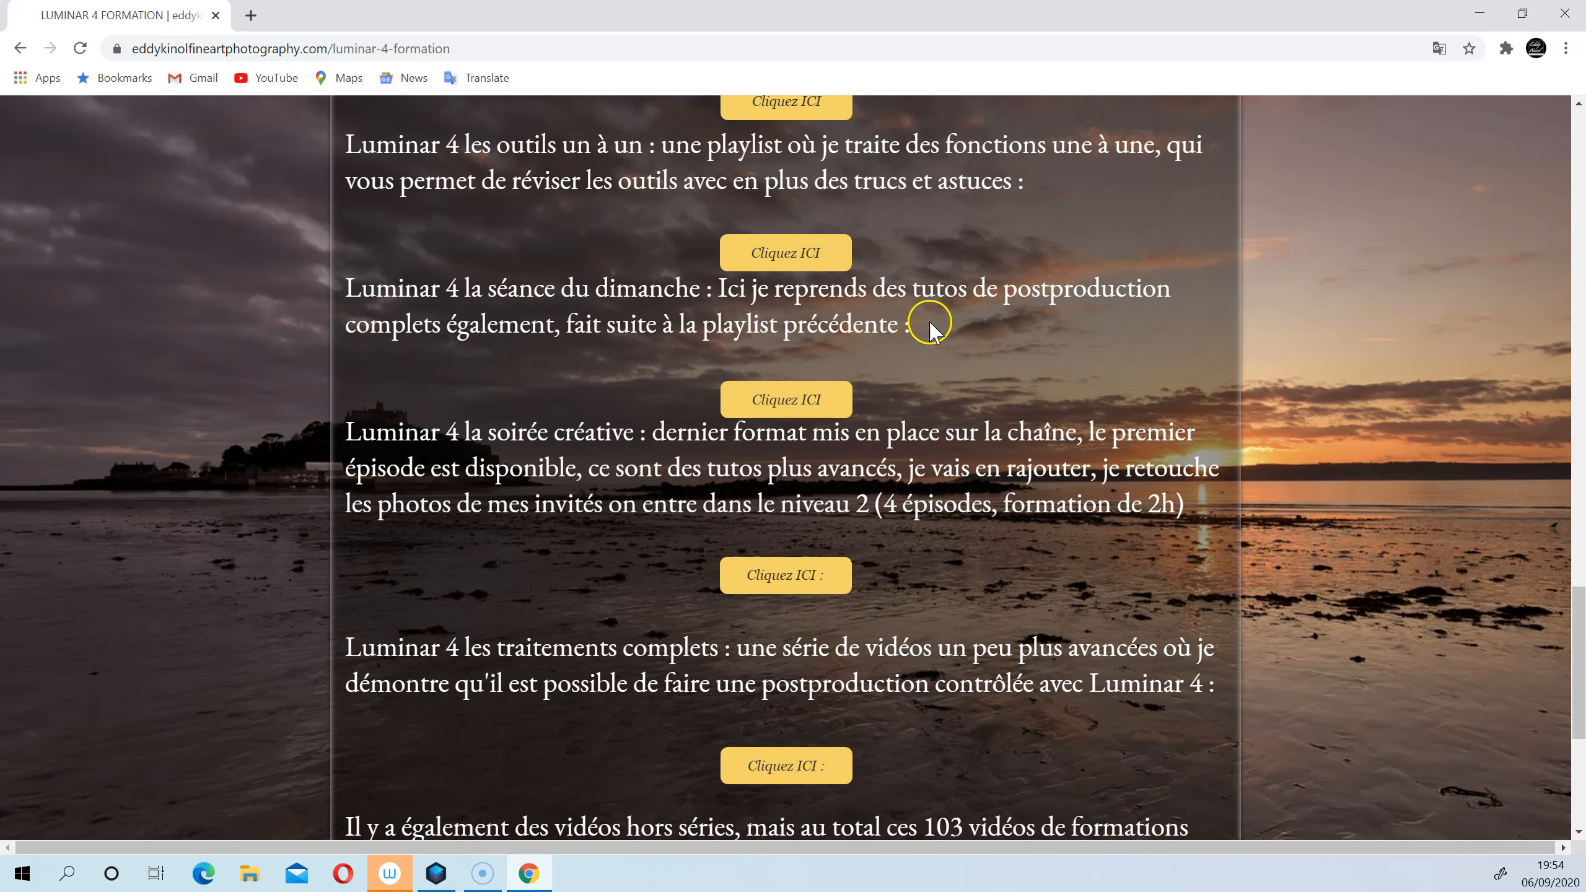
scroll(921, 330, "down", 3)
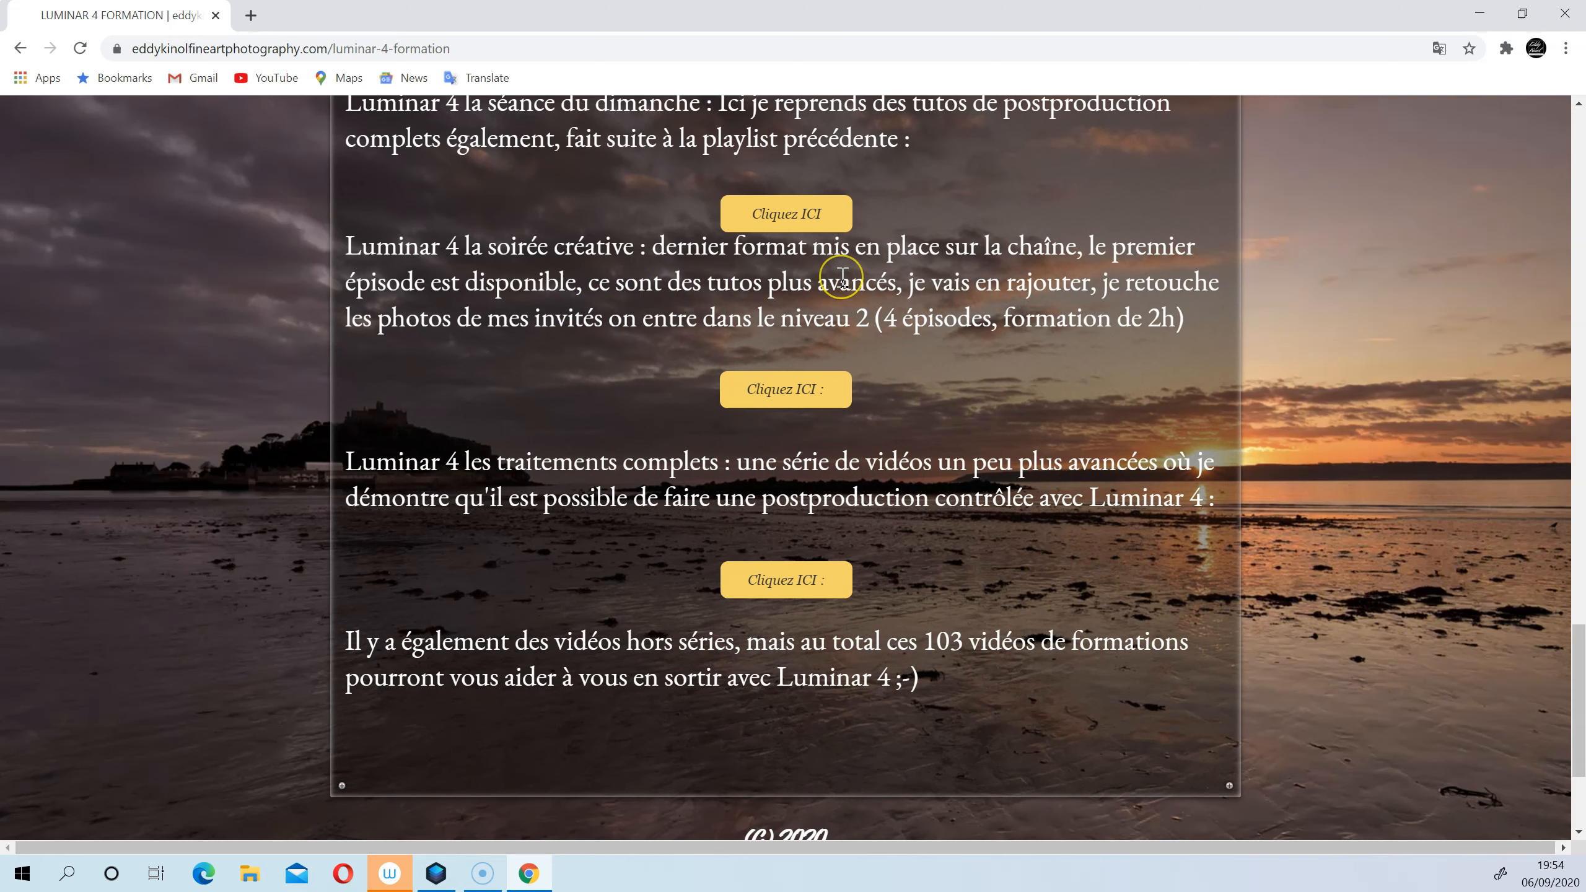
scroll(843, 275, "down", 3)
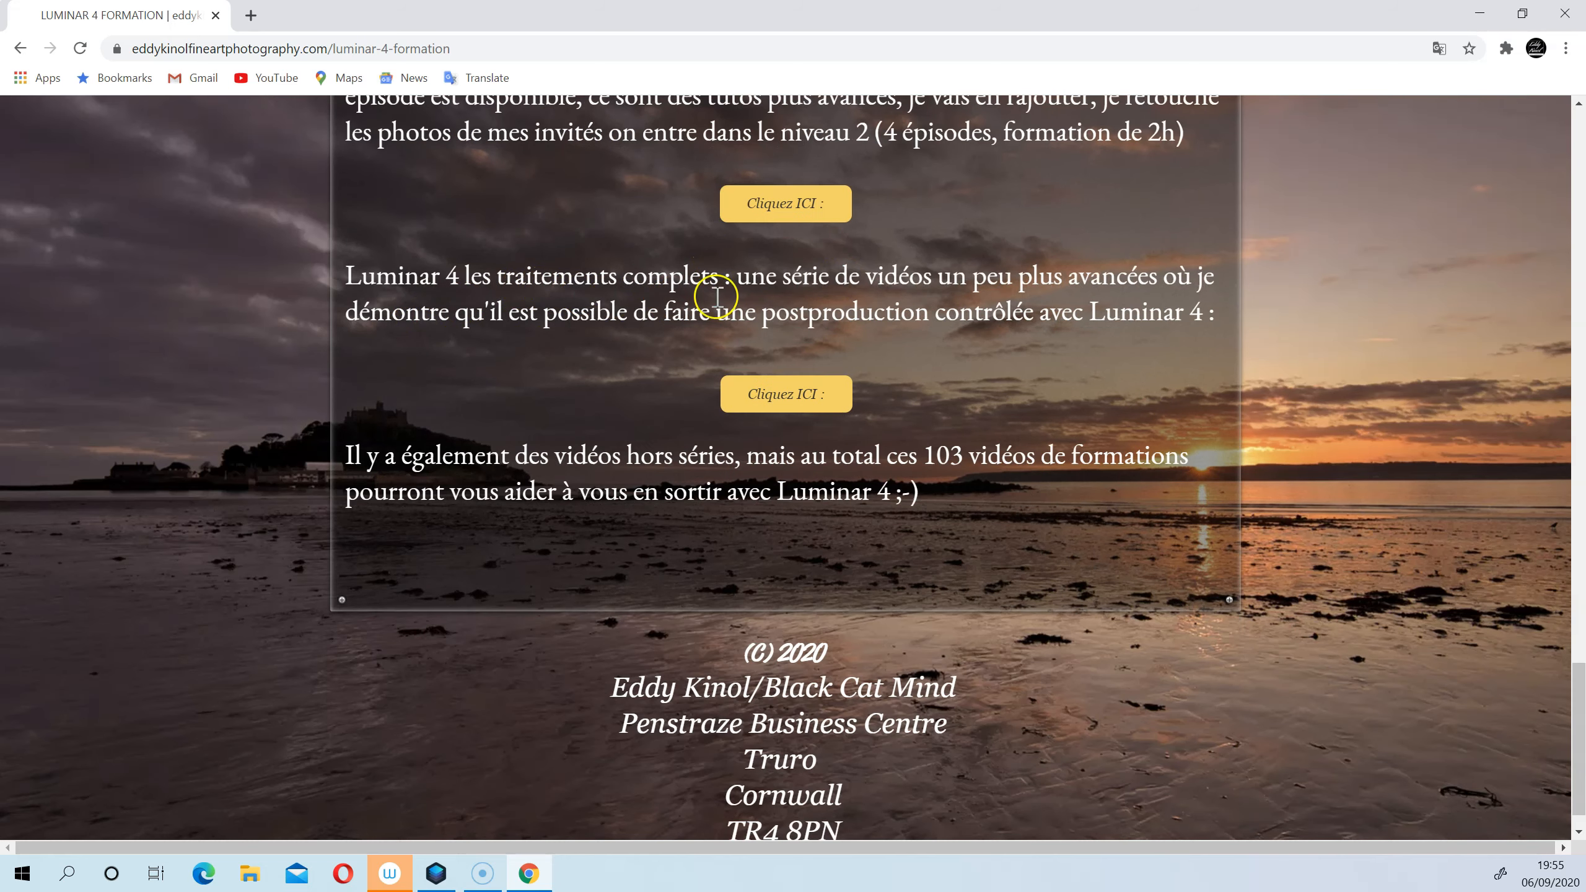
scroll(1025, 452, "up", 1)
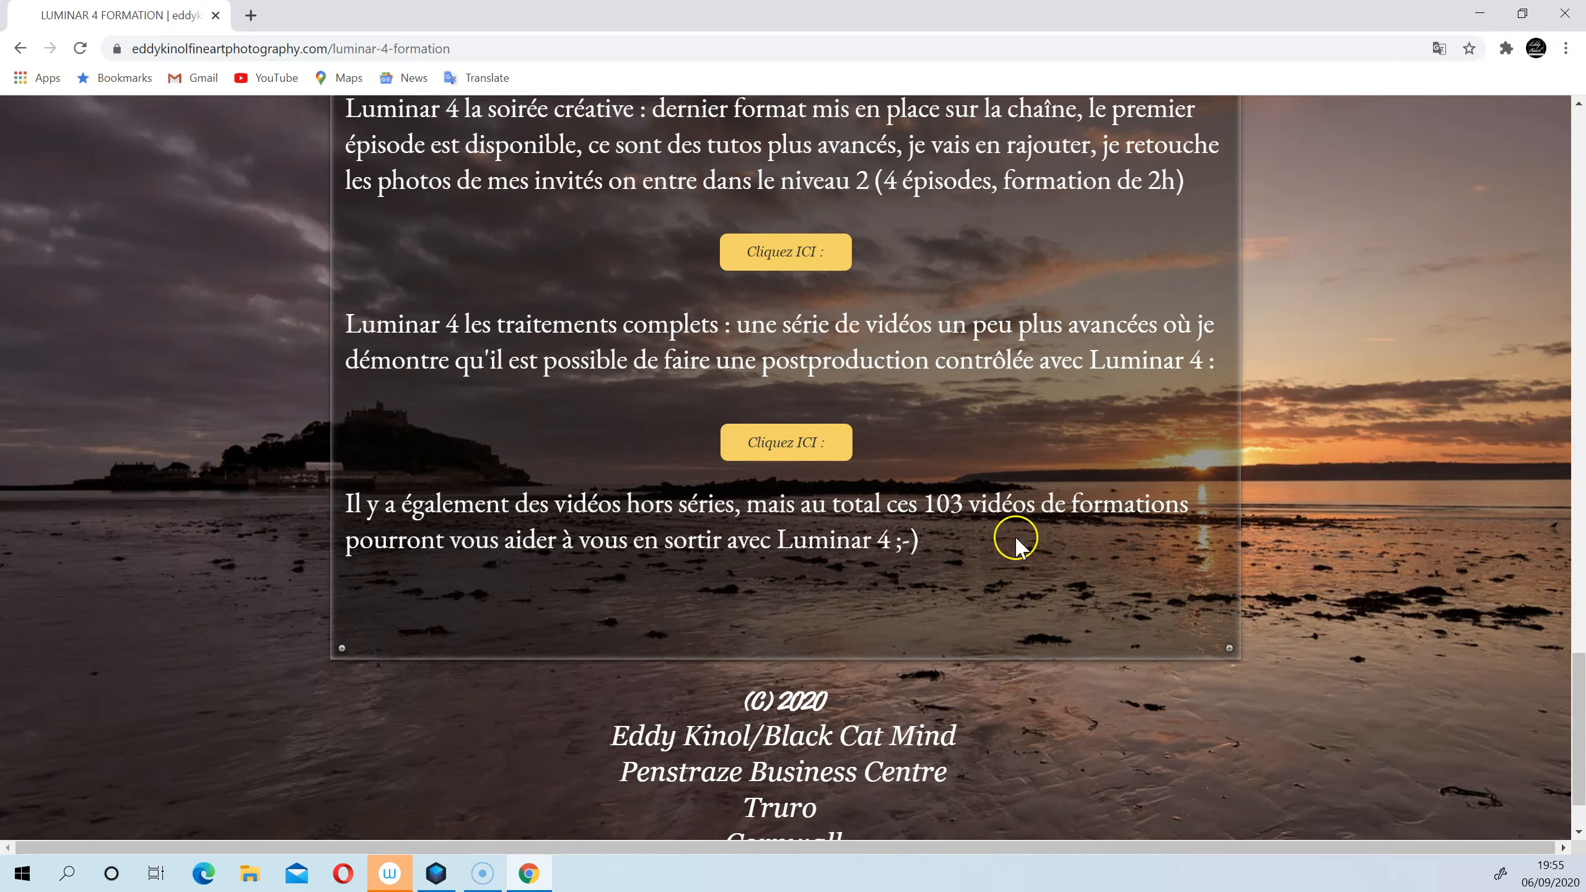
scroll(1012, 500, "up", 20)
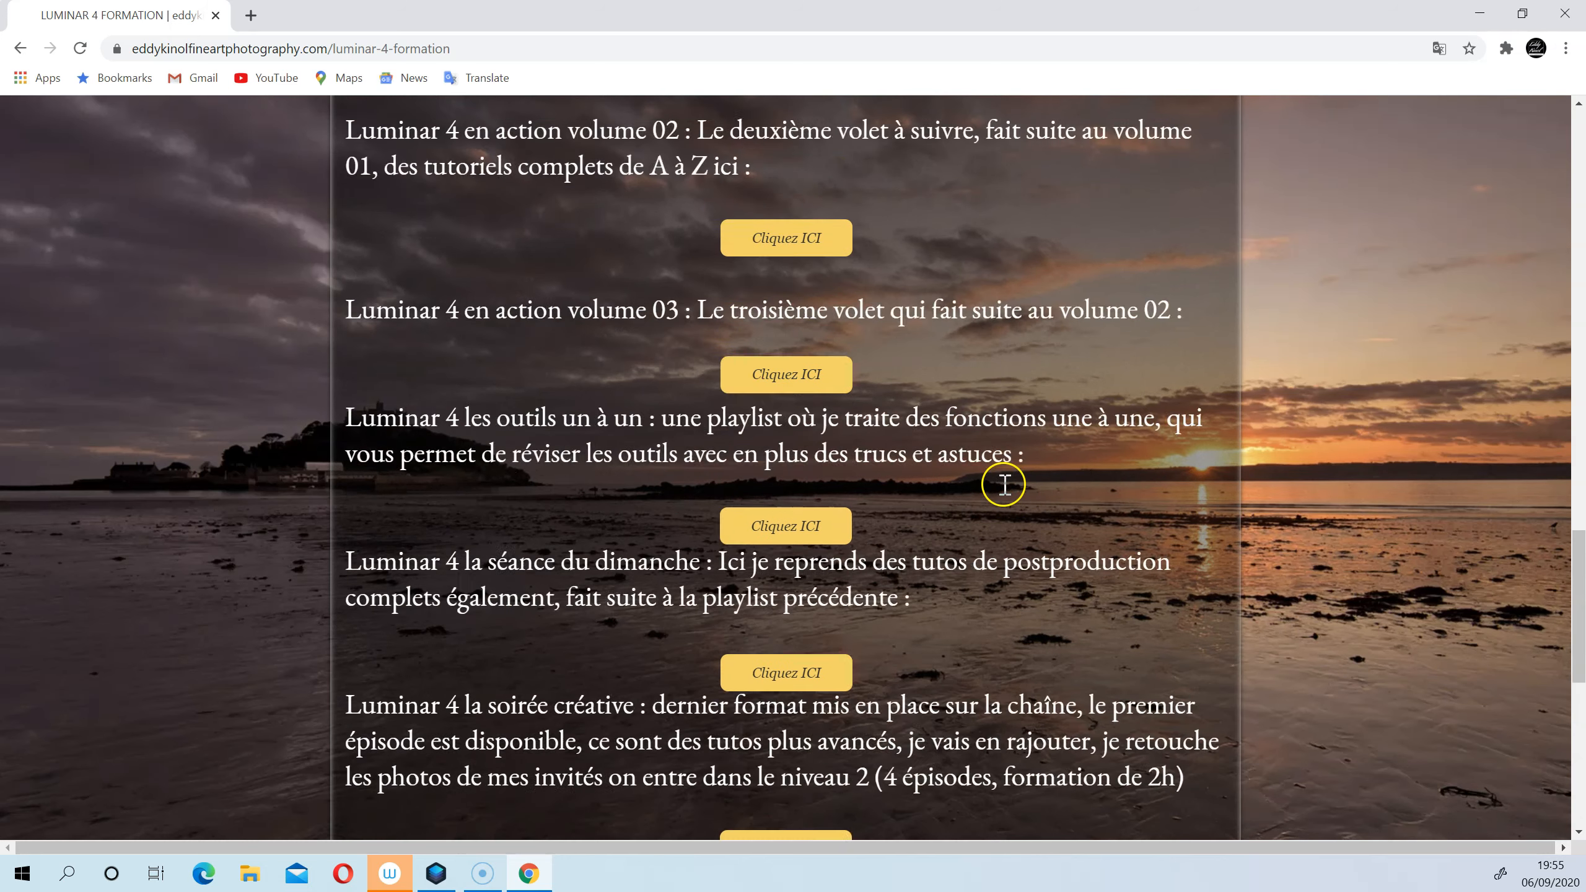
scroll(1000, 490, "up", 20)
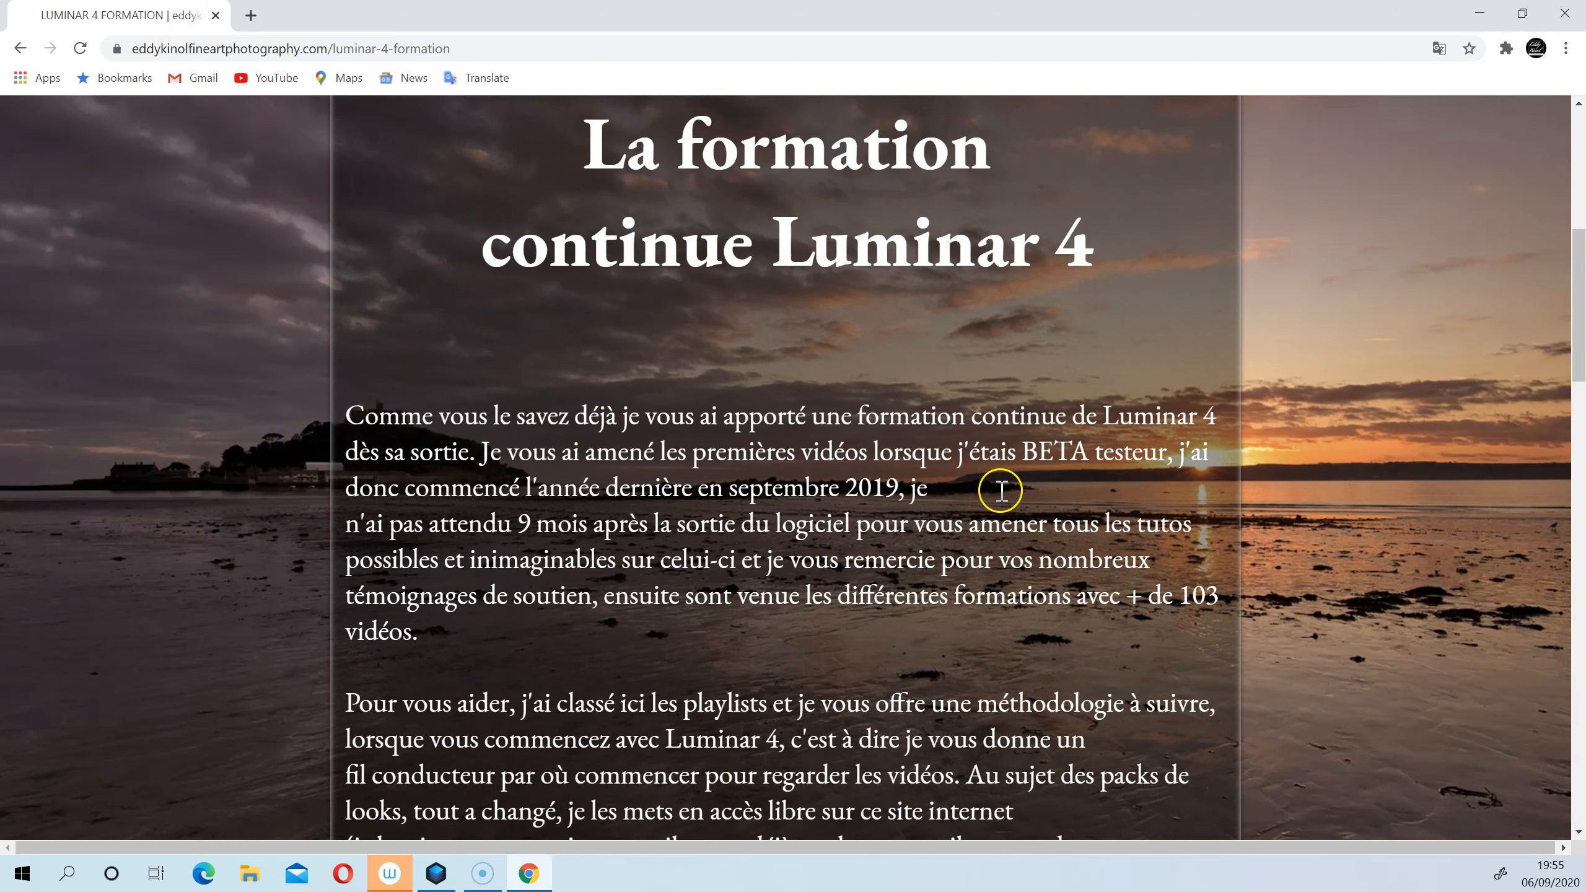
scroll(965, 596, "up", 1)
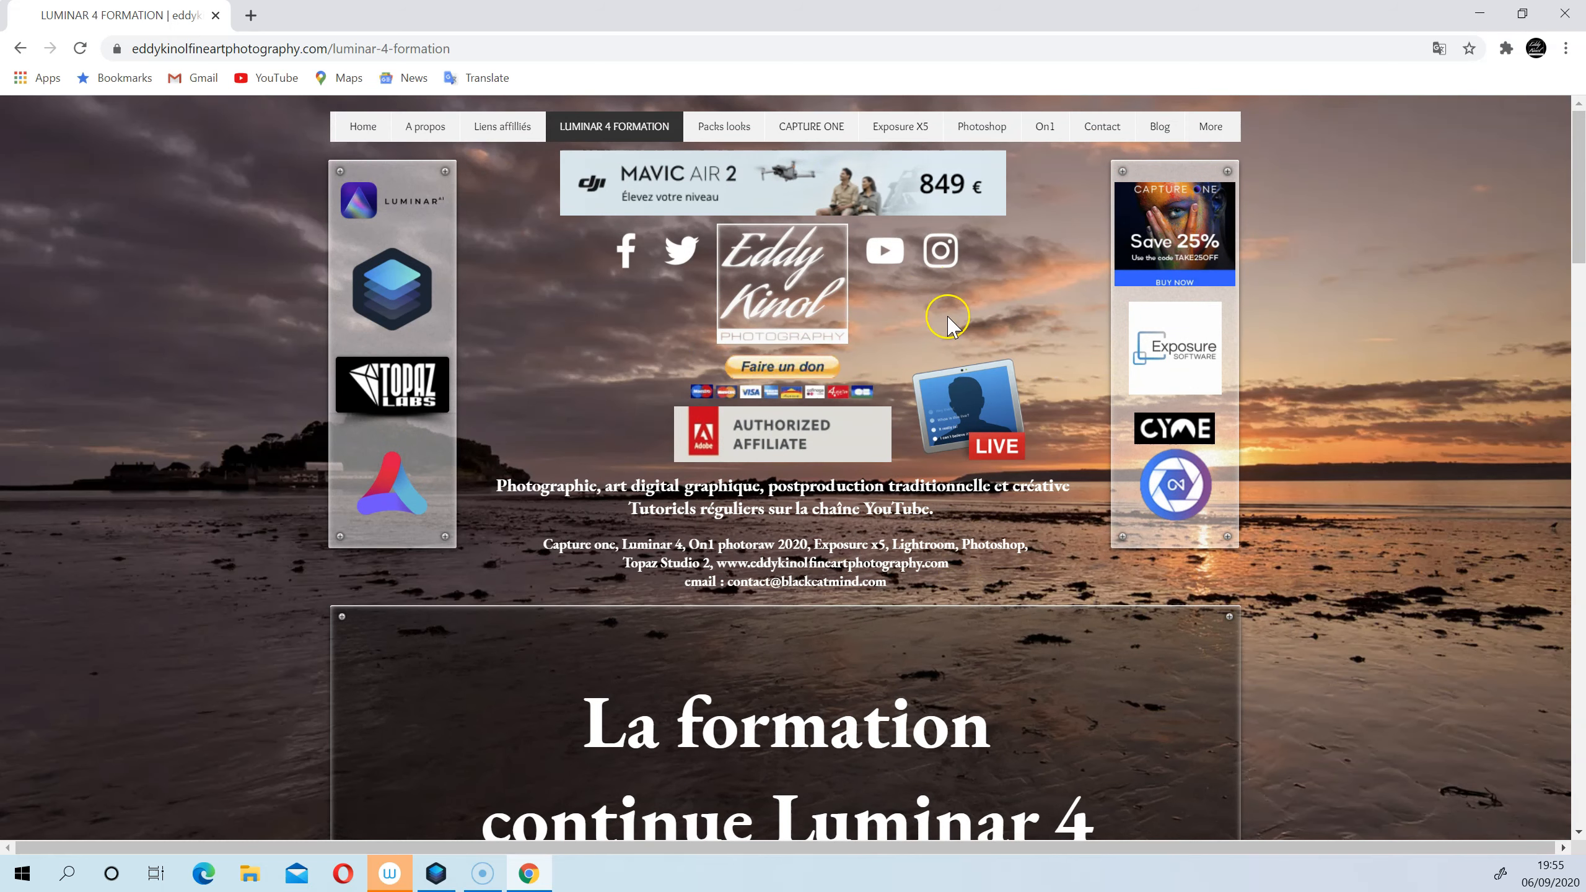
Step: Browse the free Luminar 4 look packs on the site's Packs looks page and return to its beginning
left_click(729, 120)
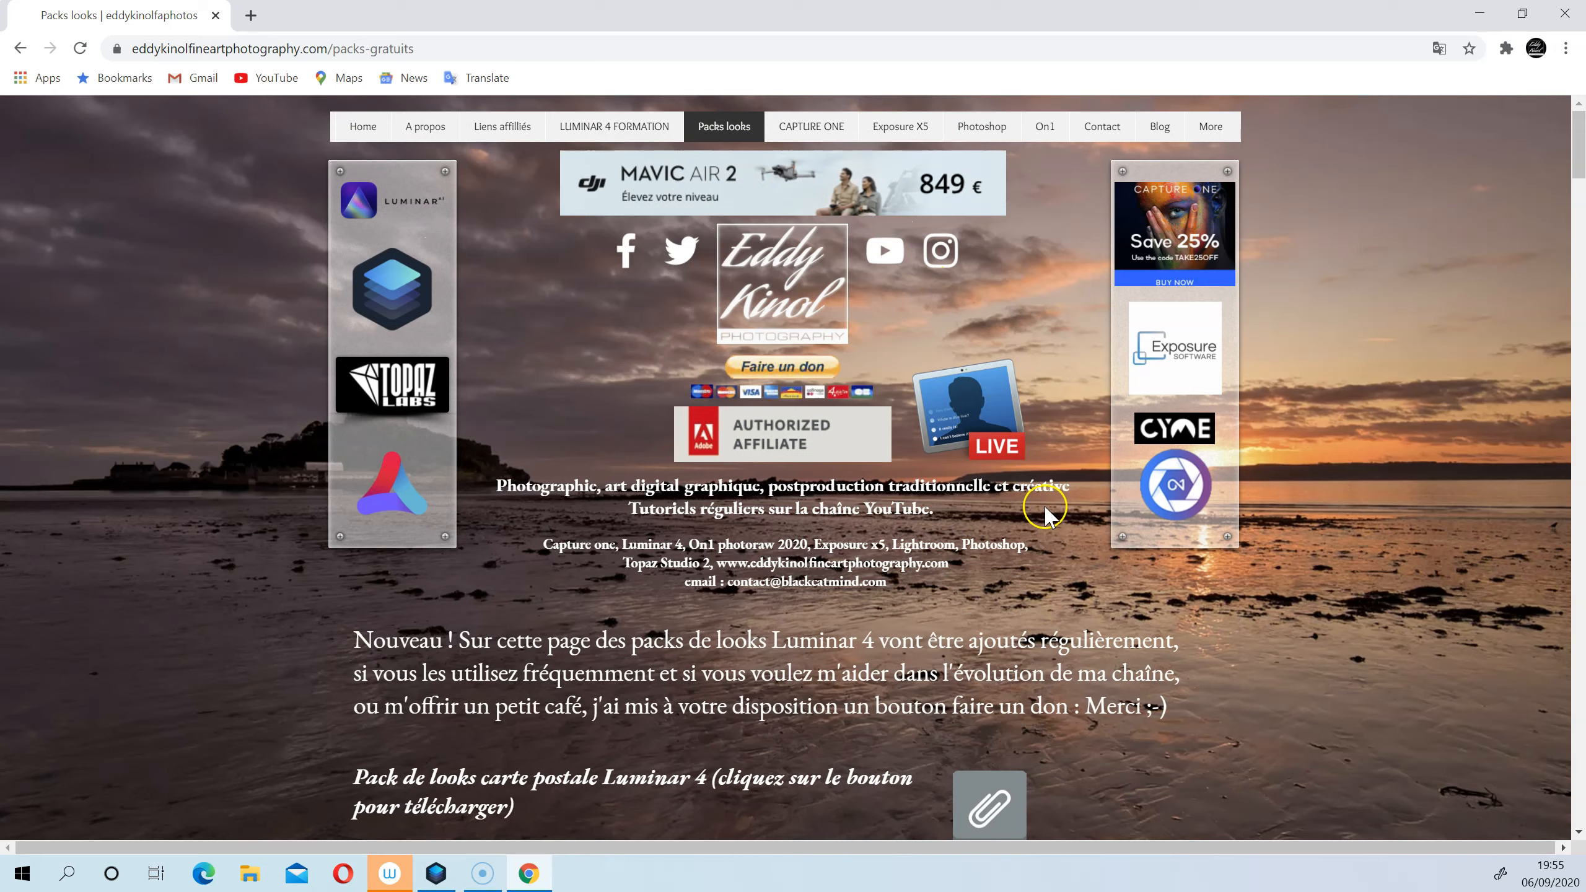
scroll(1045, 509, "down", 10)
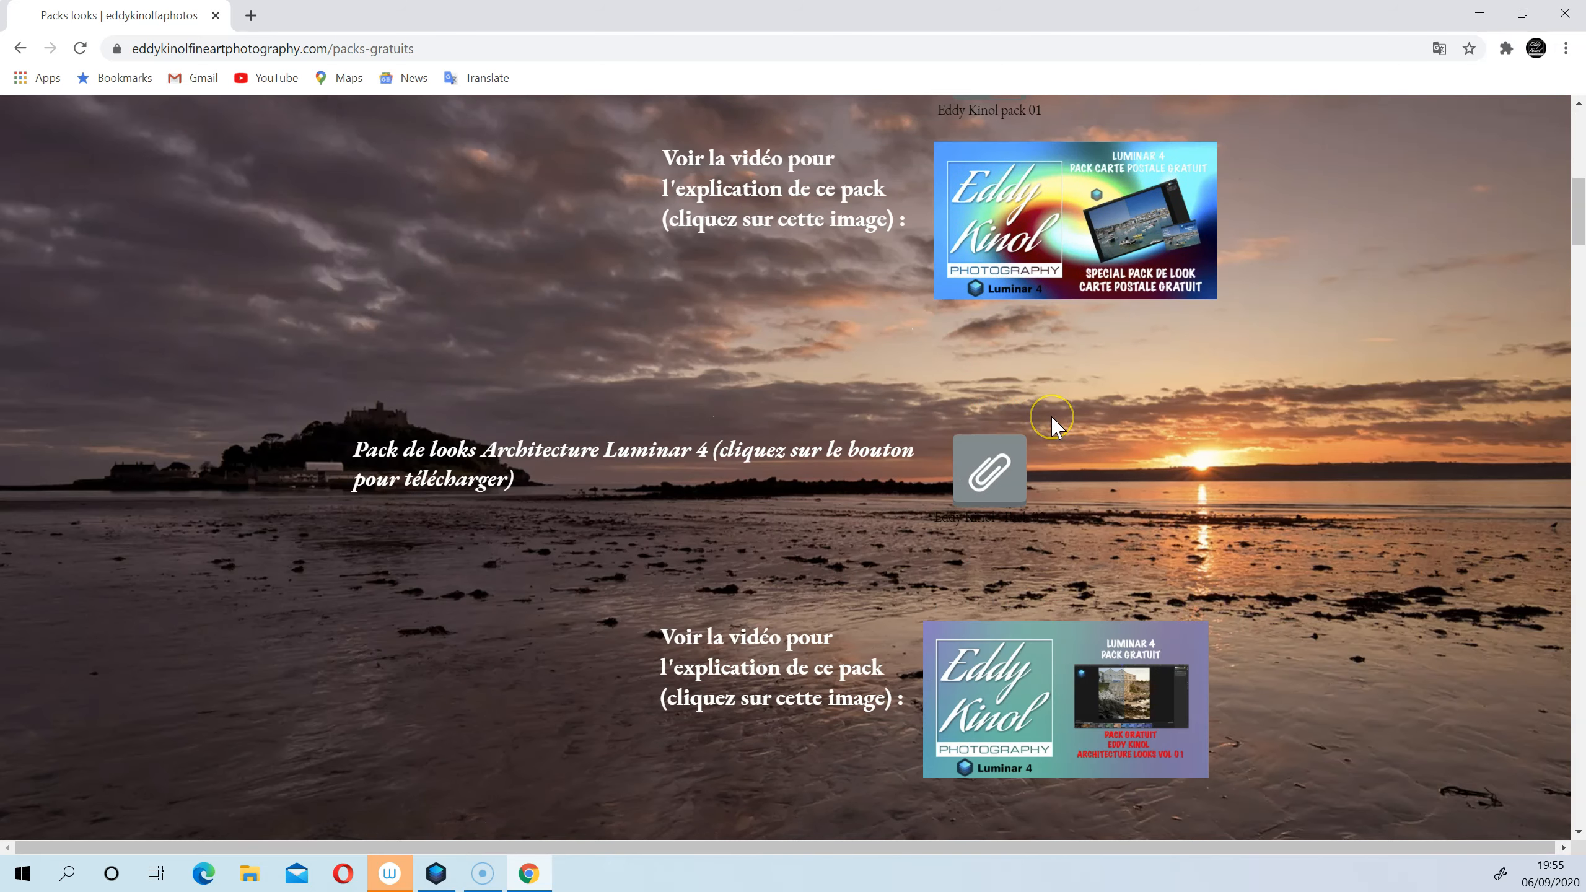
scroll(1051, 425, "down", 15)
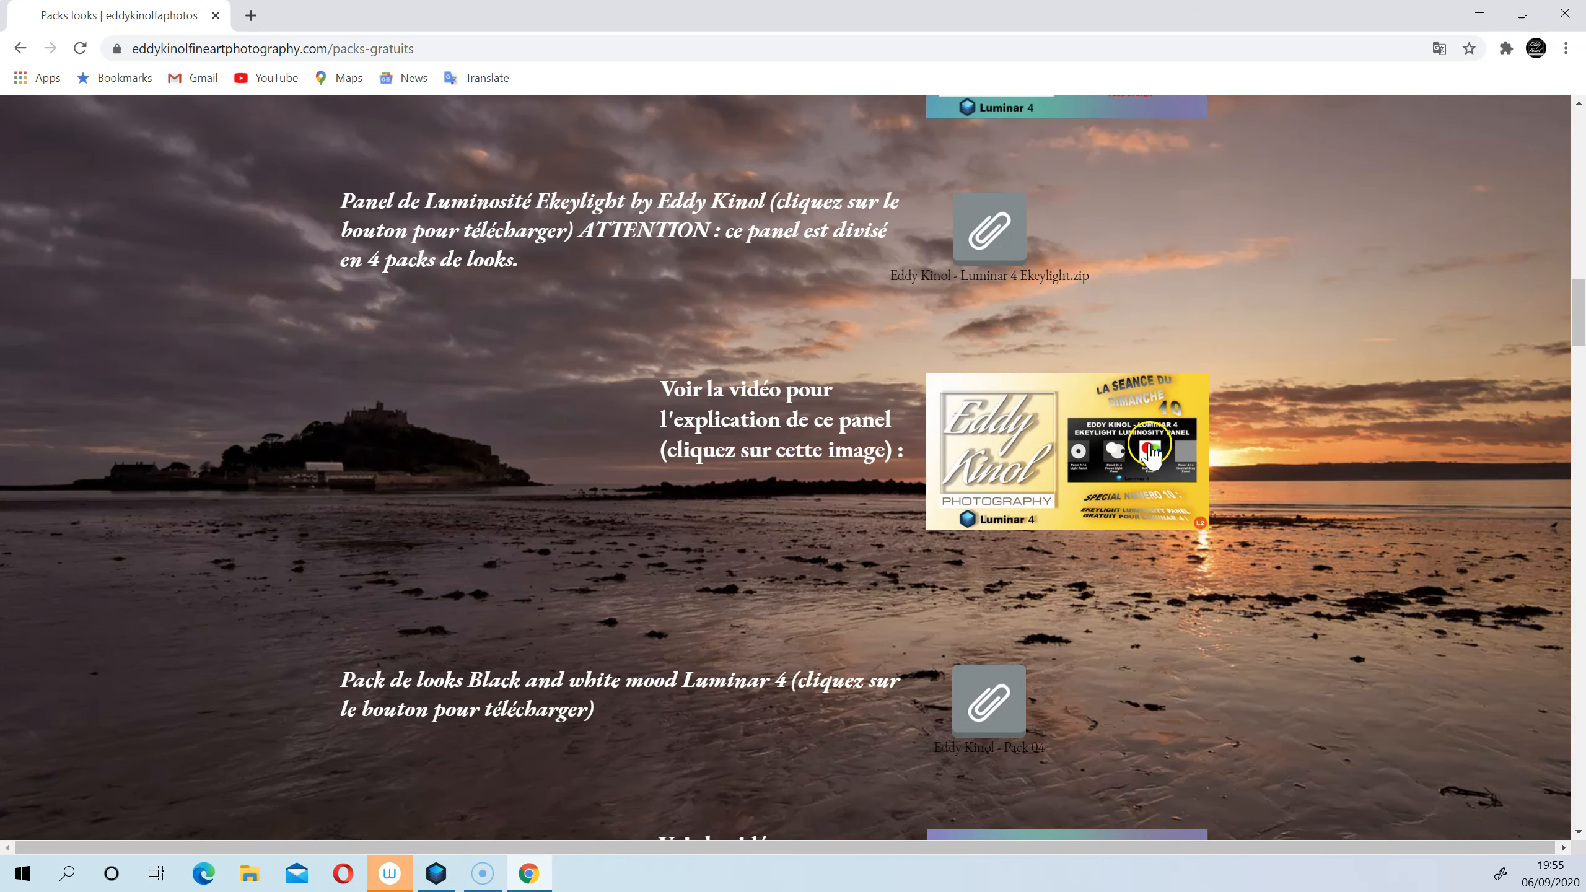
scroll(1268, 528, "down", 15)
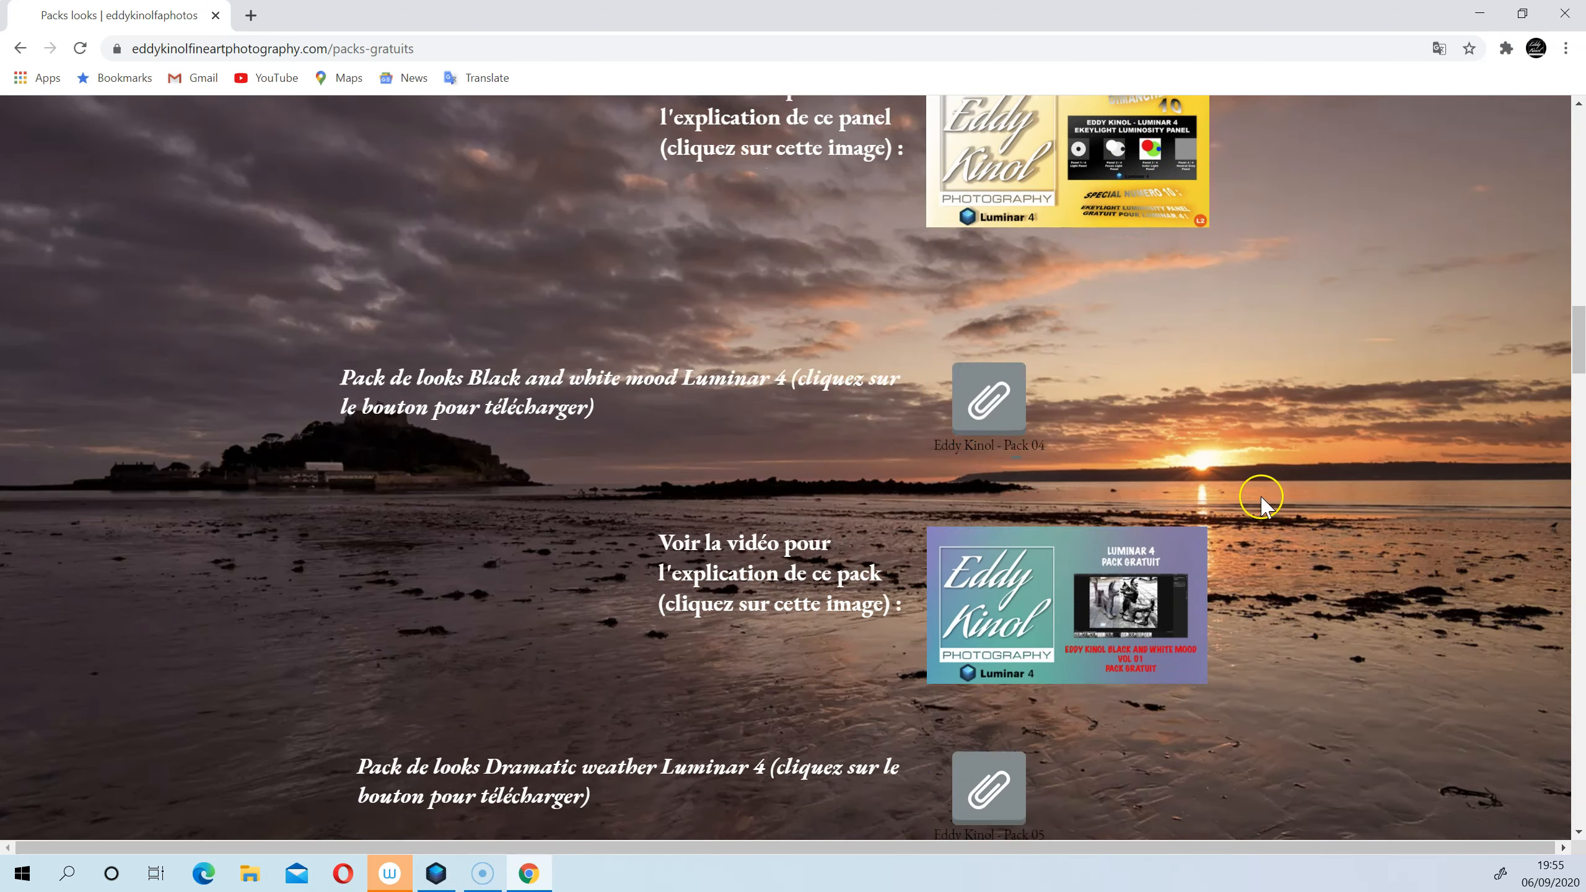
scroll(1203, 437, "down", 20)
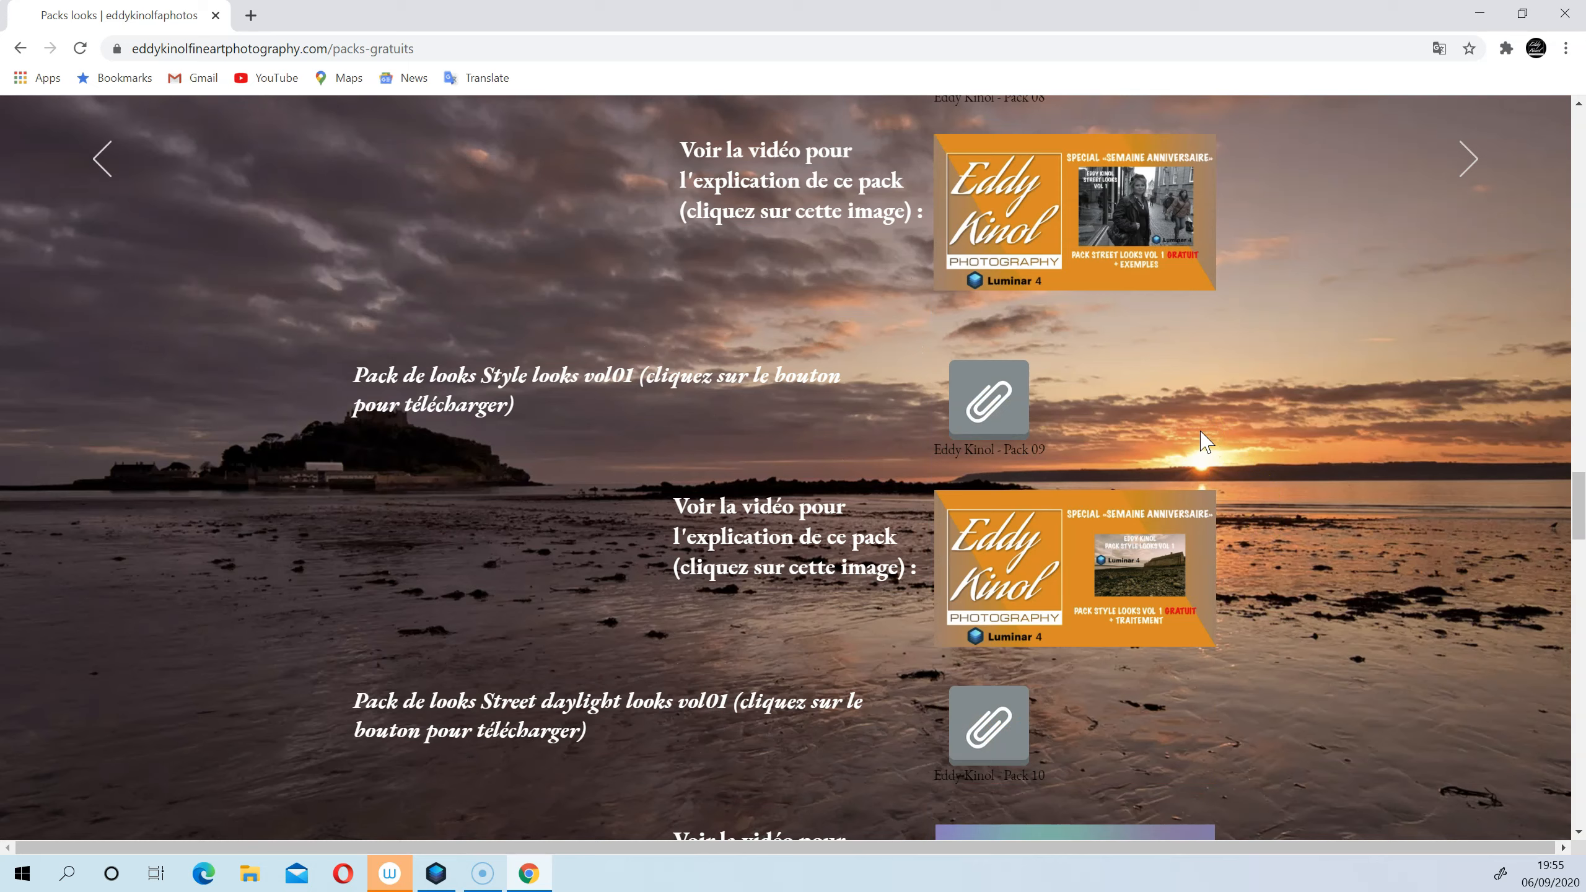
scroll(1204, 440, "down", 18)
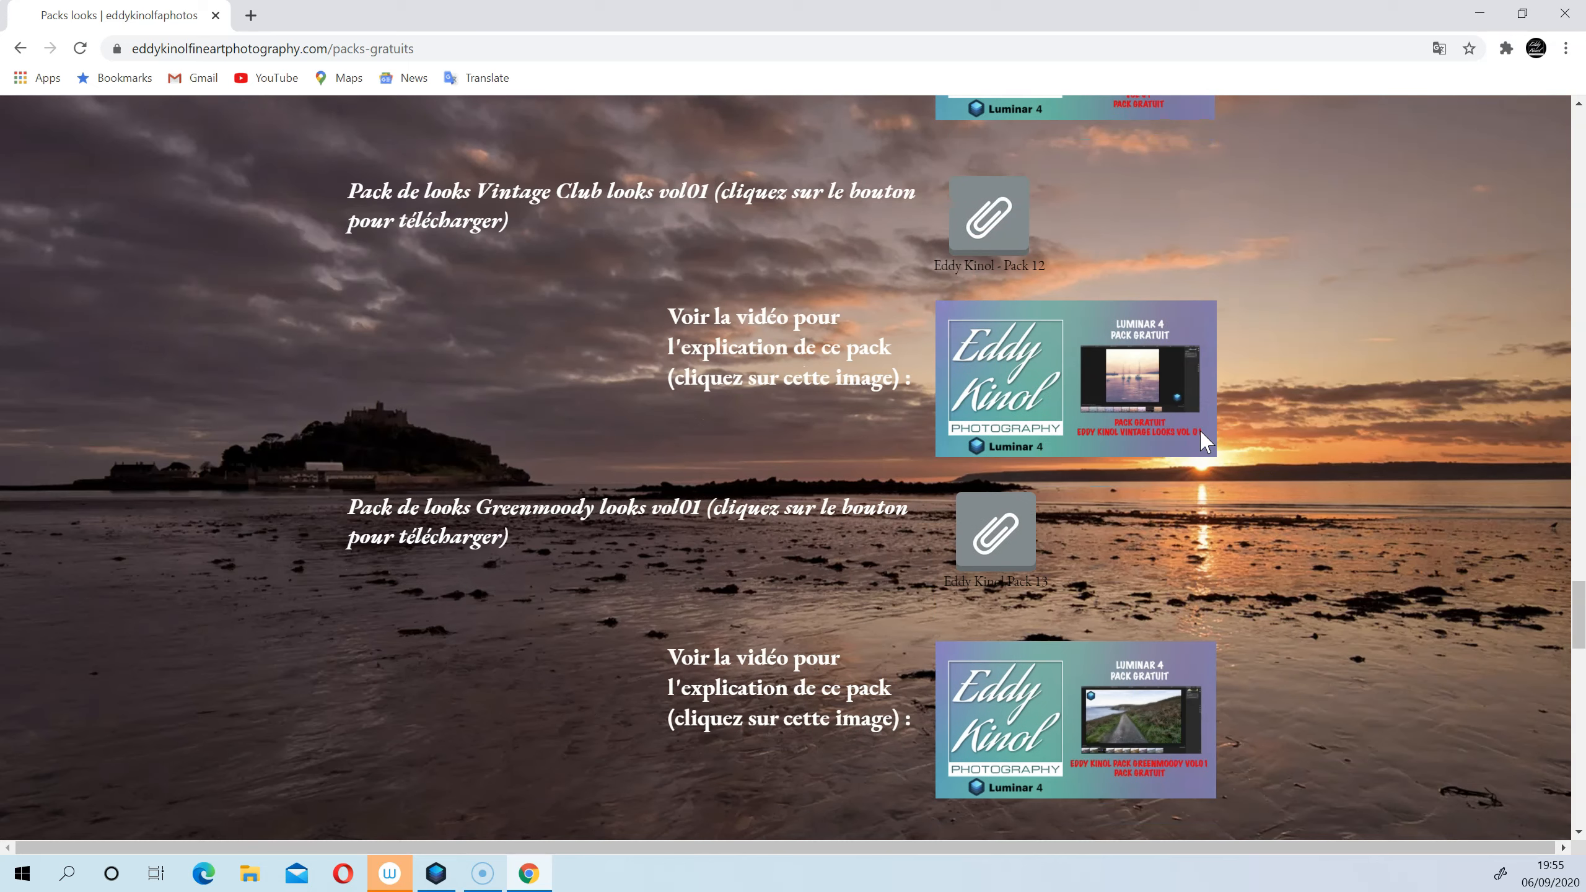
key("Home")
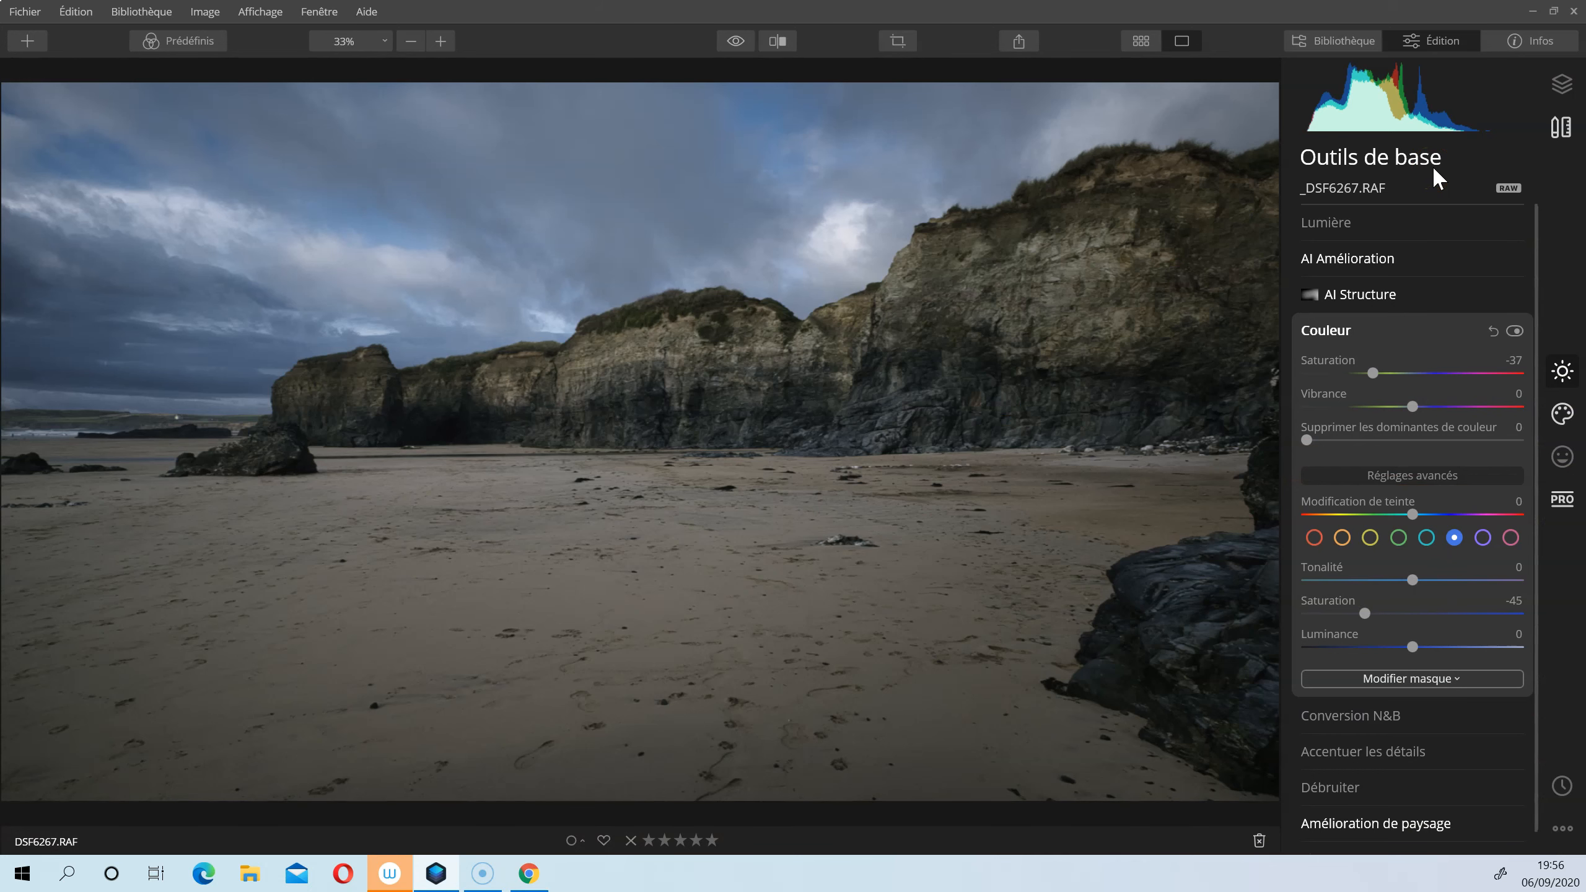
left_click(1404, 161)
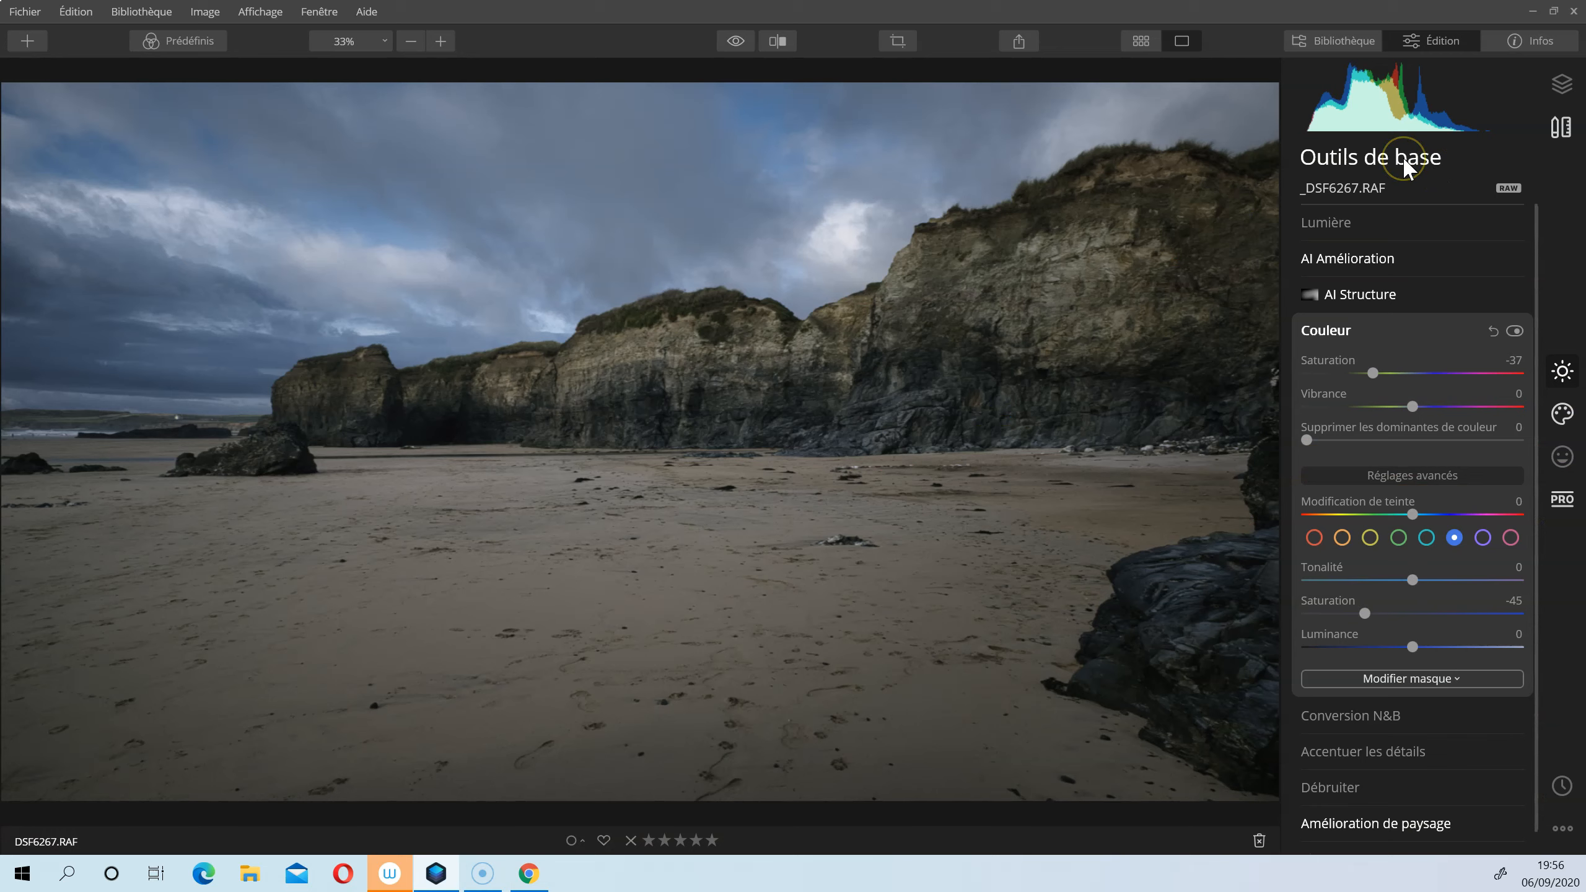